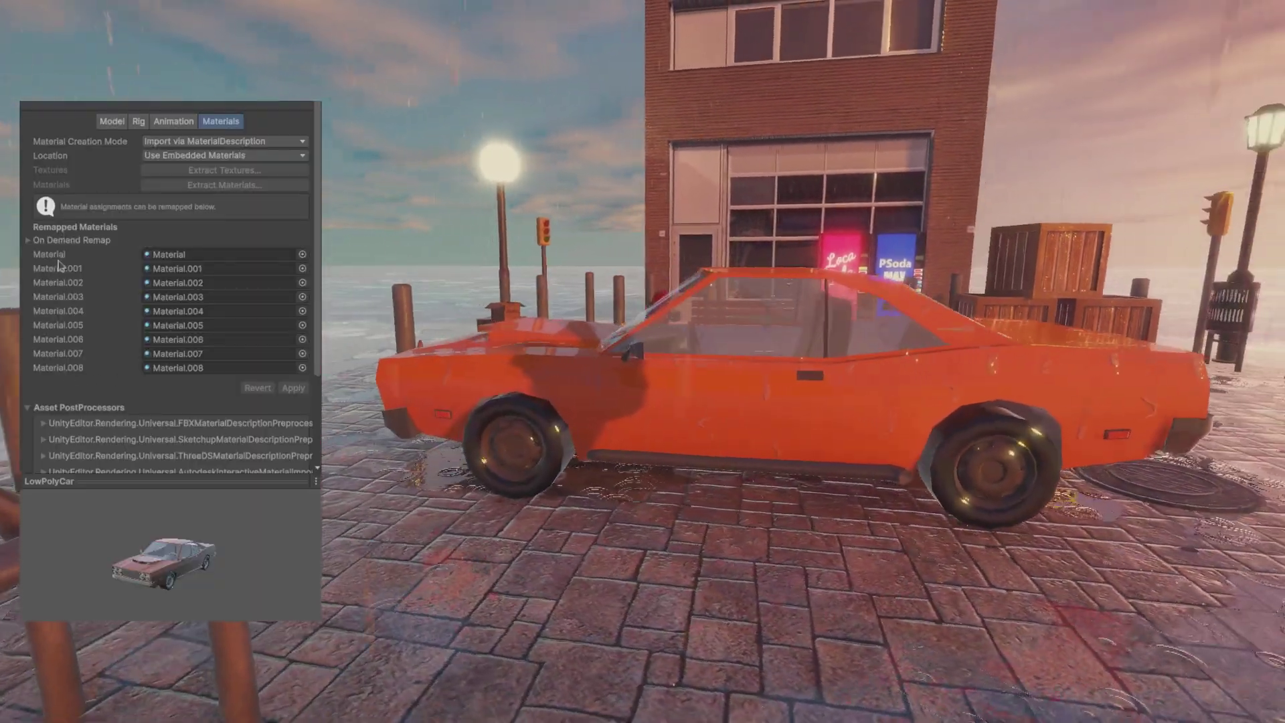
# Step: Review each remapped material slot in turn, from Material through Material.008, ending on Material.008
pyautogui.click(59, 256)
pyautogui.click(60, 266)
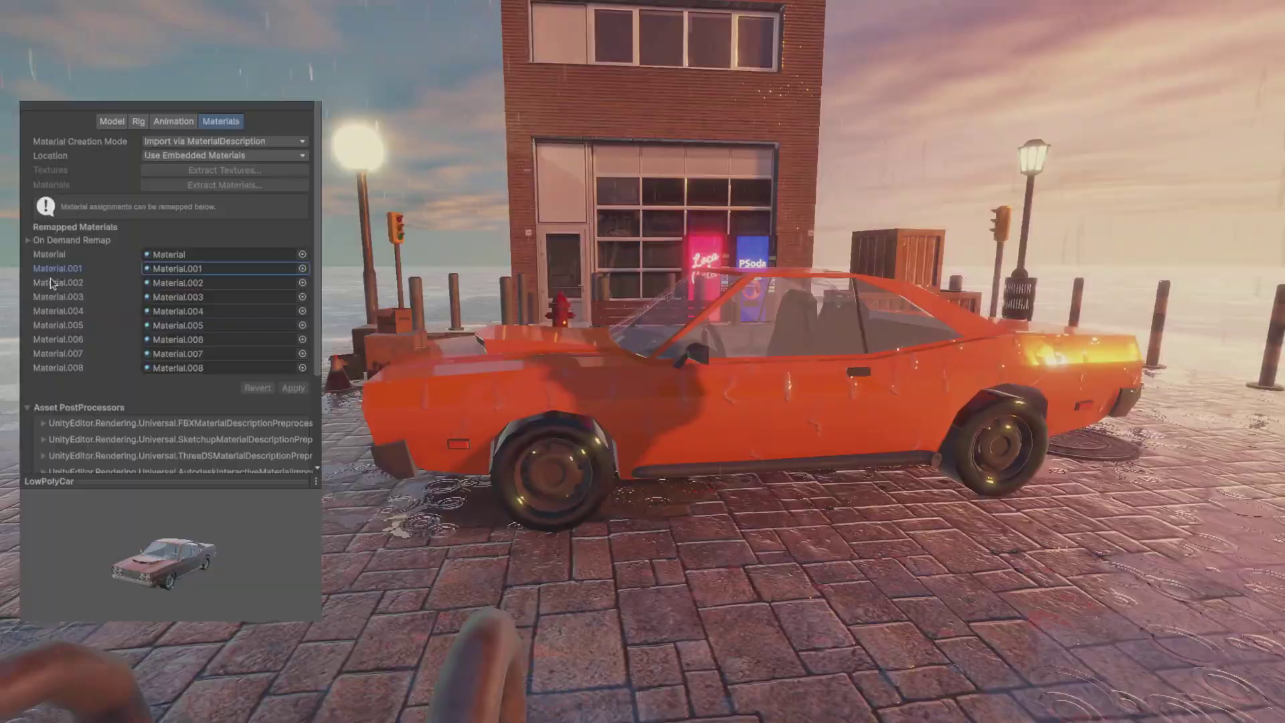
pyautogui.click(51, 282)
pyautogui.click(52, 296)
pyautogui.click(53, 310)
pyautogui.click(54, 324)
pyautogui.click(53, 340)
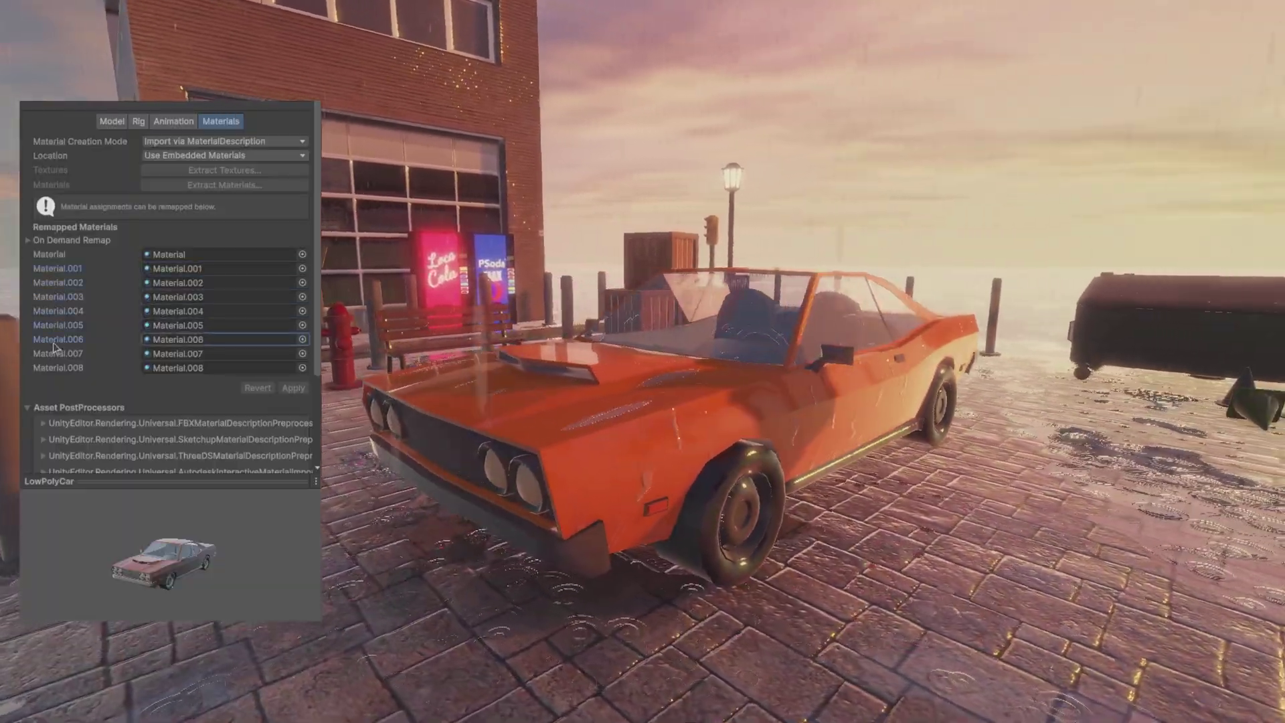
pyautogui.click(54, 354)
pyautogui.click(54, 368)
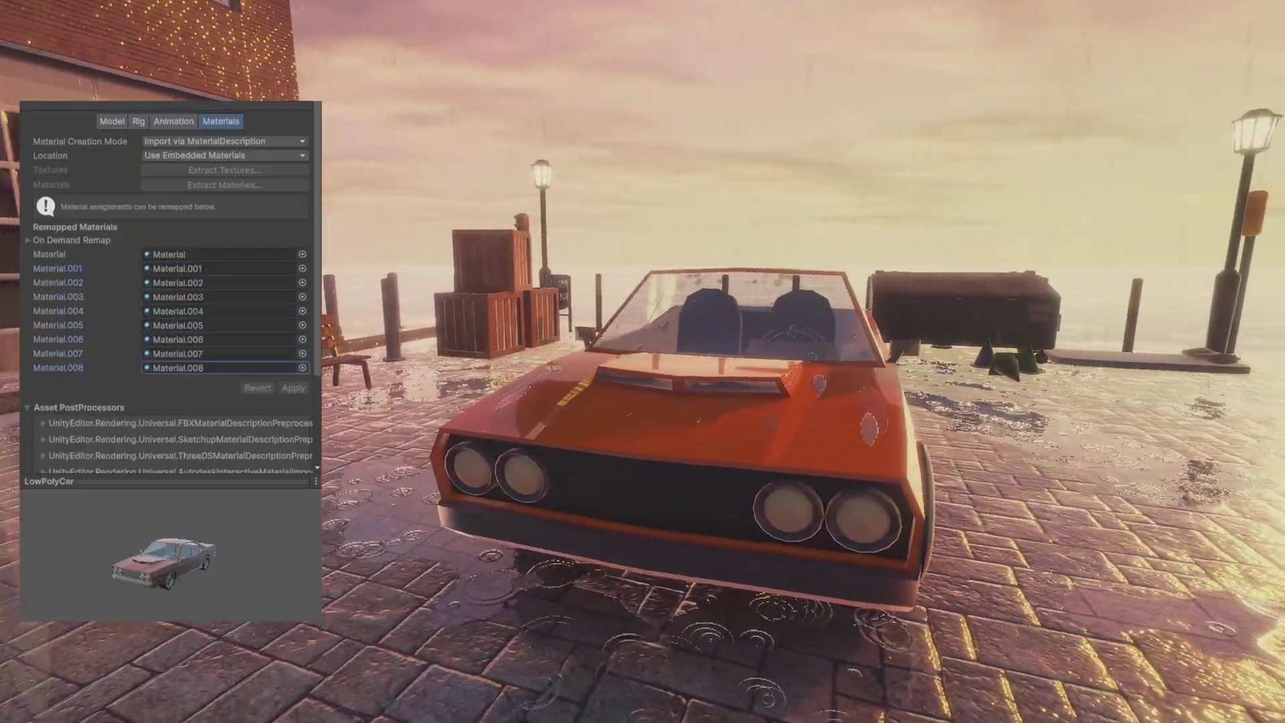
pyautogui.click(59, 368)
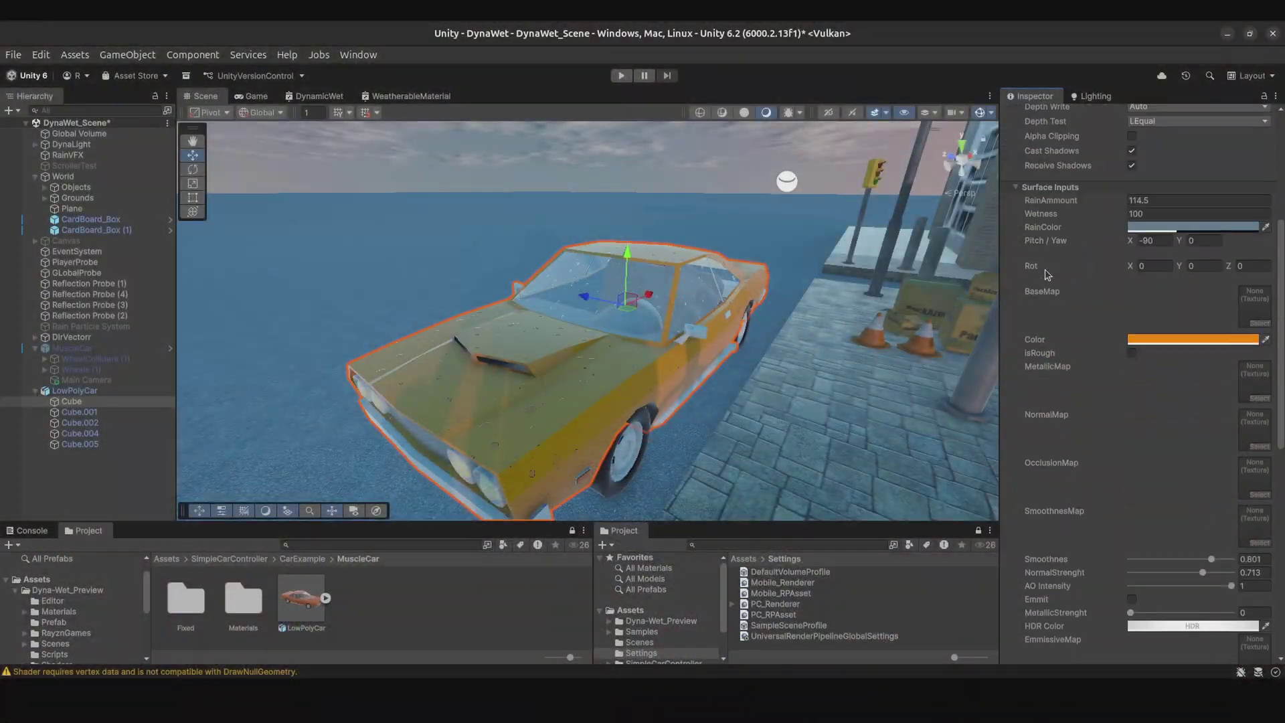
# Step: Expand the Material.003, Material.007, Material.005, Material.001 and Material.006 settings in the Inspector
pyautogui.scroll(-10, 1045, 270)
pyautogui.click(1050, 354)
pyautogui.scroll(-20, 1051, 354)
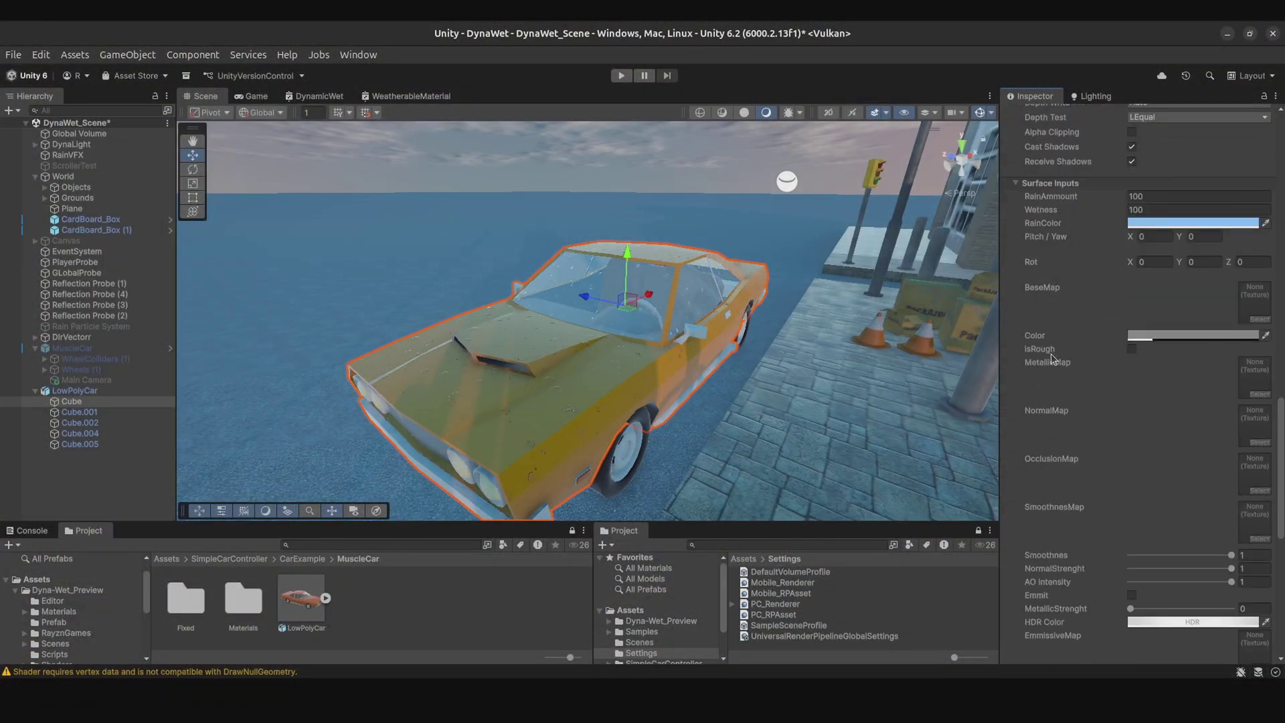
pyautogui.click(1043, 383)
pyautogui.scroll(-10, 1043, 386)
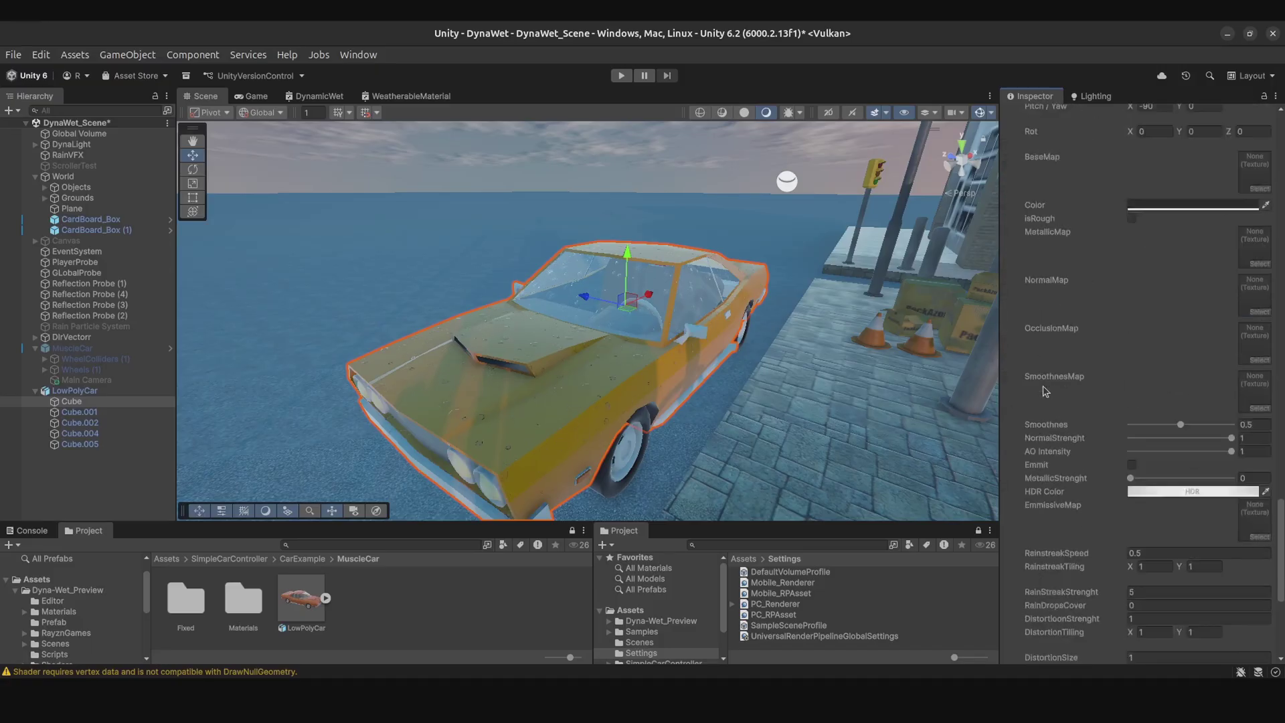
pyautogui.click(1049, 441)
pyautogui.scroll(-5, 1048, 442)
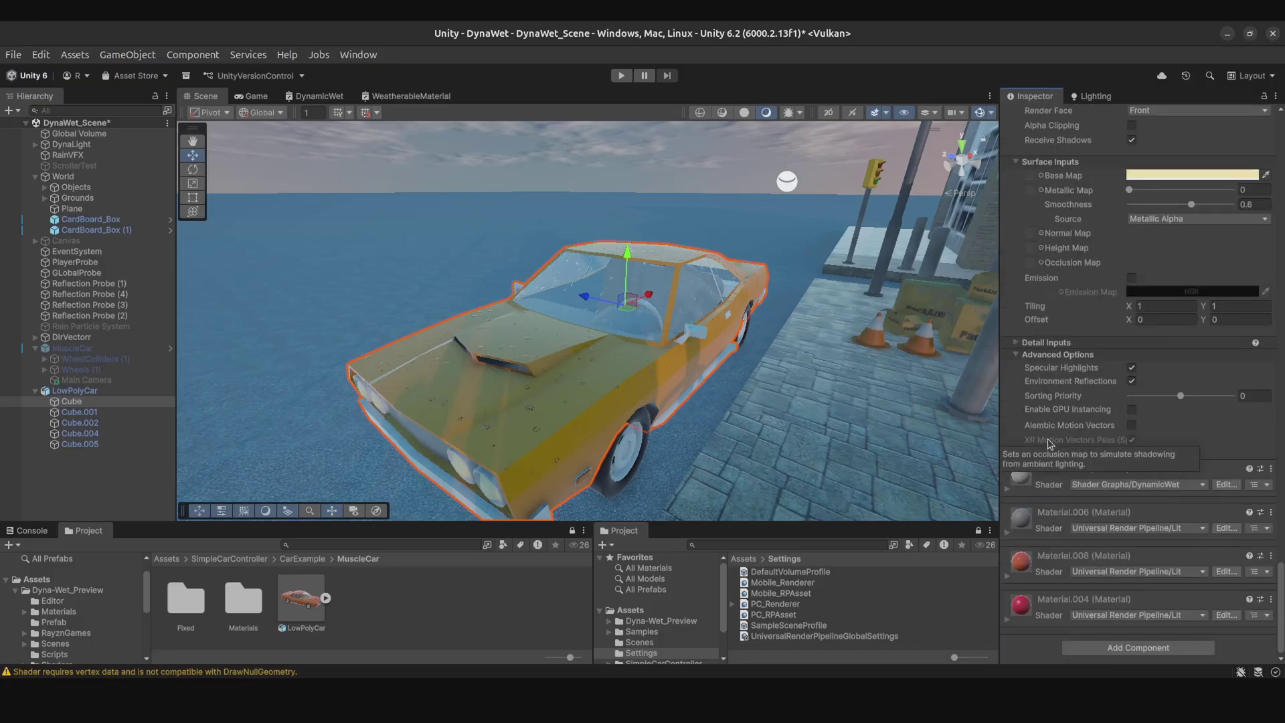
pyautogui.click(1050, 468)
pyautogui.scroll(-1, 1051, 476)
pyautogui.scroll(-10, 1049, 472)
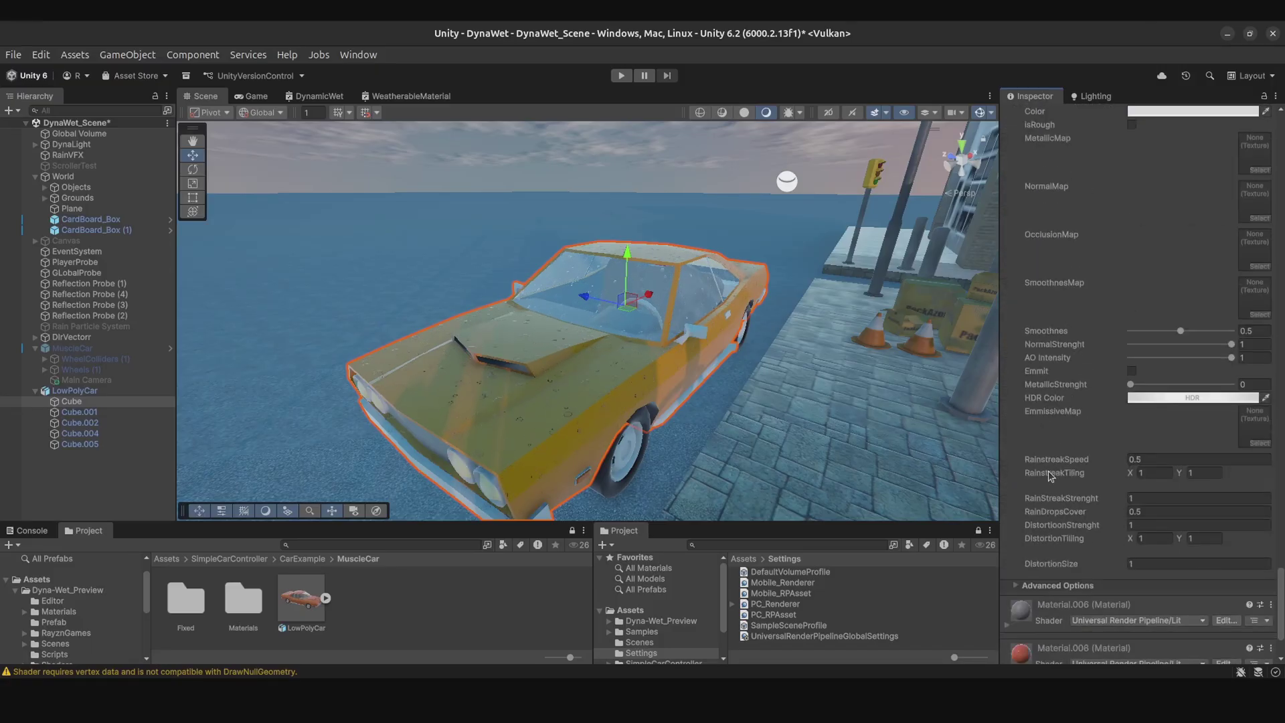
pyautogui.click(1041, 531)
# Step: Scroll through the expanded material settings in the Inspector to review them
pyautogui.scroll(-1, 1040, 531)
pyautogui.scroll(-10, 1040, 530)
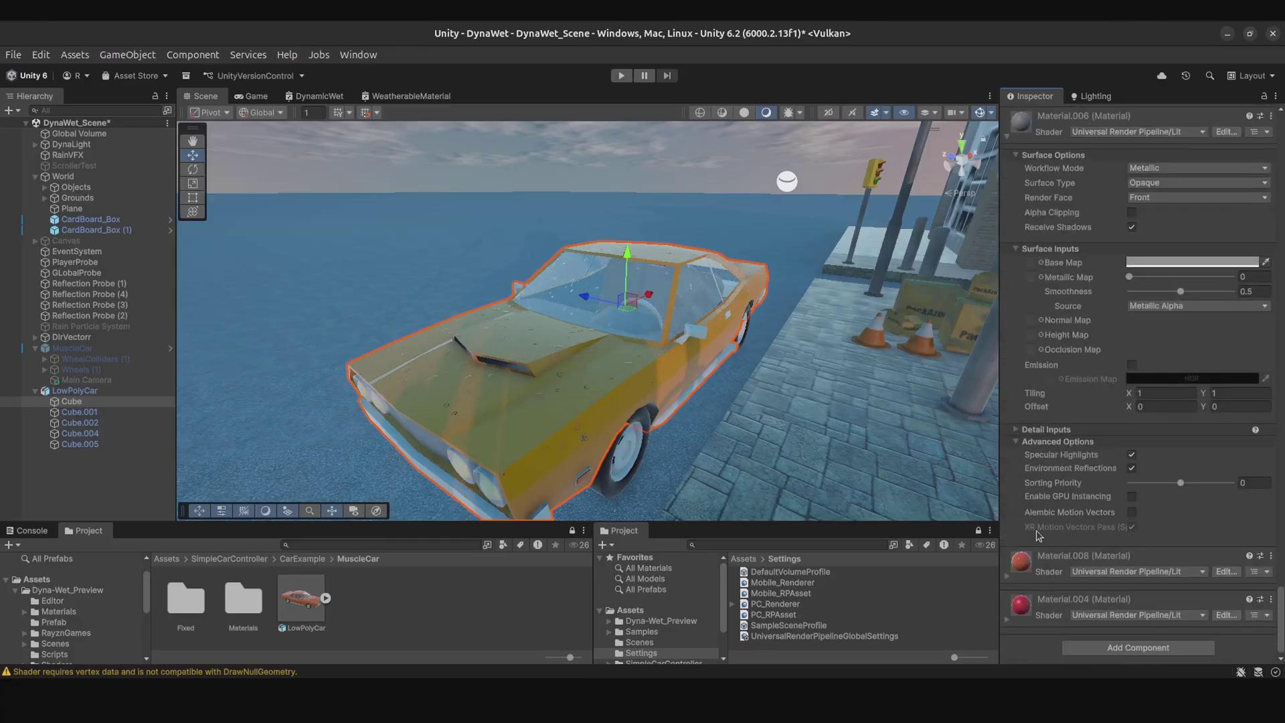
pyautogui.scroll(-10, 1041, 526)
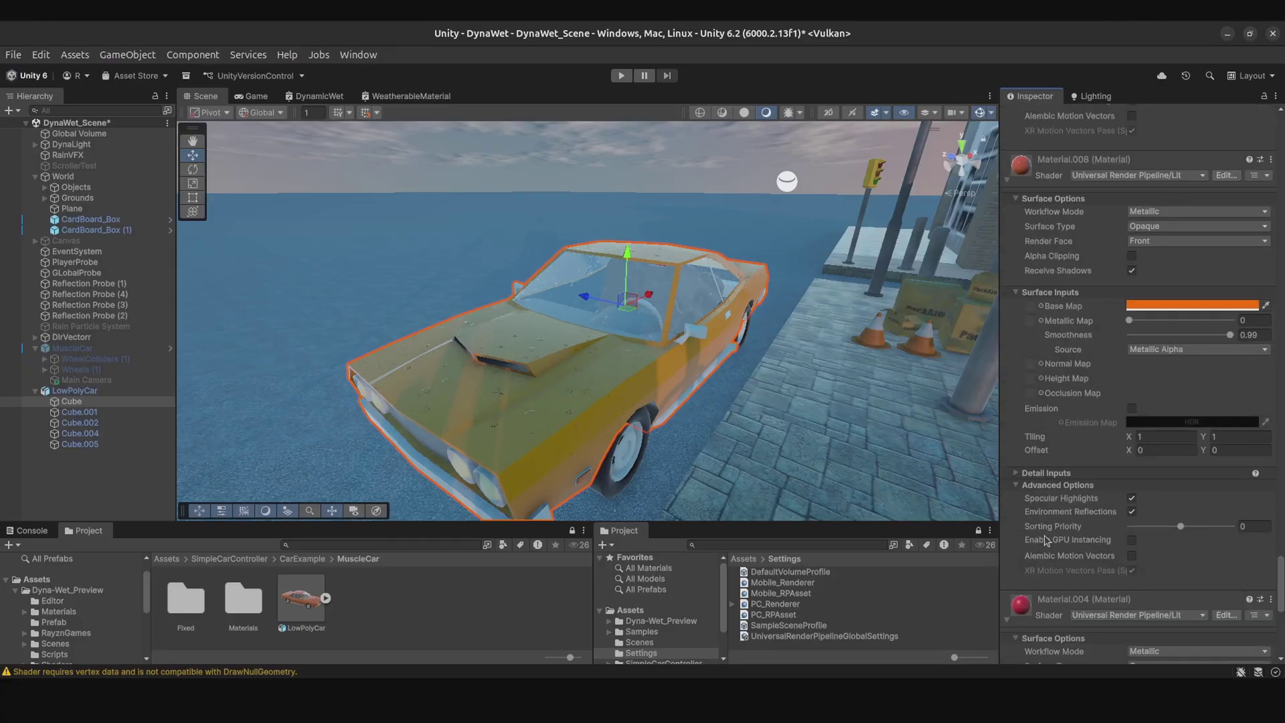
pyautogui.scroll(-10, 1047, 541)
pyautogui.scroll(-2, 747, 344)
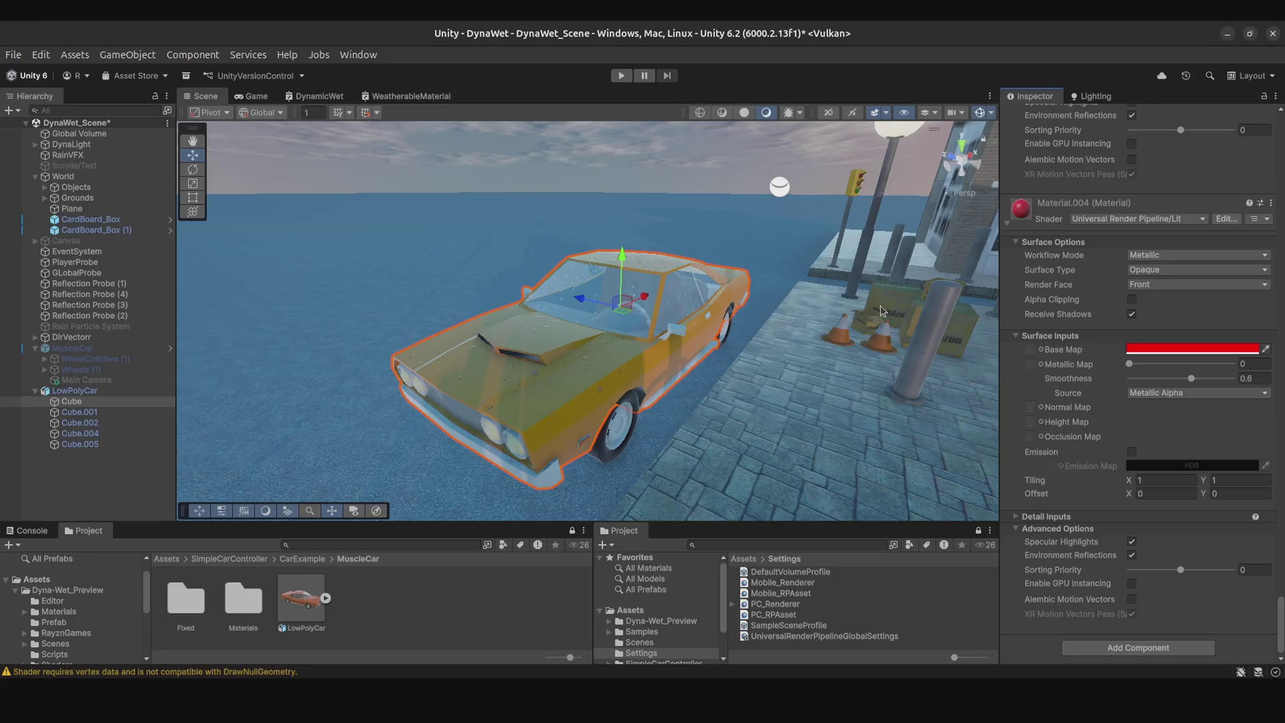
pyautogui.scroll(15, 1073, 388)
pyautogui.scroll(20, 1073, 389)
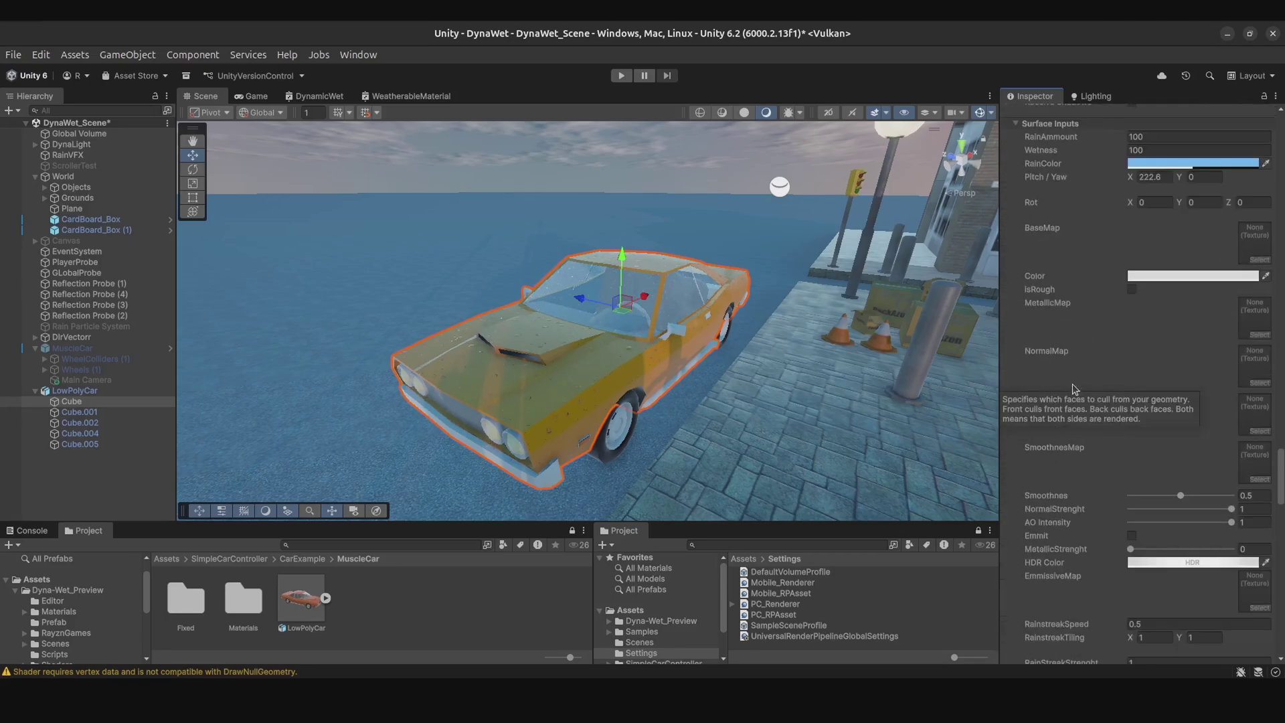
pyautogui.keyDown('alt'); pyautogui.moveTo(726, 299); pyautogui.dragTo(701, 347); pyautogui.keyUp('alt')
pyautogui.scroll(5, 700, 347)
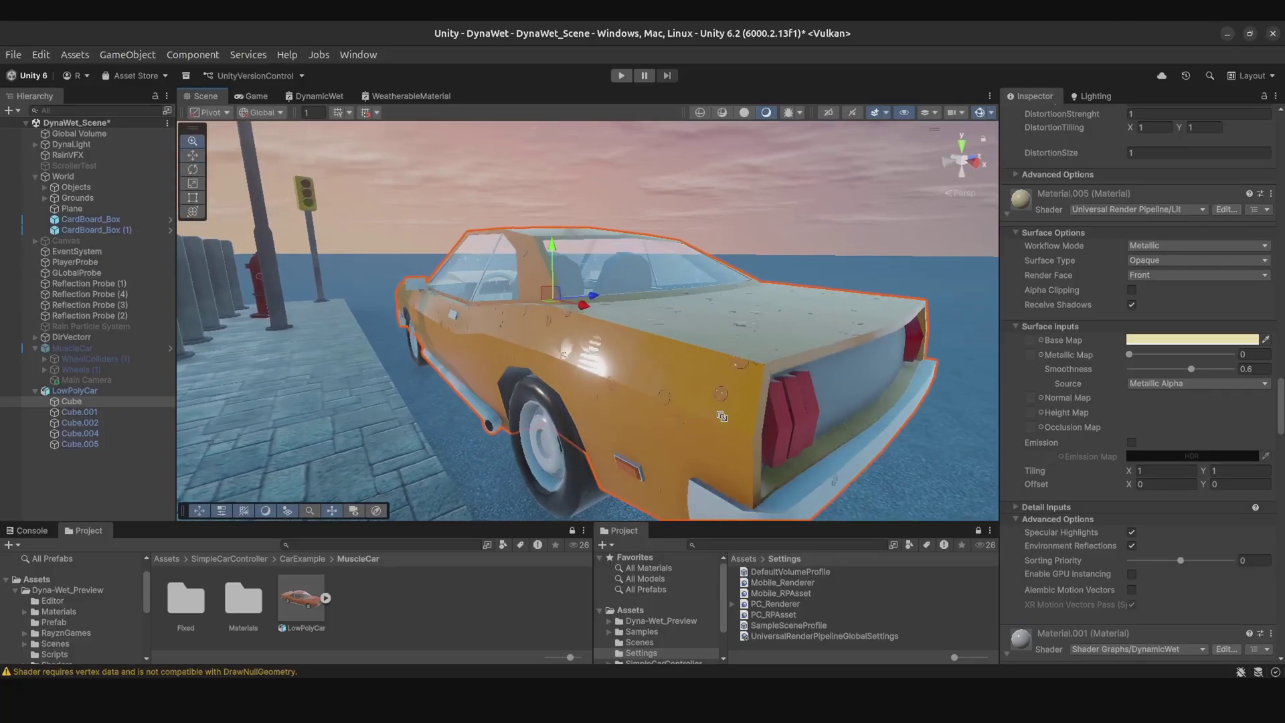
pyautogui.scroll(-5, 700, 347)
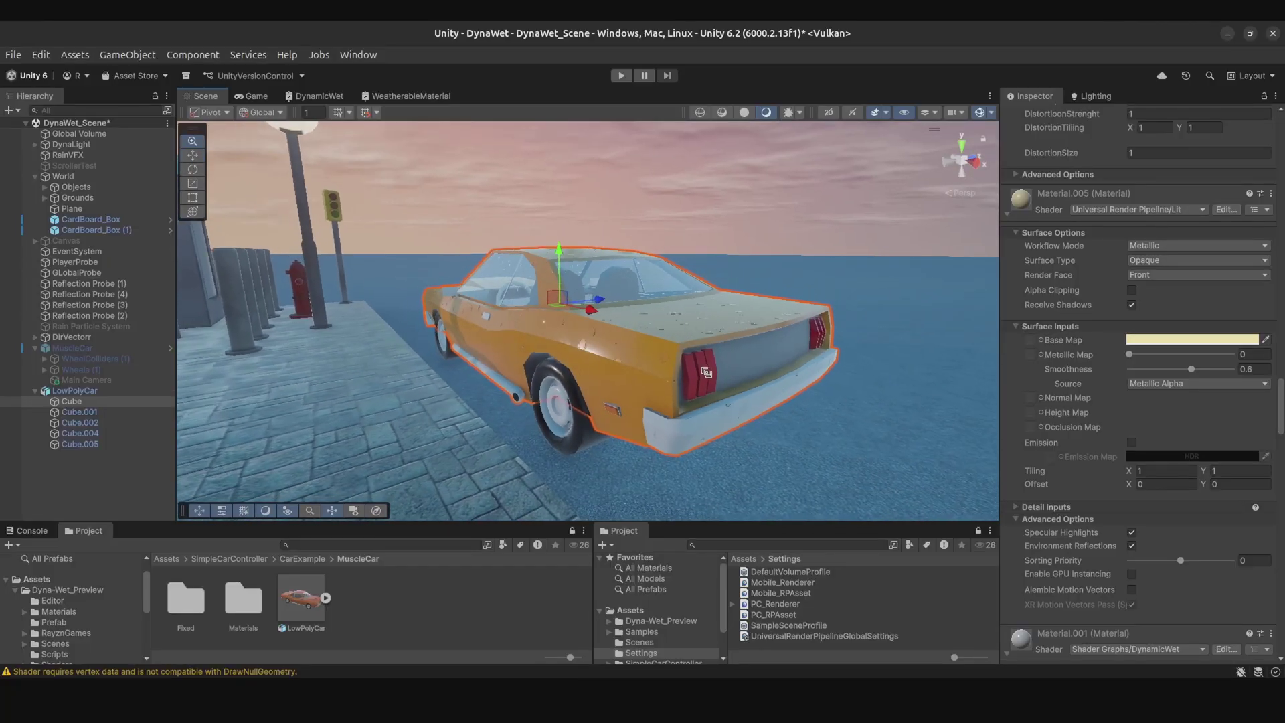
# Step: Collapse the Material.005, .001, .006, .008 and .004 editors and return to the Inspector's top
pyautogui.click(1017, 232)
pyautogui.click(1016, 245)
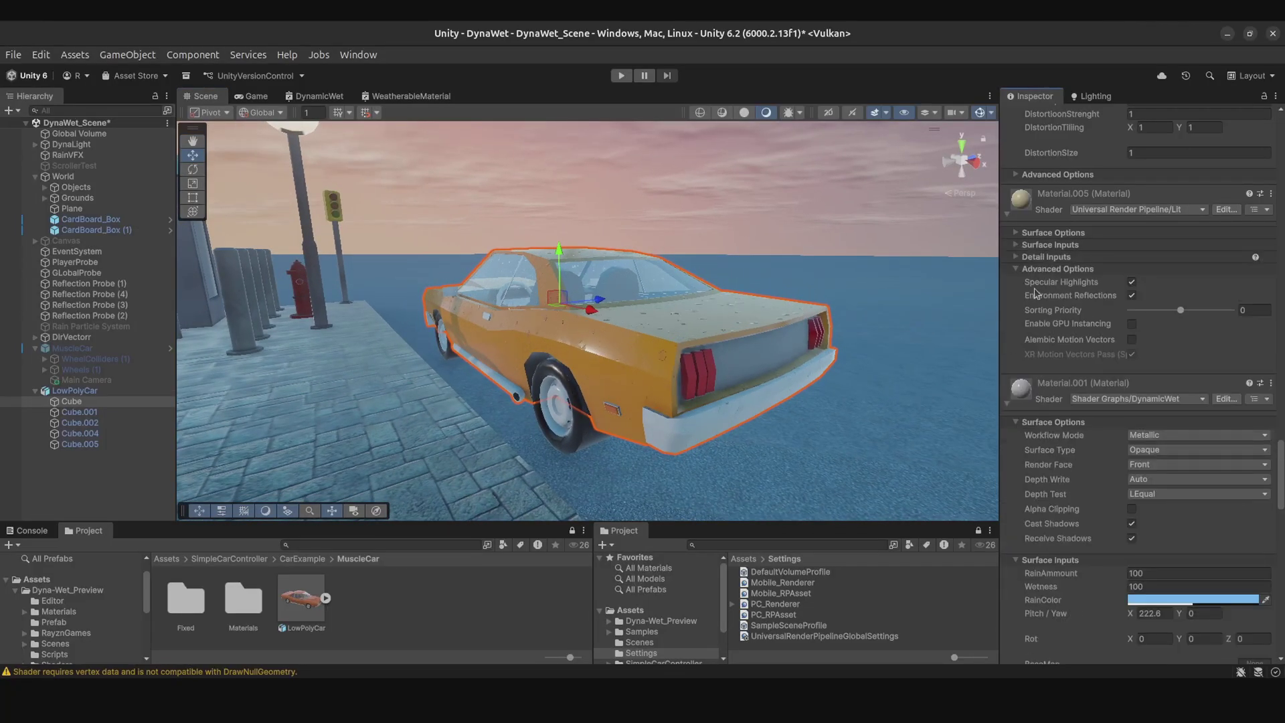
pyautogui.click(1035, 198)
pyautogui.click(1033, 253)
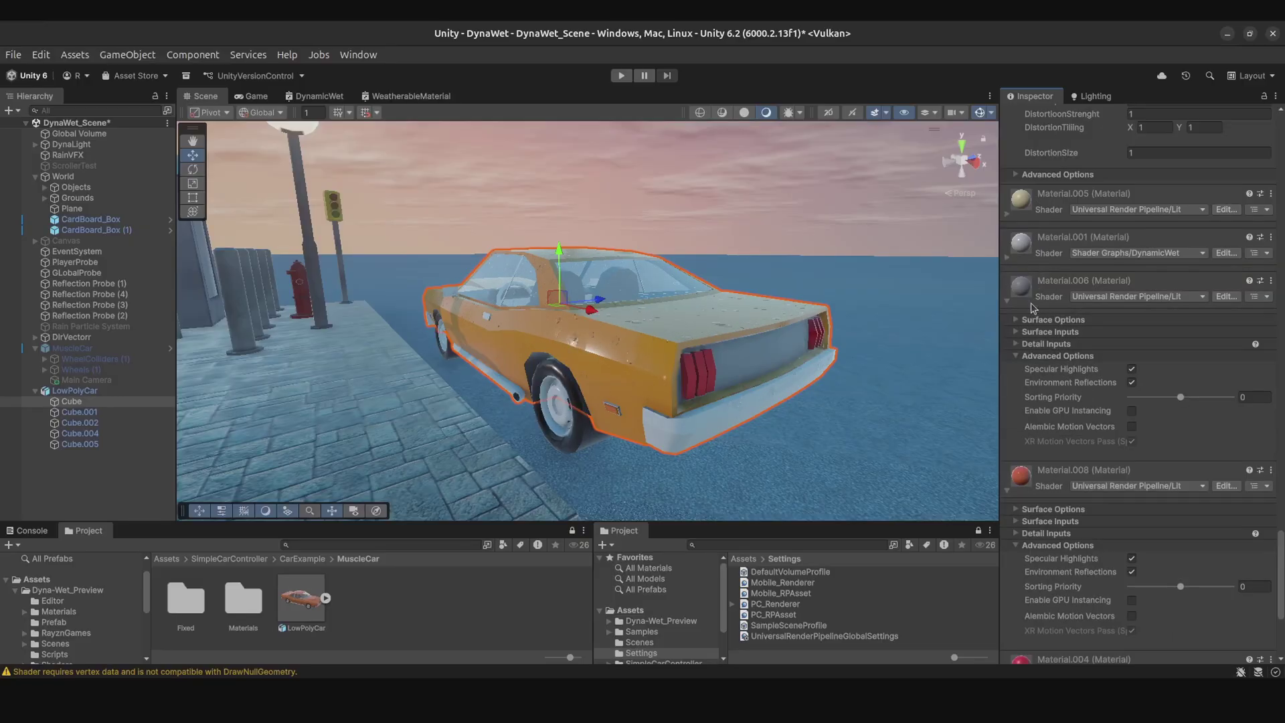
pyautogui.click(1039, 299)
pyautogui.click(1042, 333)
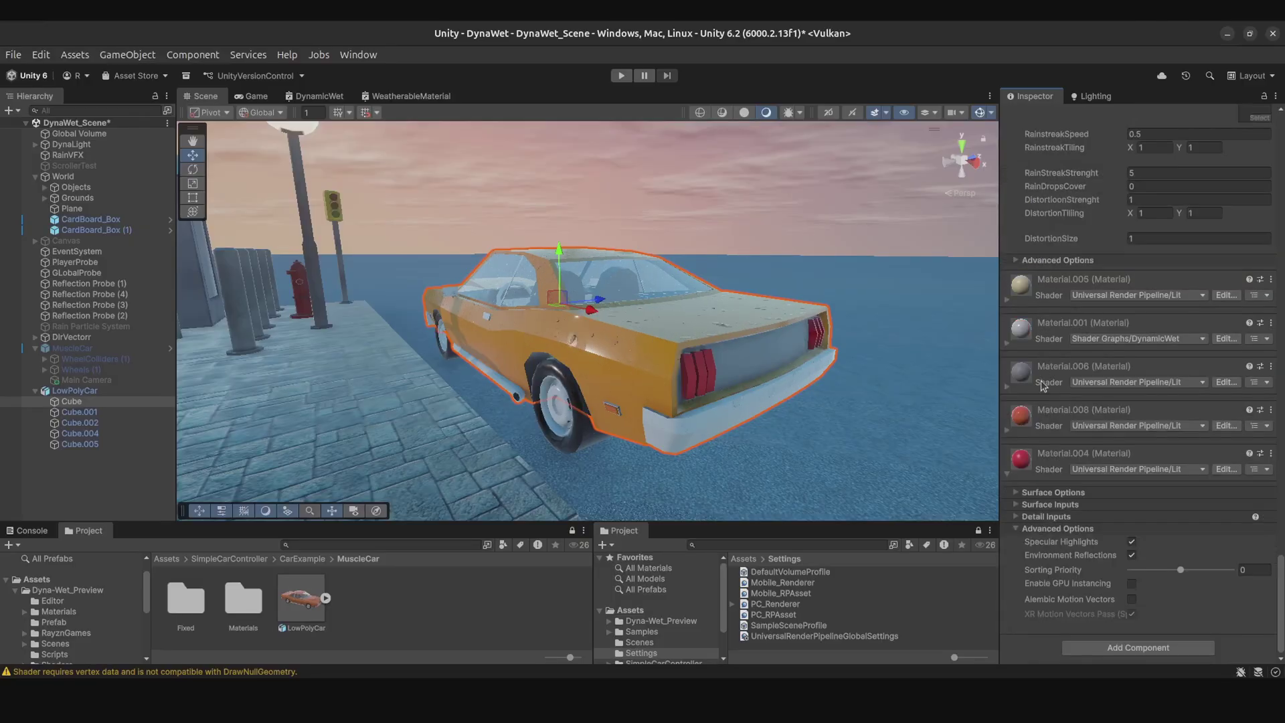
pyautogui.click(1028, 468)
pyautogui.scroll(10, 1041, 386)
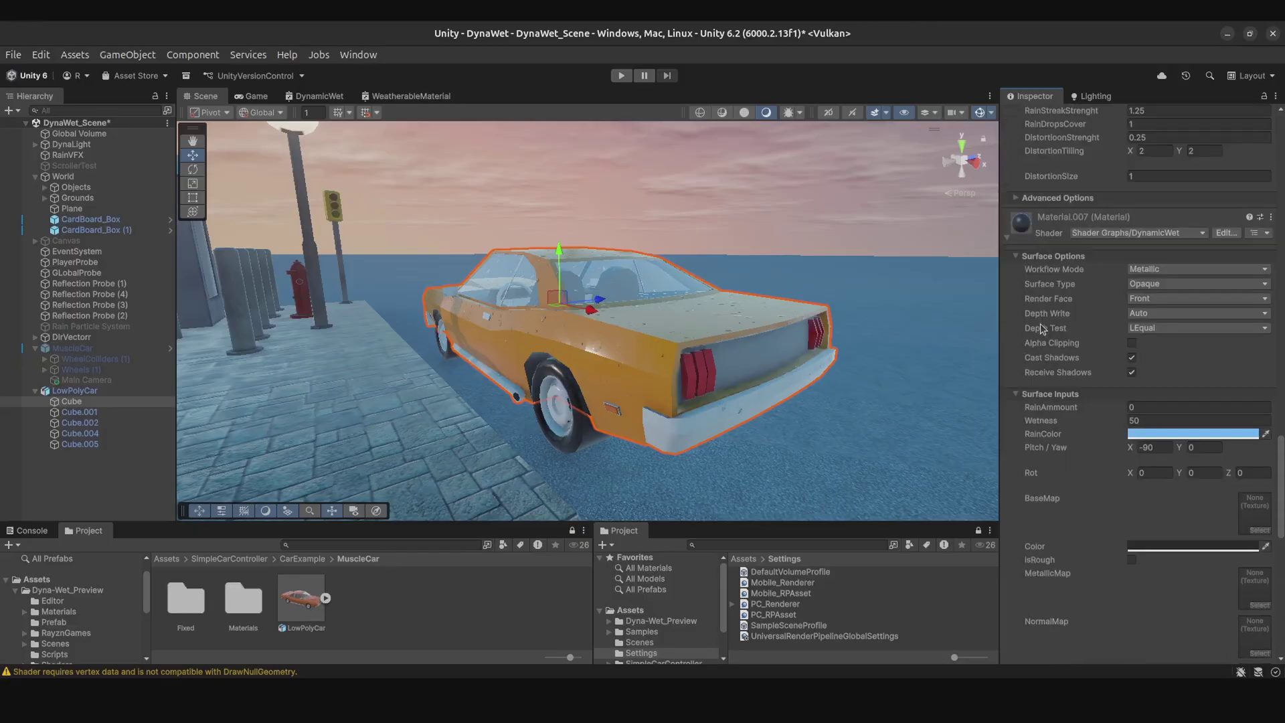
pyautogui.scroll(10, 1044, 341)
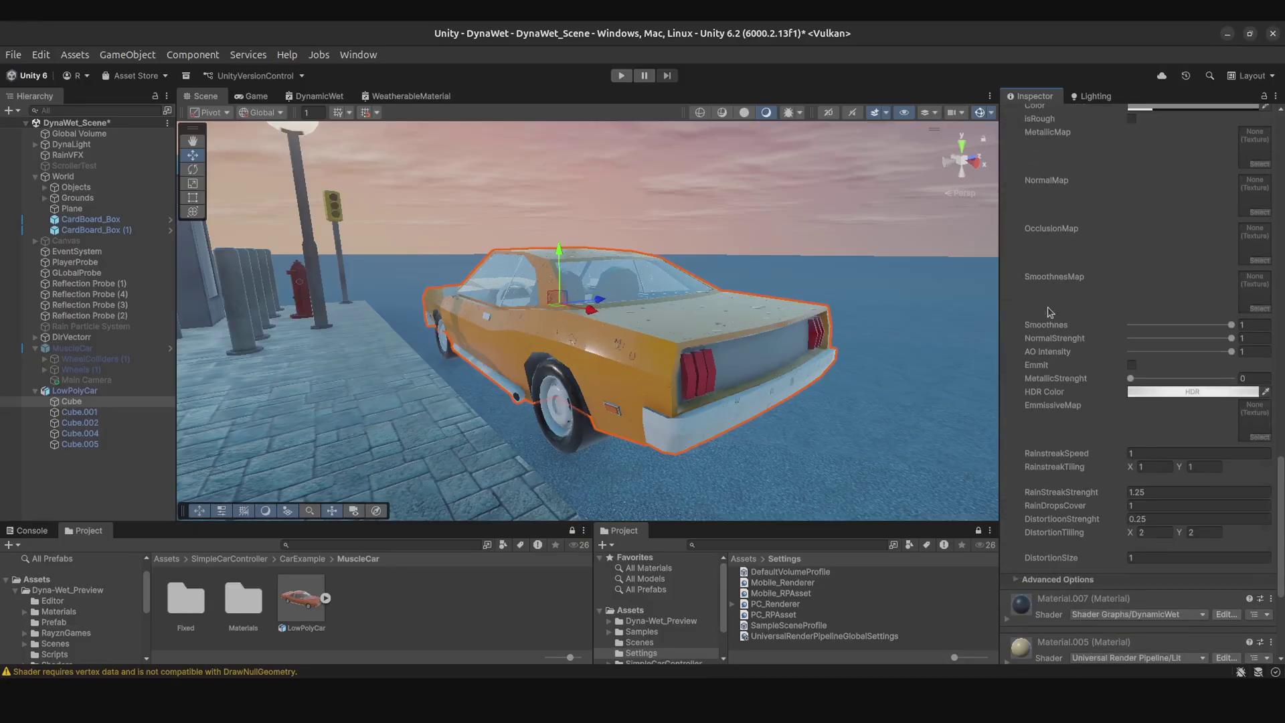
pyautogui.scroll(10, 1049, 312)
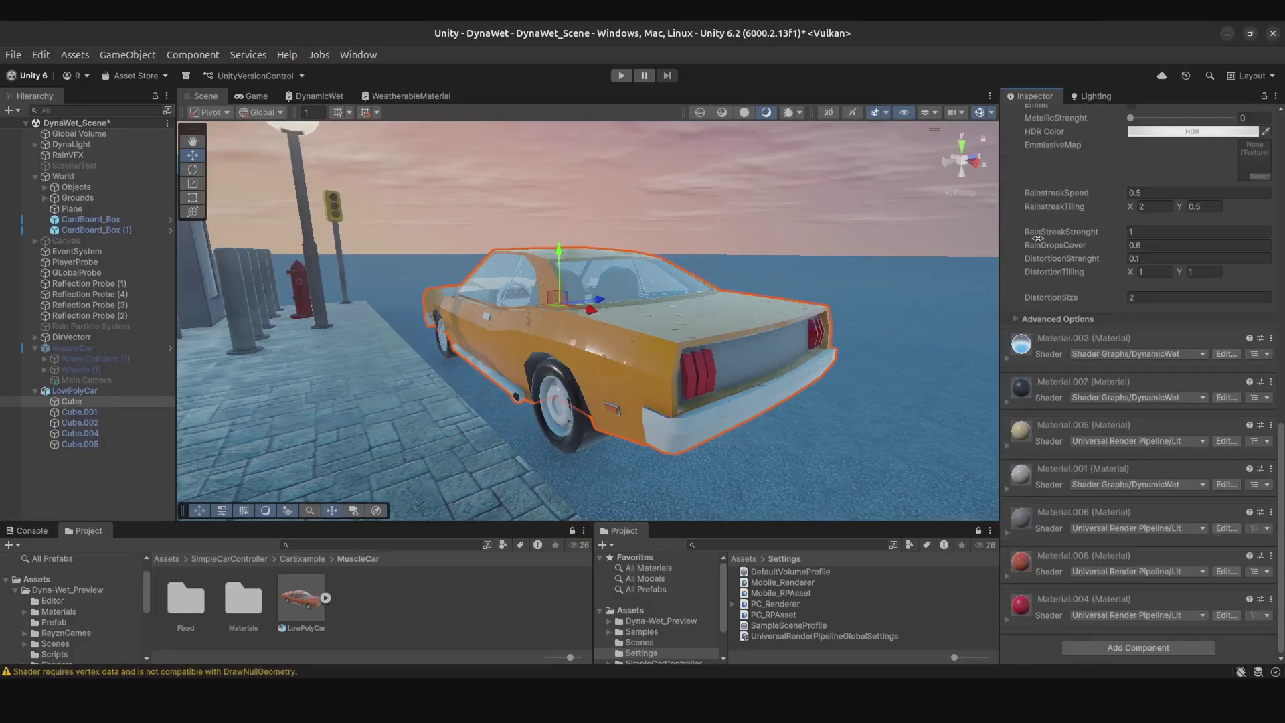
pyautogui.scroll(5, 1051, 292)
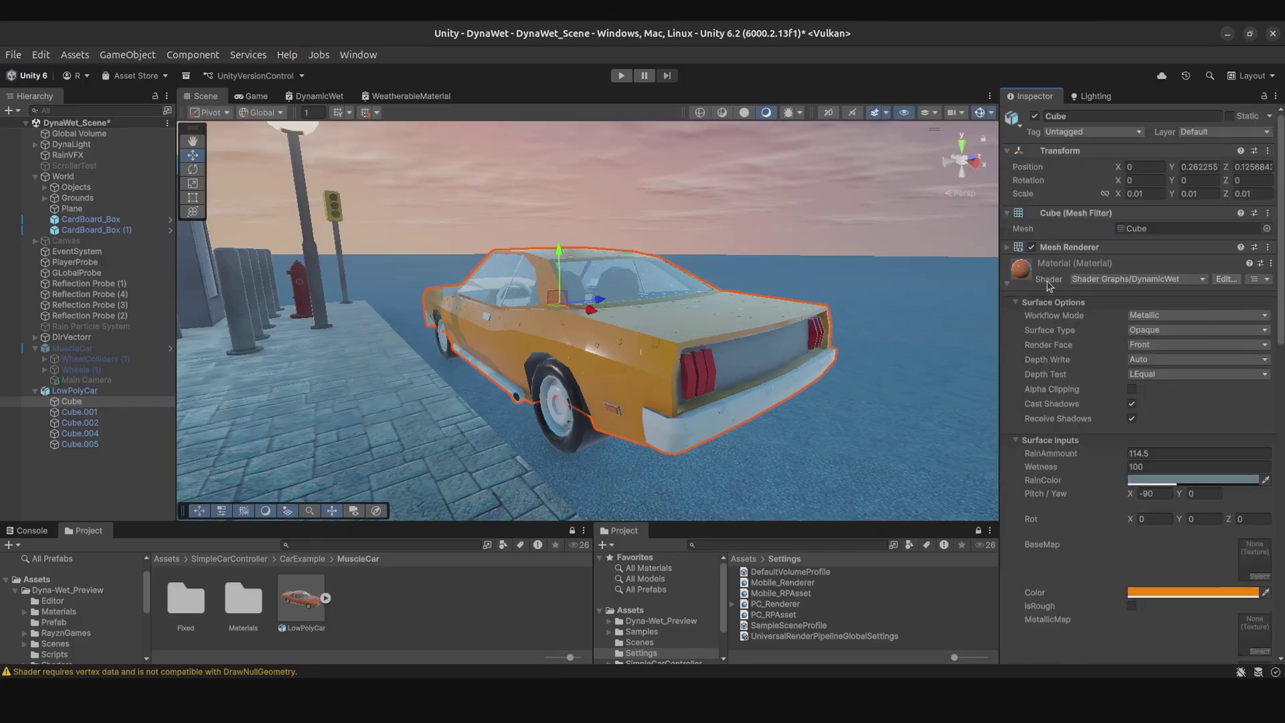
# Step: Collapse the first material to list all materials, then orbit the car from rear-left to front-left
pyautogui.click(1047, 281)
pyautogui.keyDown('alt'); pyautogui.moveTo(591, 343); pyautogui.dragTo(661, 387); pyautogui.keyUp('alt')
pyautogui.scroll(-3, 769, 393)
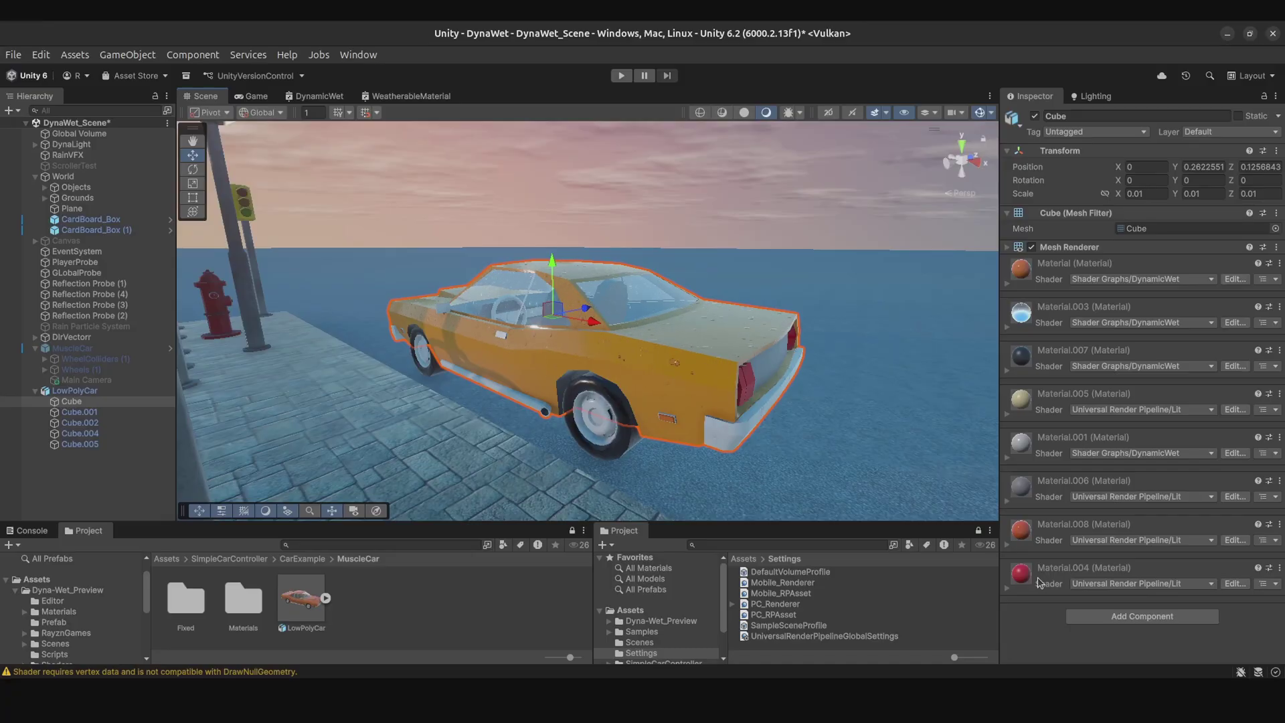
pyautogui.keyDown('alt'); pyautogui.moveTo(500, 345); pyautogui.dragTo(716, 343); pyautogui.keyUp('alt')
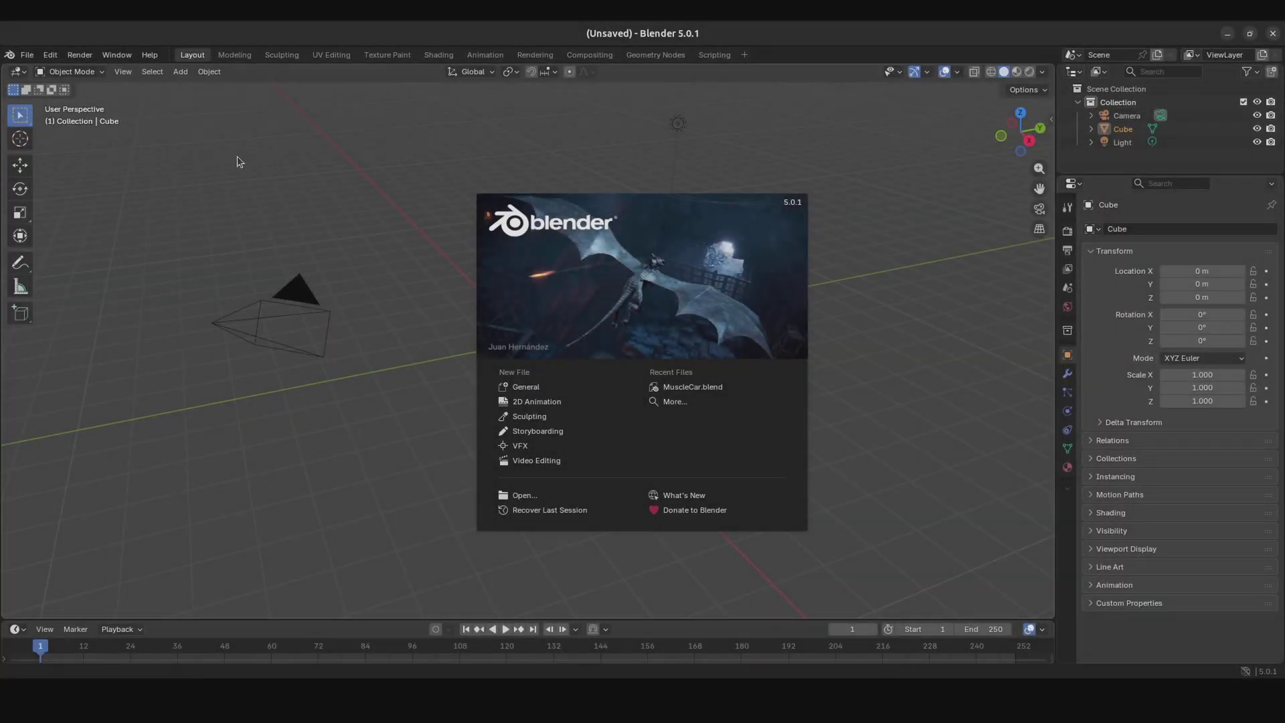
# Step: In Blender, dismiss the splash and delete the default camera, cube and light
pyautogui.click(237, 155)
pyautogui.moveTo(195, 141); pyautogui.dragTo(782, 493)
pyautogui.press('Delete')
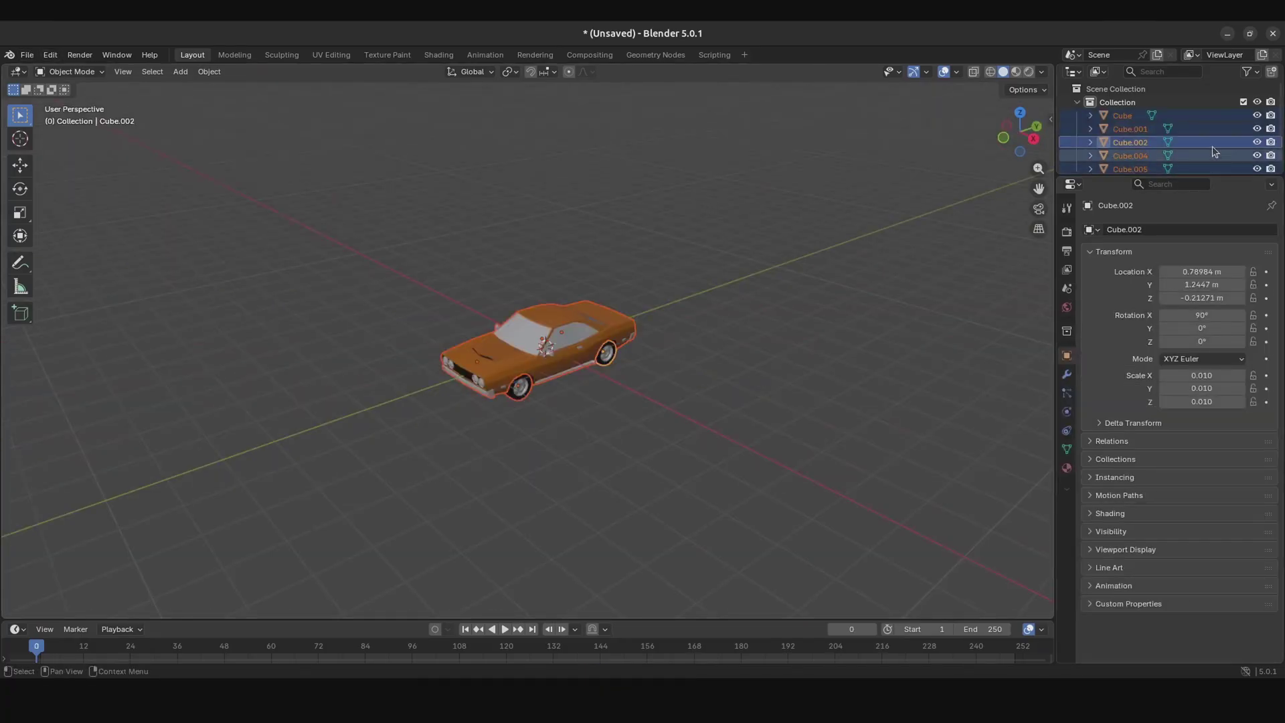
# Step: Select the Cube object and orbit around the car to inspect its rear and sides
pyautogui.scroll(-1, 1205, 150)
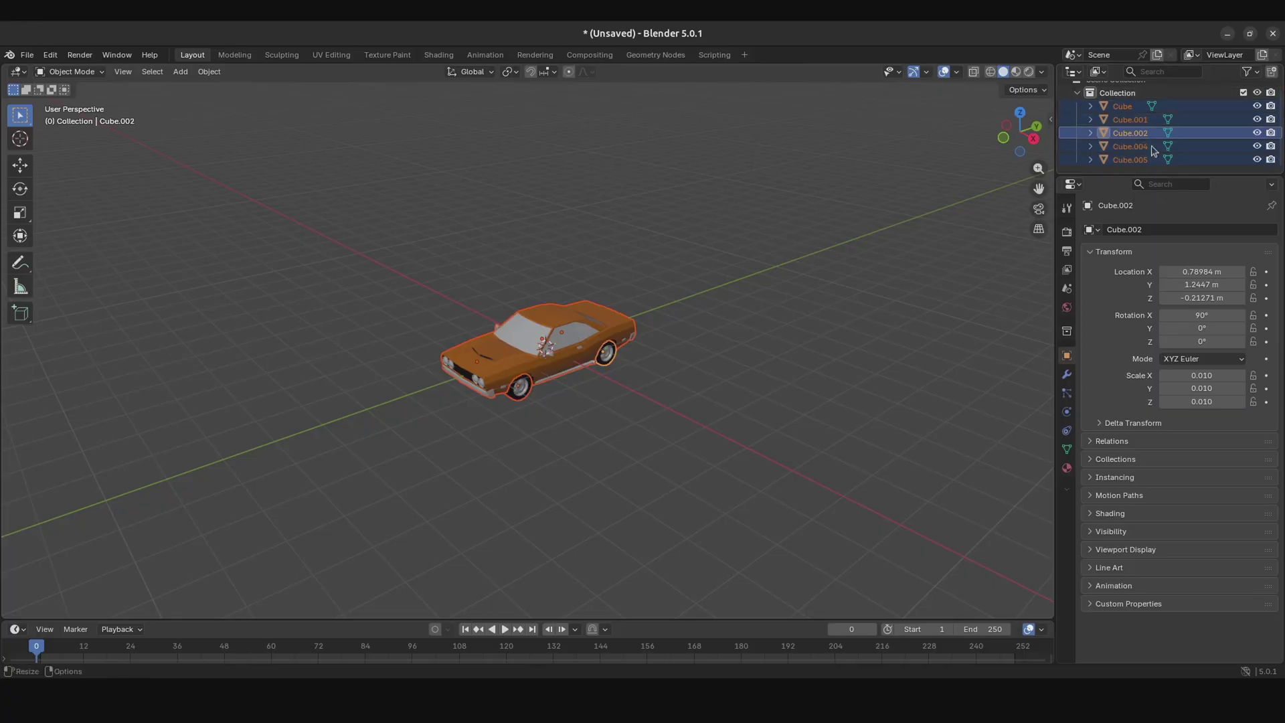
pyautogui.click(1121, 105)
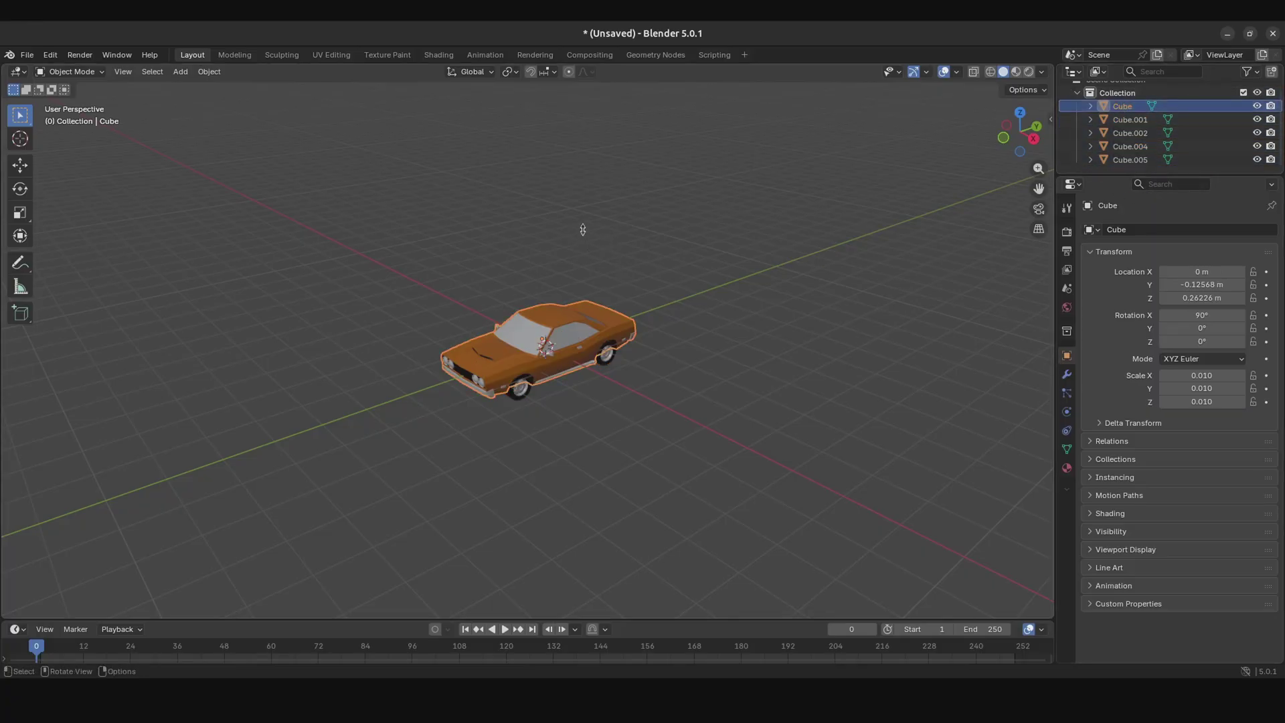
pyautogui.scroll(5, 606, 350)
pyautogui.moveTo(605, 350); pyautogui.dragTo(676, 356, button='middle')
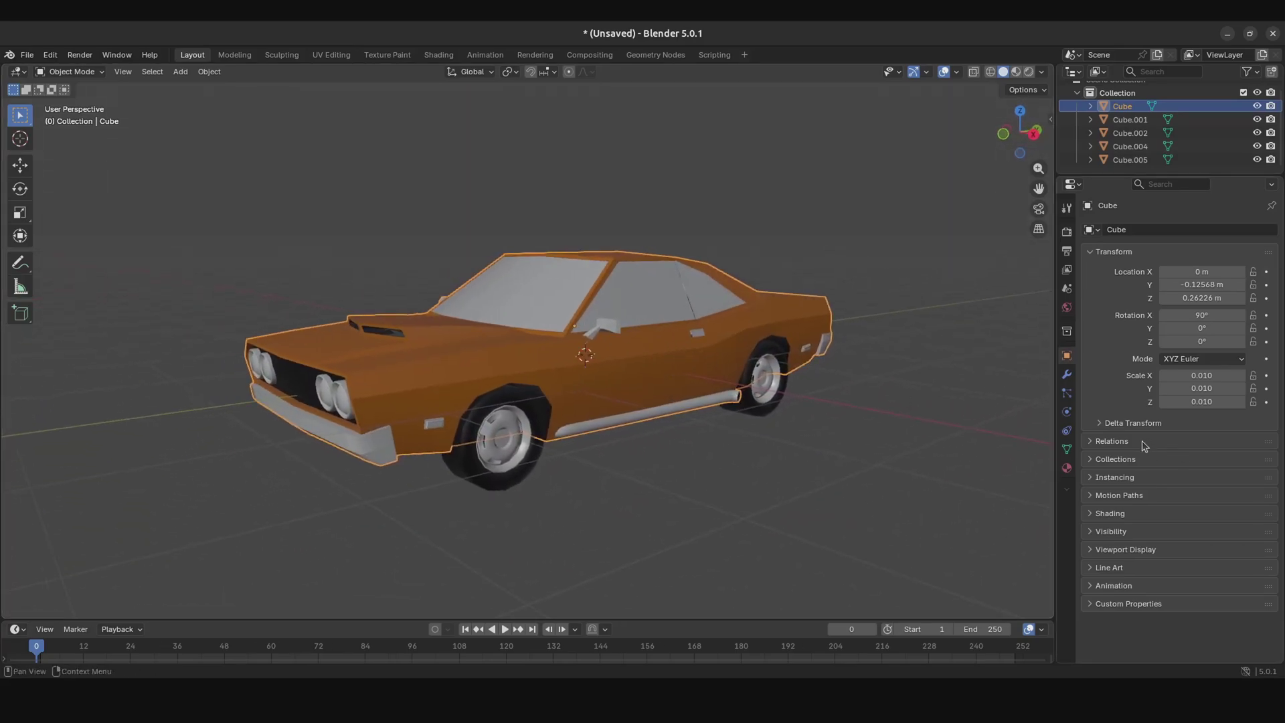
pyautogui.moveTo(540, 311)
pyautogui.mouseDown(button='middle')
pyautogui.moveTo(680, 311)
pyautogui.moveTo(554, 307)
pyautogui.moveTo(461, 361)
pyautogui.moveTo(320, 315)
pyautogui.moveTo(602, 290)
pyautogui.moveTo(549, 325)
pyautogui.mouseUp(button='middle')
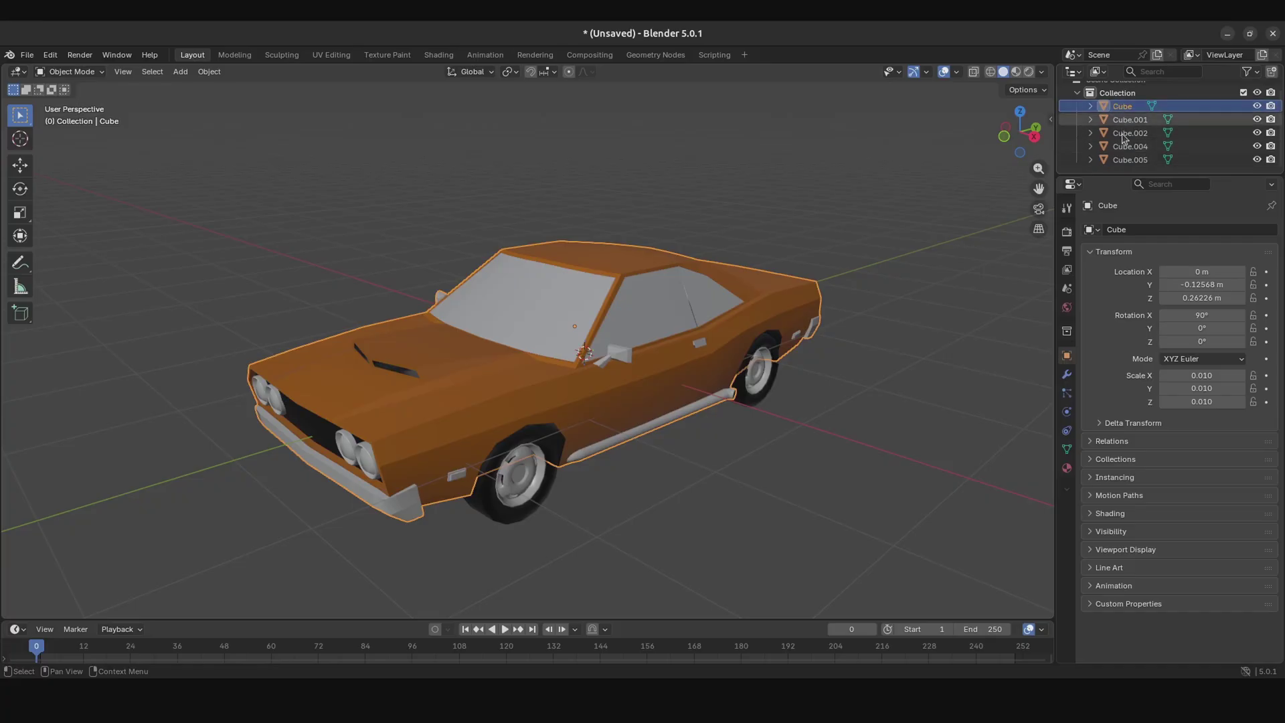
# Step: Rename Cube.005 to 'Wheel' and parent the four wheel objects under Car
pyautogui.doubleClick(1146, 128)
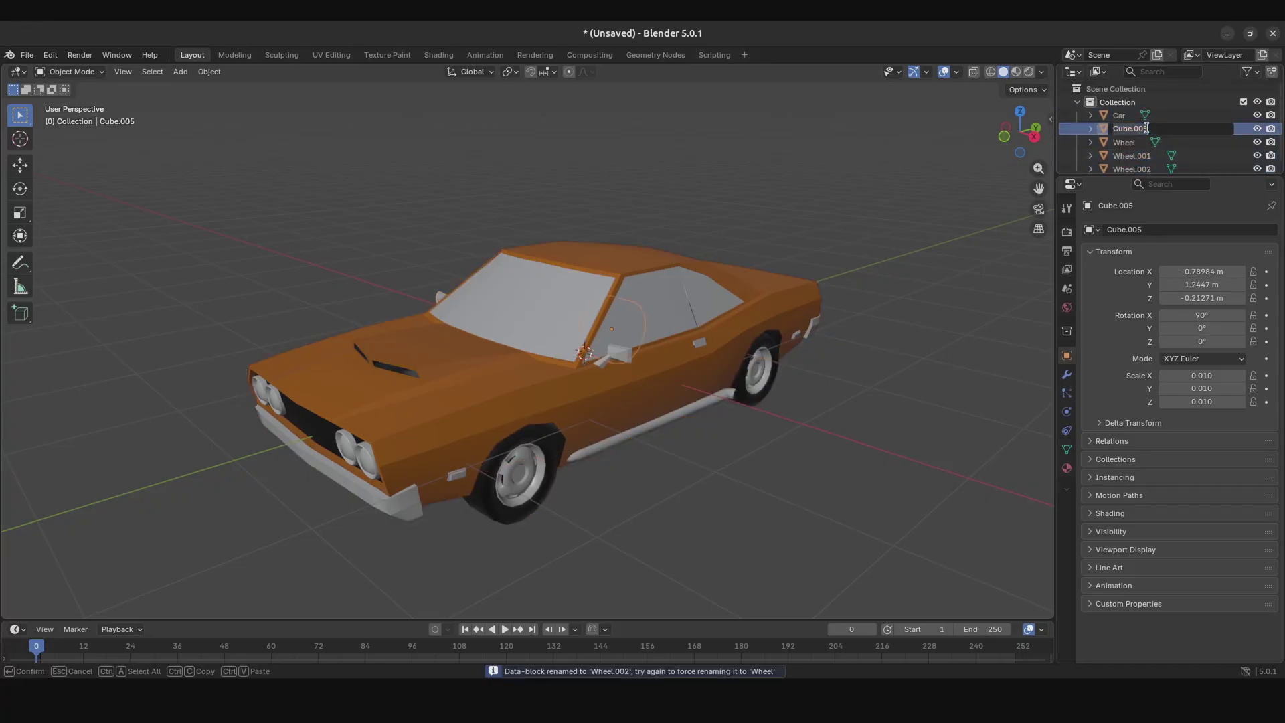
pyautogui.write('Wheel')
pyautogui.press('Return')
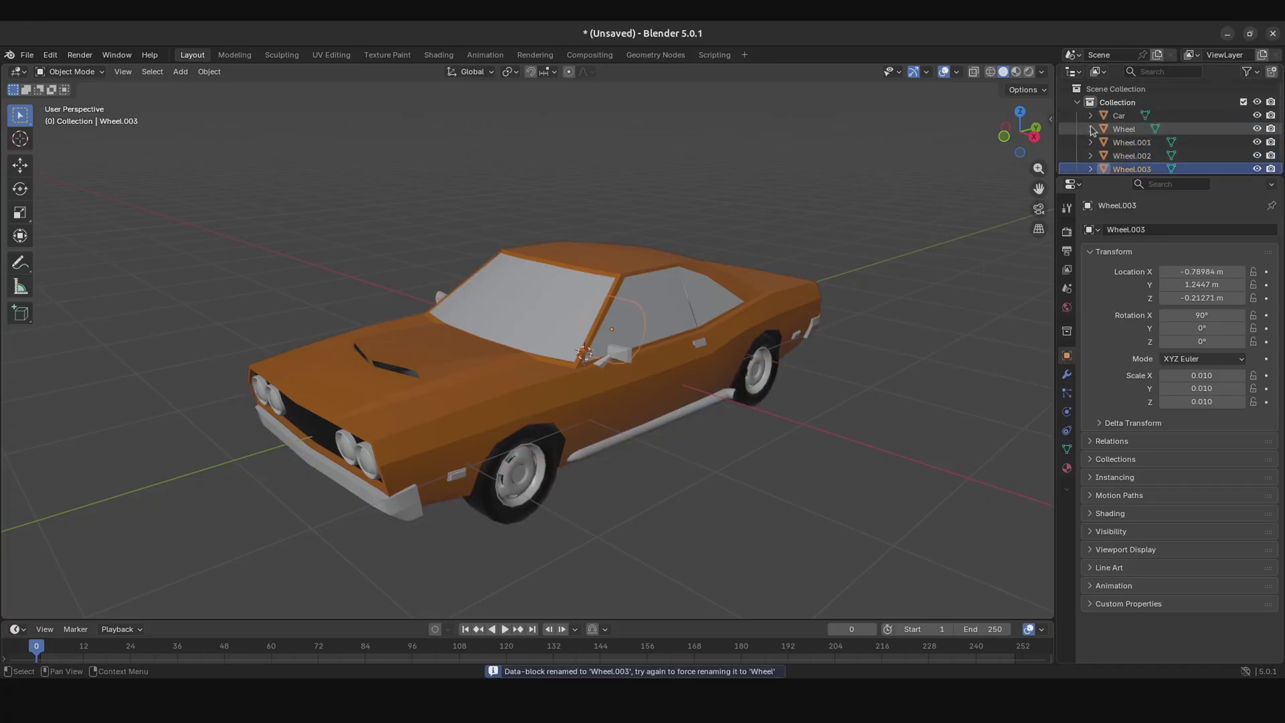
pyautogui.click(1119, 115)
pyautogui.click(1124, 130)
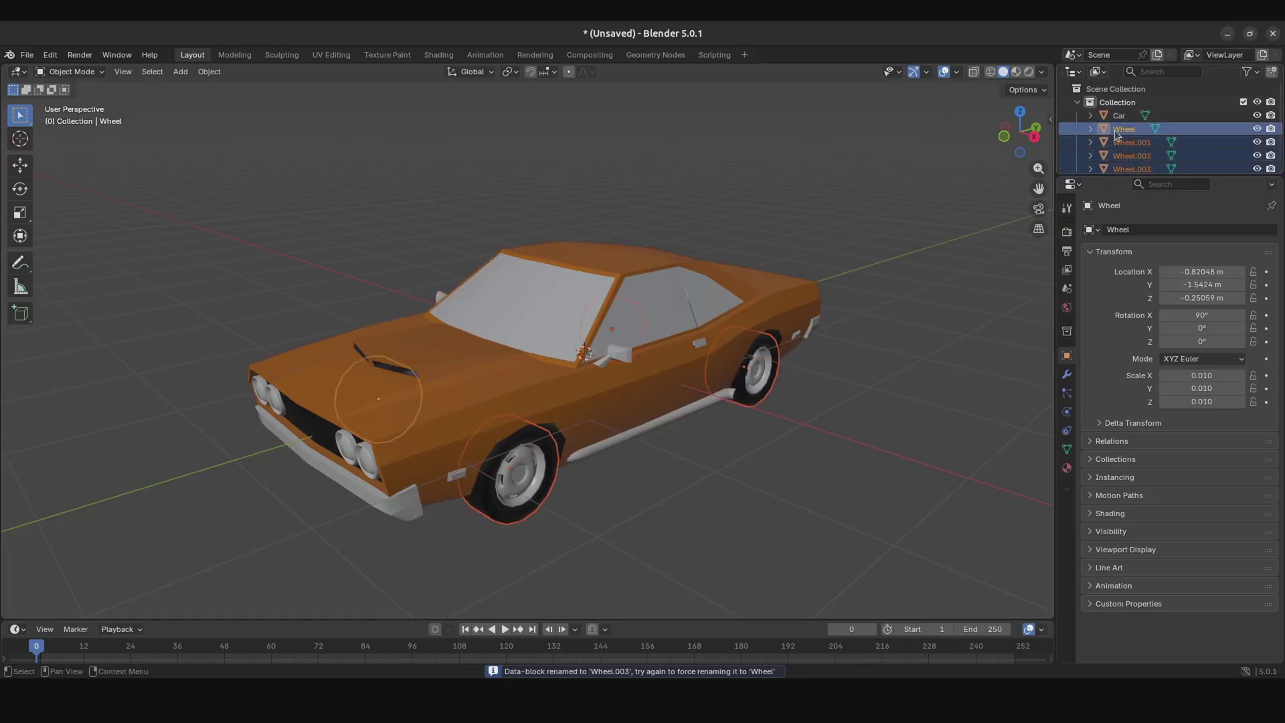
pyautogui.moveTo(1127, 119); pyautogui.dragTo(1108, 122)
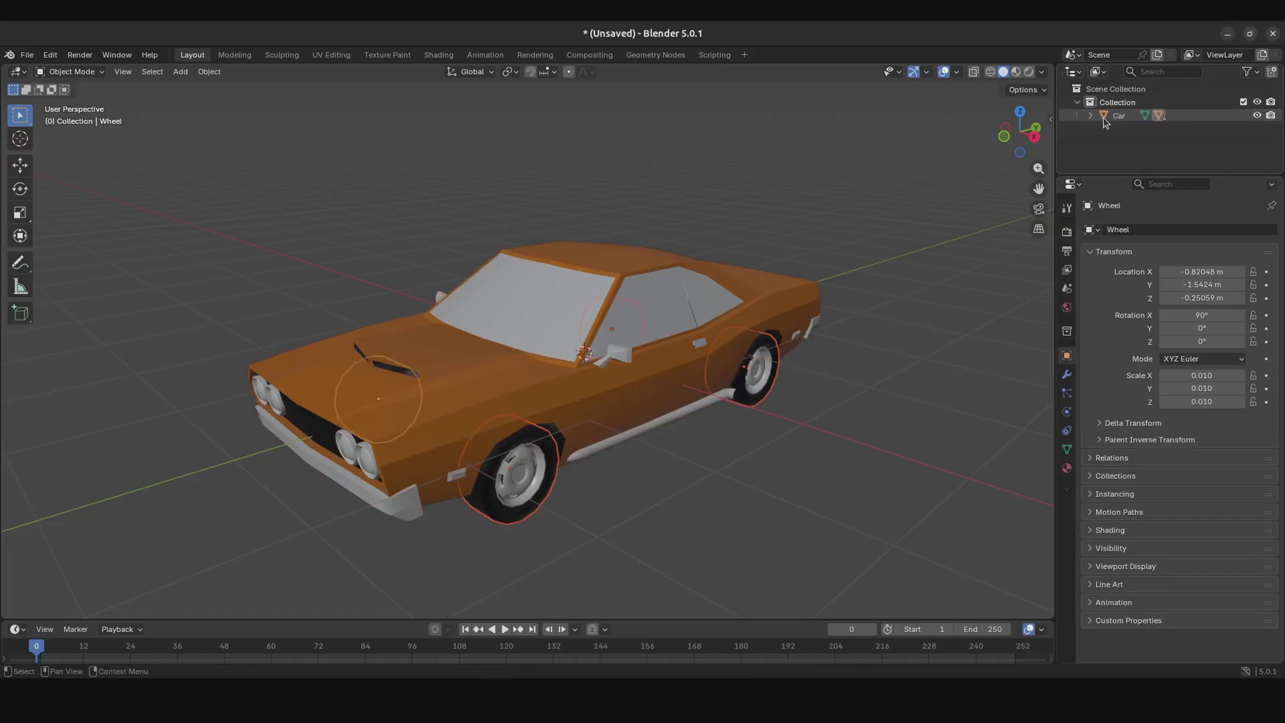
# Step: Test the parenting by sliding Car along X, undo it, then show the car's material settings
pyautogui.click(1119, 118)
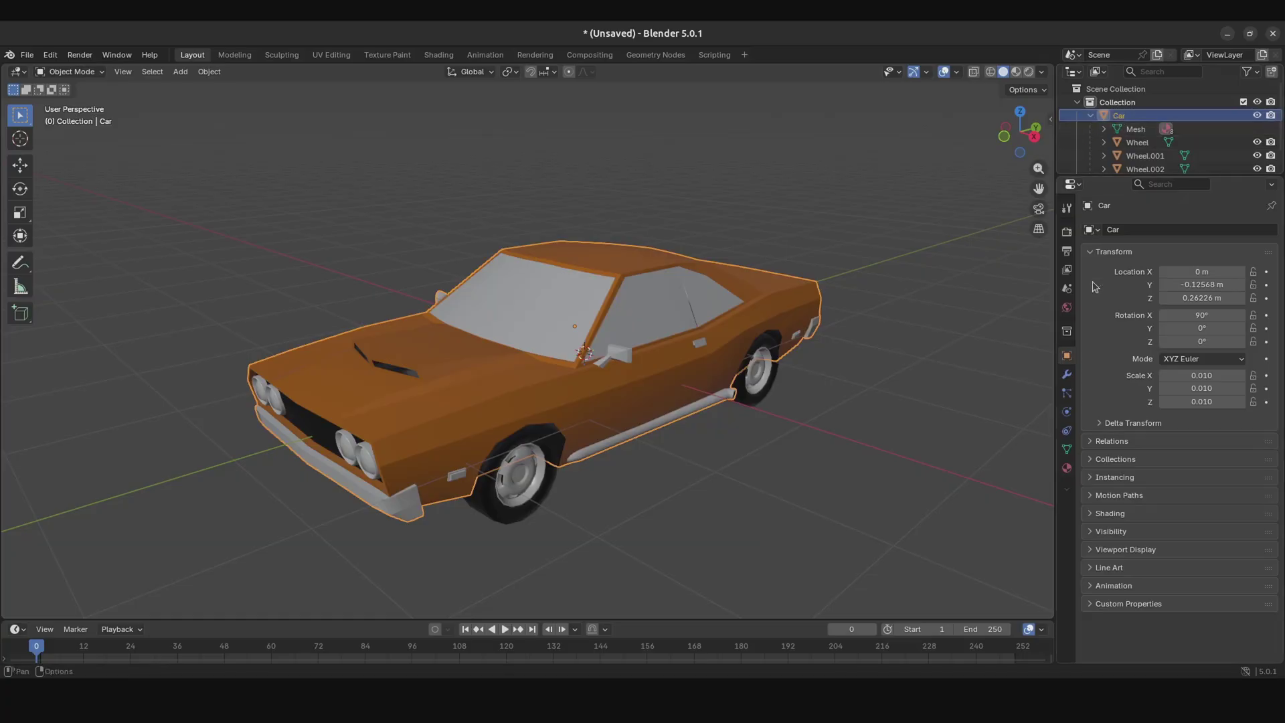
pyautogui.moveTo(1172, 272); pyautogui.dragTo(1281, 271)
pyautogui.hotkey('ctrl', 'z')
pyautogui.click(1090, 117)
pyautogui.click(1067, 468)
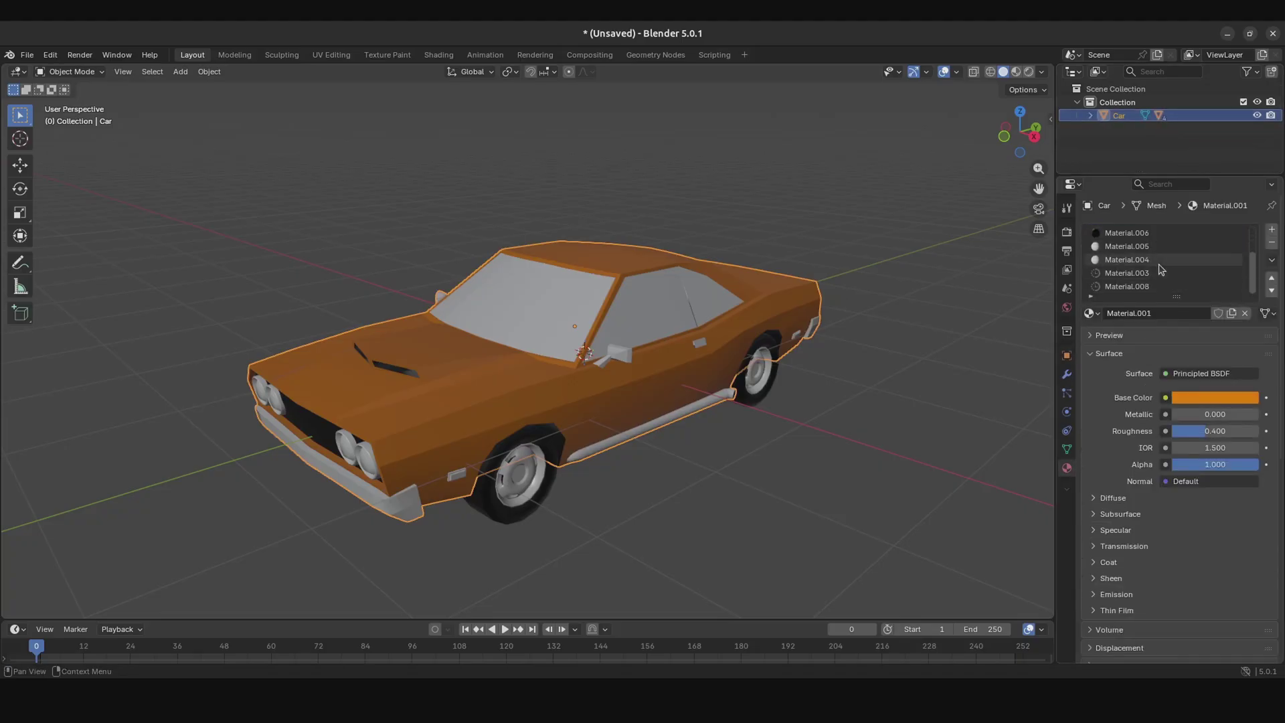
pyautogui.moveTo(717, 303)
pyautogui.mouseDown(button='middle')
pyautogui.moveTo(678, 284)
pyautogui.moveTo(623, 303)
pyautogui.moveTo(729, 299)
pyautogui.moveTo(584, 306)
pyautogui.moveTo(592, 329)
pyautogui.moveTo(676, 331)
pyautogui.mouseUp(button='middle')
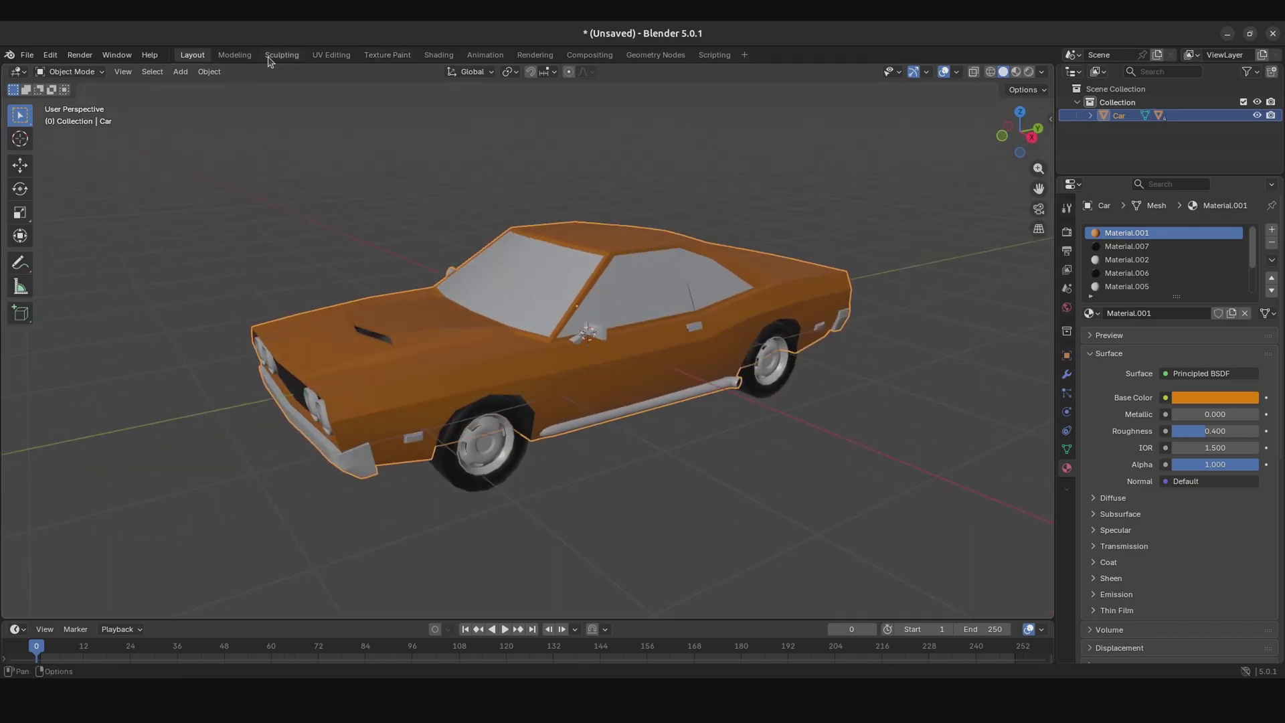
# Step: In the Shading workspace, select the car's Material.002 slot and frame its shader nodes
pyautogui.click(438, 55)
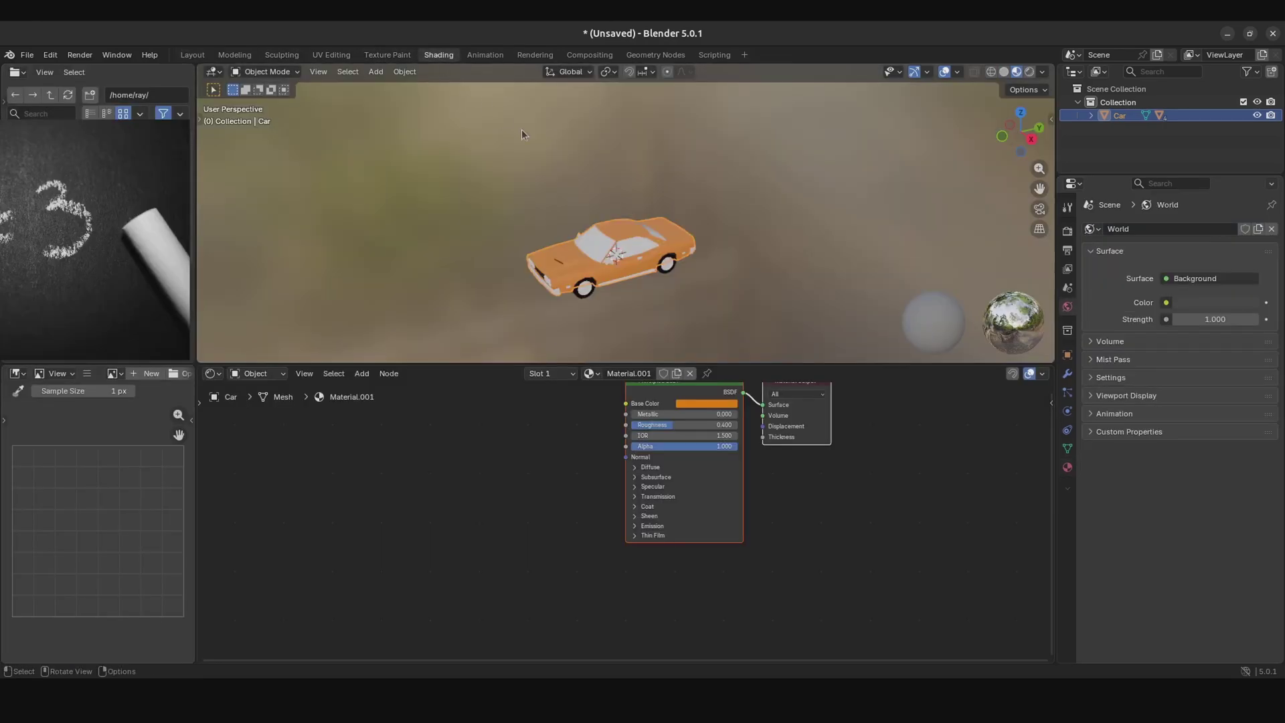
pyautogui.scroll(5, 584, 194)
pyautogui.scroll(-5, 577, 238)
pyautogui.click(1068, 467)
pyautogui.click(1127, 259)
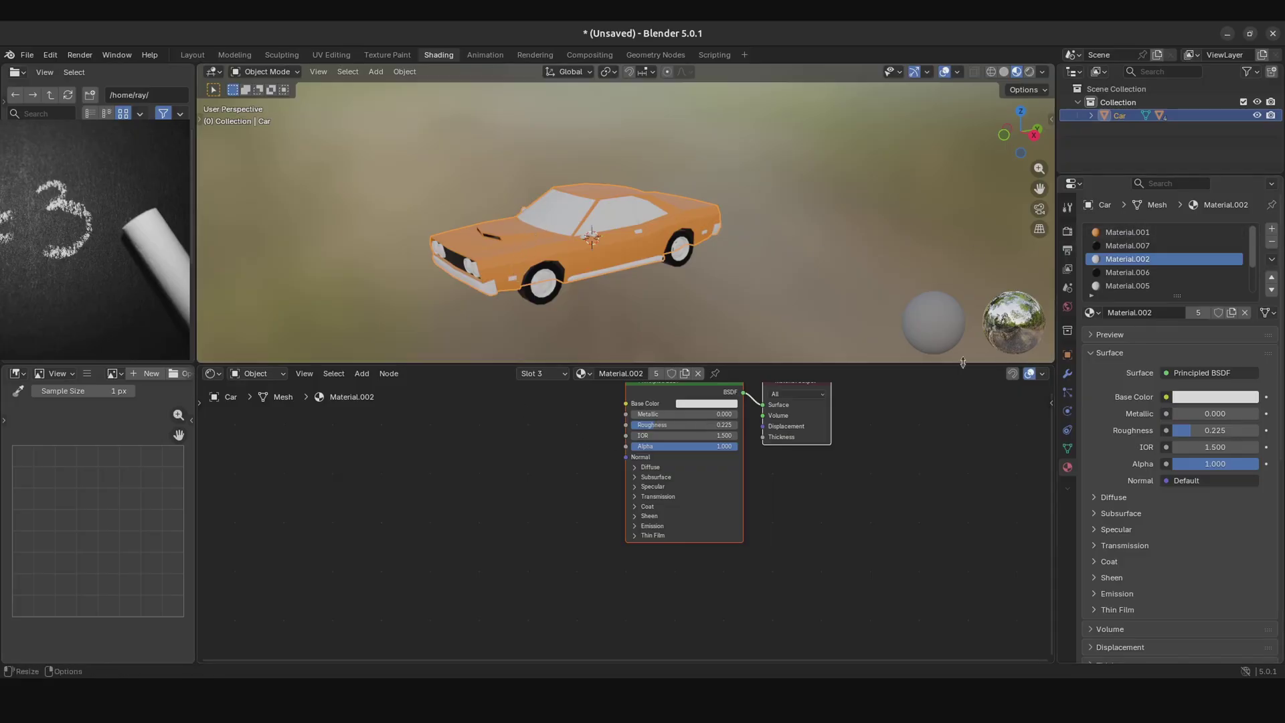
pyautogui.press('Home')
pyautogui.moveTo(535, 244); pyautogui.dragTo(668, 200, button='middle')
# Step: Go to the UV Editing workspace and select, then deselect, the whole car mesh
pyautogui.click(332, 54)
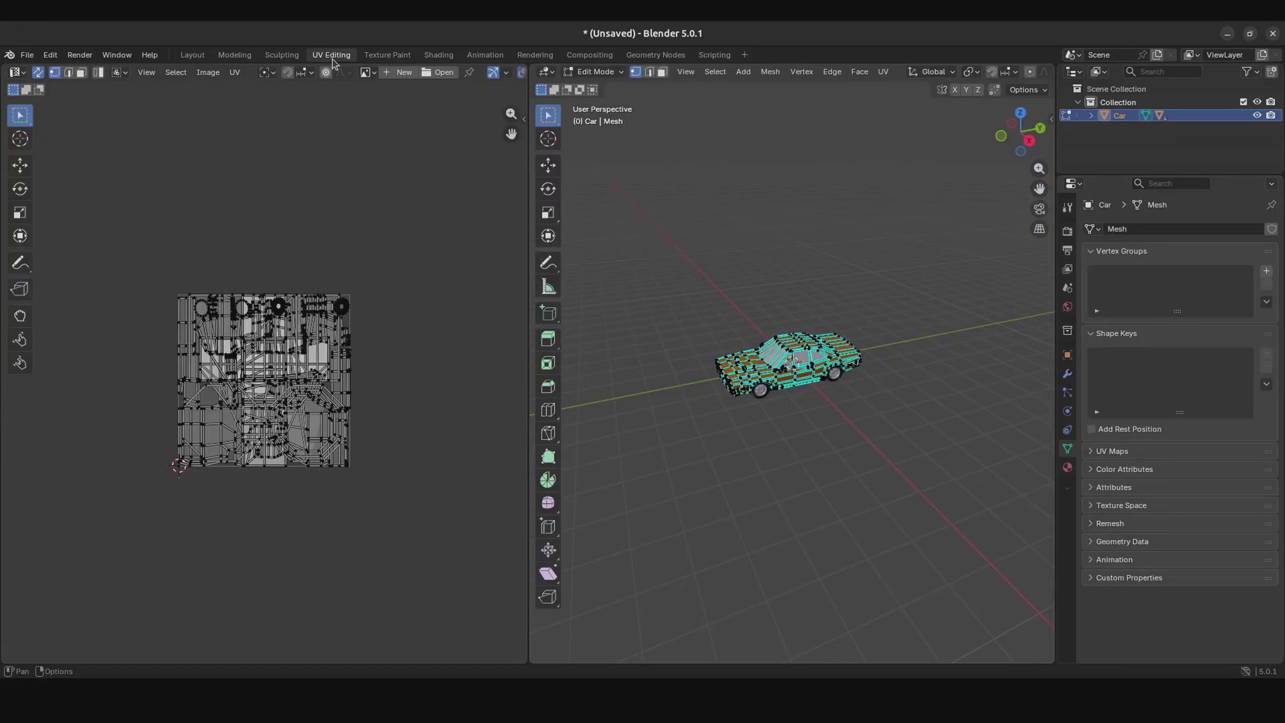
pyautogui.scroll(3, 181, 373)
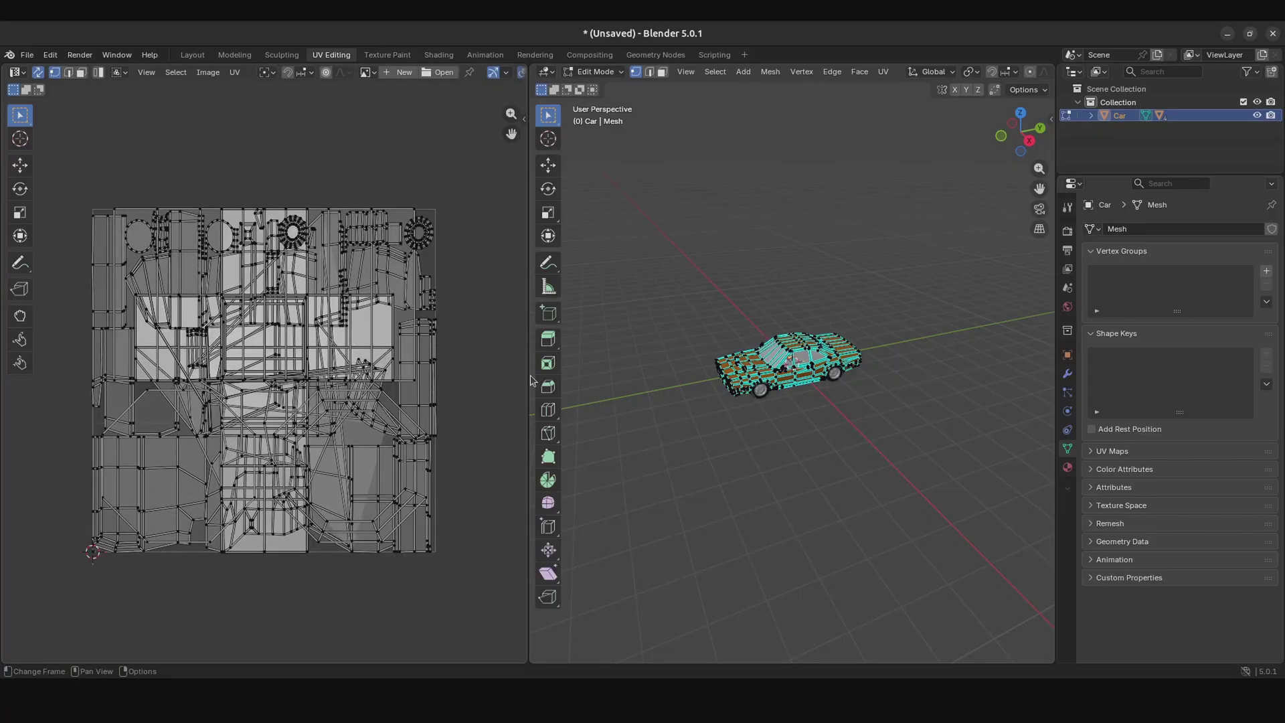
pyautogui.scroll(2, 785, 368)
pyautogui.scroll(1, 760, 302)
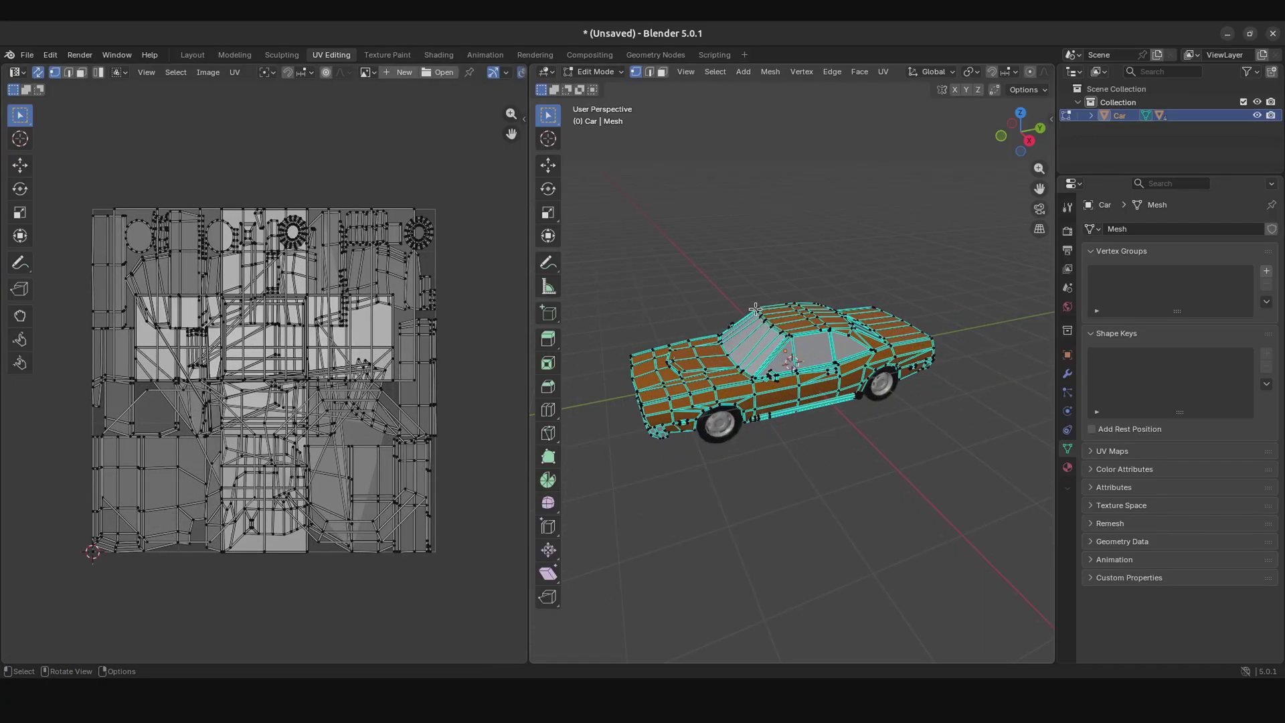
pyautogui.press('a')
pyautogui.click(771, 270)
# Step: Pan and zoom around the car's UV layout and orbit the viewport to examine it
pyautogui.scroll(4, 735, 284)
pyautogui.moveTo(735, 284); pyautogui.dragTo(837, 319, button='middle')
pyautogui.scroll(3, 190, 411)
pyautogui.scroll(-3, 201, 391)
pyautogui.keyDown('shift'); pyautogui.moveTo(250, 411); pyautogui.dragTo(276, 429, button='middle'); pyautogui.keyUp('shift')
pyautogui.scroll(3, 267, 381)
pyautogui.scroll(-2, 277, 426)
pyautogui.keyDown('shift'); pyautogui.moveTo(320, 313); pyautogui.dragTo(203, 333, button='middle'); pyautogui.keyUp('shift')
pyautogui.scroll(3, 264, 376)
pyautogui.keyDown('shift'); pyautogui.moveTo(167, 235); pyautogui.dragTo(298, 359, button='middle'); pyautogui.keyUp('shift')
pyautogui.keyDown('shift'); pyautogui.moveTo(109, 232); pyautogui.dragTo(235, 286, button='middle'); pyautogui.keyUp('shift')
pyautogui.scroll(-3, 236, 285)
pyautogui.scroll(2, 153, 431)
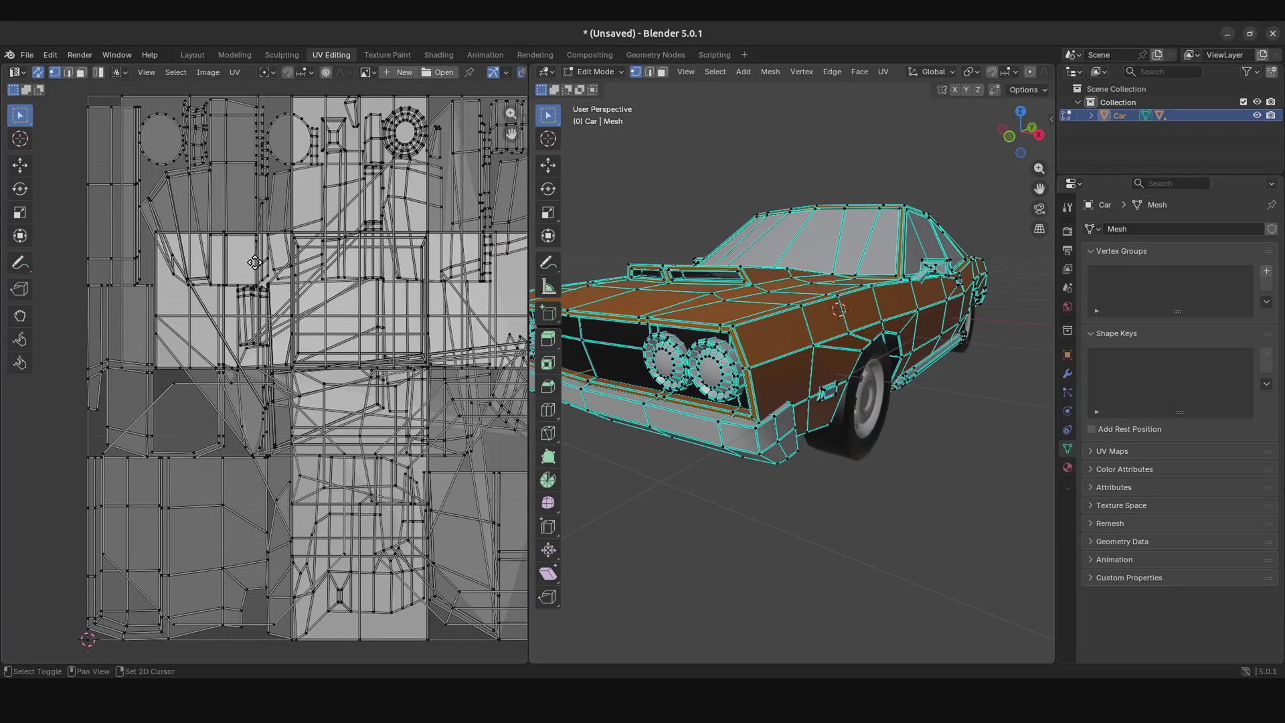
pyautogui.keyDown('shift'); pyautogui.moveTo(308, 391); pyautogui.dragTo(233, 383, button='middle'); pyautogui.keyUp('shift')
pyautogui.scroll(-2, 263, 378)
pyautogui.keyDown('shift'); pyautogui.moveTo(271, 345); pyautogui.dragTo(353, 372, button='middle'); pyautogui.keyUp('shift')
pyautogui.scroll(1, 272, 389)
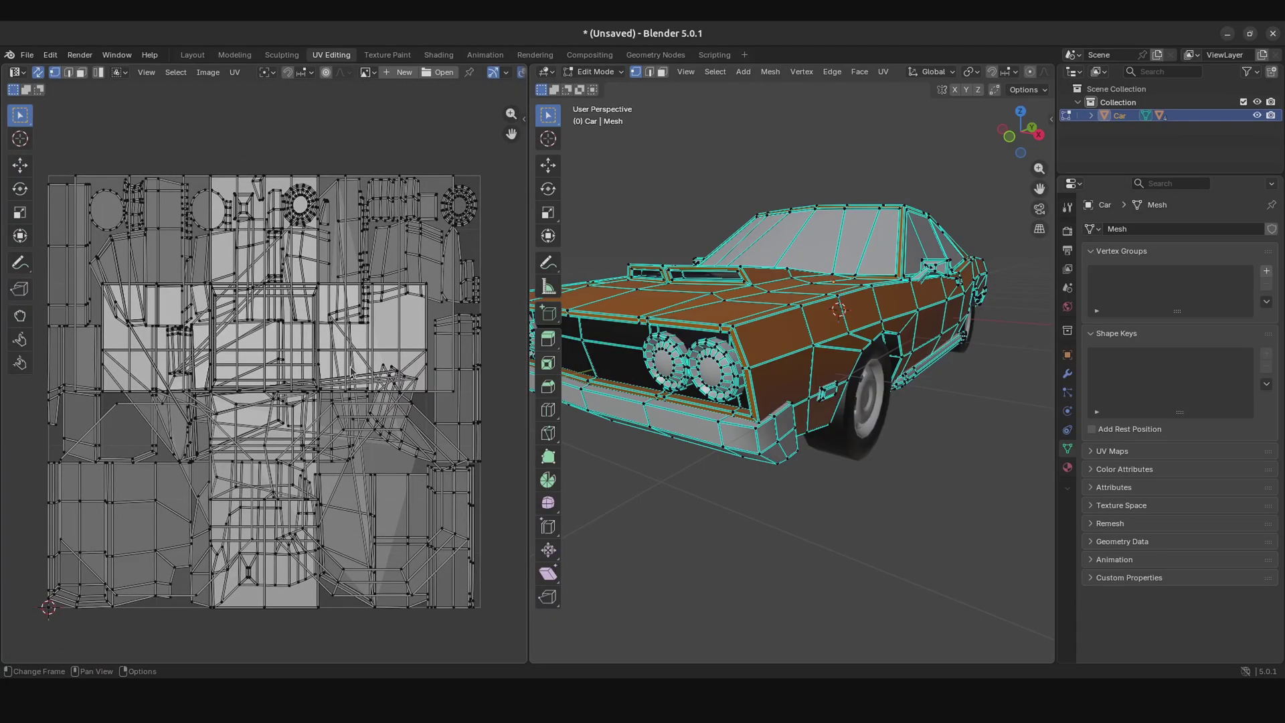
pyautogui.scroll(1, 301, 401)
pyautogui.scroll(-1, 304, 398)
pyautogui.keyDown('shift'); pyautogui.moveTo(322, 384); pyautogui.dragTo(314, 389, button='middle'); pyautogui.keyUp('shift')
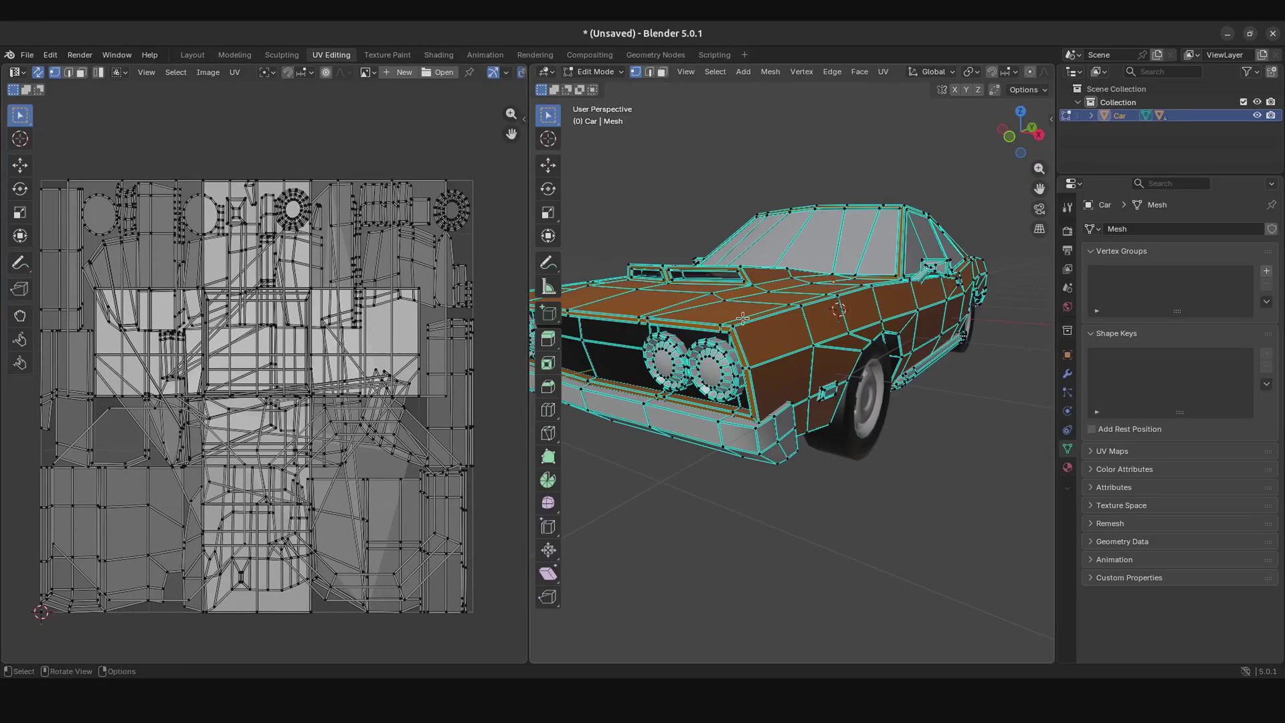
pyautogui.moveTo(785, 328)
pyautogui.mouseDown(button='middle')
pyautogui.moveTo(750, 375)
pyautogui.moveTo(770, 348)
pyautogui.mouseUp(button='middle')
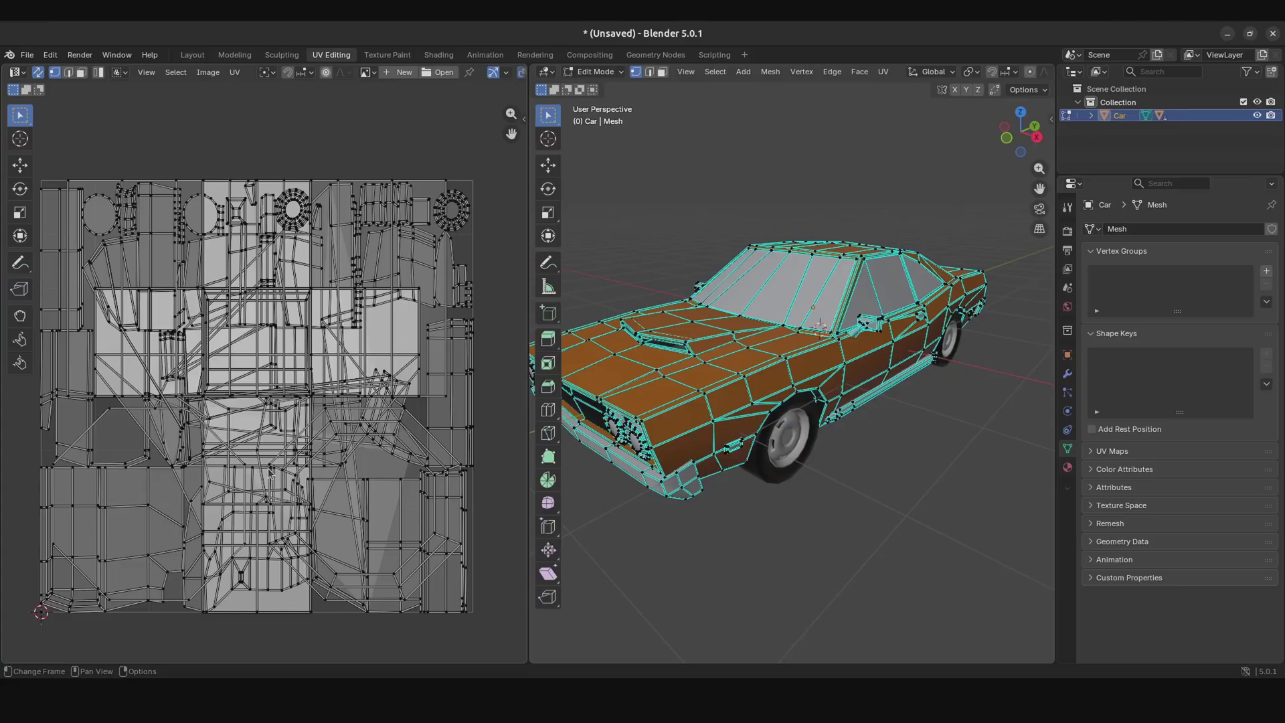
pyautogui.scroll(-1, 335, 427)
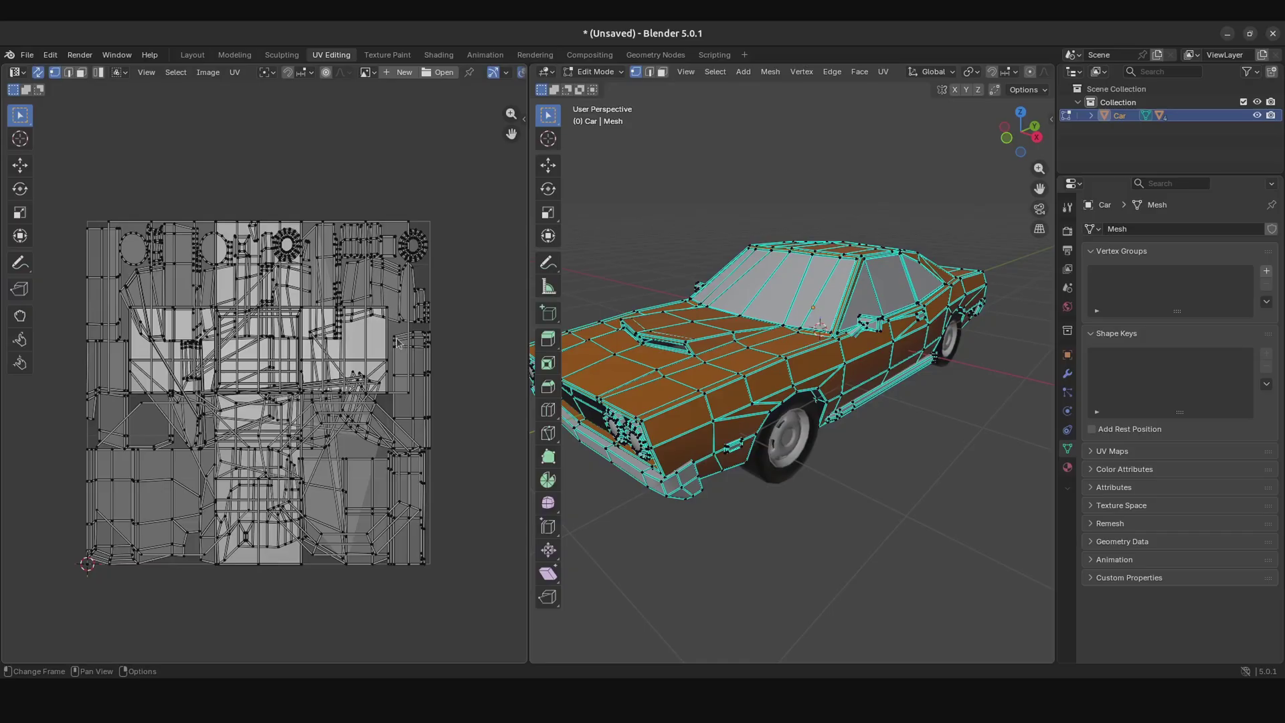
# Step: Select all faces, add the four wheels to Edit Mode, and fit the full UV layout in view
pyautogui.press('a')
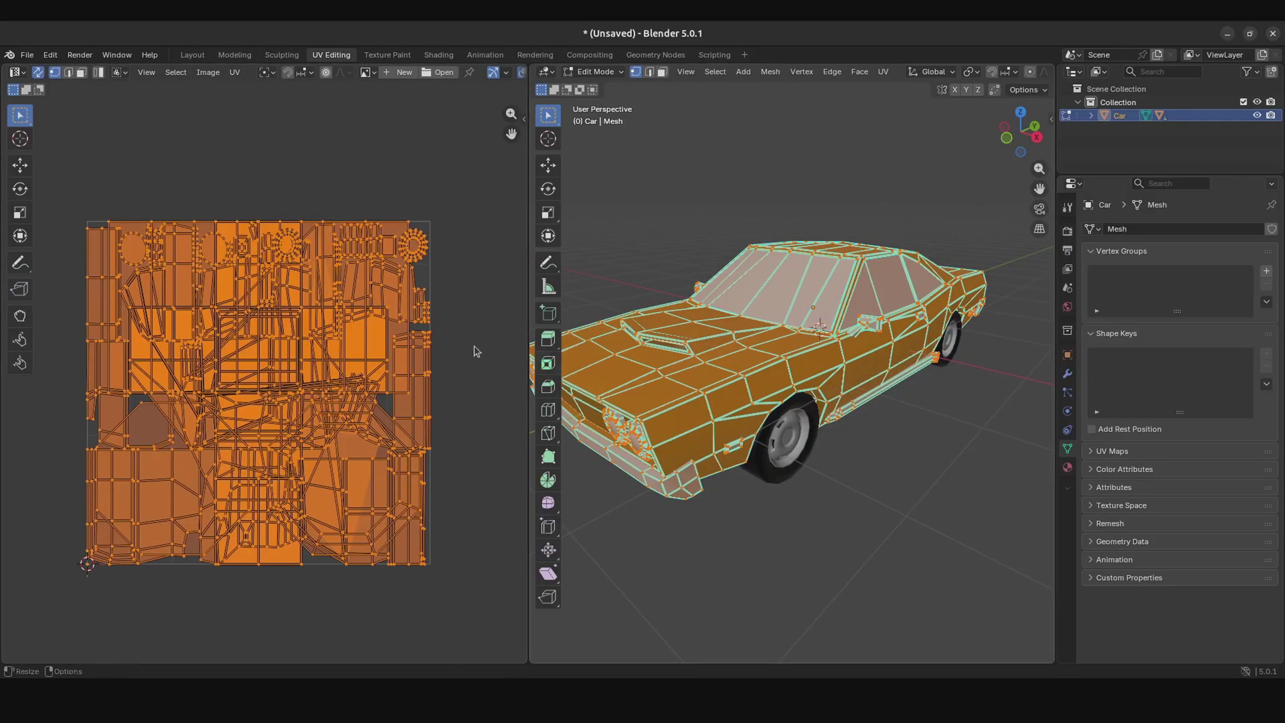
pyautogui.moveTo(903, 389)
pyautogui.mouseDown(button='middle')
pyautogui.moveTo(864, 390)
pyautogui.moveTo(911, 390)
pyautogui.mouseUp(button='middle')
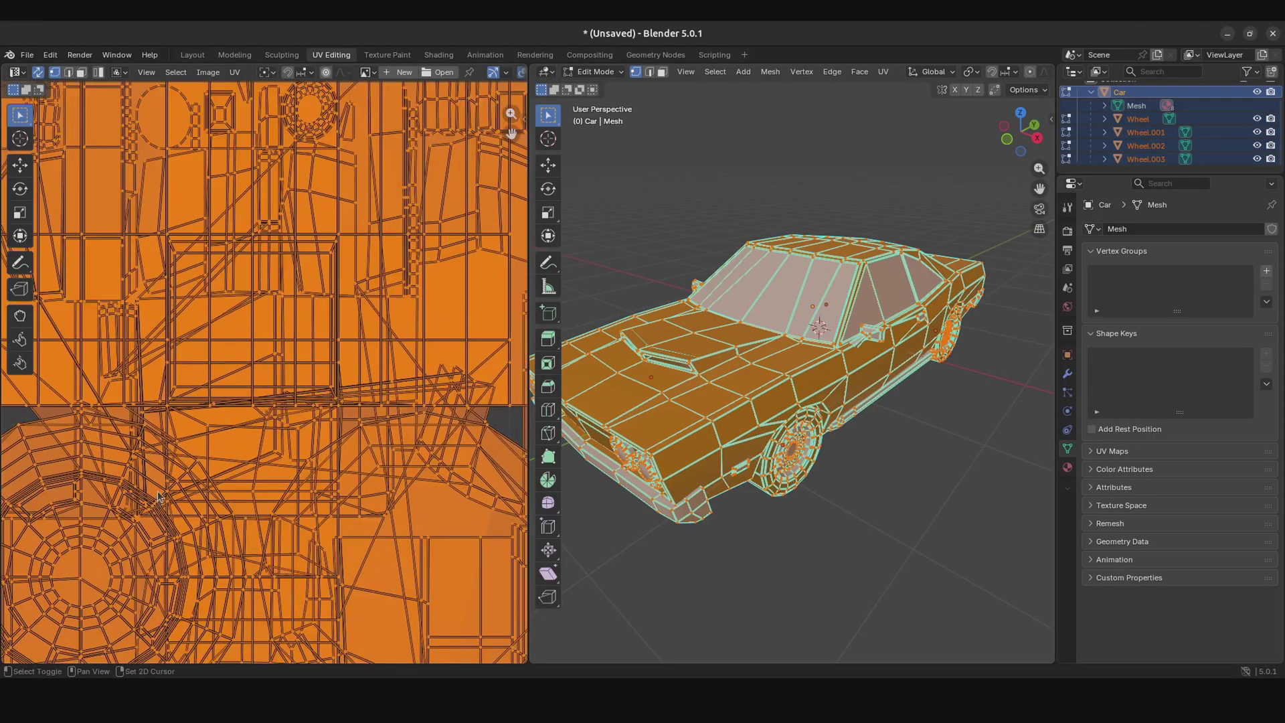
pyautogui.scroll(-1, 305, 378)
pyautogui.keyDown('shift'); pyautogui.moveTo(159, 498); pyautogui.dragTo(275, 489, button='middle'); pyautogui.keyUp('shift')
pyautogui.keyDown('shift'); pyautogui.moveTo(326, 416); pyautogui.dragTo(202, 339, button='middle'); pyautogui.keyUp('shift')
pyautogui.scroll(1, 202, 339)
pyautogui.press('Home')
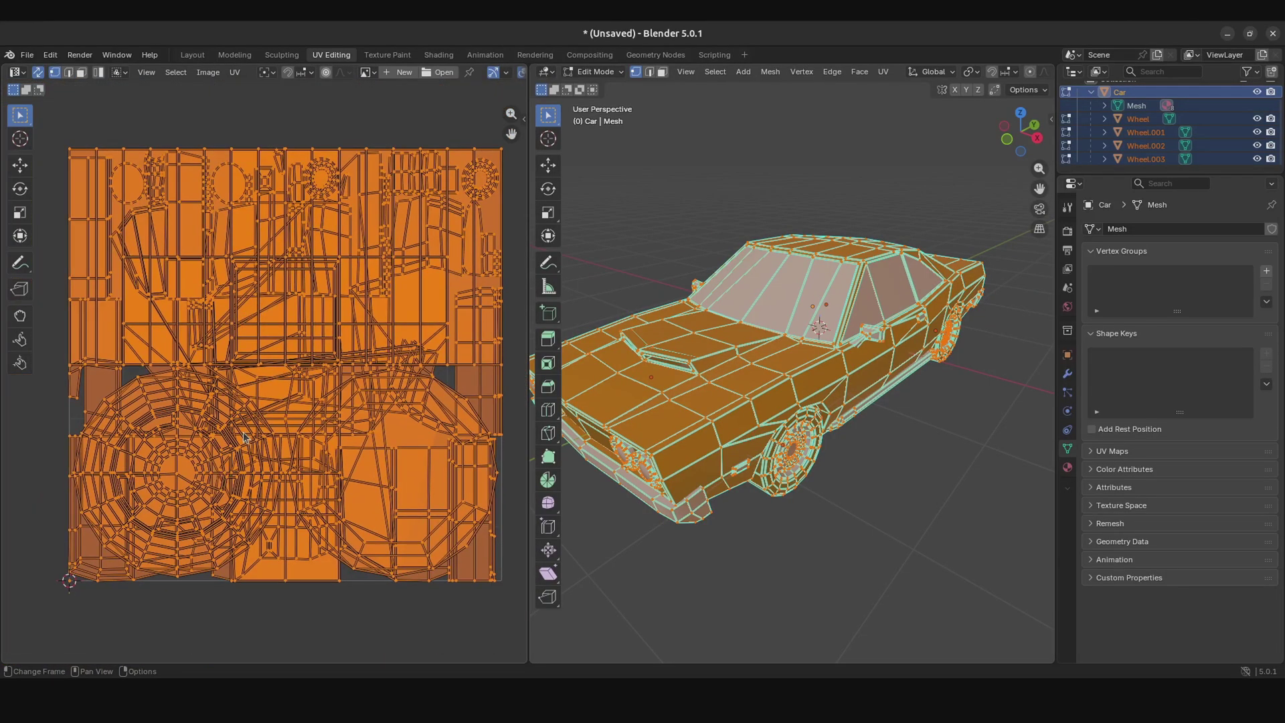
# Step: Orbit around the car, centring on the front wheel and hood, to check the combined mesh
pyautogui.scroll(2, 830, 426)
pyautogui.moveTo(830, 426); pyautogui.dragTo(849, 449, button='middle')
pyautogui.scroll(2, 831, 378)
pyautogui.keyDown('shift'); pyautogui.moveTo(900, 338); pyautogui.dragTo(704, 419, button='middle'); pyautogui.keyUp('shift')
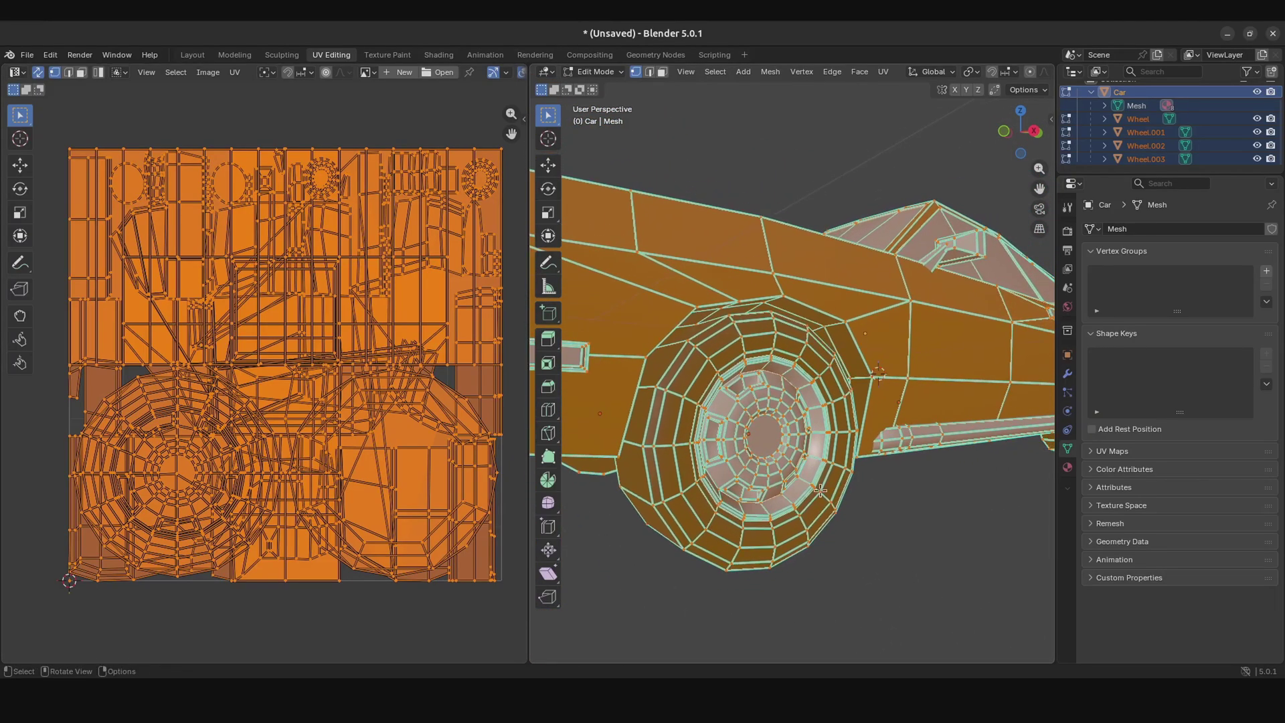
pyautogui.moveTo(840, 347); pyautogui.dragTo(843, 356, button='middle')
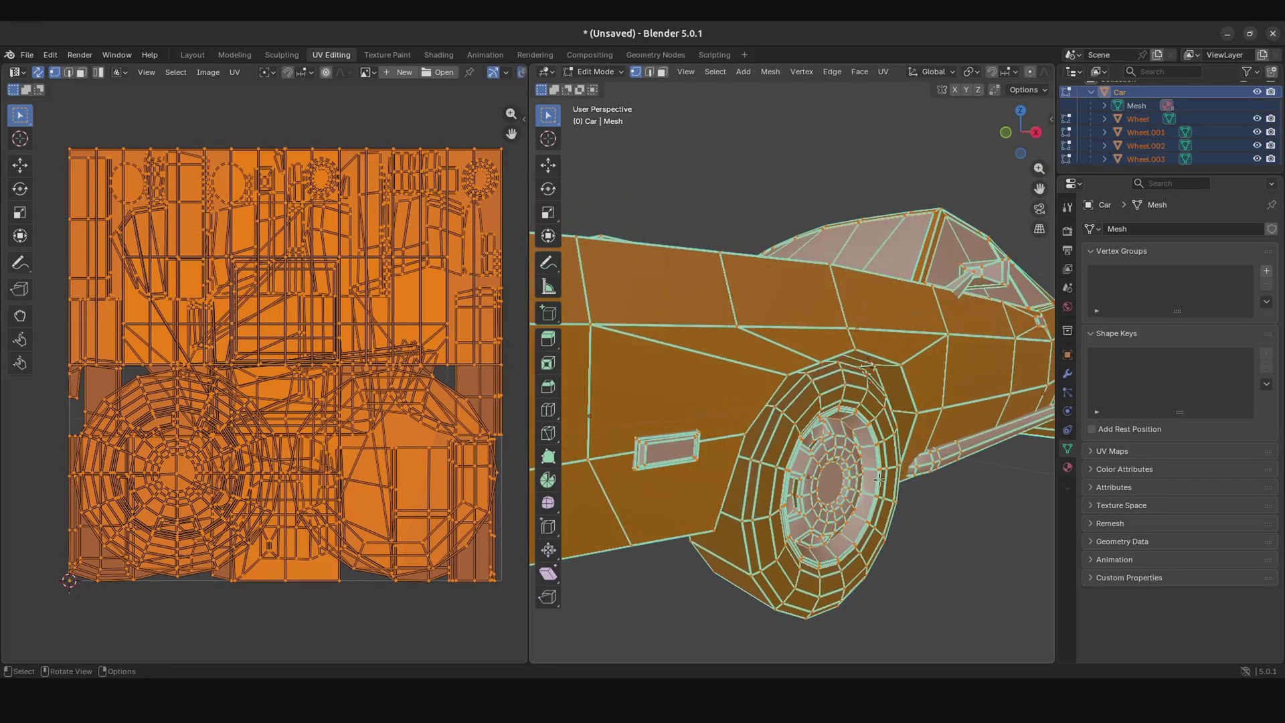
pyautogui.scroll(-5, 762, 413)
pyautogui.moveTo(941, 378); pyautogui.dragTo(909, 420, button='middle')
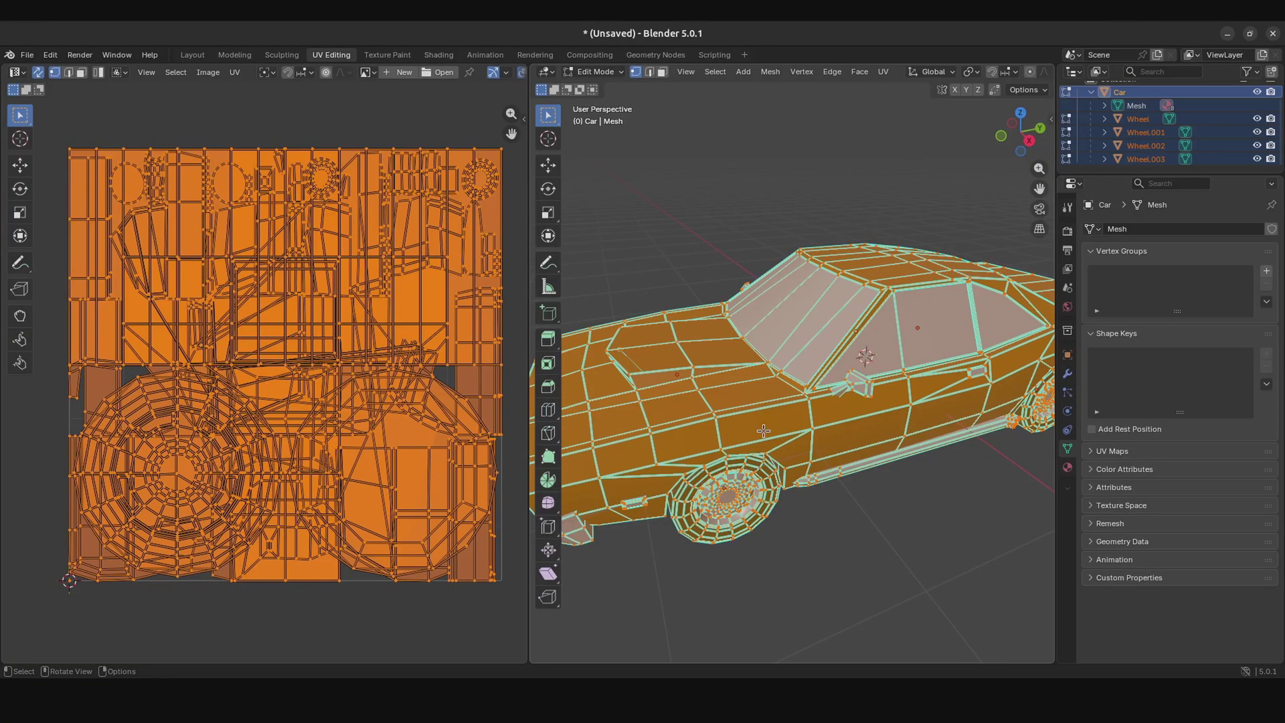
pyautogui.moveTo(763, 431); pyautogui.dragTo(771, 373, button='middle')
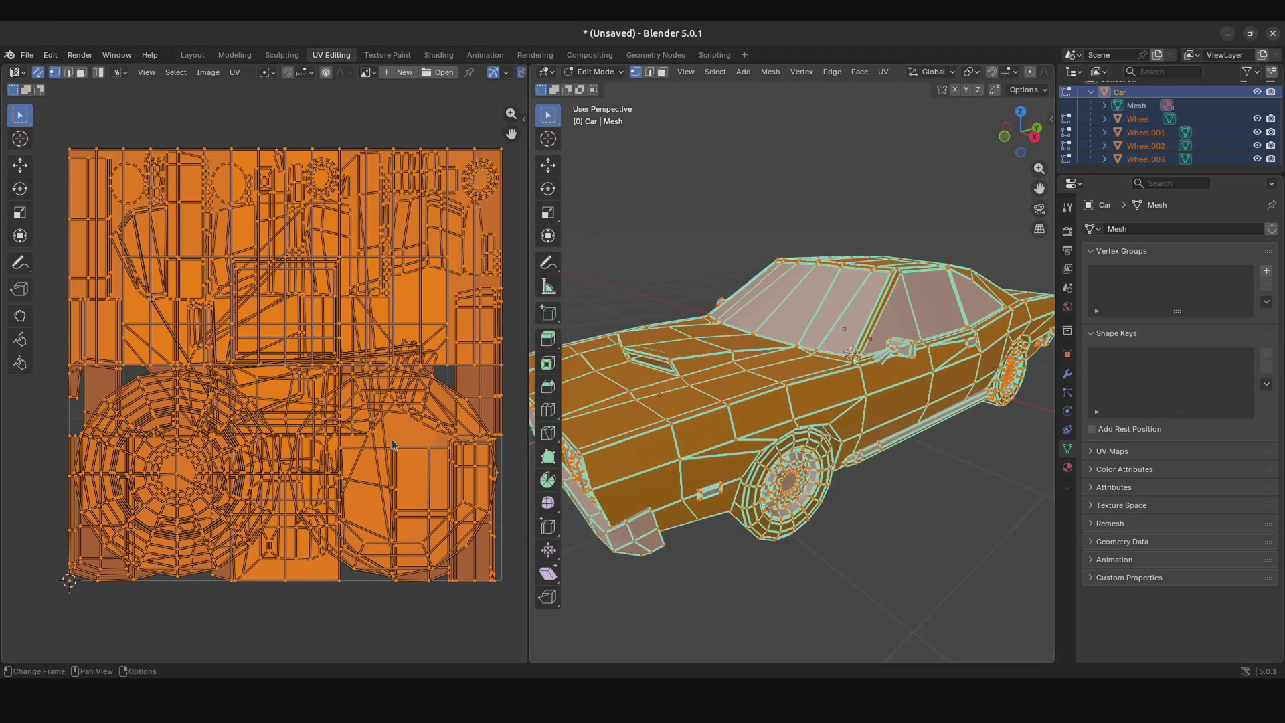
pyautogui.scroll(-1, 226, 376)
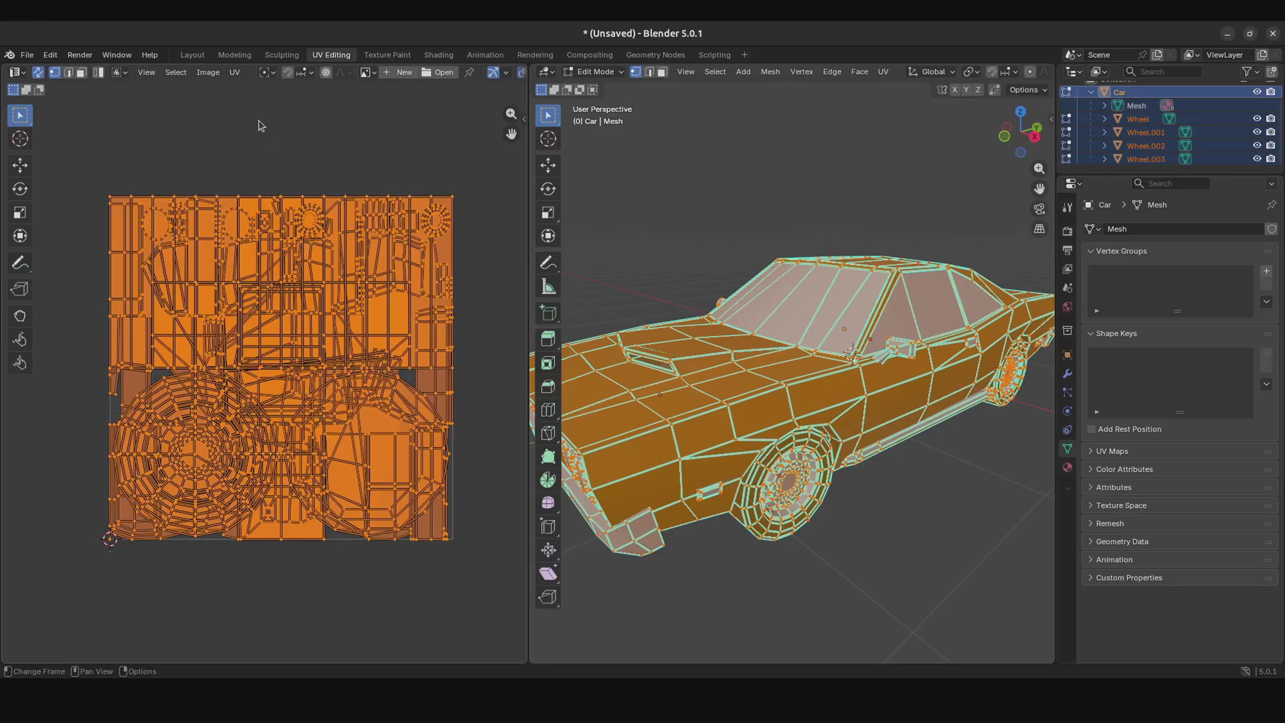
# Step: Run UV > Seams from Islands, then clear the mesh selection with Alt+A
pyautogui.click(235, 72)
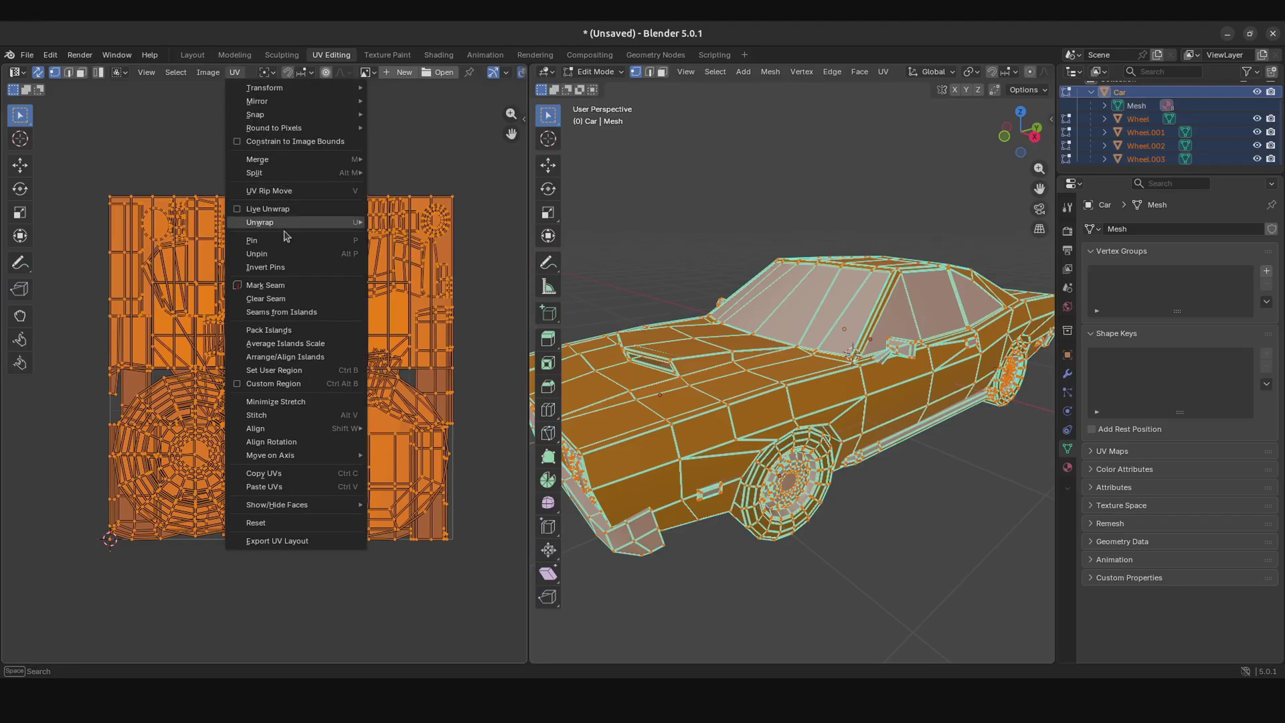
pyautogui.click(295, 312)
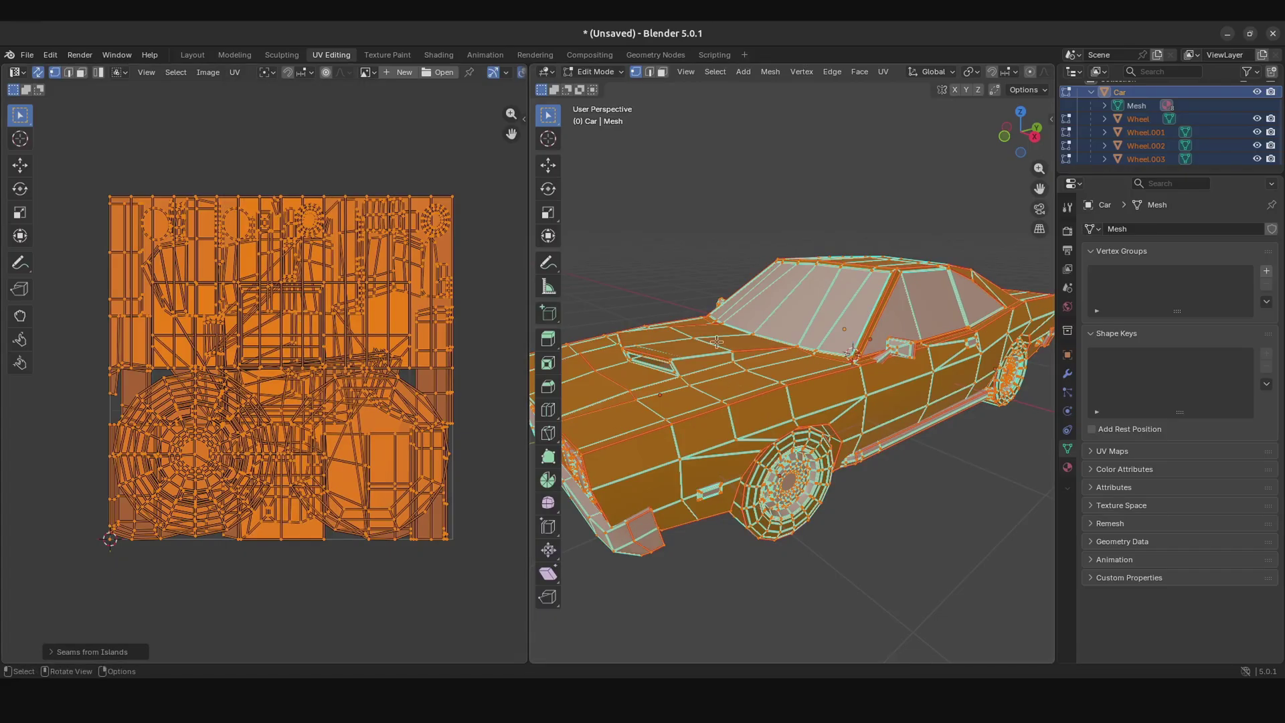
pyautogui.hotkey('alt', 'a')
# Step: Orbit around the car's side, windshield, underside and front quarter to check the red seams
pyautogui.moveTo(720, 353); pyautogui.dragTo(733, 404, button='middle')
pyautogui.scroll(-2, 733, 404)
pyautogui.scroll(4, 710, 395)
pyautogui.moveTo(623, 368); pyautogui.dragTo(765, 365, button='middle')
pyautogui.scroll(-3, 763, 329)
pyautogui.scroll(-3, 811, 362)
pyautogui.scroll(2, 765, 365)
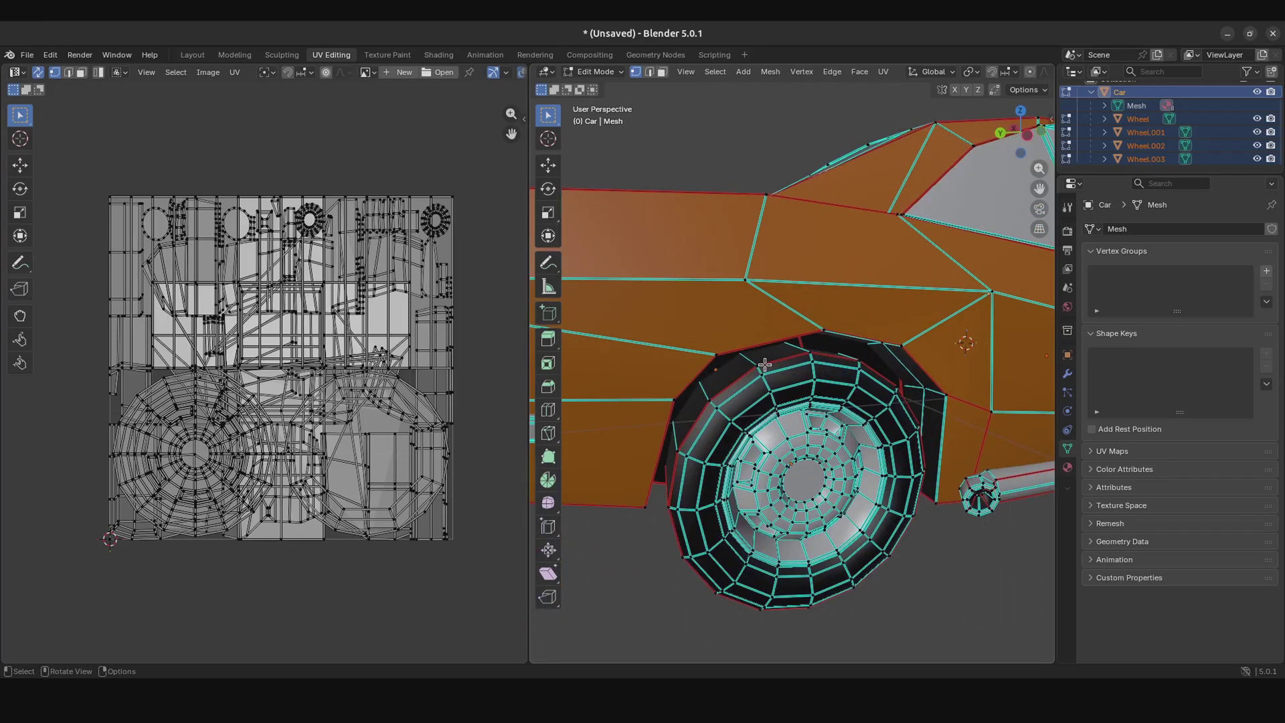
pyautogui.moveTo(886, 367); pyautogui.dragTo(800, 435, button='middle')
pyautogui.scroll(-2, 780, 452)
pyautogui.scroll(4, 757, 375)
pyautogui.moveTo(756, 374); pyautogui.dragTo(795, 383, button='middle')
pyautogui.scroll(-2, 749, 415)
pyautogui.scroll(-1, 789, 397)
# Step: Re-unwrap the whole car body with Angle Based unwrap and pan around the resulting UV layout
pyautogui.press('a')
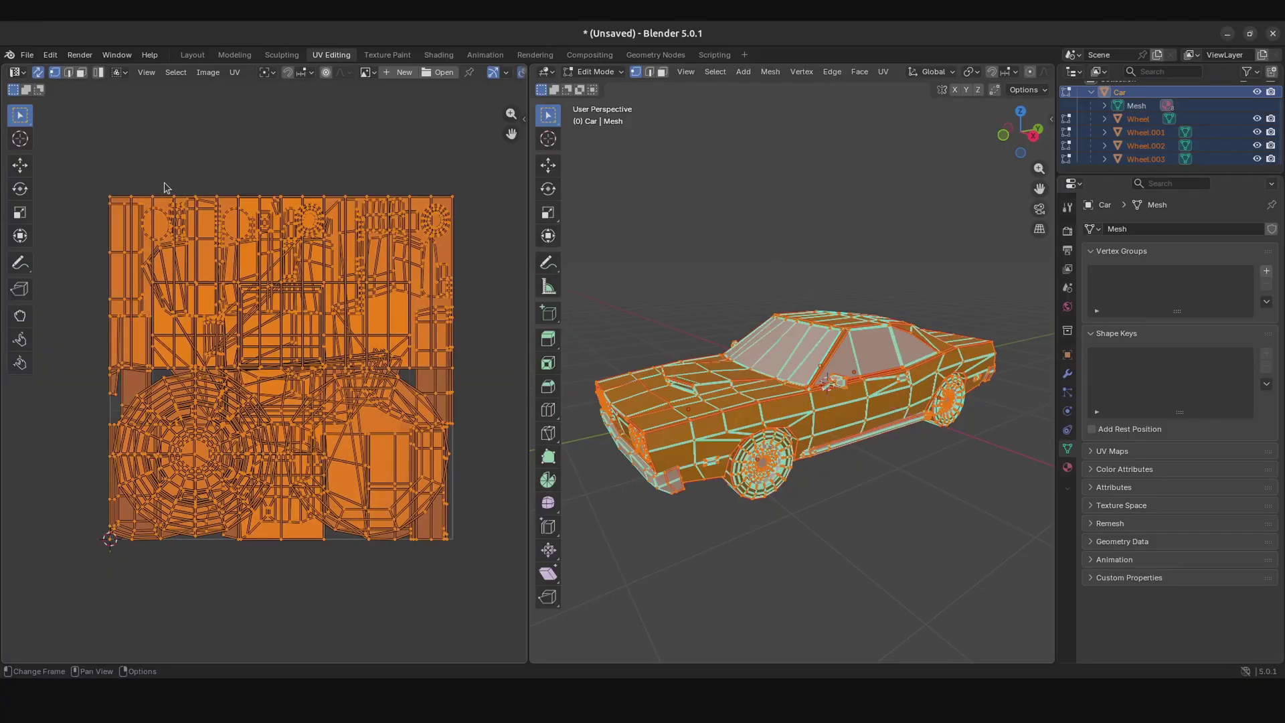
pyautogui.click(235, 72)
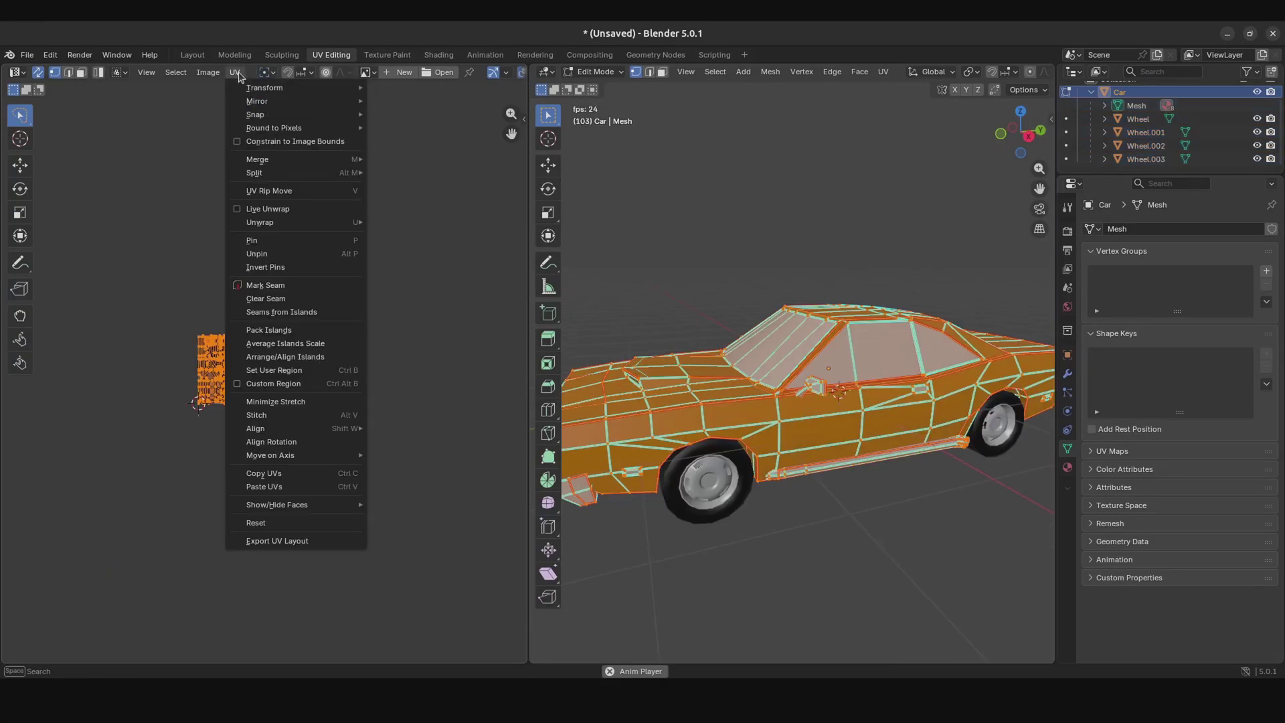
pyautogui.moveTo(278, 224)
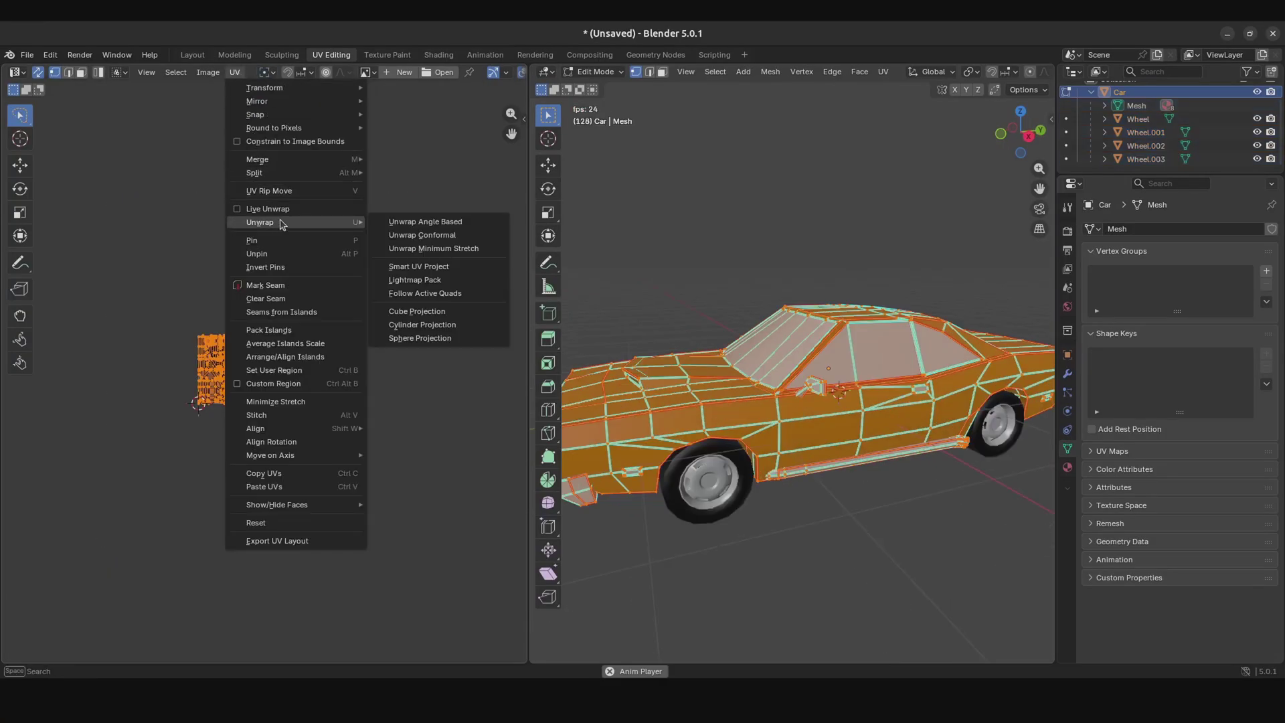
pyautogui.click(407, 227)
pyautogui.scroll(6, 264, 381)
pyautogui.moveTo(264, 381); pyautogui.dragTo(126, 482, button='middle')
pyautogui.scroll(4, 262, 377)
pyautogui.scroll(-3, 285, 333)
pyautogui.moveTo(381, 302); pyautogui.dragTo(350, 310, button='middle')
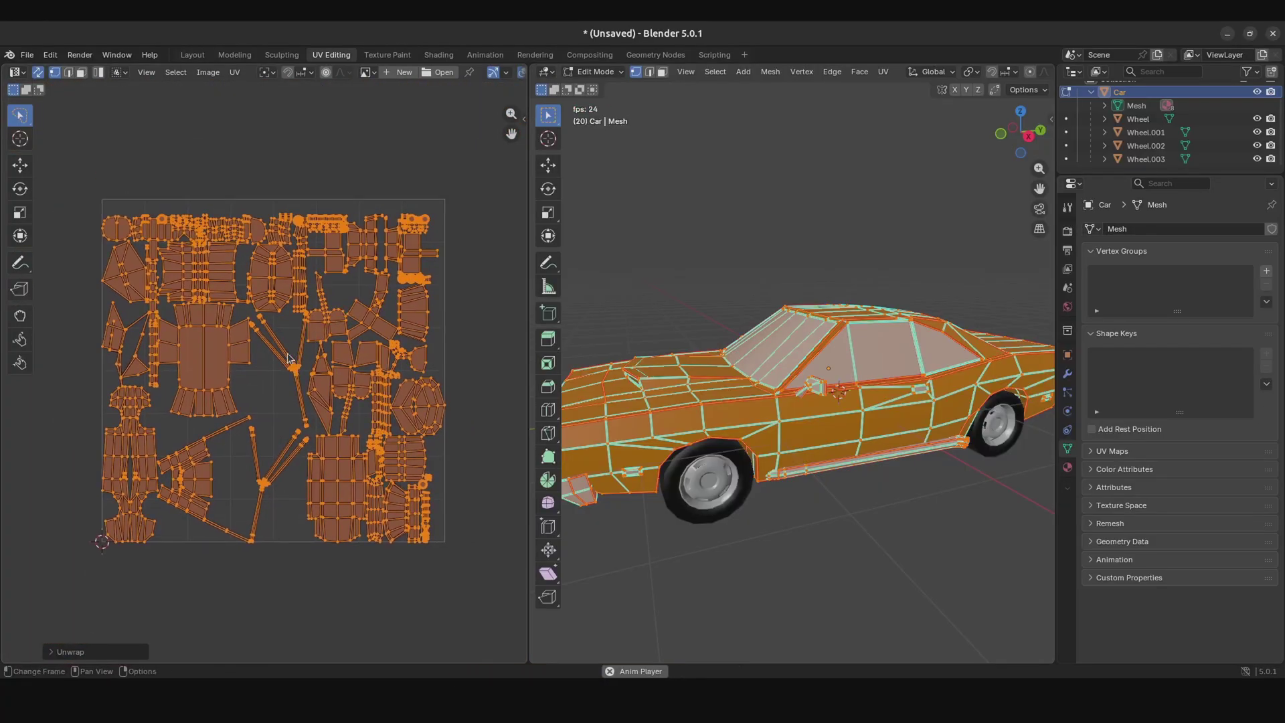
# Step: Orbit around the car to check the unwrap, then select the Wheel object
pyautogui.moveTo(772, 370); pyautogui.dragTo(800, 406, button='middle')
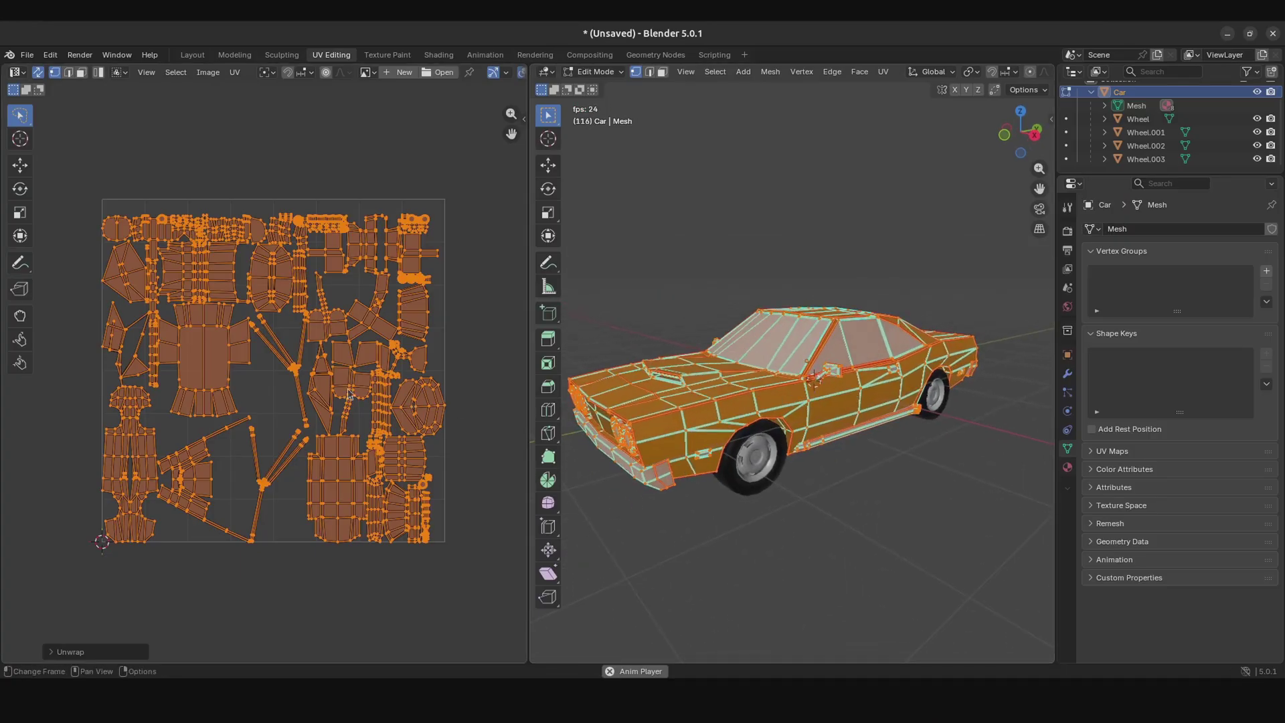
pyautogui.scroll(3, 209, 275)
pyautogui.scroll(-5, 384, 346)
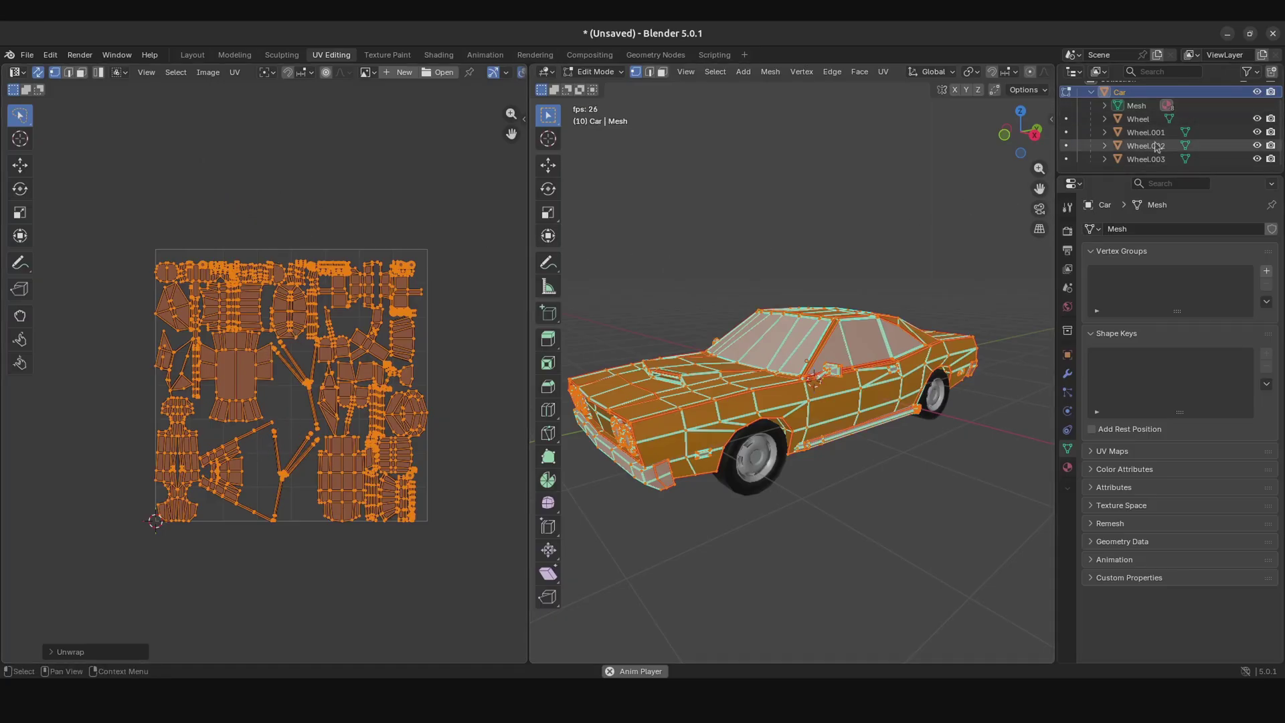
pyautogui.click(1140, 119)
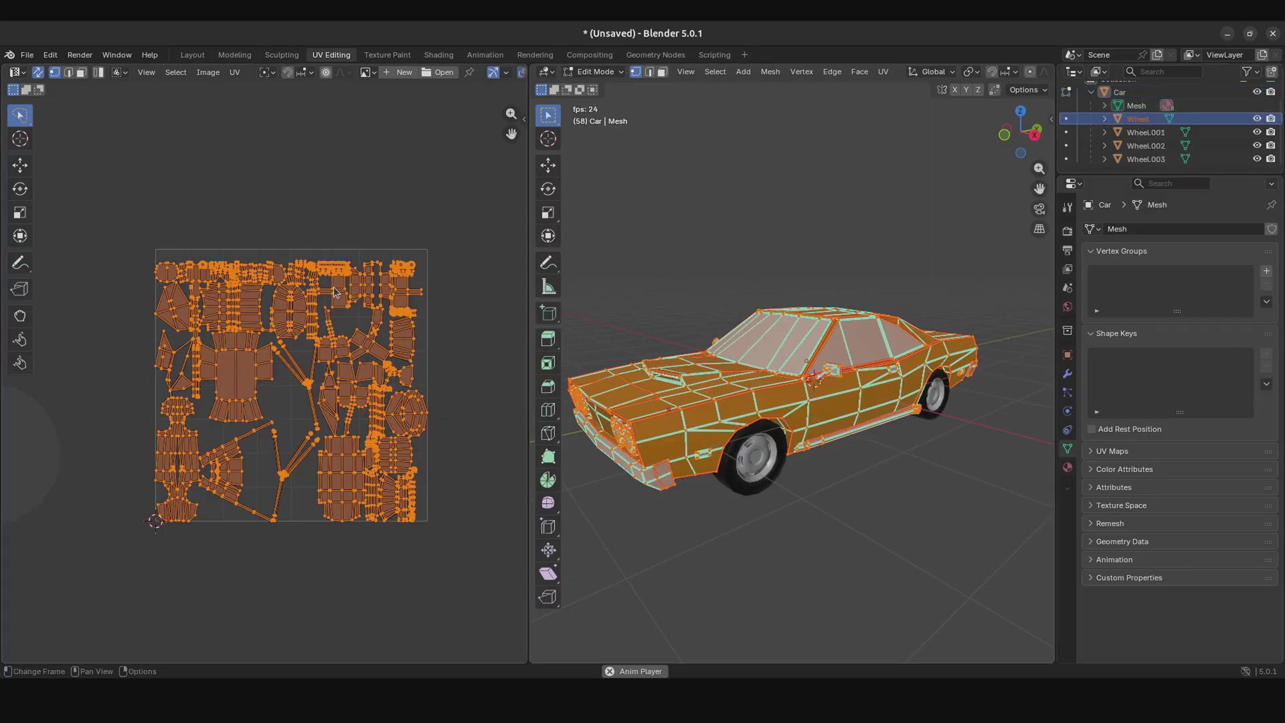
# Step: Re-unwrap the wheel meshes with Angle Based unwrap and zoom over their new UV islands
pyautogui.press('Tab')
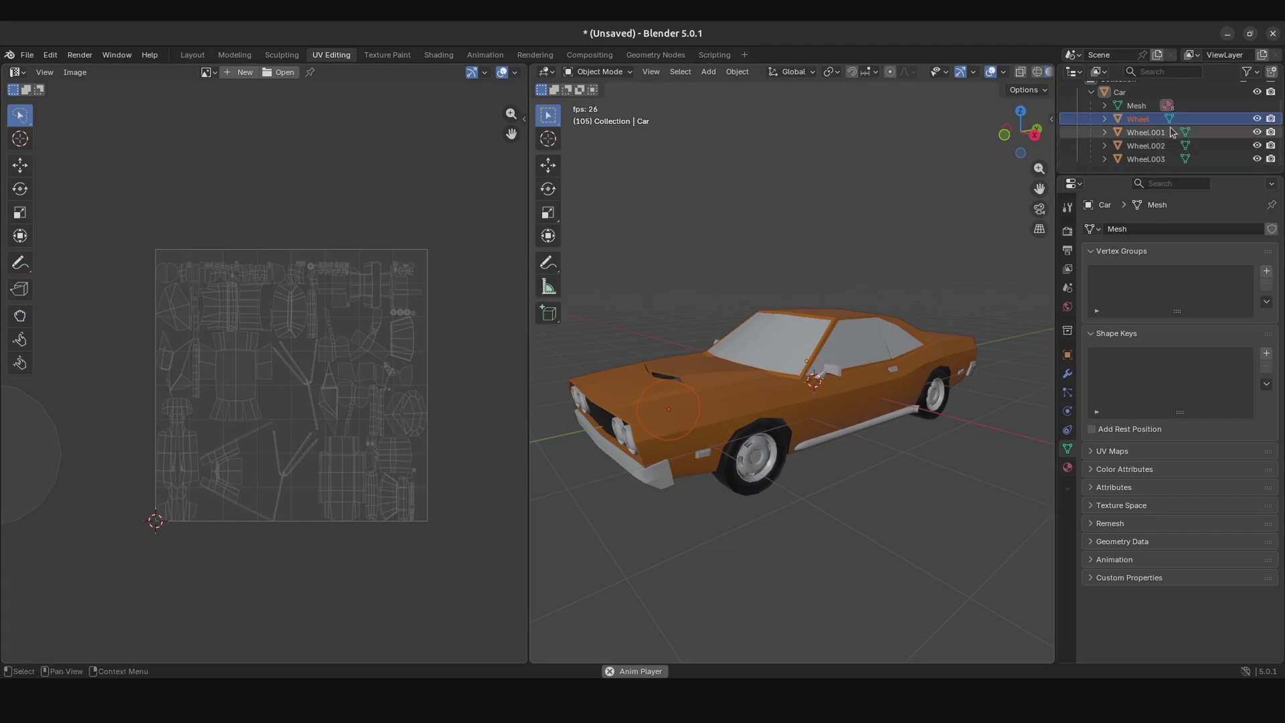
pyautogui.scroll(-3, 709, 239)
pyautogui.scroll(-4, 338, 324)
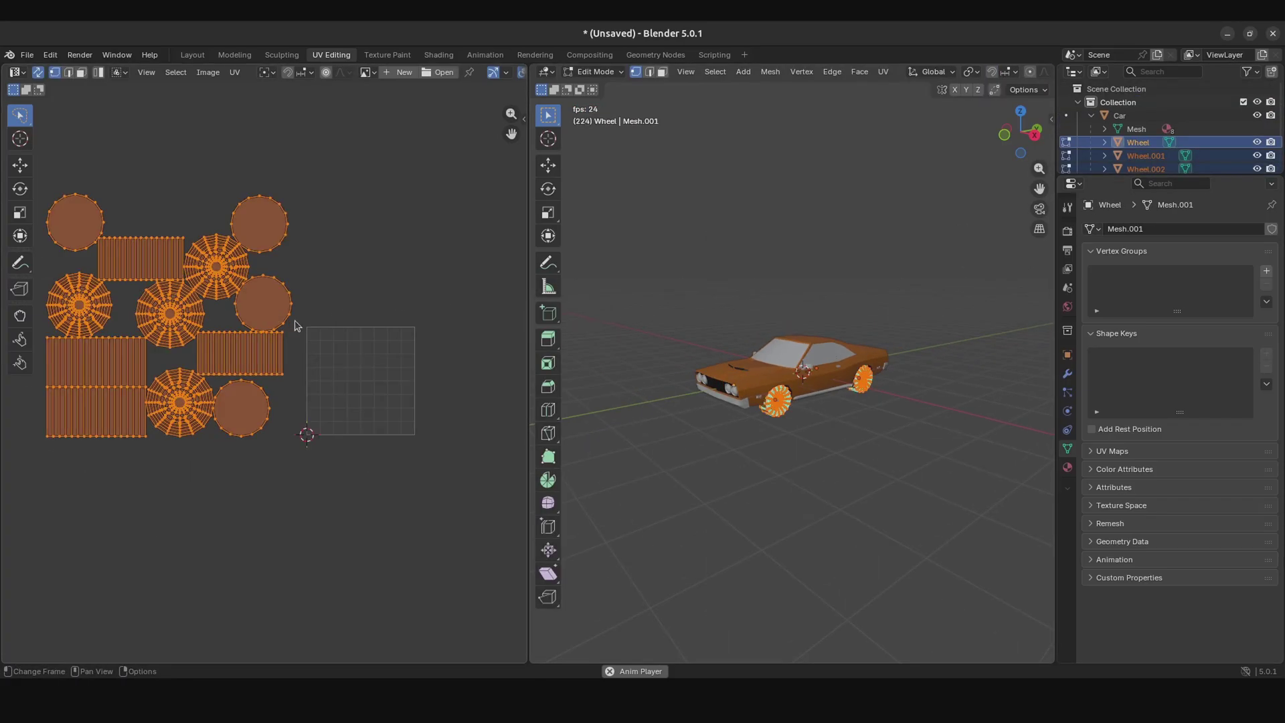
pyautogui.scroll(3, 186, 323)
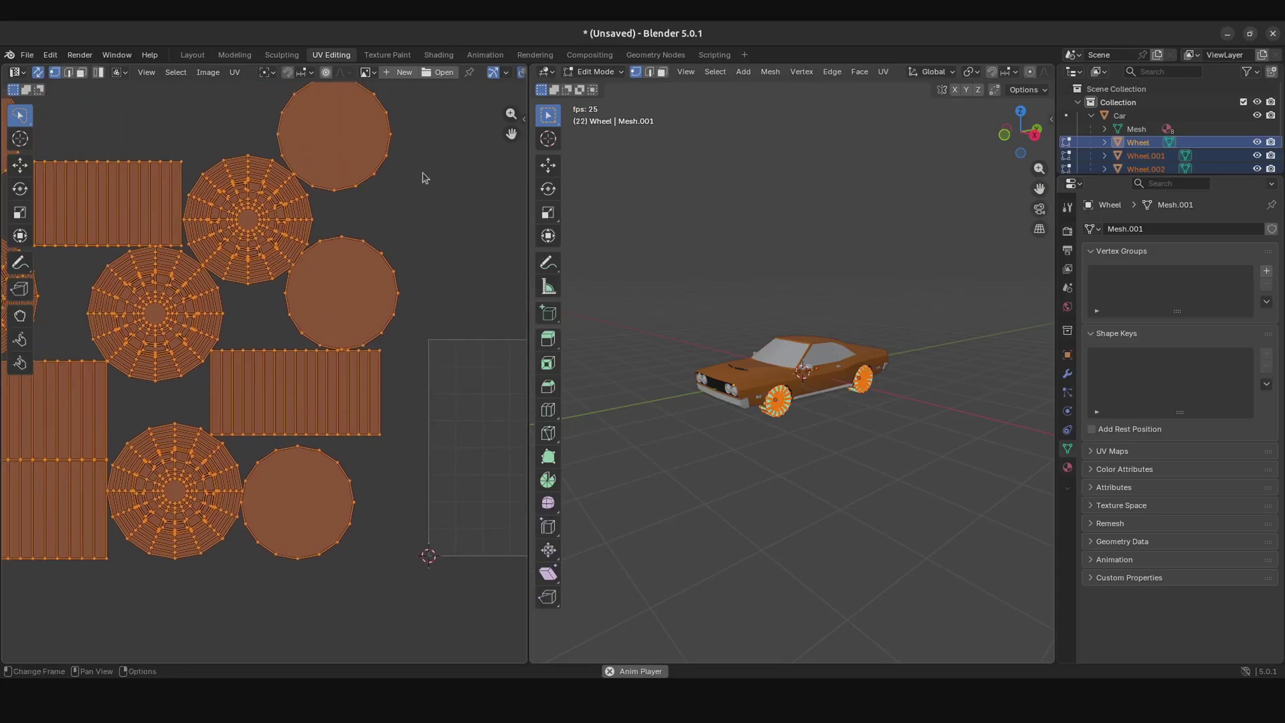
pyautogui.click(231, 73)
pyautogui.moveTo(315, 223)
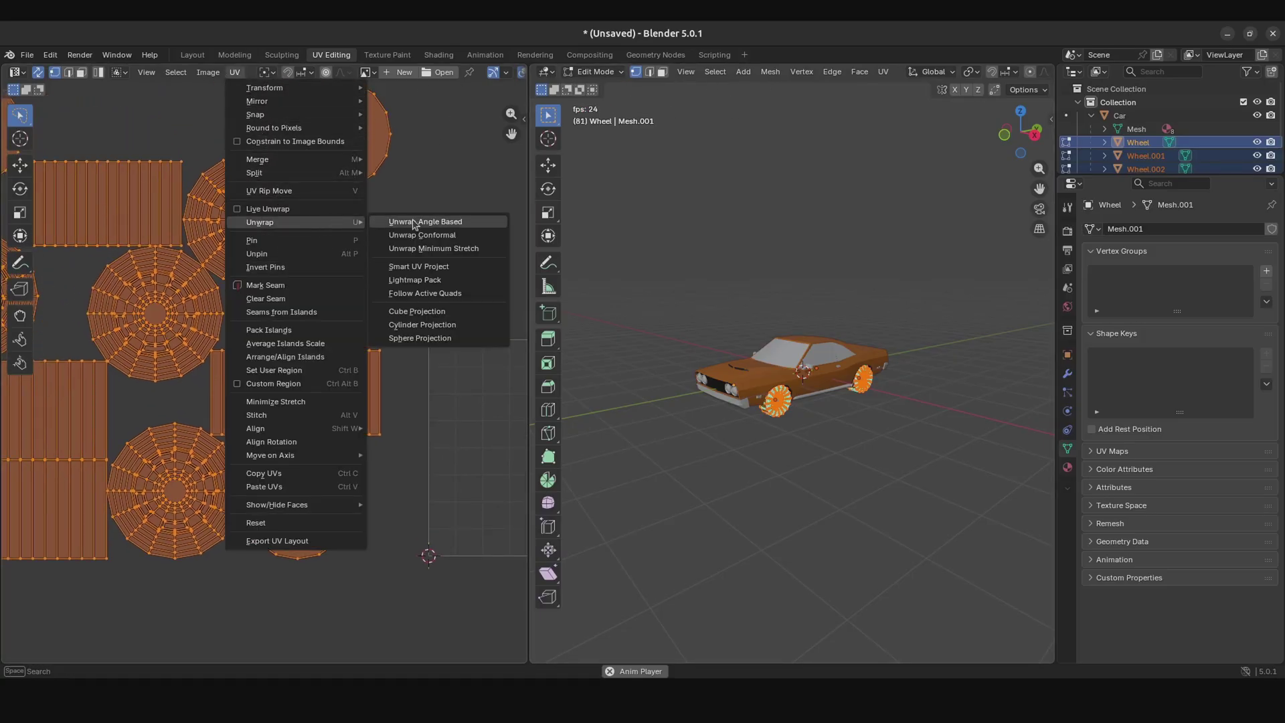
pyautogui.click(432, 223)
pyautogui.scroll(6, 355, 341)
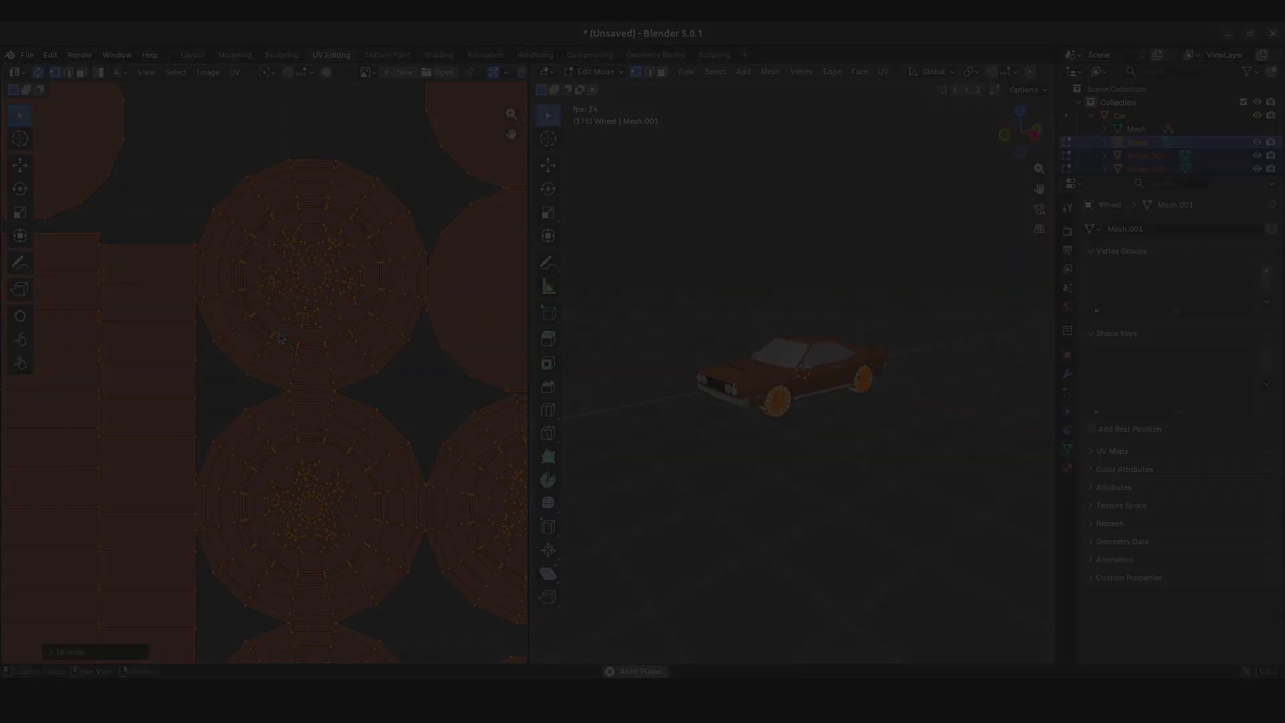
pyautogui.scroll(7, 231, 298)
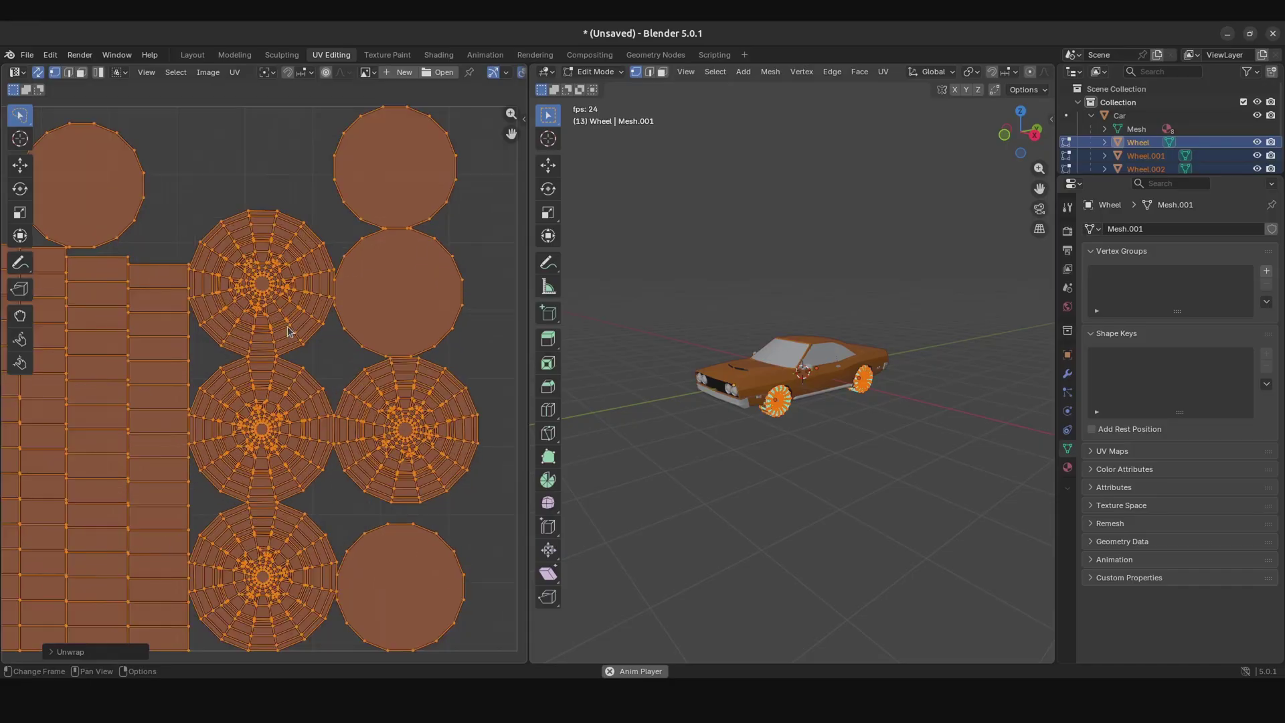
pyautogui.scroll(-5, 281, 322)
pyautogui.scroll(5, 291, 332)
pyautogui.scroll(5, 290, 333)
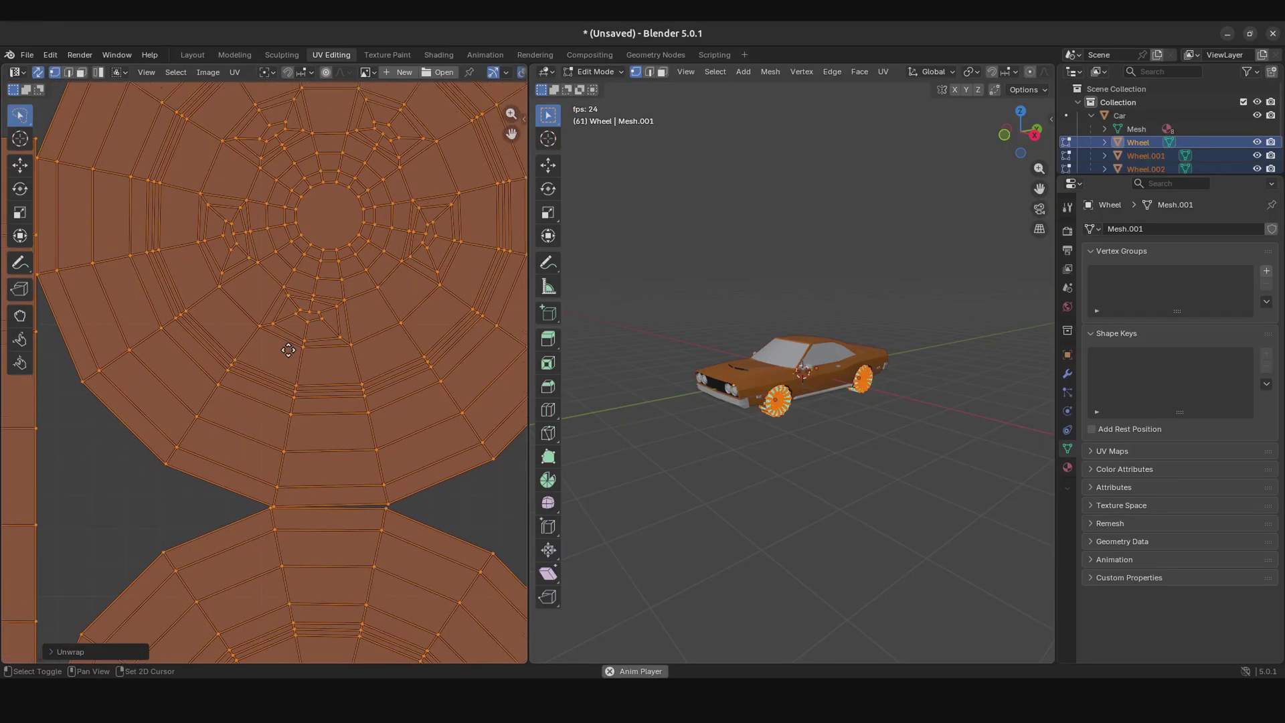
pyautogui.scroll(-2, 213, 310)
pyautogui.scroll(-6, 212, 310)
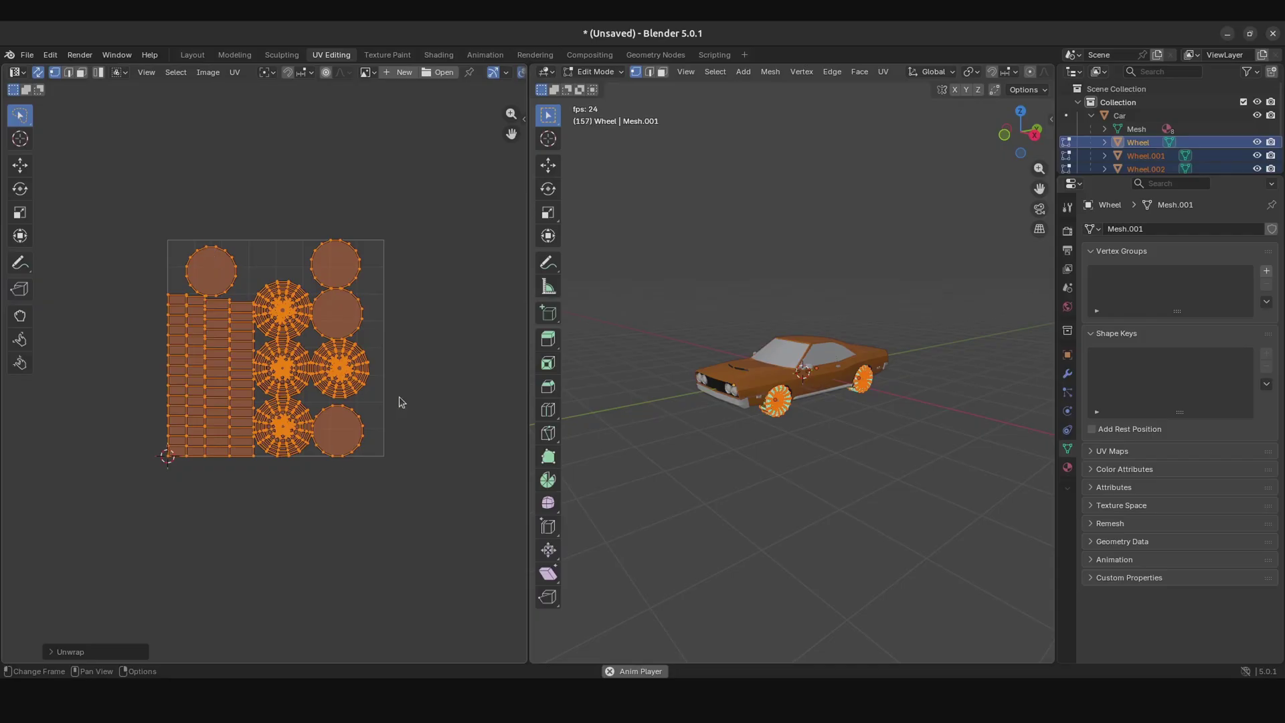
# Step: Select the Car, then add all four wheels through Wheel.003 to the selection
pyautogui.click(1119, 115)
pyautogui.press('Tab')
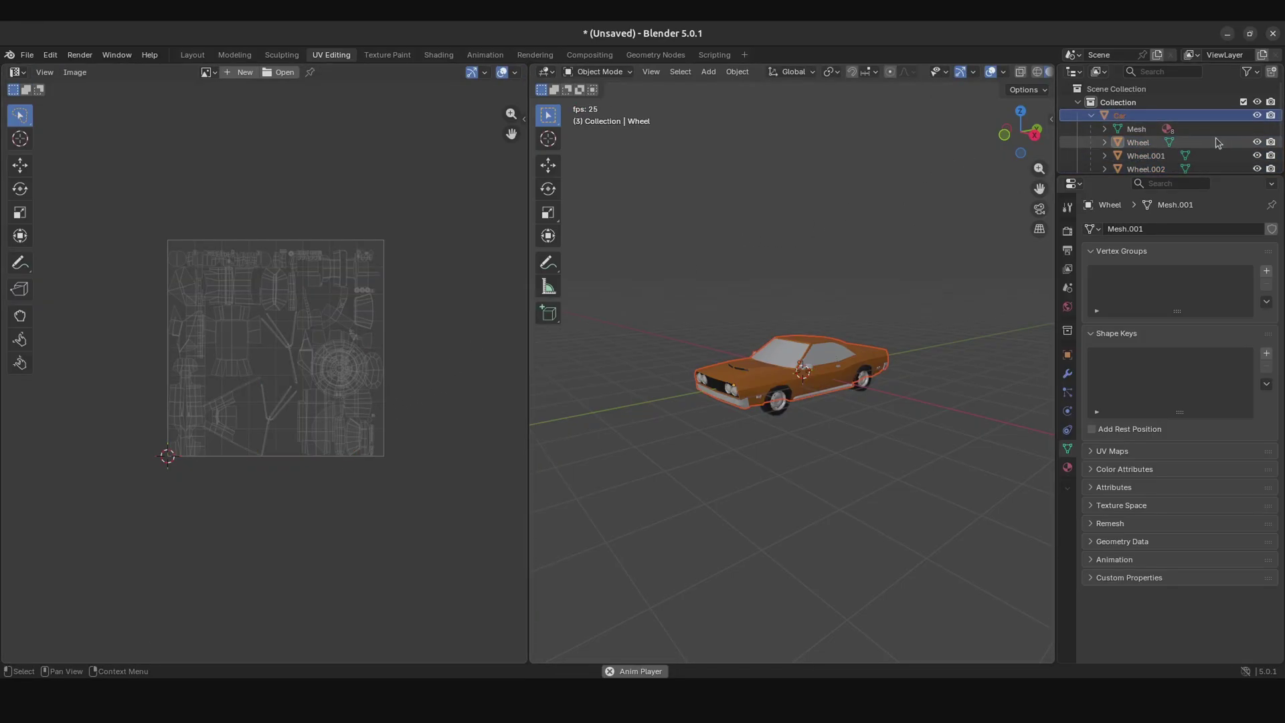
pyautogui.scroll(-1, 1149, 155)
pyautogui.keyDown('shift'); pyautogui.click(1146, 159); pyautogui.keyUp('shift')
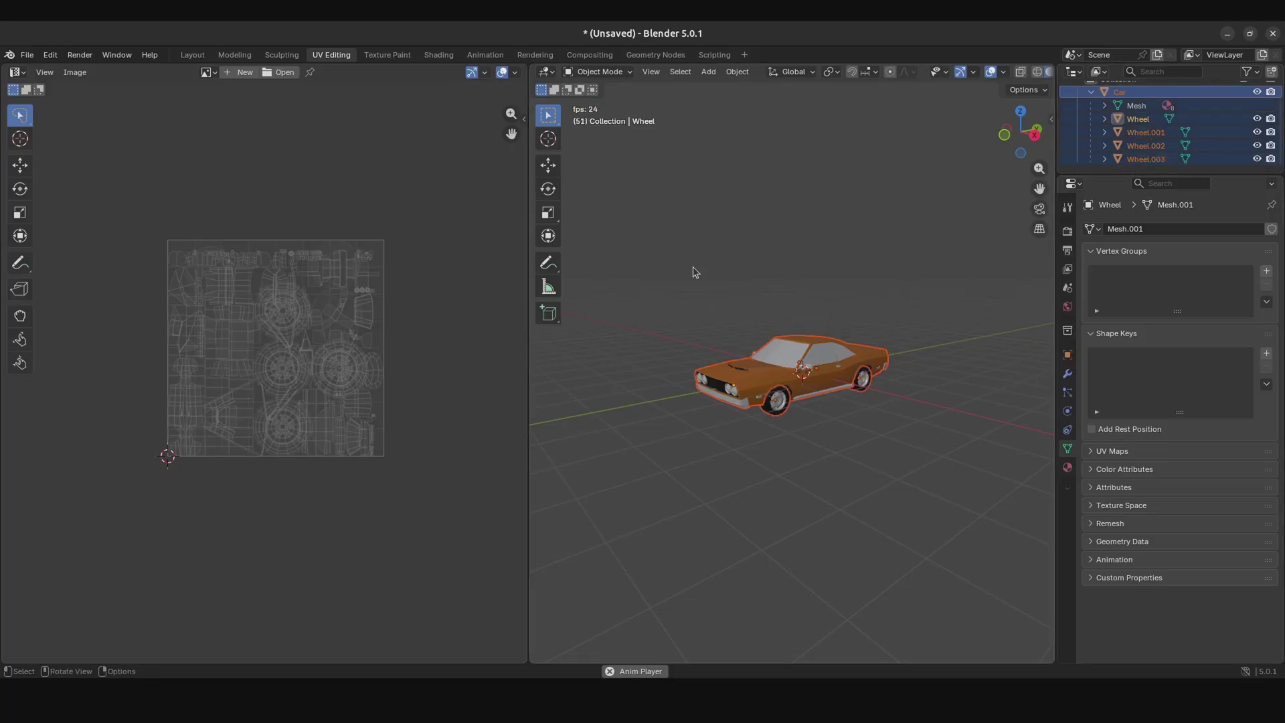
# Step: Edit the car body and all four wheels together in Edit Mode and bring up the UV menu
pyautogui.press('Tab')
pyautogui.scroll(10, 749, 279)
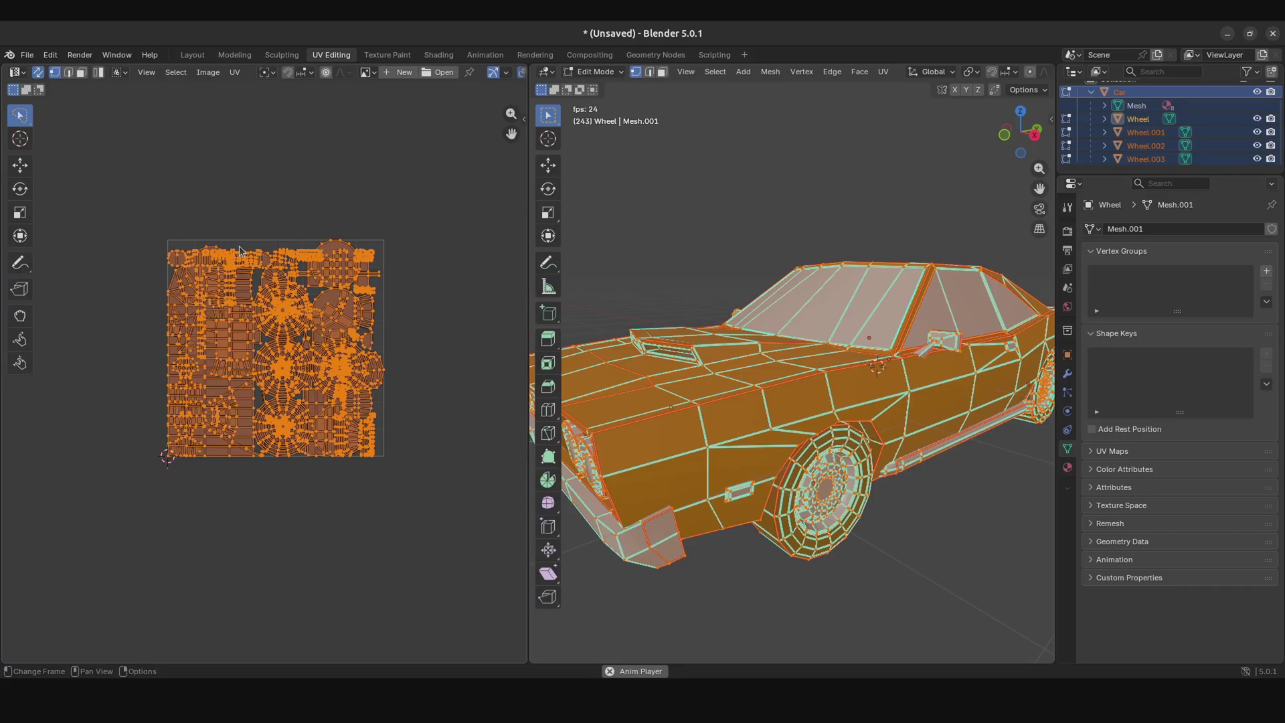
pyautogui.click(235, 73)
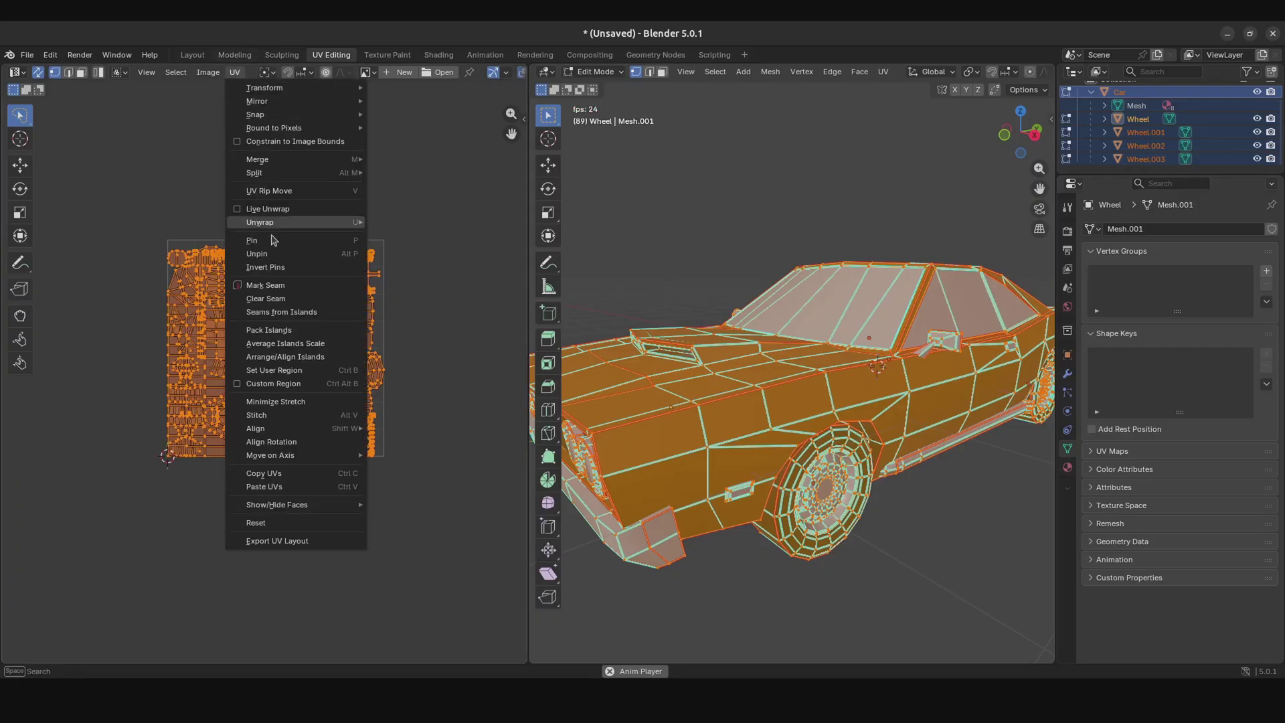
# Step: Apply Average Islands Scale to the car and wheel UVs and zoom over the result
pyautogui.click(281, 344)
pyautogui.scroll(5, 281, 338)
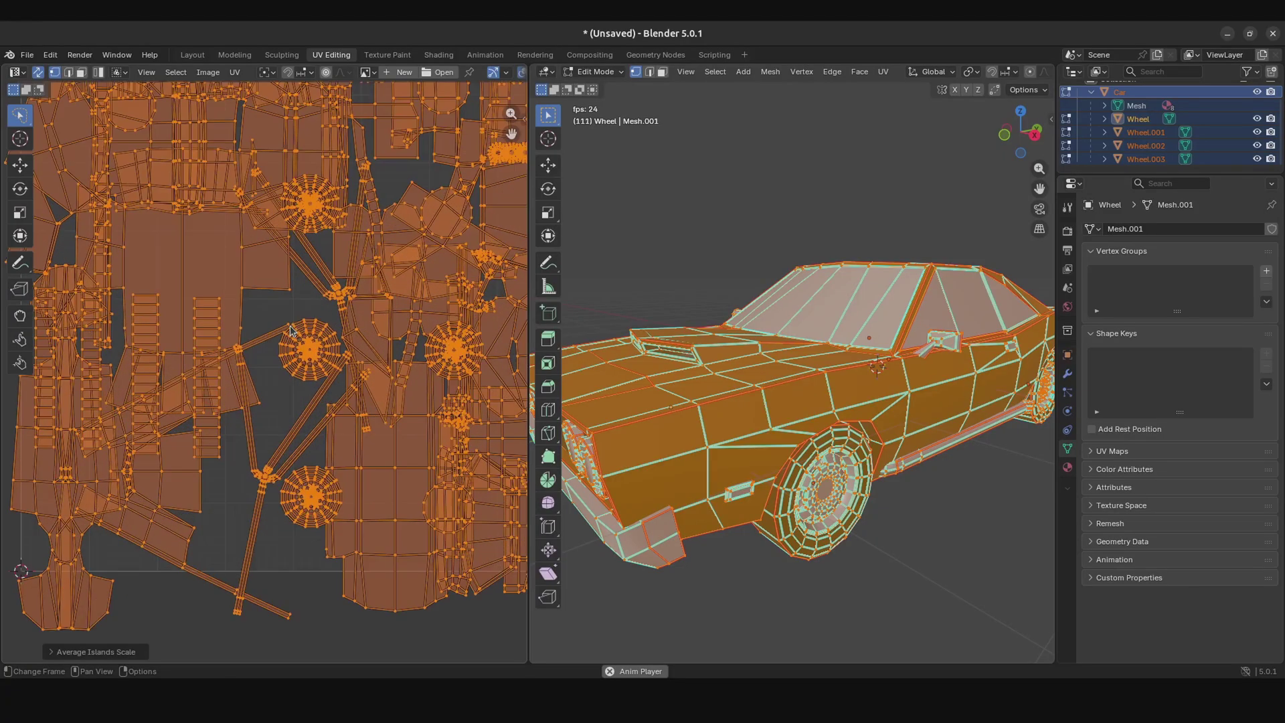
pyautogui.scroll(-3, 291, 331)
pyautogui.scroll(5, 280, 315)
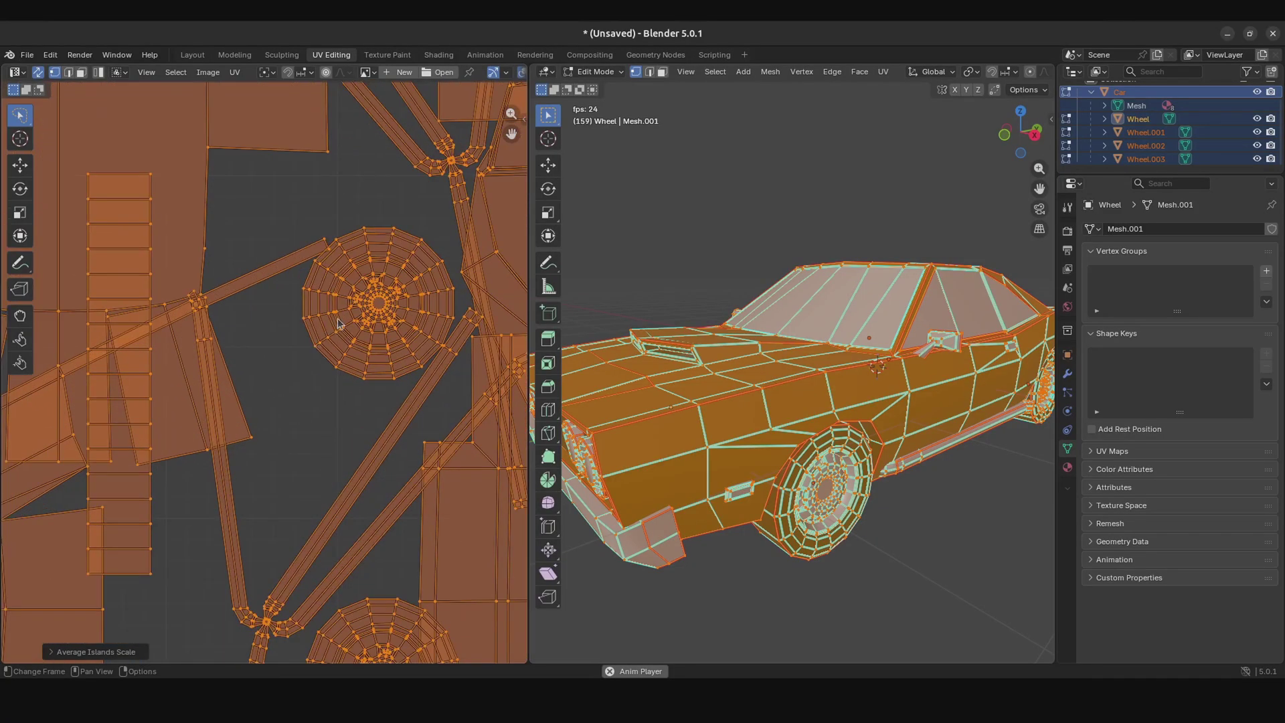
pyautogui.scroll(-3, 281, 338)
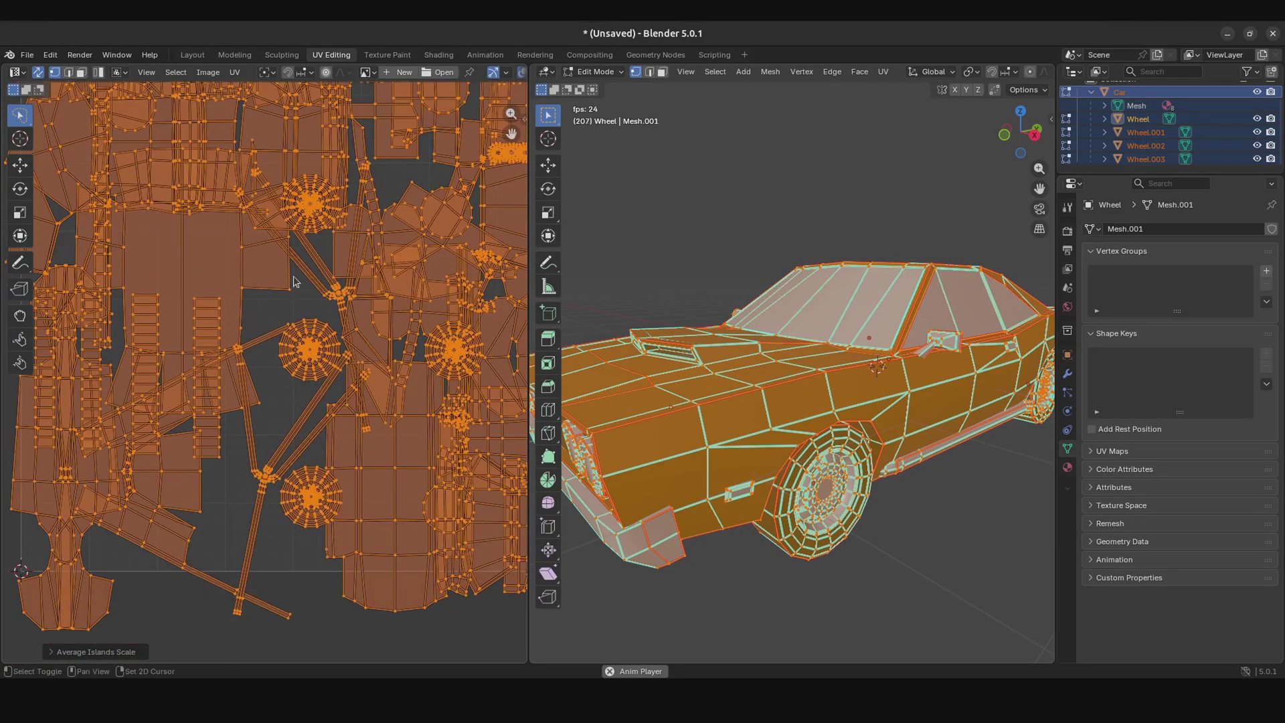
pyautogui.scroll(-3, 291, 281)
pyautogui.scroll(5, 193, 416)
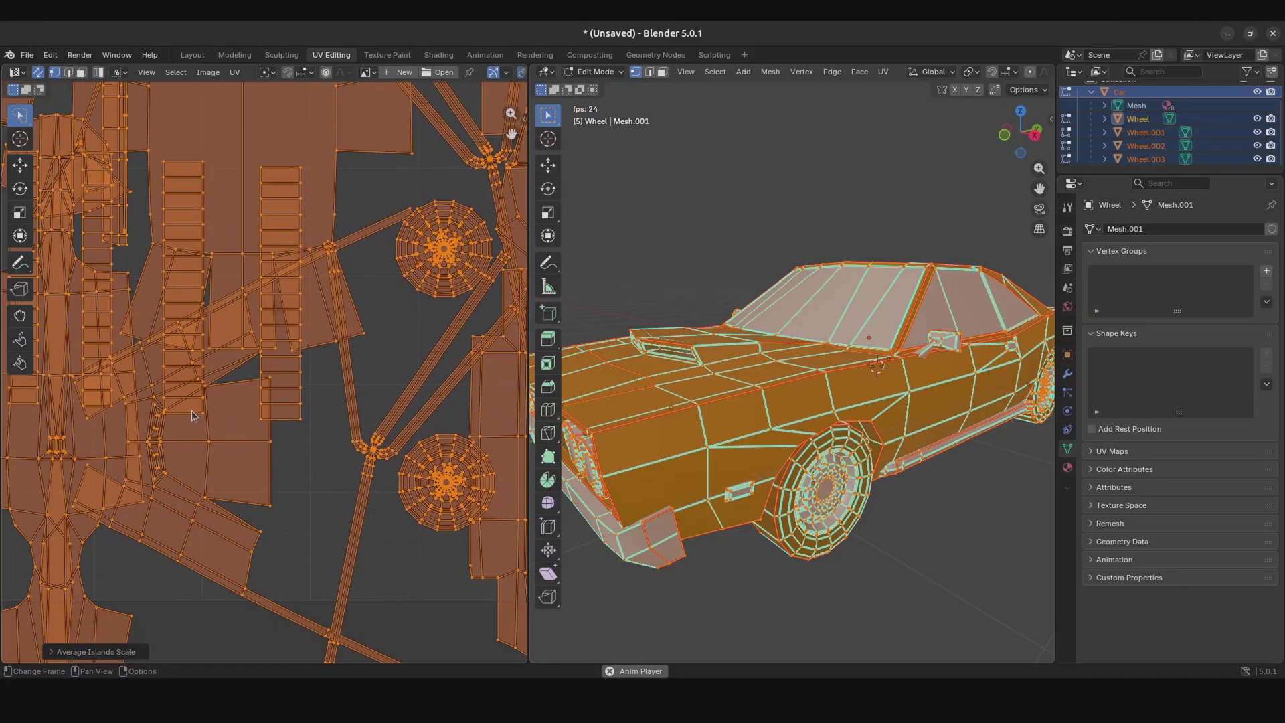
pyautogui.scroll(-3, 193, 415)
pyautogui.scroll(3, 203, 427)
# Step: Orbit the car and pan the UV Editor to check islands spilling past the square
pyautogui.moveTo(864, 356)
pyautogui.mouseDown(button='middle')
pyautogui.moveTo(796, 435)
pyautogui.moveTo(854, 363)
pyautogui.mouseUp(button='middle')
pyautogui.scroll(-3, 804, 368)
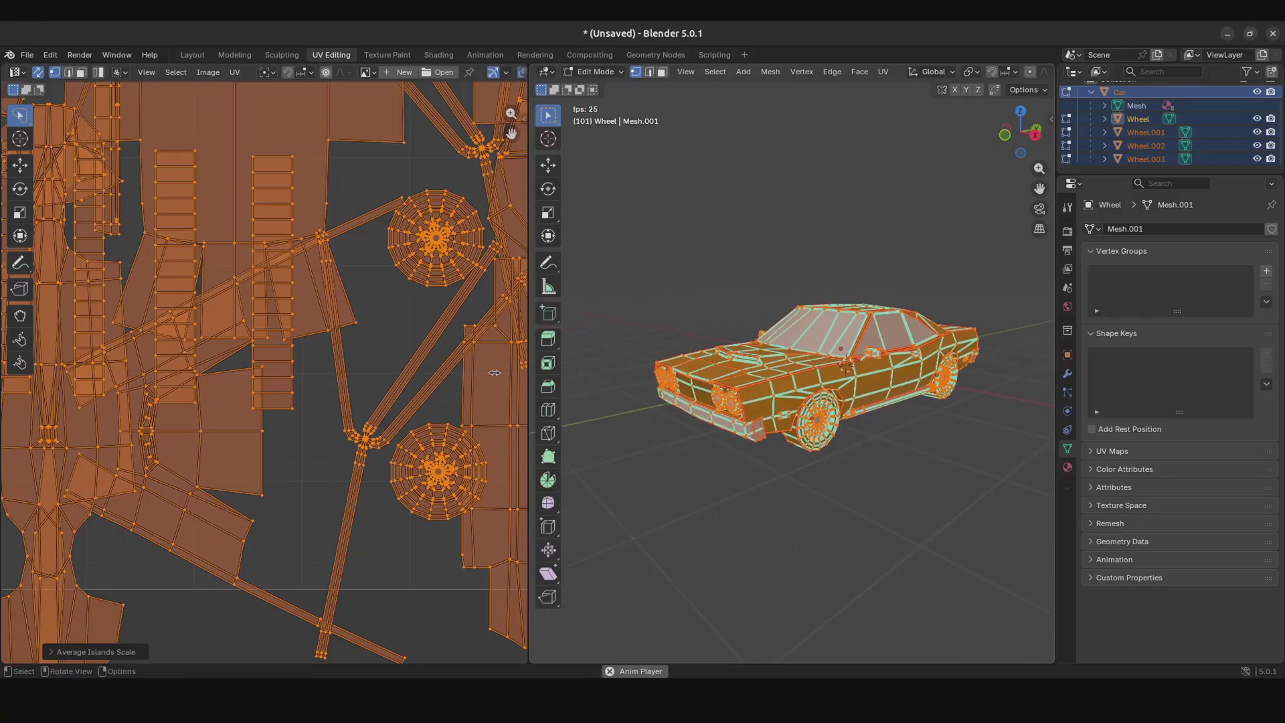
pyautogui.scroll(-5, 397, 393)
pyautogui.scroll(3, 397, 393)
pyautogui.scroll(-2, 397, 393)
pyautogui.moveTo(397, 393); pyautogui.dragTo(402, 394, button='middle')
pyautogui.scroll(6, 172, 236)
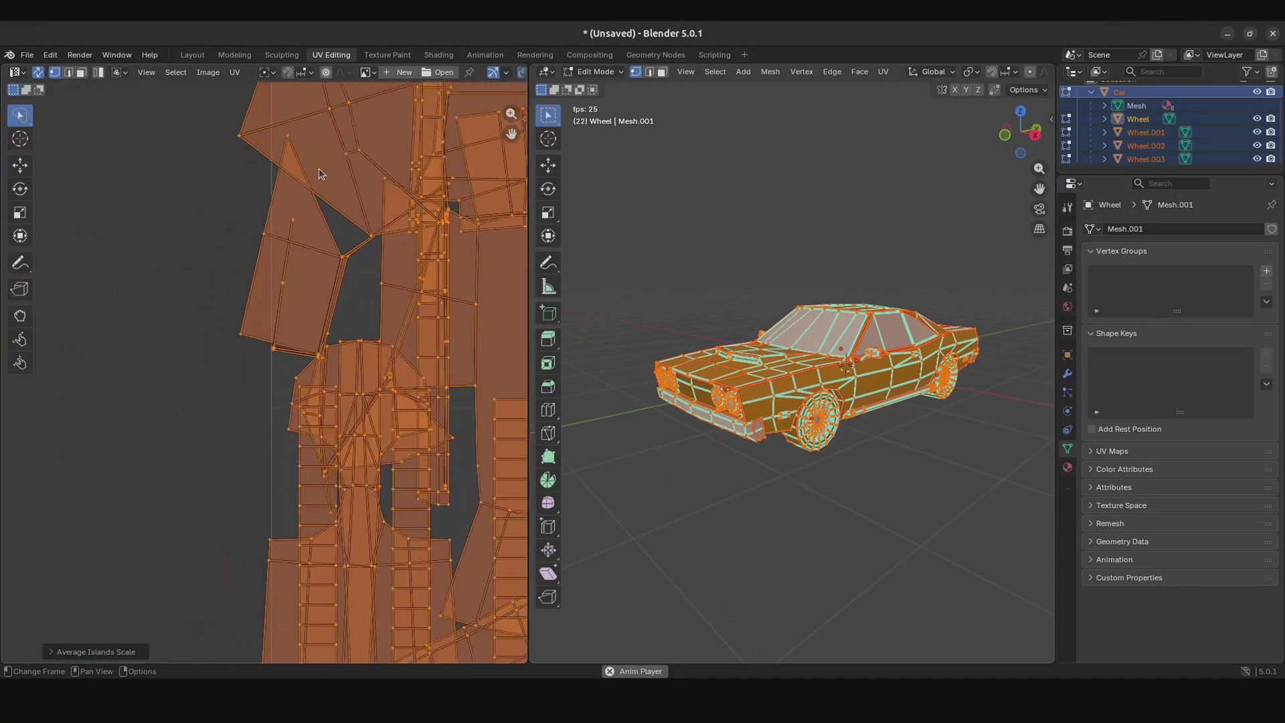
pyautogui.scroll(-4, 318, 243)
pyautogui.scroll(7, 246, 389)
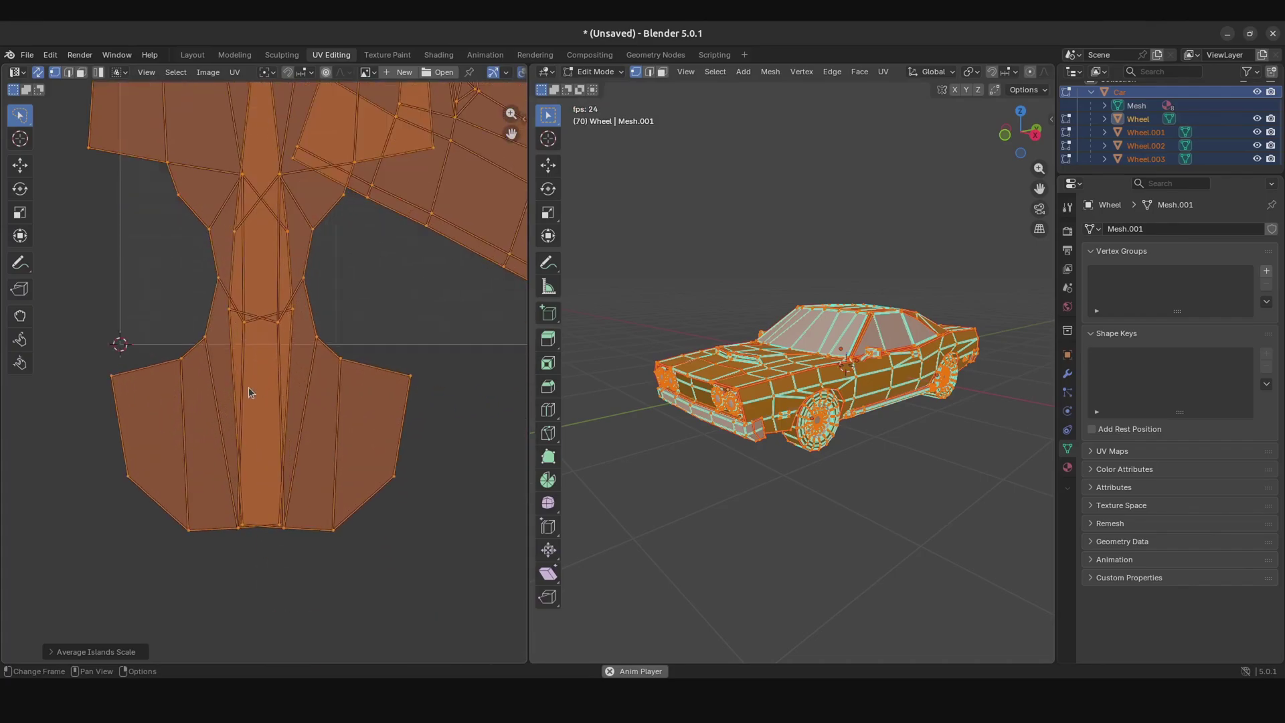
pyautogui.scroll(-6, 296, 365)
pyautogui.scroll(1, 261, 342)
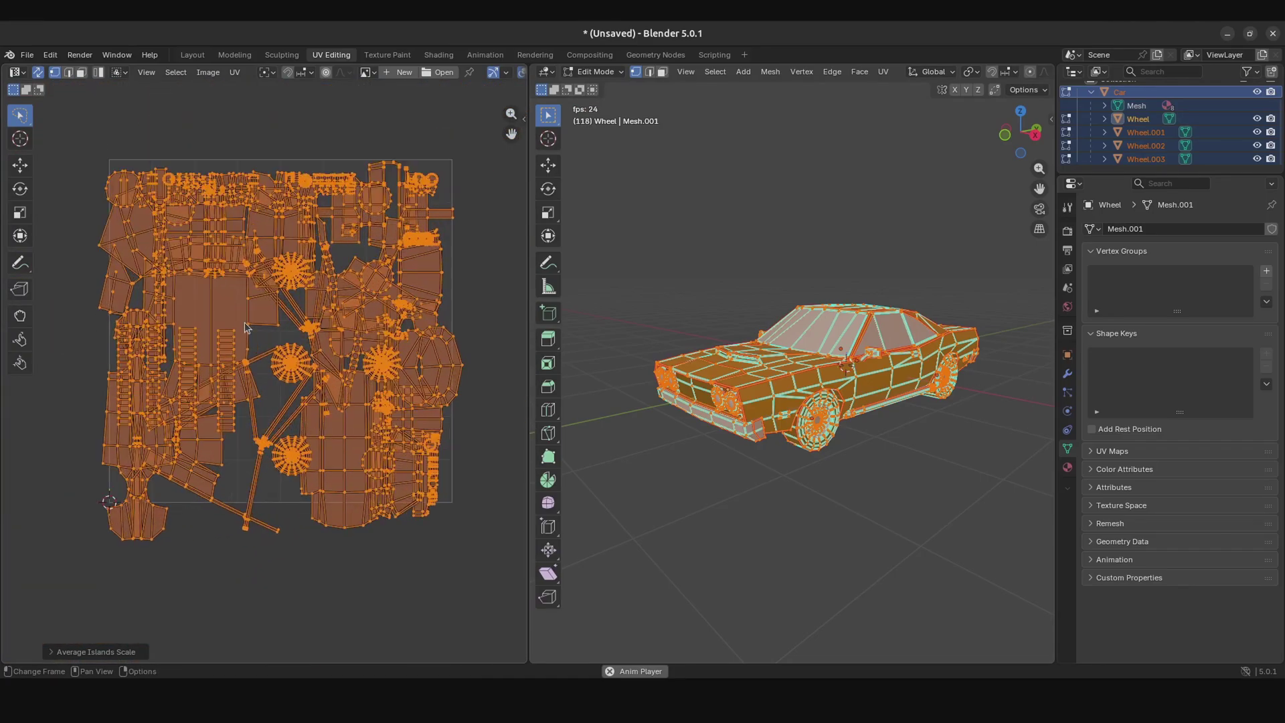
pyautogui.scroll(5, 387, 273)
pyautogui.scroll(-4, 402, 281)
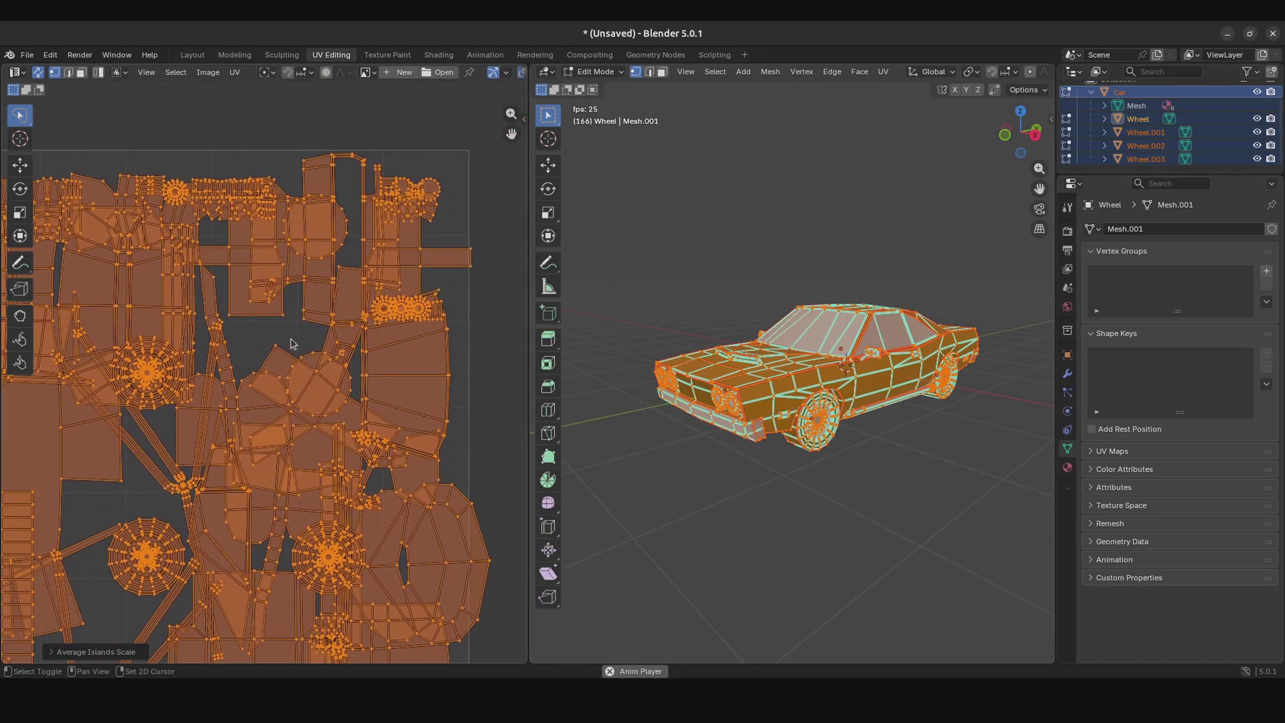
pyautogui.scroll(-2, 395, 298)
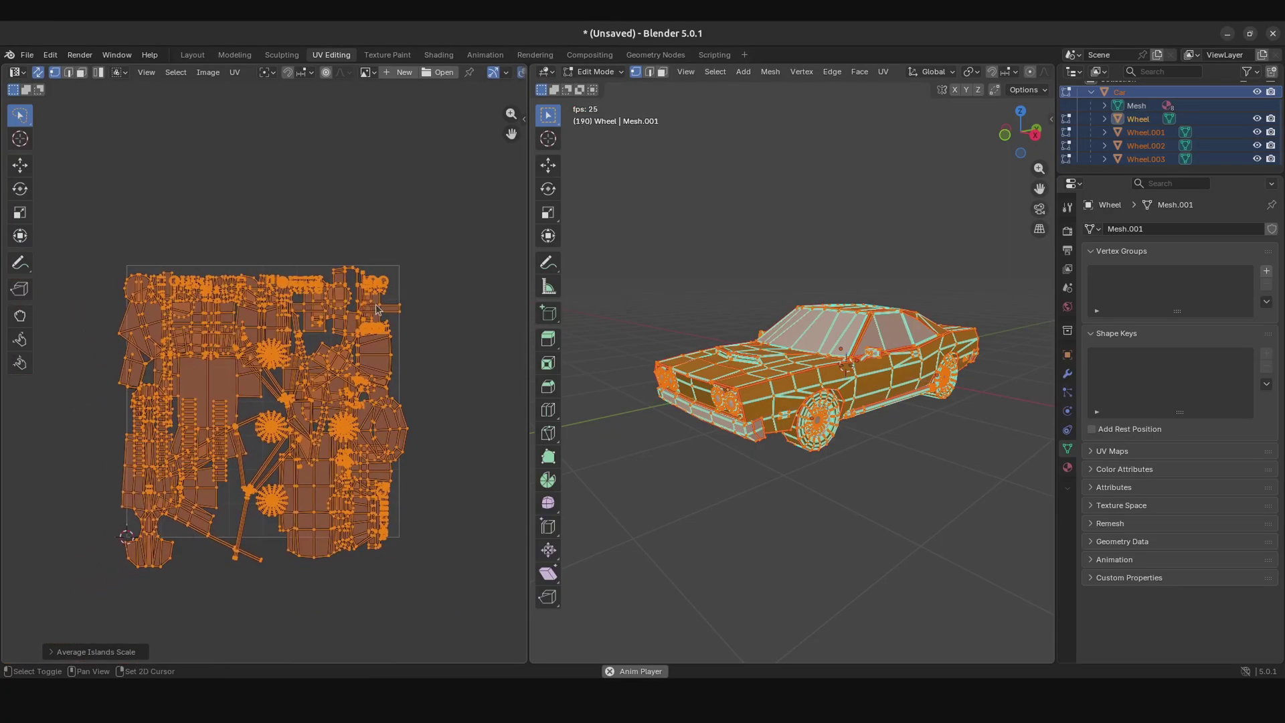
# Step: Move all UV islands slightly higher and scale them down
pyautogui.press('g')
pyautogui.click(297, 313)
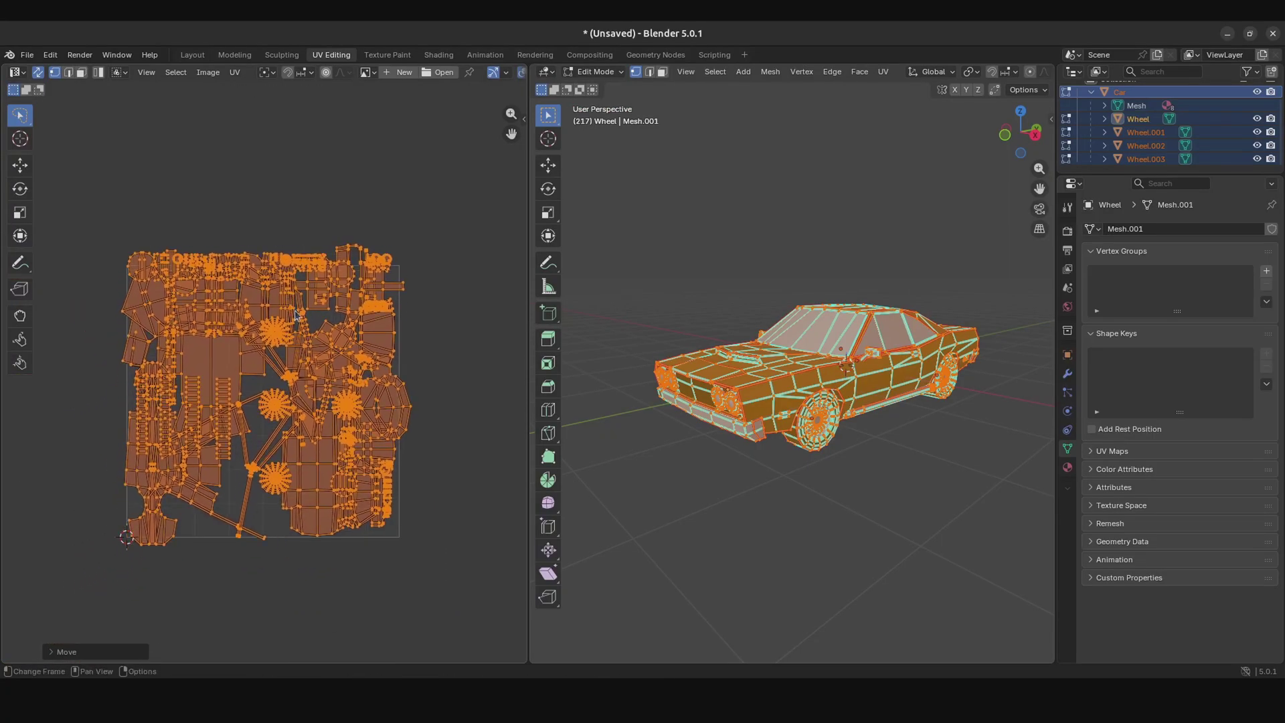
pyautogui.press('space')
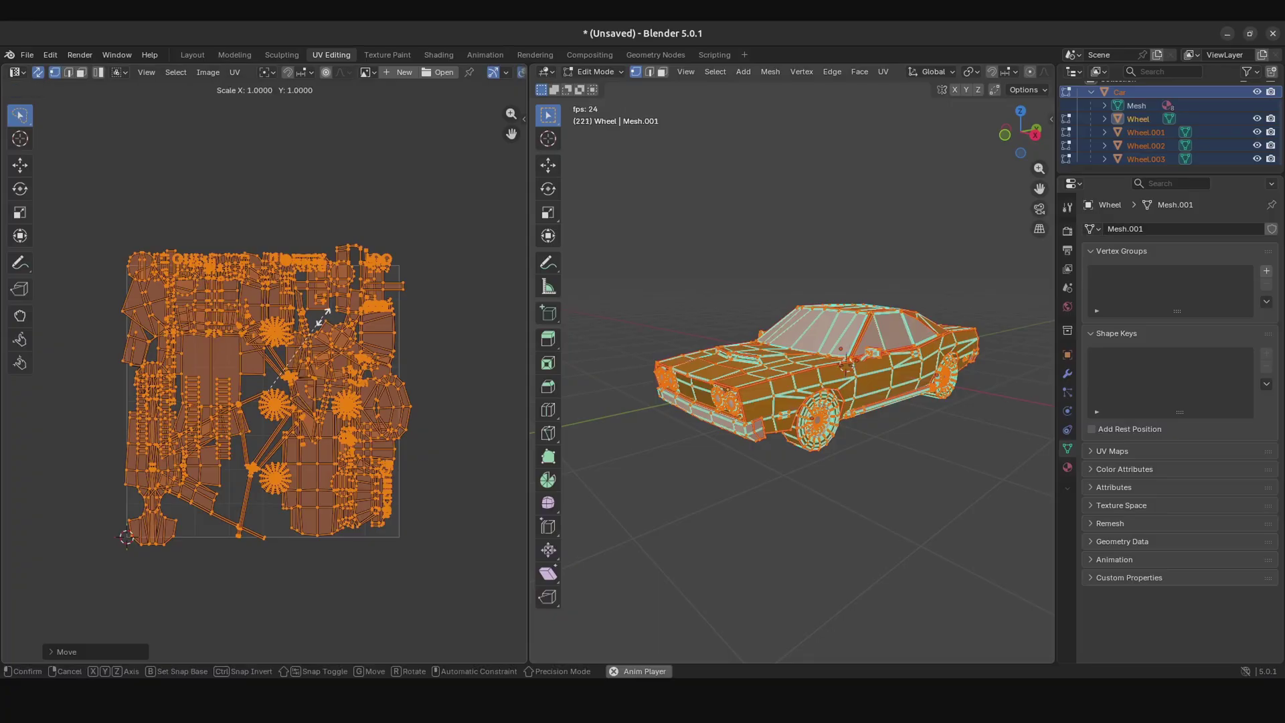
pyautogui.press('s')
pyautogui.click(314, 325)
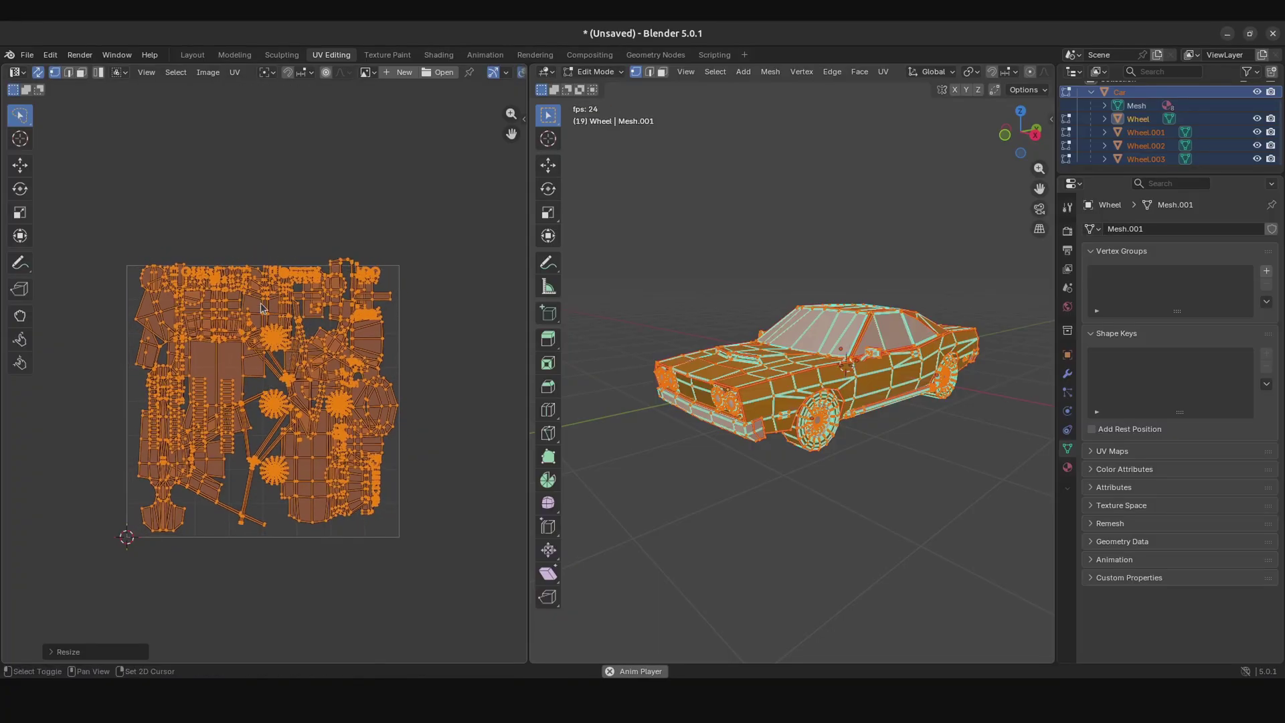
pyautogui.scroll(2, 305, 286)
pyautogui.moveTo(375, 298); pyautogui.dragTo(335, 290, button='middle')
# Step: Shift all the shrunken islands to a new position and recentre the UV view
pyautogui.press('space')
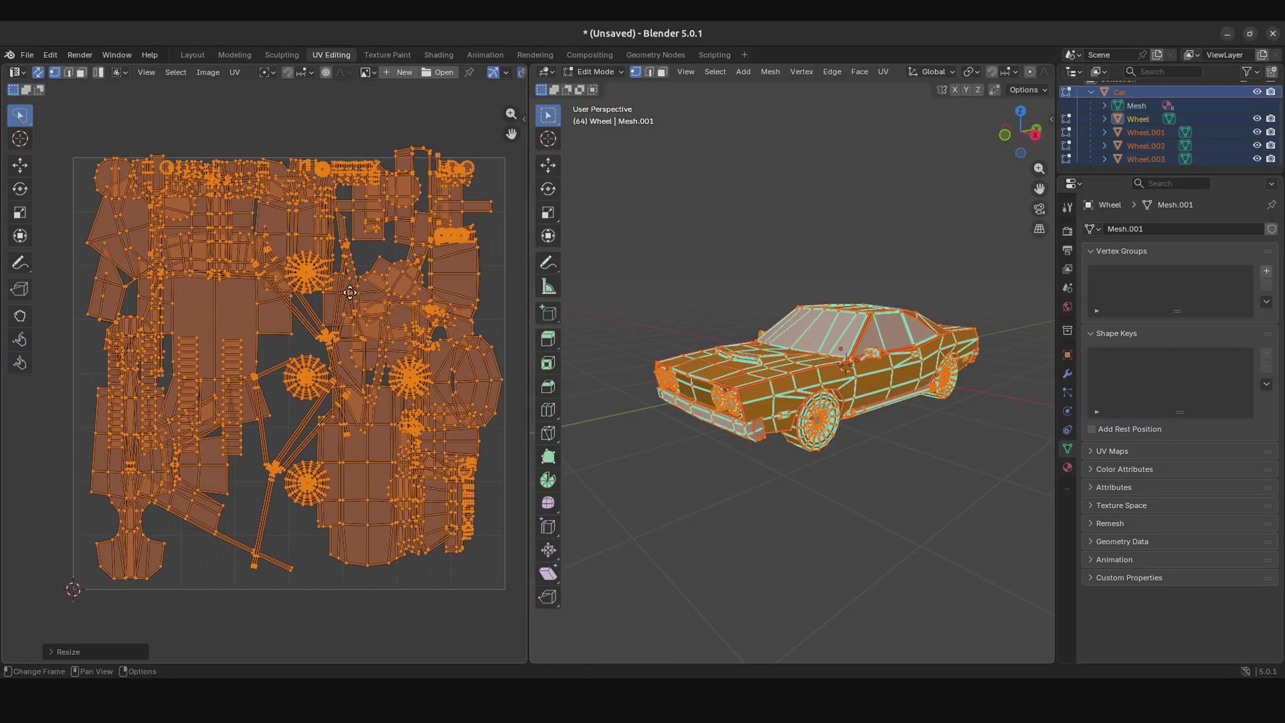
pyautogui.press('g')
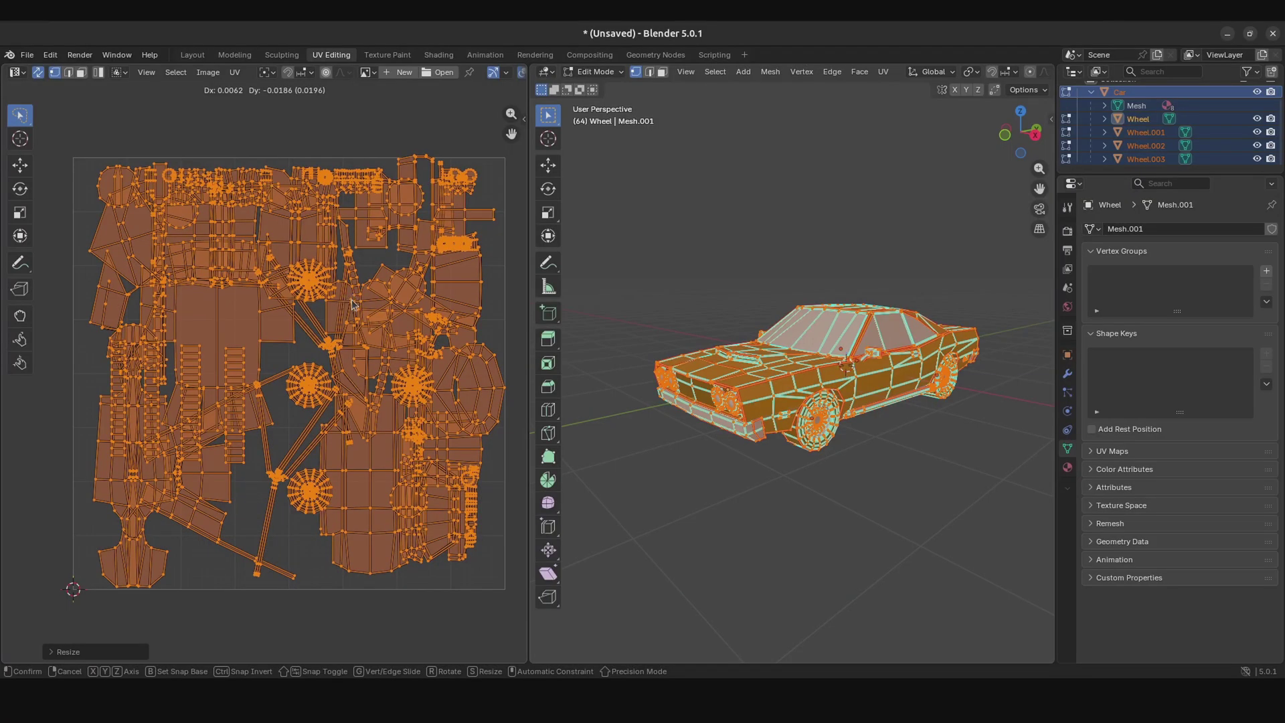
pyautogui.click(353, 301)
pyautogui.scroll(3, 269, 374)
pyautogui.scroll(-3, 270, 375)
pyautogui.scroll(4, 259, 343)
pyautogui.moveTo(247, 290); pyautogui.dragTo(307, 421, button='middle')
pyautogui.scroll(2, 190, 255)
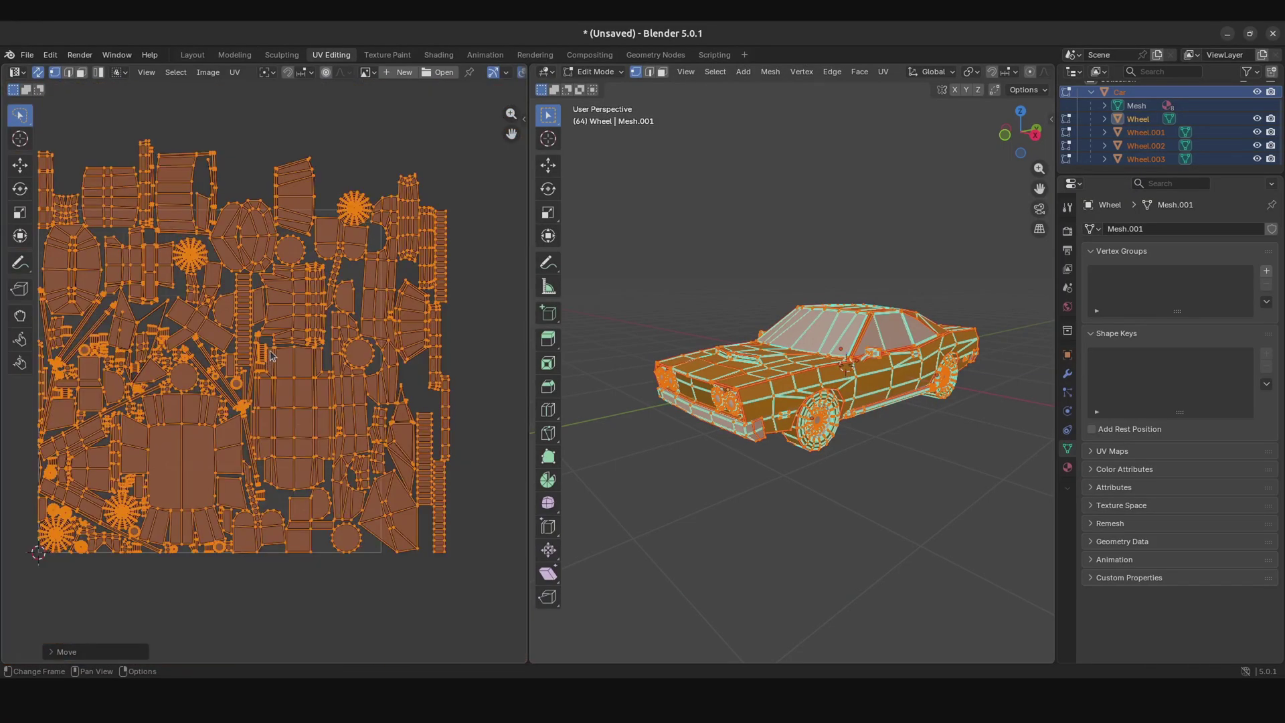
# Step: Scale the islands down again, shift them, and shrink them toward the lower-left corner
pyautogui.press('space')
pyautogui.press('s')
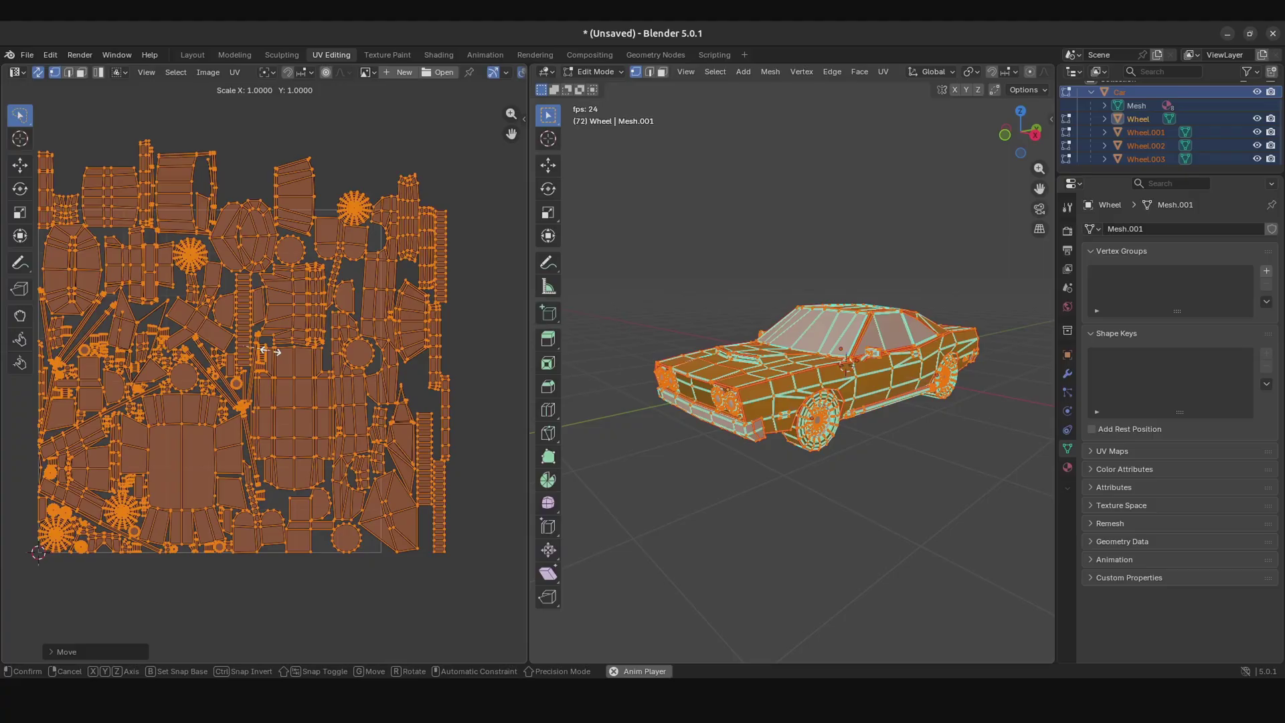
pyautogui.click(268, 355)
pyautogui.press('space')
pyautogui.press('g')
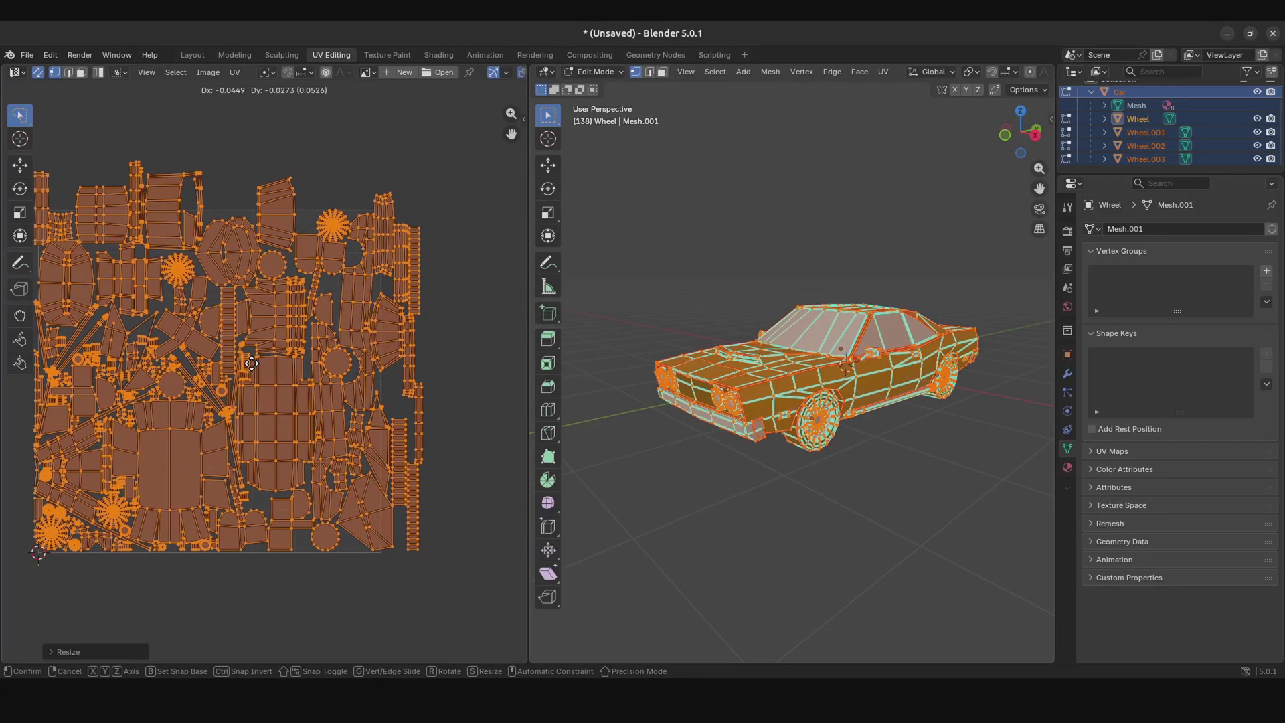
pyautogui.click(255, 348)
pyautogui.moveTo(263, 316); pyautogui.dragTo(334, 307, button='middle')
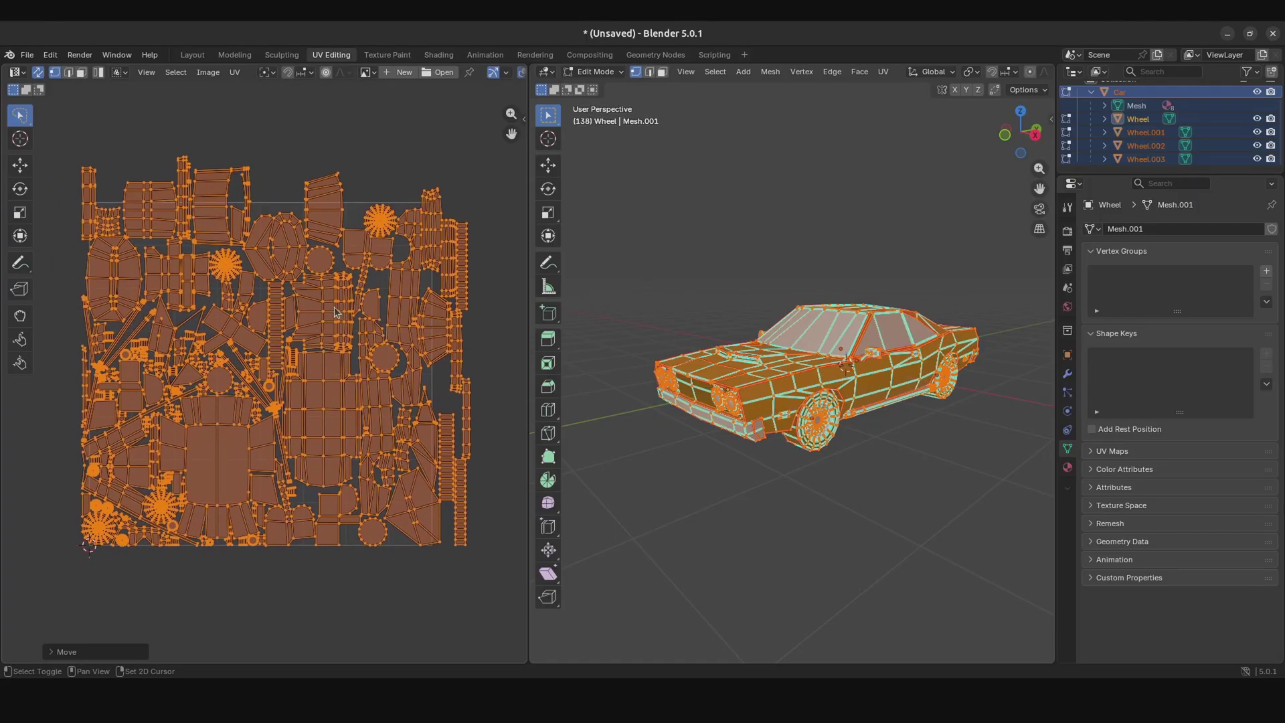
pyautogui.press('space')
pyautogui.press('s')
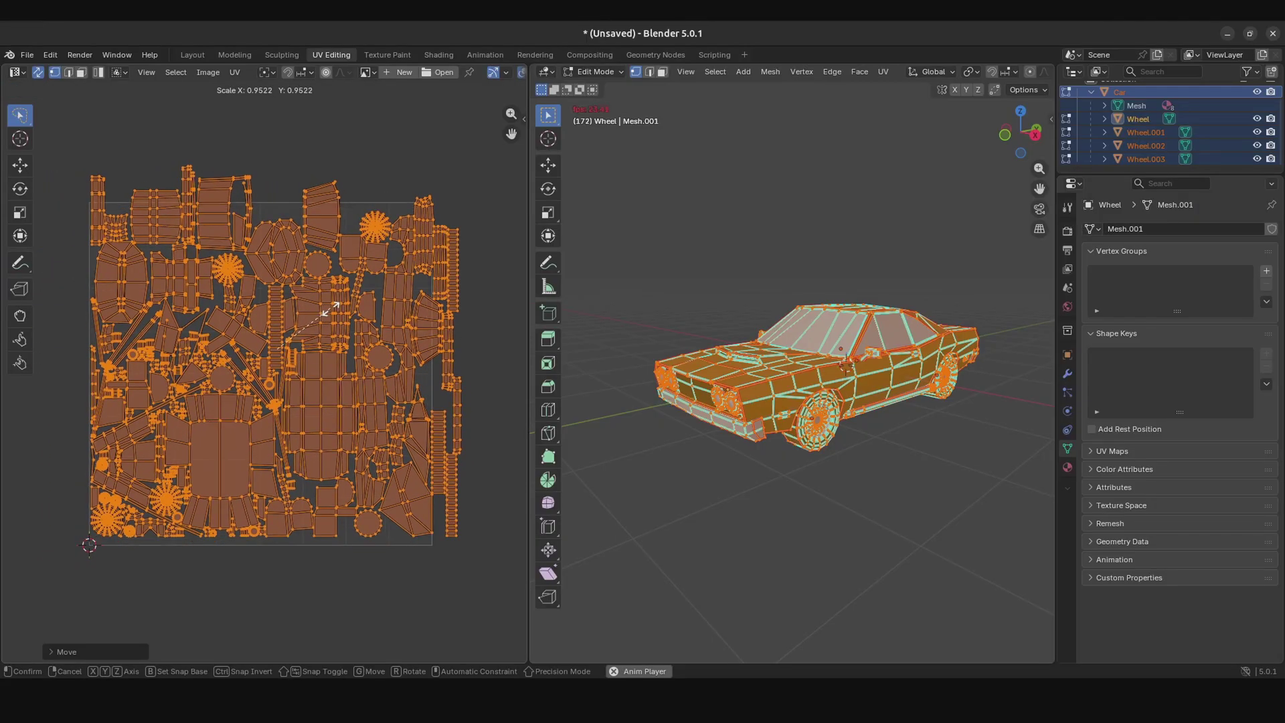
pyautogui.click(330, 309)
# Step: Shrink the islands to about 0.97 and place them lower-left inside the UV square
pyautogui.press('space')
pyautogui.press('s')
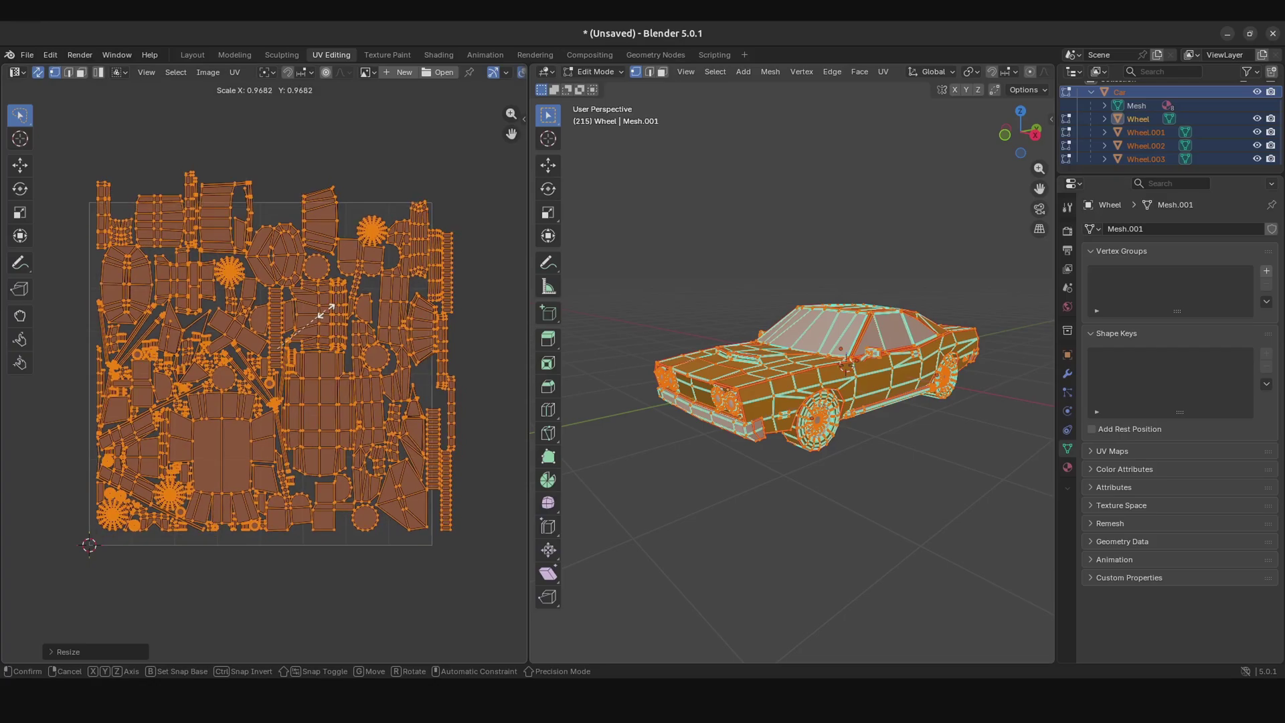
pyautogui.click(324, 311)
pyautogui.press('space')
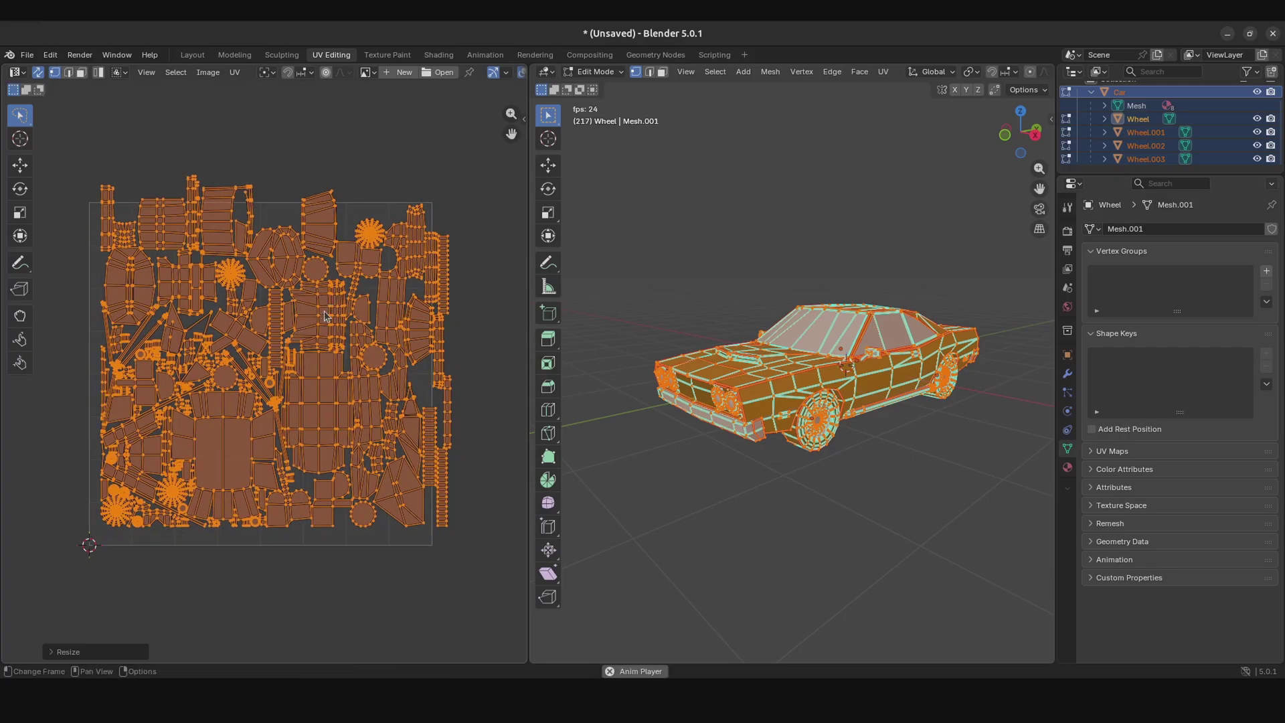
pyautogui.press('g')
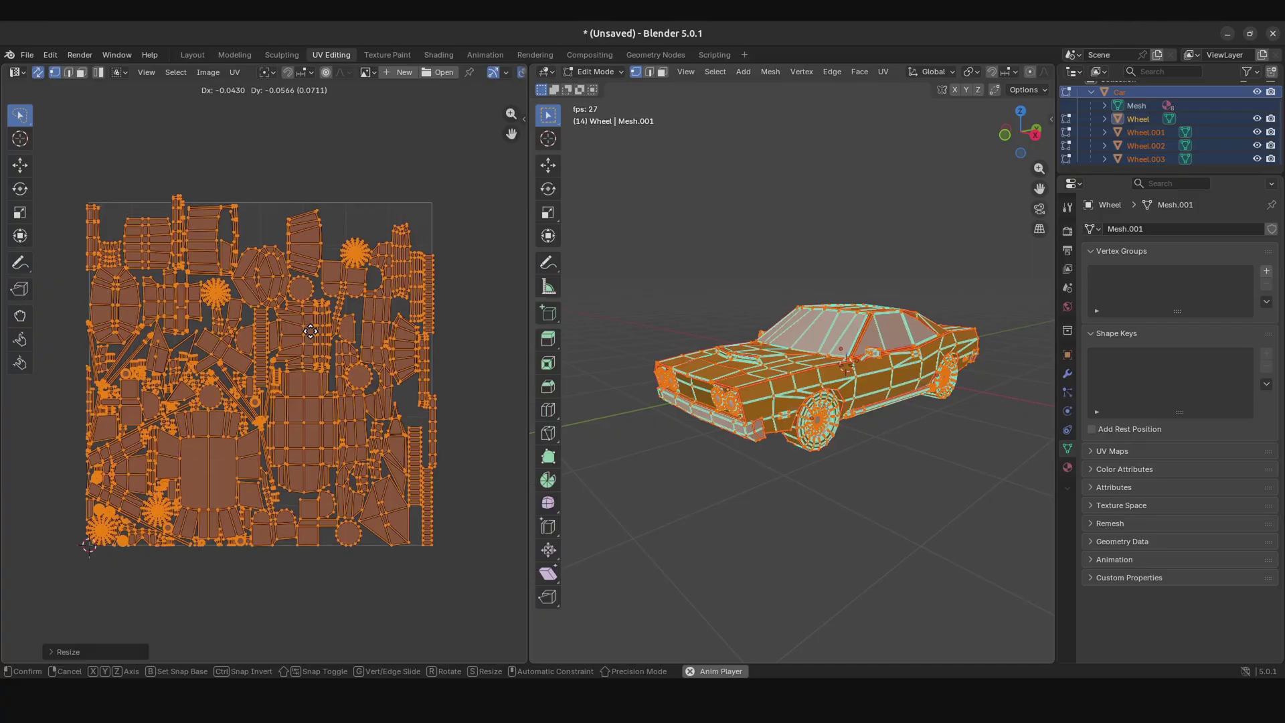
pyautogui.click(310, 334)
pyautogui.scroll(1, 253, 333)
pyautogui.scroll(-1, 292, 324)
pyautogui.moveTo(292, 325); pyautogui.dragTo(331, 320, button='middle')
# Step: Pack Islands with Exact Shape (Concave) and margin 0.001, then look over the packed layout
pyautogui.click(234, 72)
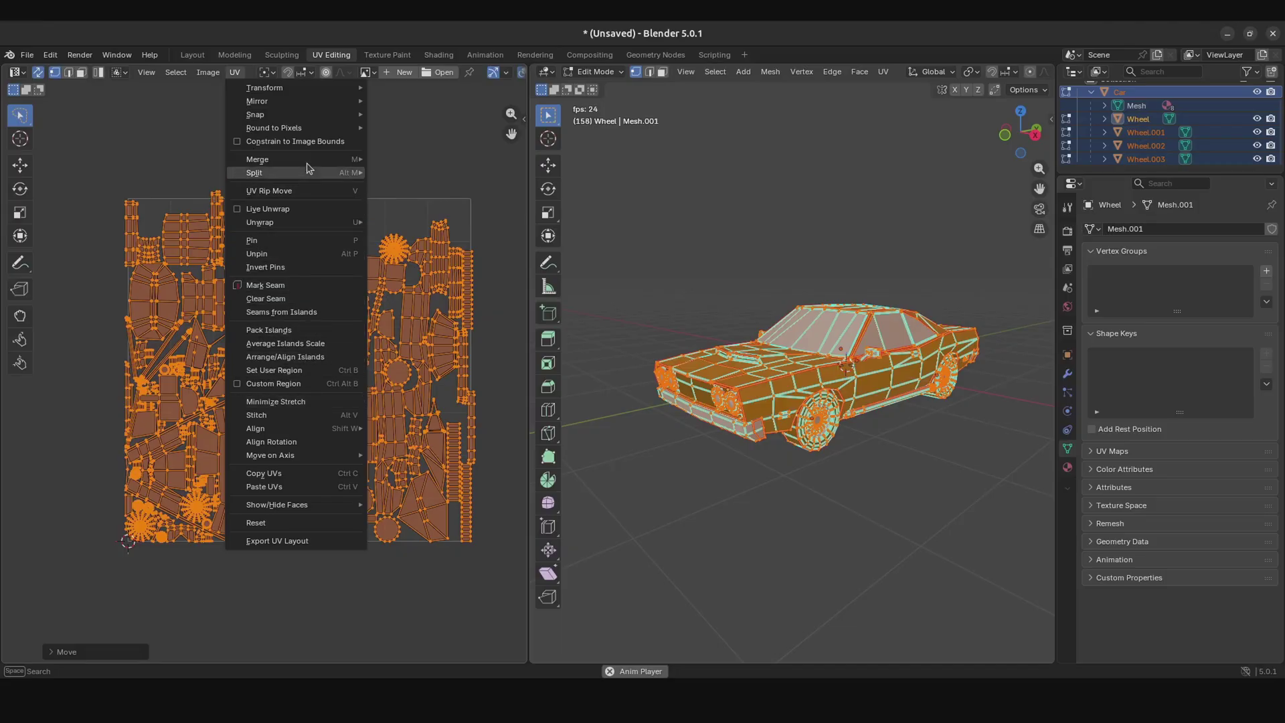
pyautogui.click(284, 331)
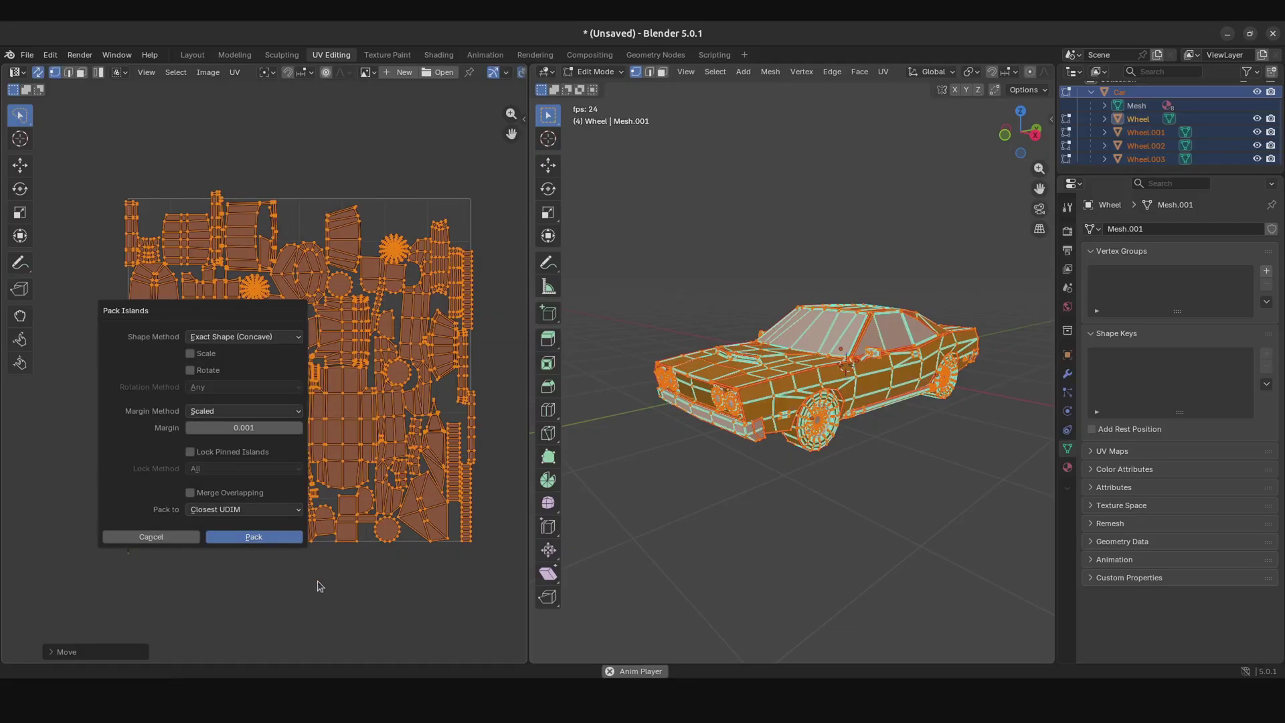
pyautogui.click(259, 536)
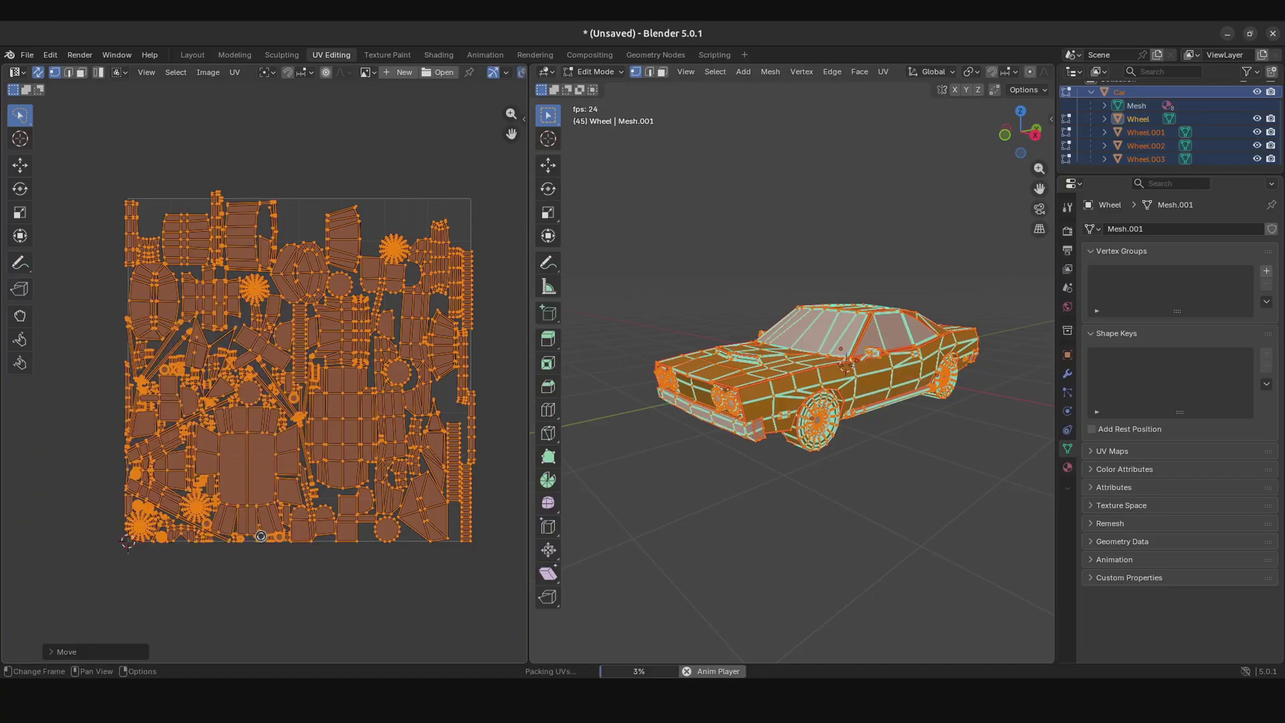
pyautogui.scroll(10, 338, 208)
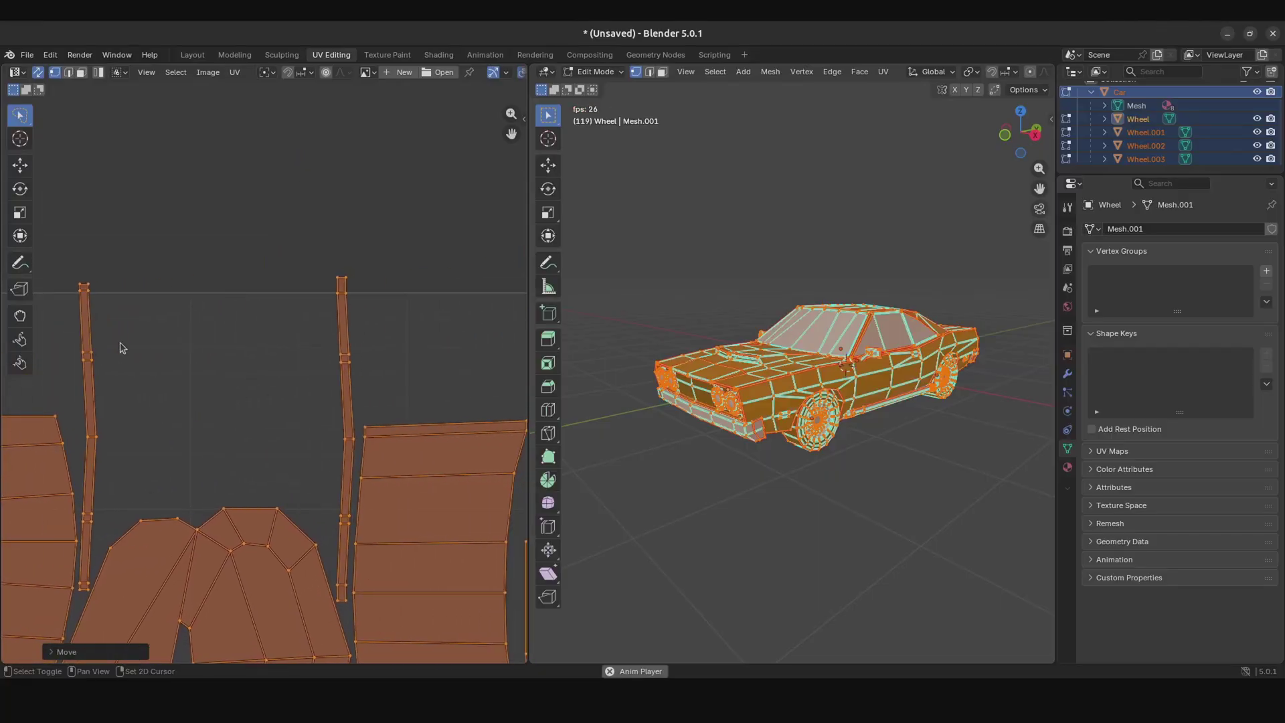
pyautogui.scroll(-3, 277, 301)
pyautogui.keyDown('shift'); pyautogui.moveTo(146, 326); pyautogui.dragTo(315, 232, button='middle'); pyautogui.keyUp('shift')
pyautogui.scroll(-2, 335, 264)
pyautogui.keyDown('shift'); pyautogui.moveTo(364, 290); pyautogui.dragTo(350, 290, button='middle'); pyautogui.keyUp('shift')
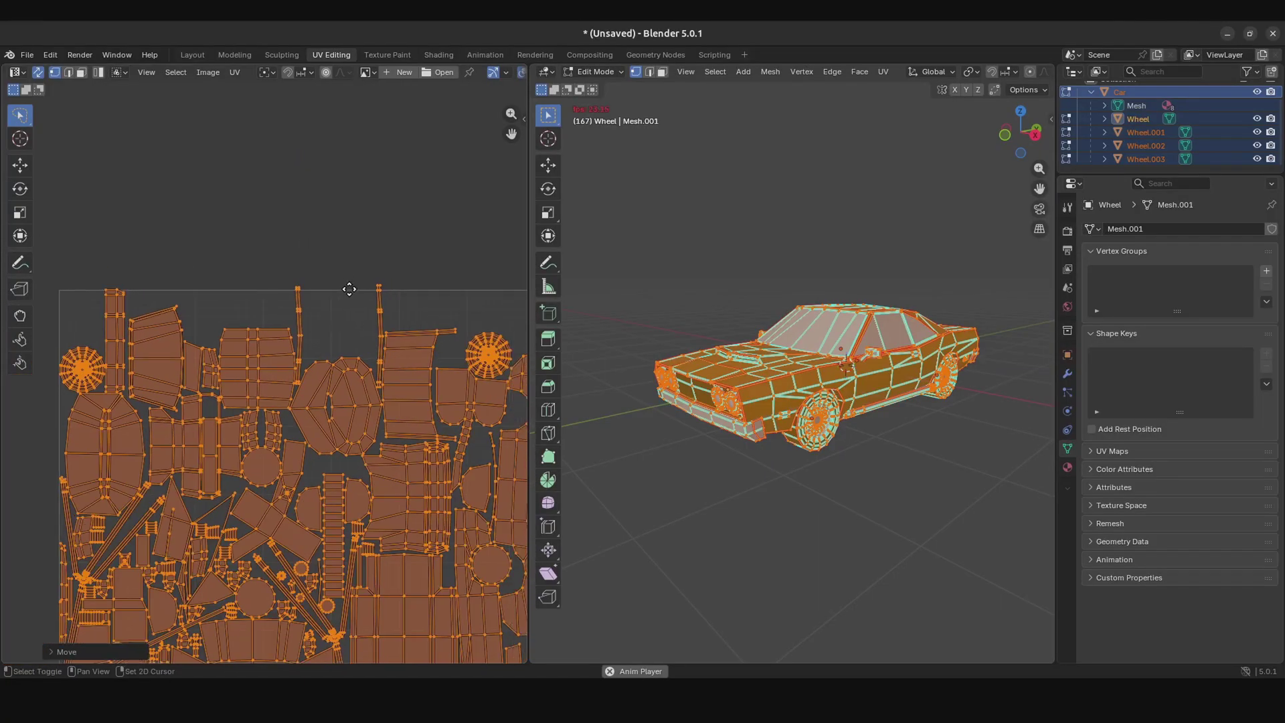
pyautogui.scroll(3, 344, 292)
# Step: In island select mode, pick the two thin strip islands and move them upward
pyautogui.hotkey('alt', 'a')
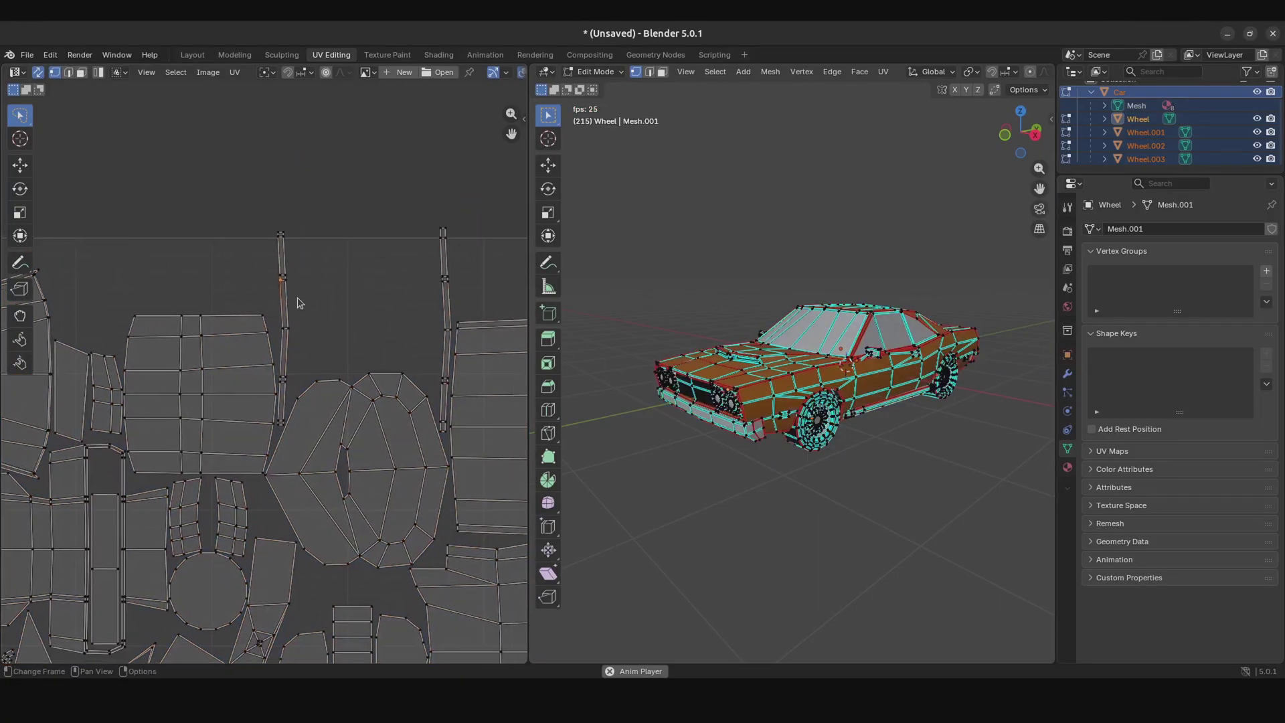
pyautogui.click(98, 72)
pyautogui.click(283, 320)
pyautogui.keyDown('shift'); pyautogui.click(445, 338); pyautogui.keyUp('shift')
pyautogui.scroll(-3, 361, 355)
pyautogui.press('Escape')
pyautogui.press('g')
pyautogui.click(339, 253)
# Step: Rotate the two strips 90 degrees to lie horizontal and place one beside the other
pyautogui.press('space')
pyautogui.press('r')
pyautogui.keyDown('ctrl'); pyautogui.click(224, 346); pyautogui.keyUp('ctrl')
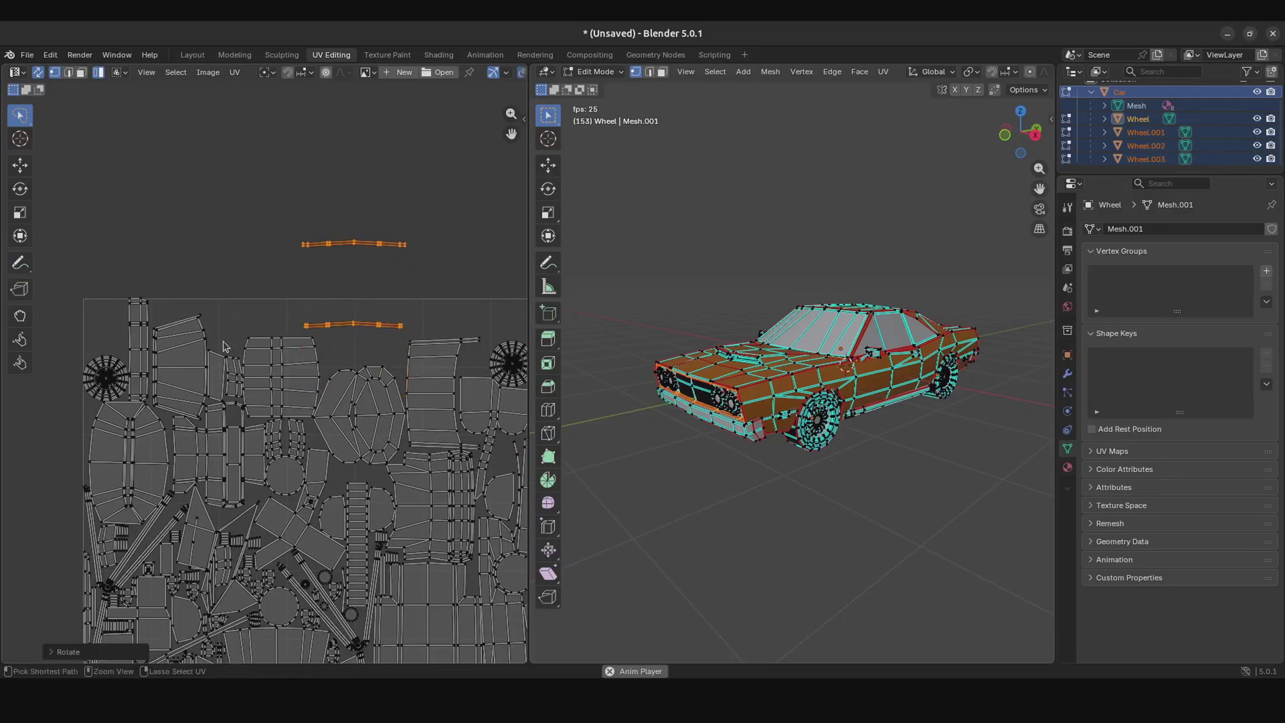
pyautogui.press('space')
pyautogui.press('g')
pyautogui.click(470, 328)
pyautogui.keyDown('shift'); pyautogui.moveTo(471, 328); pyautogui.dragTo(253, 309, button='middle'); pyautogui.keyUp('shift')
pyautogui.scroll(3, 268, 328)
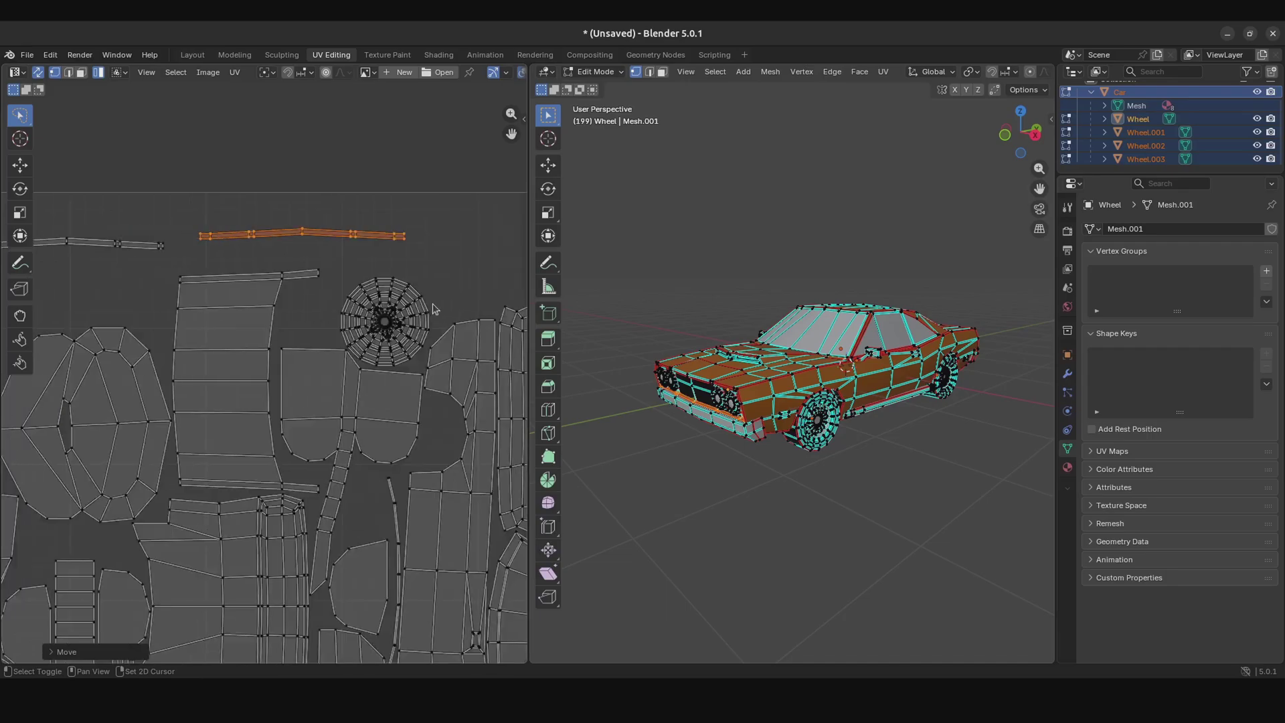
pyautogui.scroll(-6, 418, 349)
pyautogui.scroll(1, 280, 461)
pyautogui.moveTo(281, 460); pyautogui.dragTo(148, 404, button='middle')
pyautogui.keyDown('shift'); pyautogui.moveTo(110, 371); pyautogui.dragTo(31, 373, button='middle'); pyautogui.keyUp('shift')
# Step: Rotate the tall strip island 90 degrees and lay it along the square's top edge
pyautogui.click(431, 365)
pyautogui.press('g')
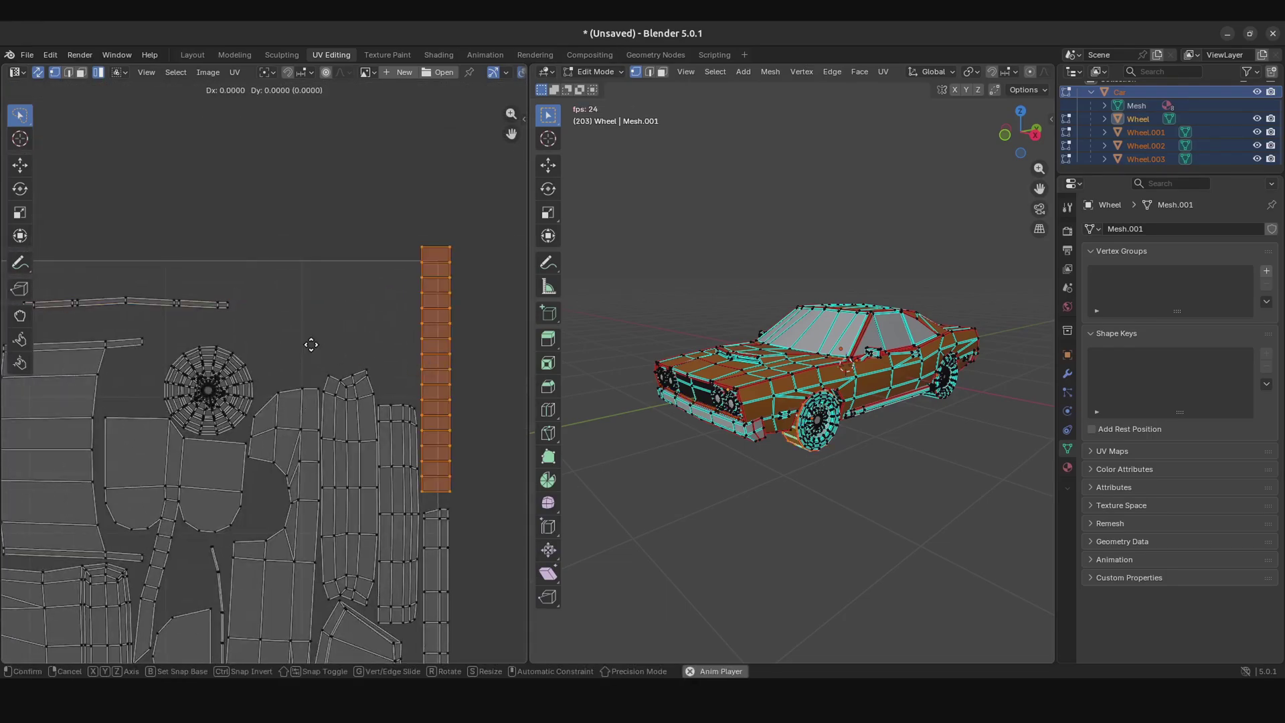
pyautogui.click(194, 278)
pyautogui.press('r')
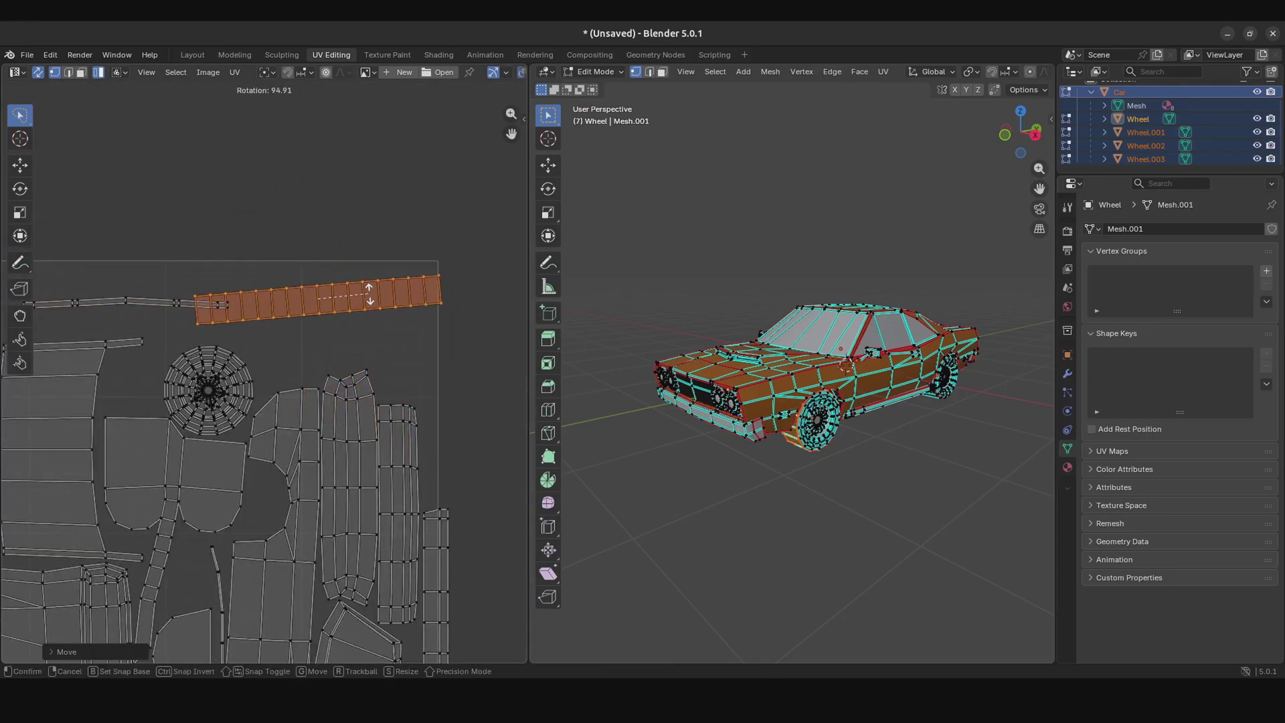
pyautogui.click(385, 299)
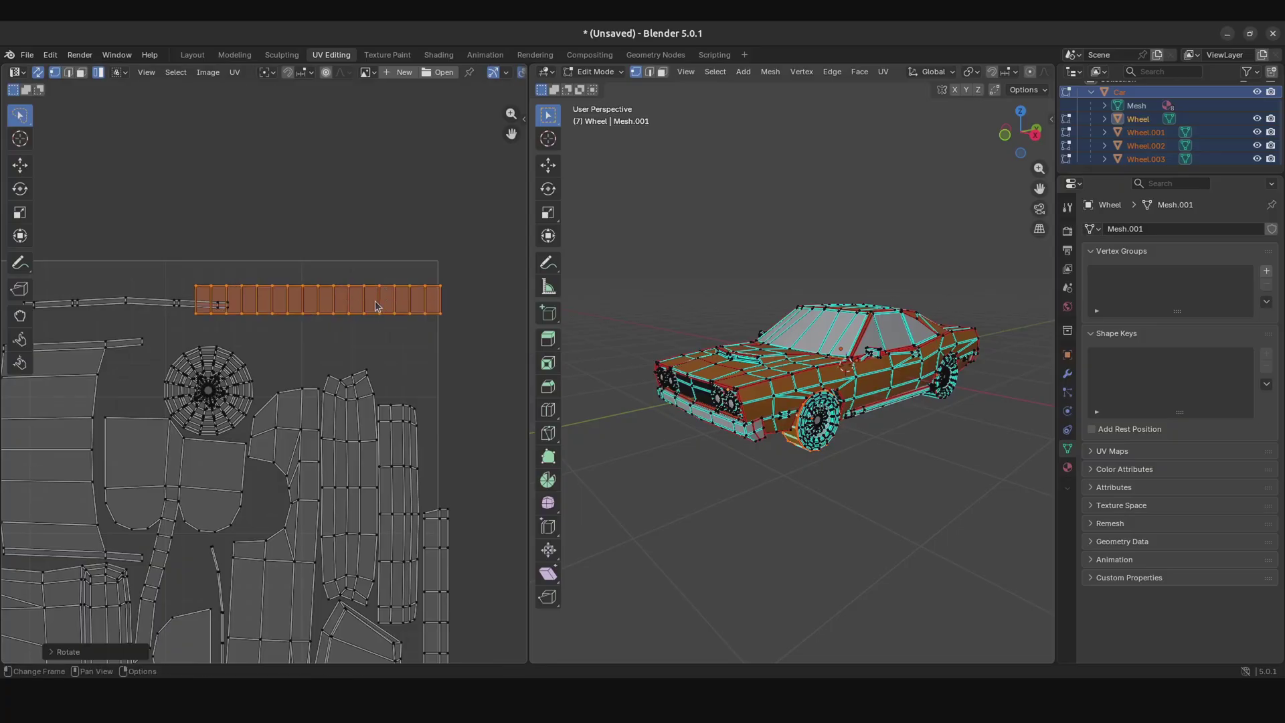
pyautogui.press('space')
pyautogui.press('g')
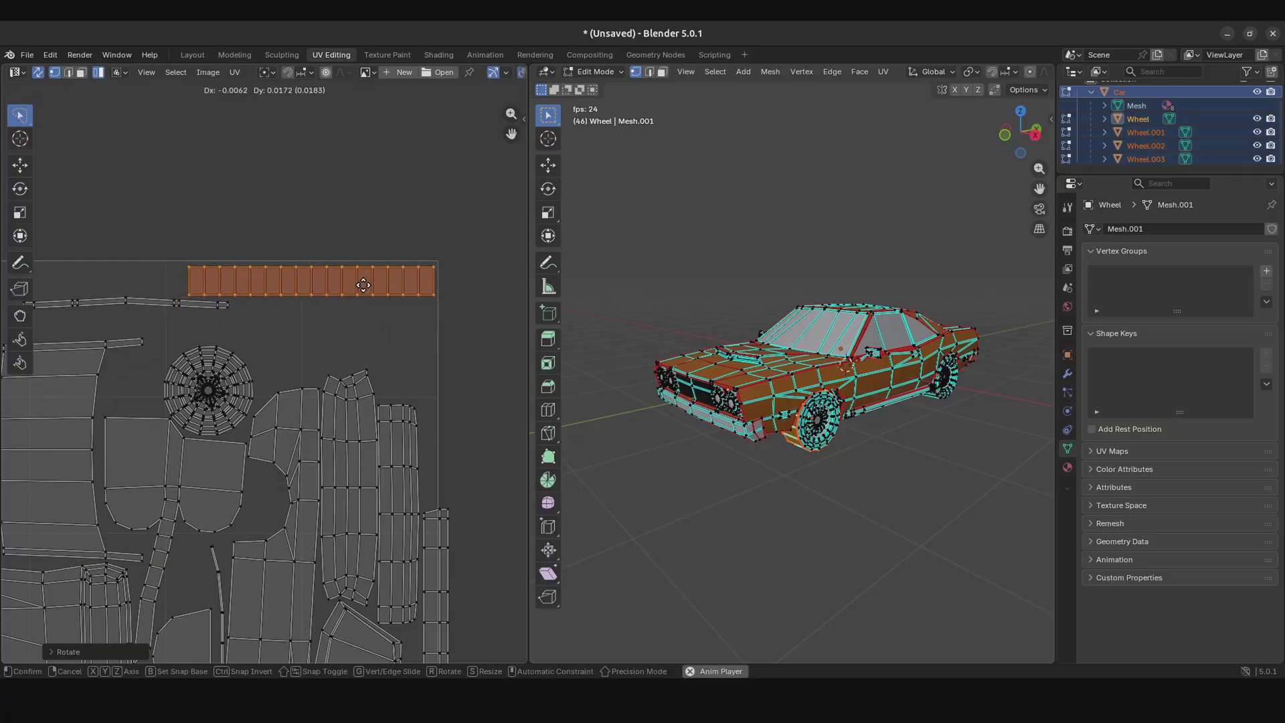
pyautogui.click(363, 285)
pyautogui.scroll(-3, 292, 321)
pyautogui.moveTo(319, 302); pyautogui.dragTo(525, 249, button='middle')
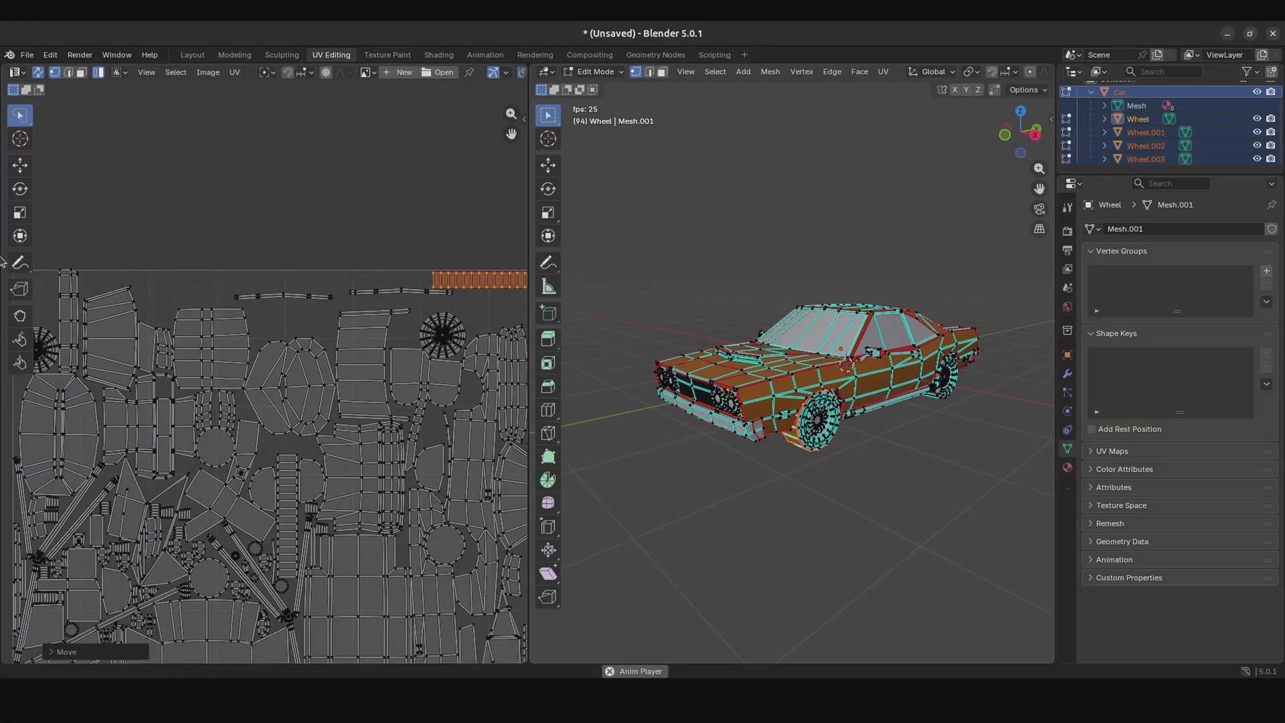
pyautogui.scroll(-3, 262, 381)
pyautogui.moveTo(307, 376); pyautogui.dragTo(316, 293, button='middle')
# Step: Zoom and pan the UV editor to inspect the packed car and wheel islands
pyautogui.scroll(4, 317, 297)
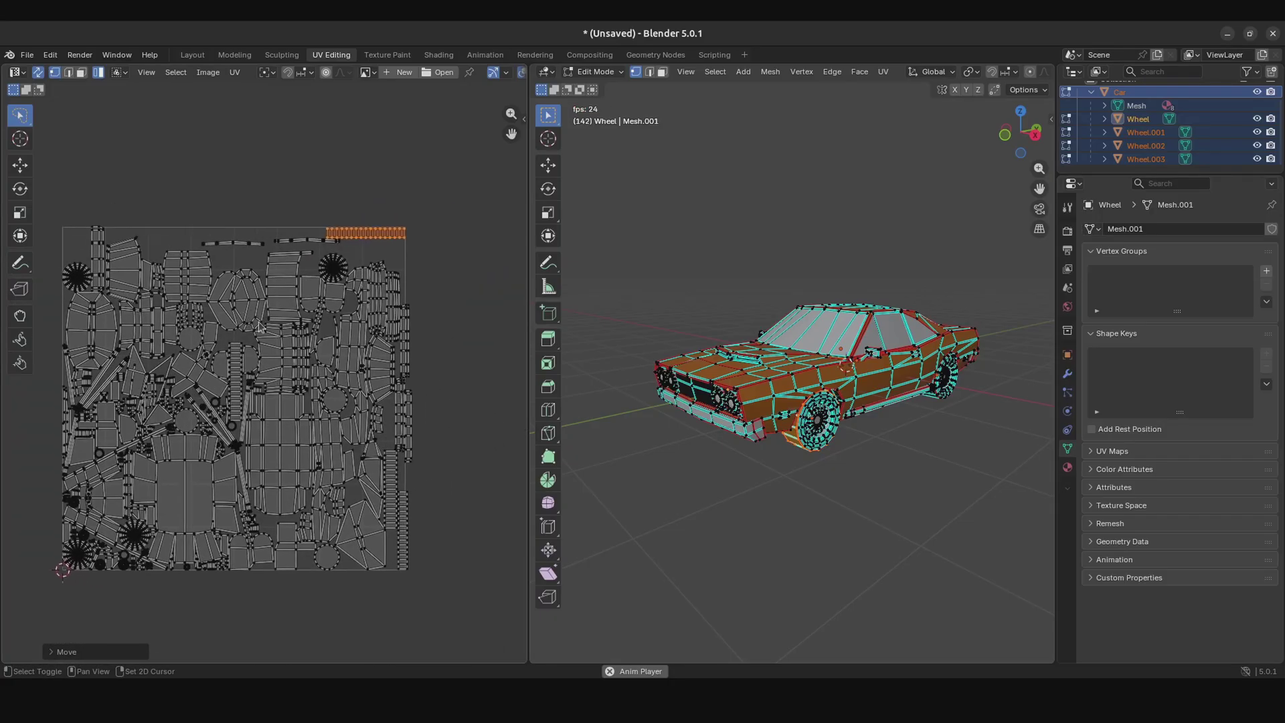
pyautogui.moveTo(307, 347); pyautogui.dragTo(364, 313, button='middle')
pyautogui.scroll(4, 268, 372)
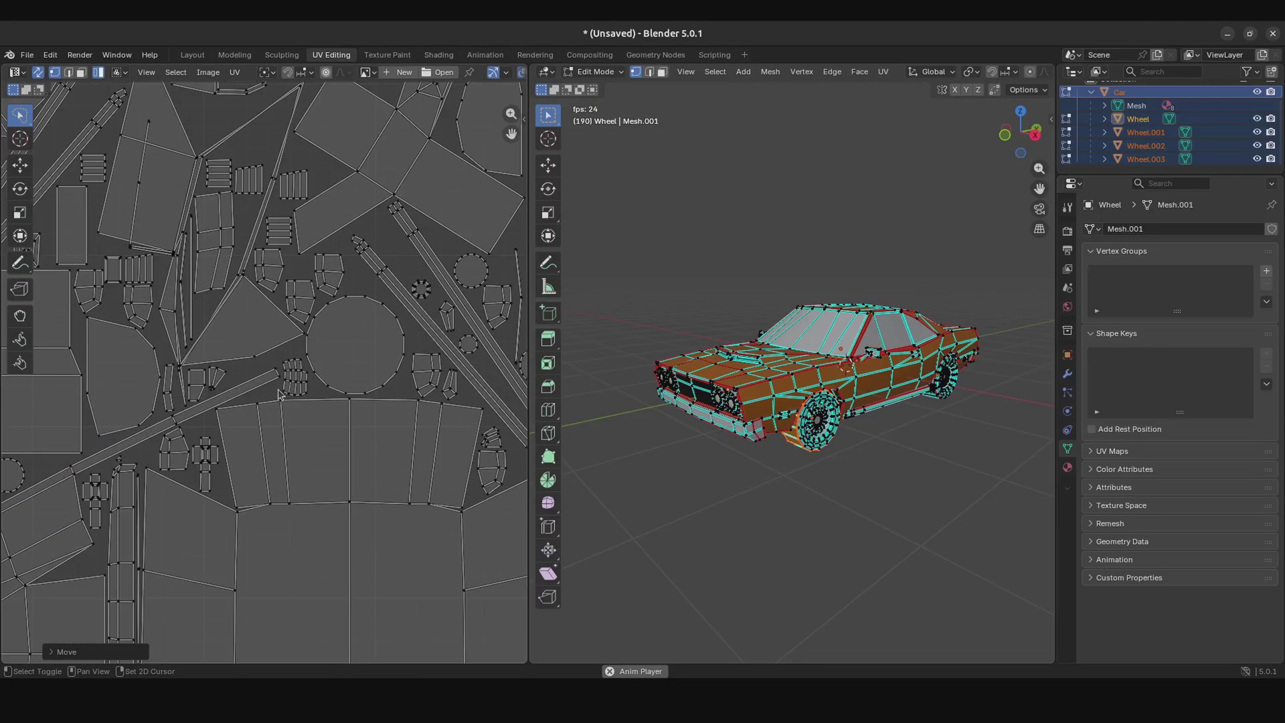
pyautogui.moveTo(265, 365); pyautogui.dragTo(409, 415, button='middle')
pyautogui.scroll(-1, 251, 348)
pyautogui.scroll(-1, 216, 401)
pyautogui.moveTo(251, 348); pyautogui.dragTo(327, 595, button='middle')
pyautogui.scroll(4, 264, 294)
pyautogui.moveTo(189, 287); pyautogui.dragTo(266, 215, button='middle')
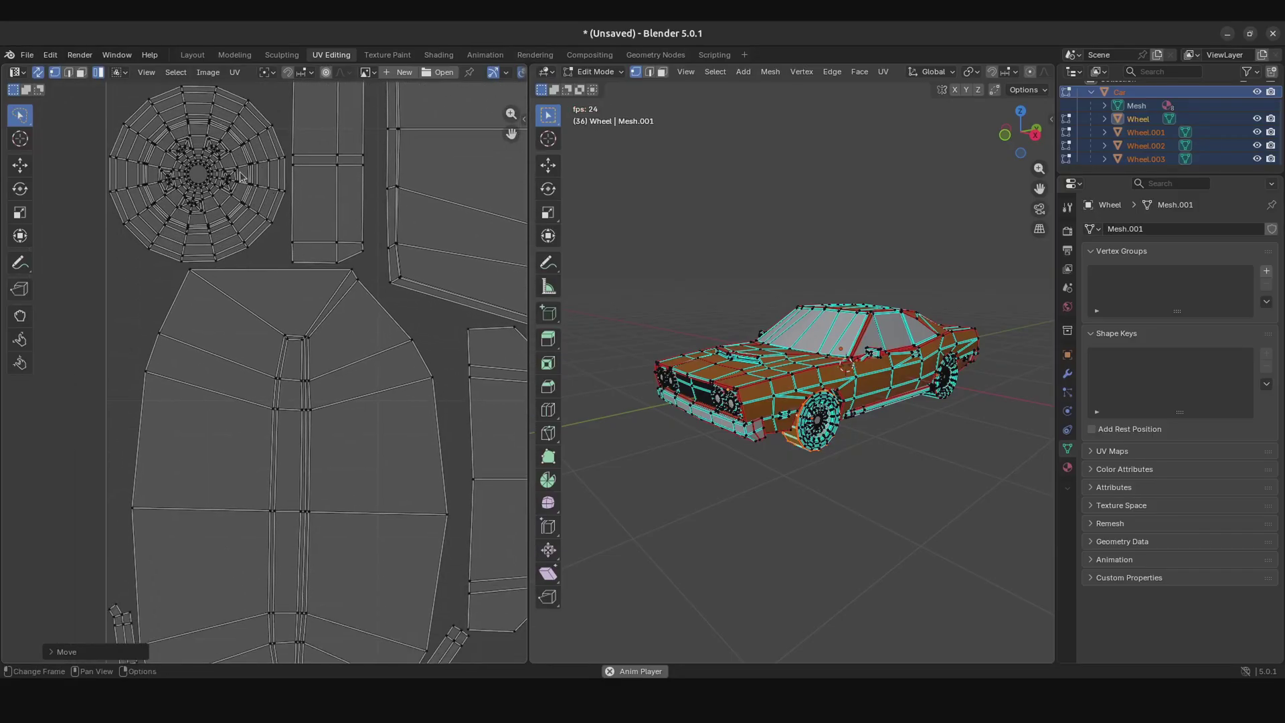
pyautogui.scroll(-1, 251, 191)
pyautogui.scroll(-2, 395, 384)
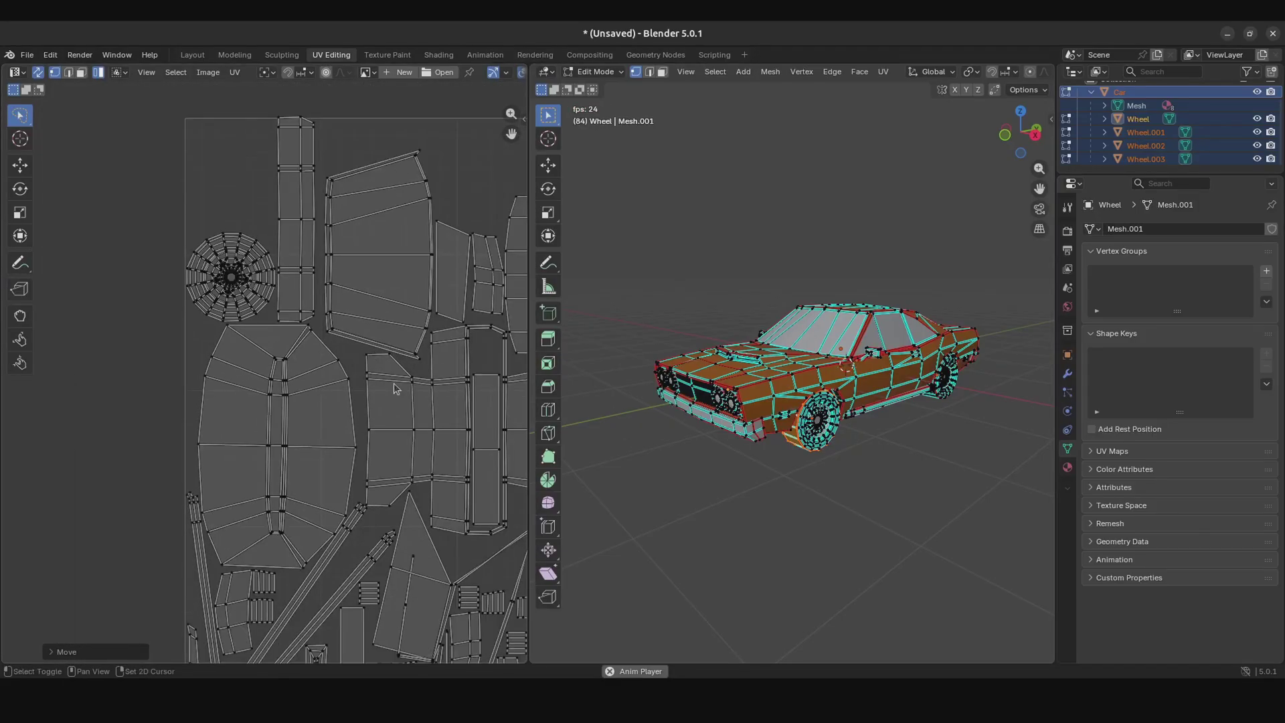
pyautogui.moveTo(395, 384); pyautogui.dragTo(290, 330, button='middle')
pyautogui.moveTo(437, 490); pyautogui.dragTo(335, 413, button='middle')
pyautogui.moveTo(324, 175); pyautogui.dragTo(313, 283, button='middle')
pyautogui.scroll(-3, 347, 407)
pyautogui.moveTo(355, 413); pyautogui.dragTo(270, 328, button='middle')
pyautogui.moveTo(365, 512); pyautogui.dragTo(266, 326, button='middle')
pyautogui.scroll(-4, 247, 374)
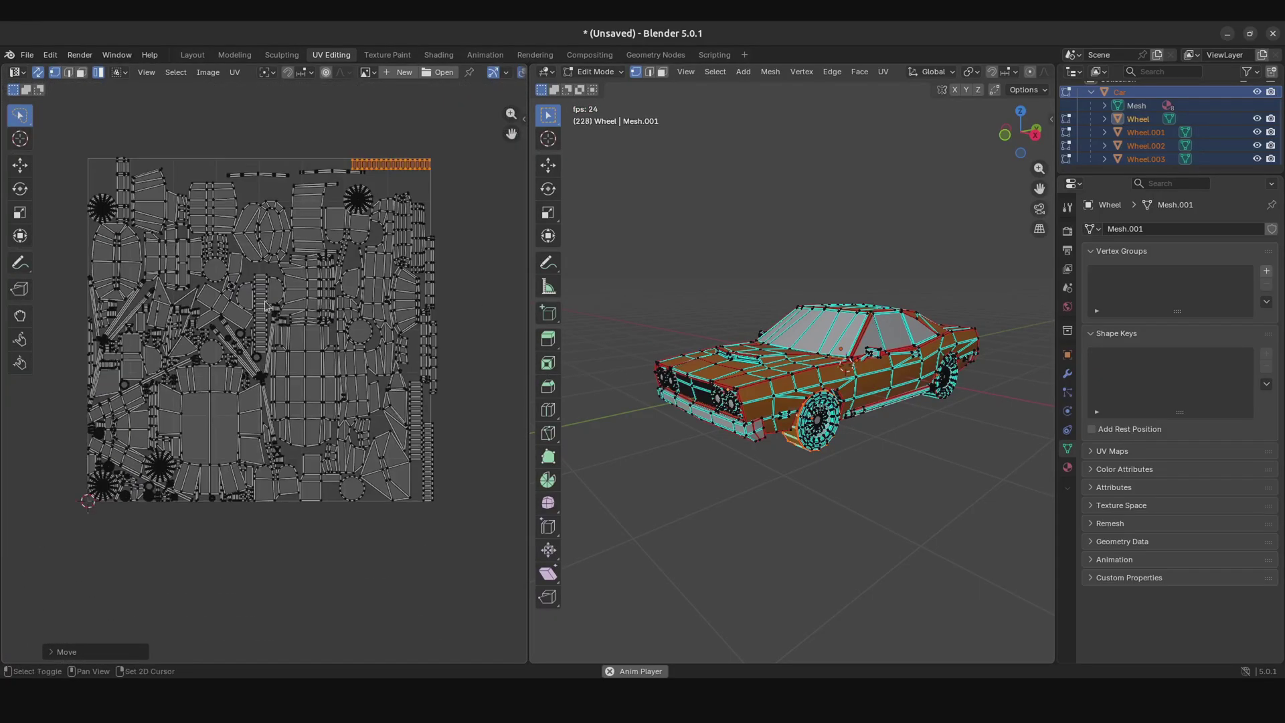
# Step: Orbit the car in the 3D viewport for a final check, then go to Shading
pyautogui.moveTo(725, 308)
pyautogui.mouseDown(button='middle')
pyautogui.moveTo(805, 320)
pyautogui.moveTo(739, 315)
pyautogui.mouseUp(button='middle')
pyautogui.scroll(4, 805, 321)
pyautogui.moveTo(937, 307); pyautogui.dragTo(846, 335, button='middle')
pyautogui.scroll(-3, 845, 335)
pyautogui.scroll(4, 241, 408)
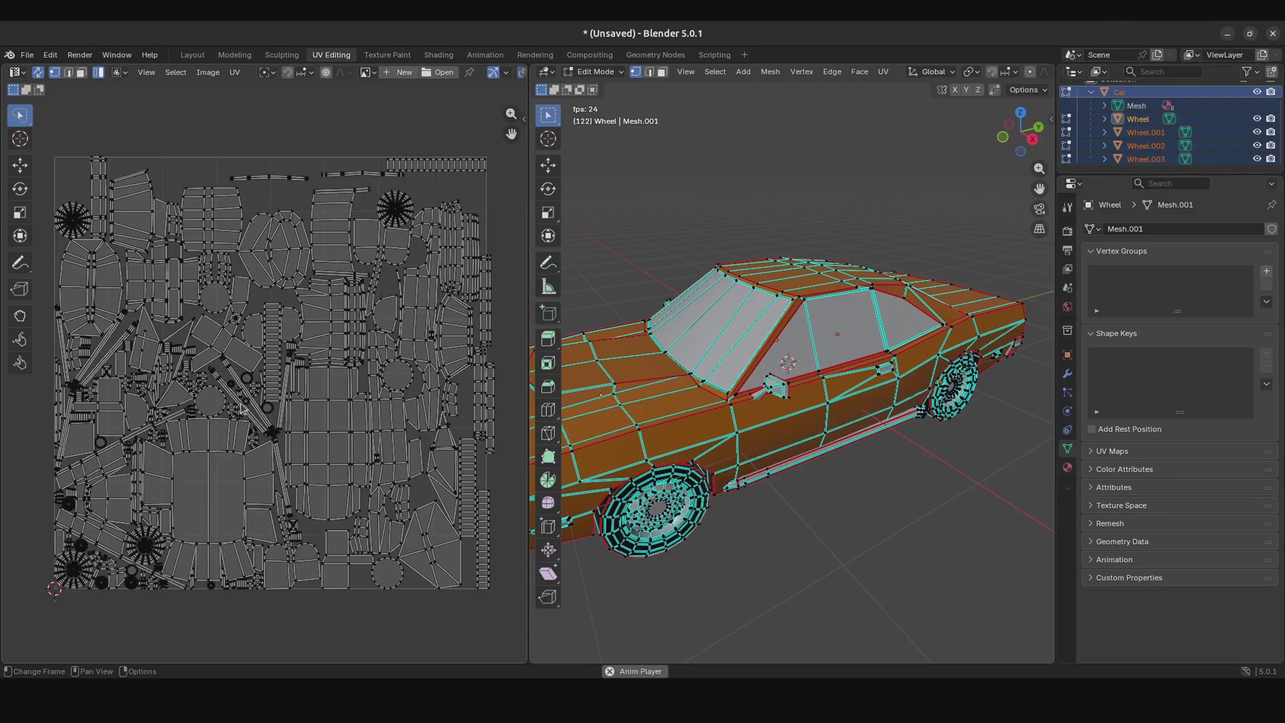
pyautogui.scroll(-3, 241, 408)
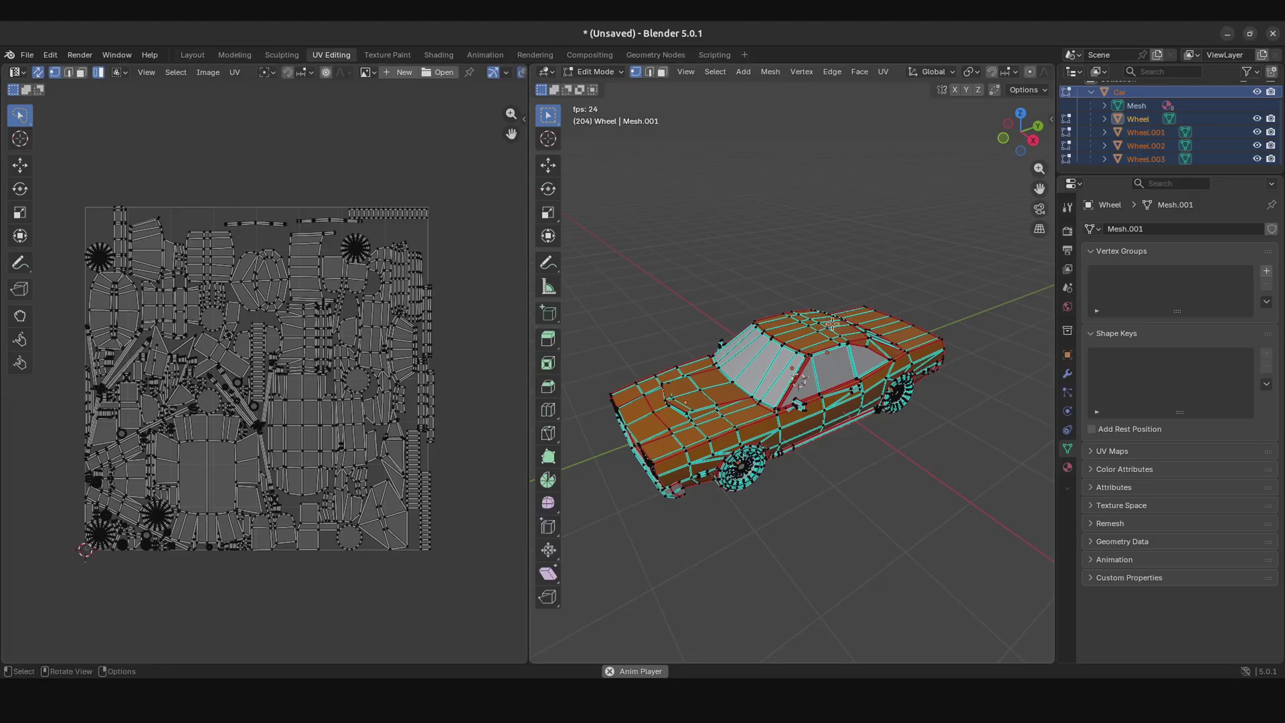
pyautogui.scroll(-3, 837, 348)
pyautogui.scroll(1, 756, 388)
pyautogui.moveTo(756, 388); pyautogui.dragTo(759, 381, button='middle')
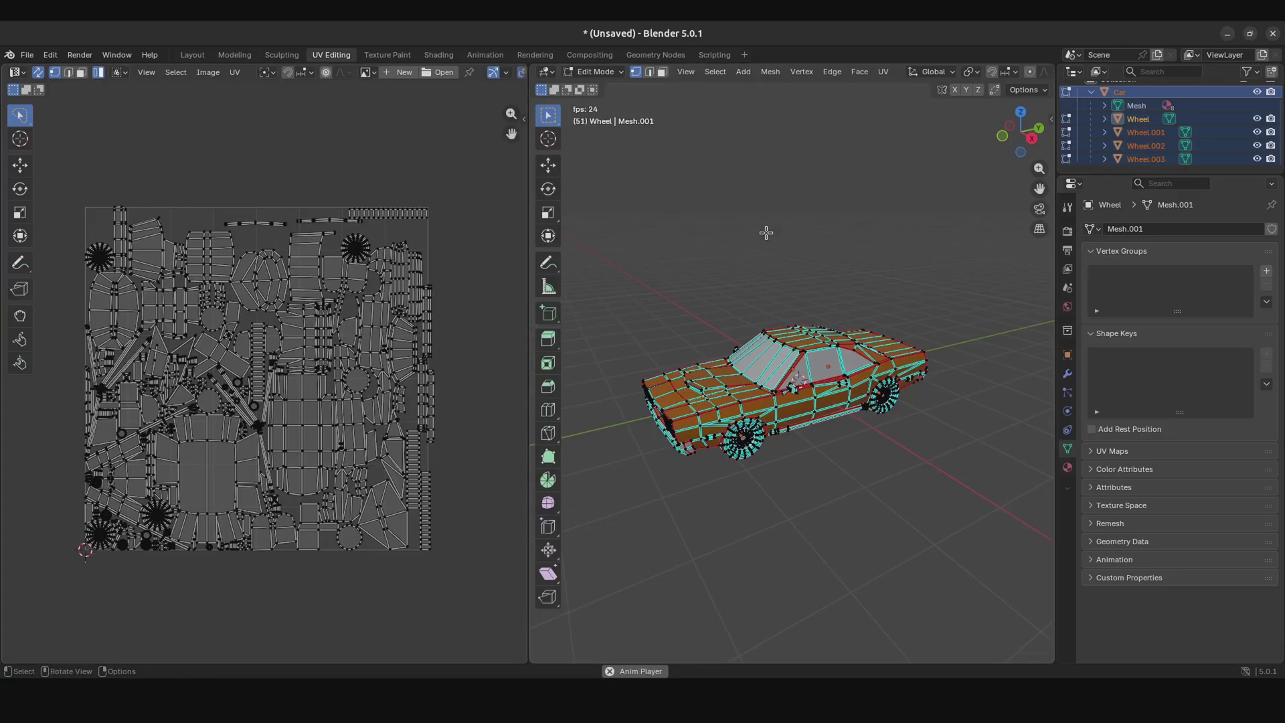
pyautogui.click(438, 55)
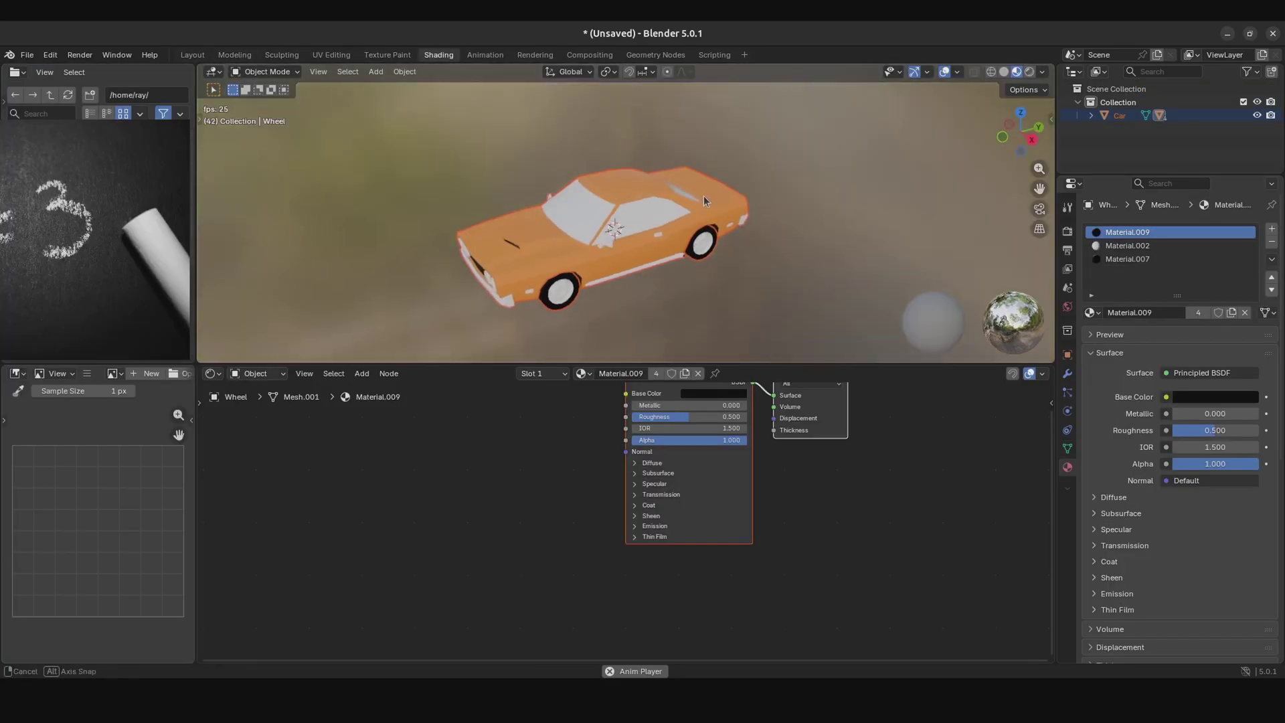
# Step: Select the Car and add an Image Texture node left of Material.001's Principled BSDF
pyautogui.click(717, 192)
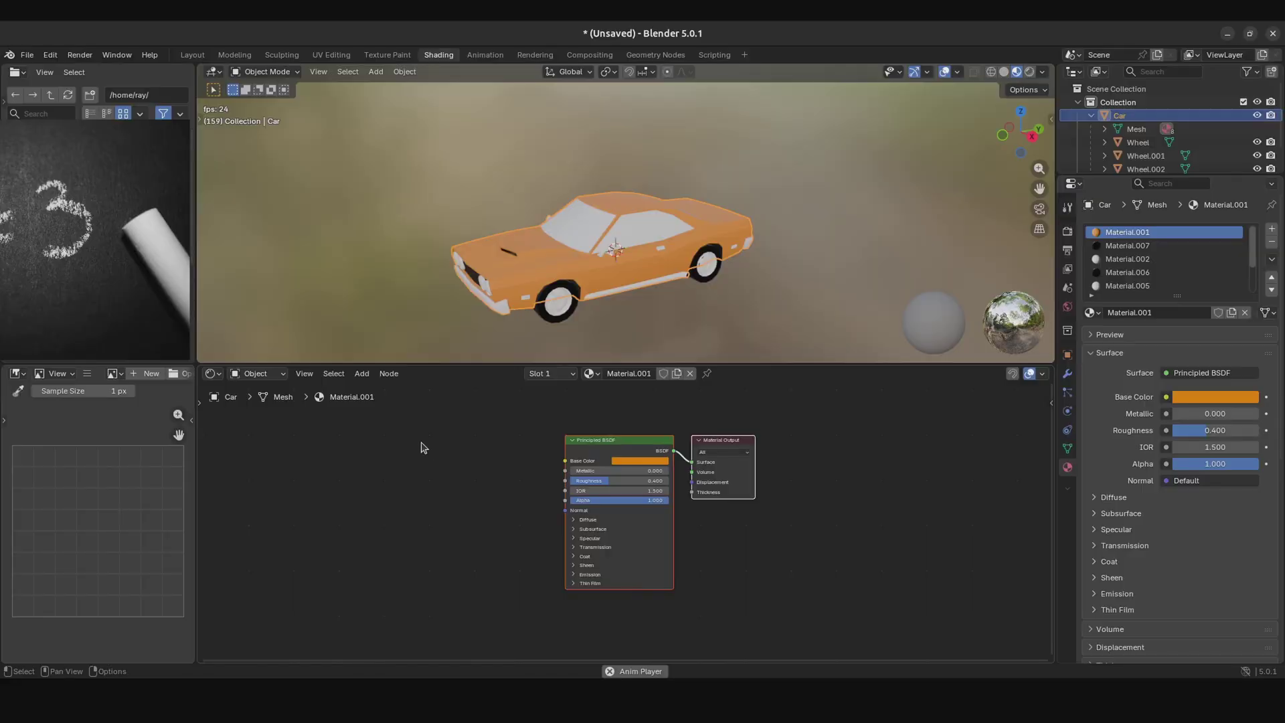
pyautogui.moveTo(195, 459); pyautogui.dragTo(278, 441)
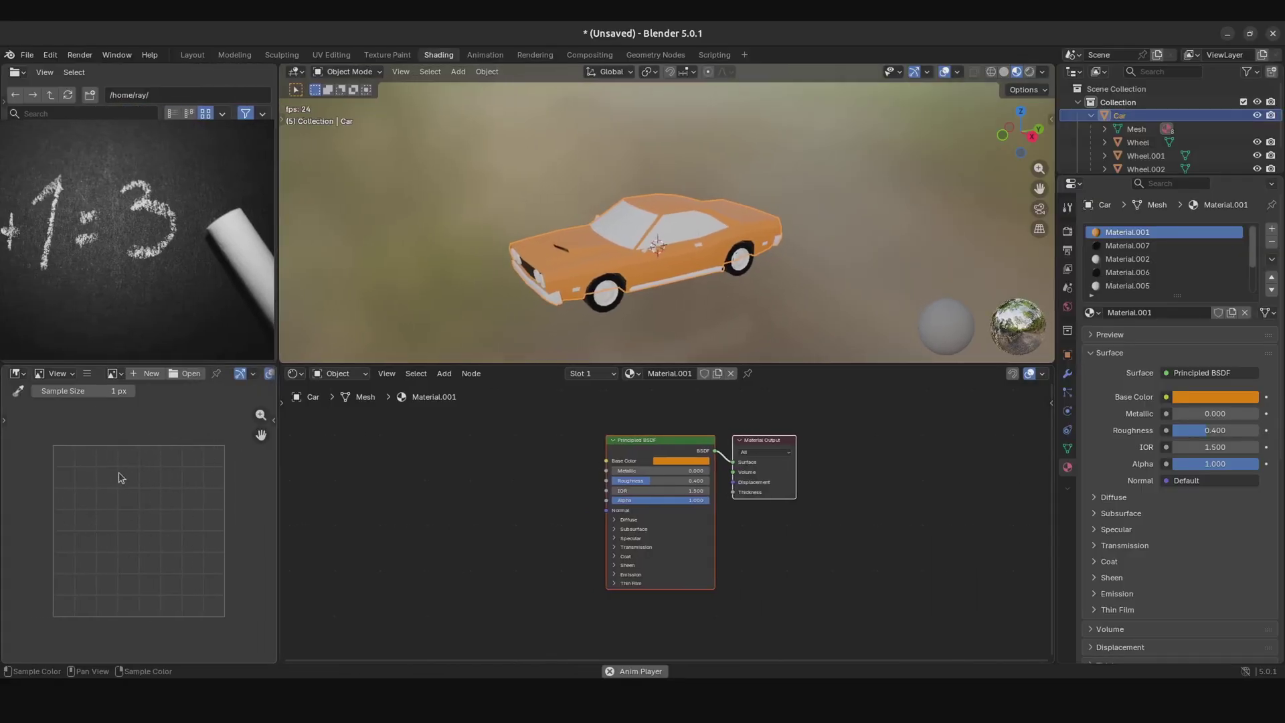
pyautogui.rightClick(473, 434)
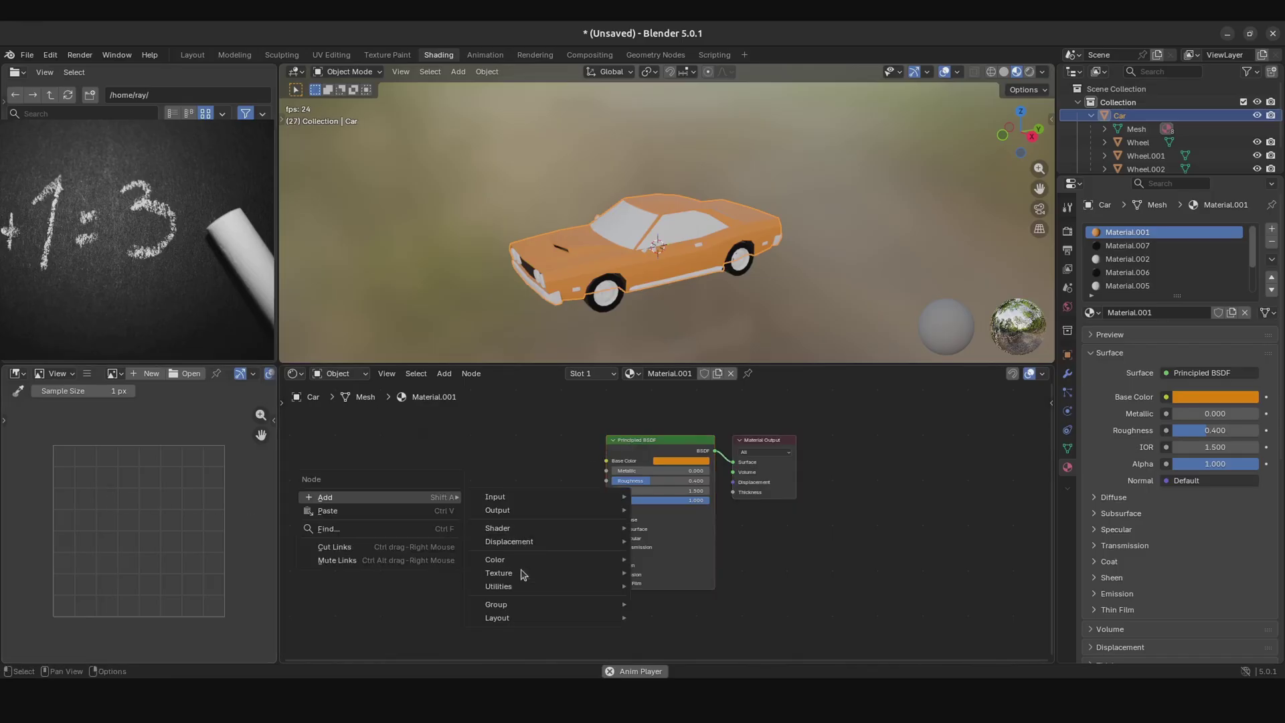
pyautogui.moveTo(519, 575)
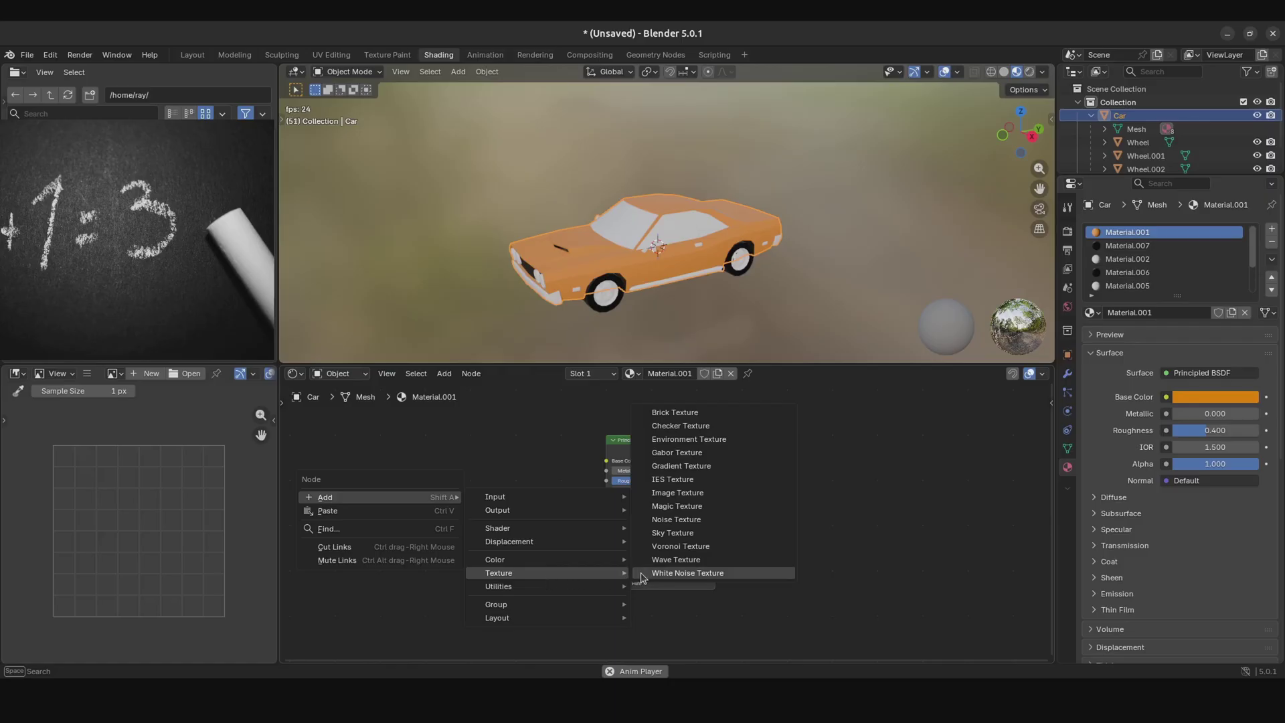
pyautogui.click(678, 493)
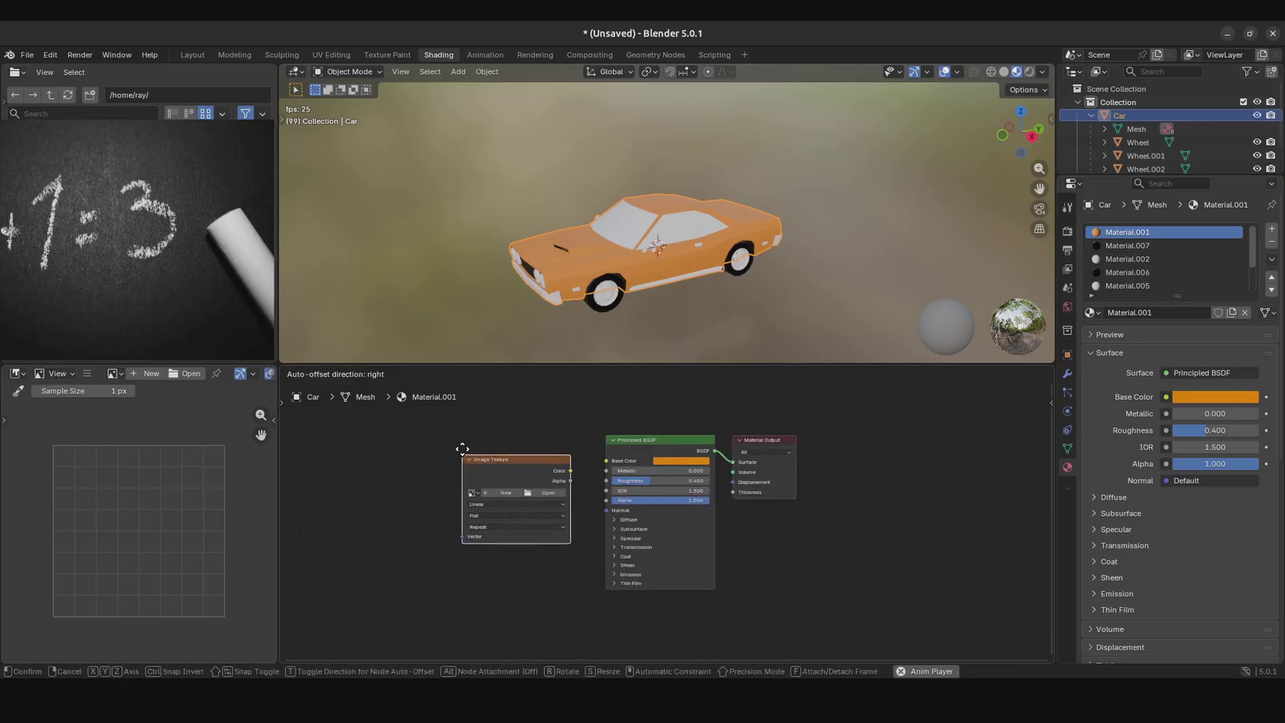
pyautogui.click(411, 457)
pyautogui.moveTo(468, 460)
pyautogui.mouseDown()
pyautogui.moveTo(494, 438)
pyautogui.moveTo(480, 441)
pyautogui.mouseUp()
# Step: Nudge the Image Texture node into place and zoom the node view in on it
pyautogui.click(585, 411)
pyautogui.click(488, 435)
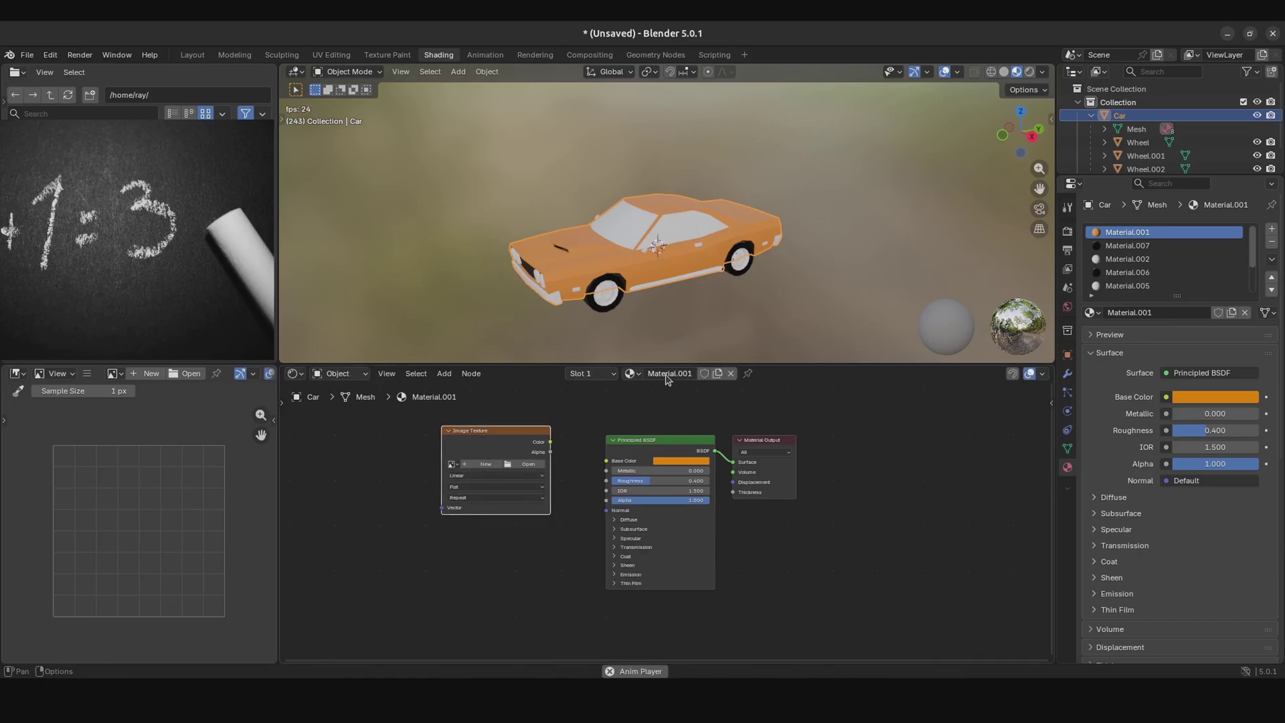
pyautogui.scroll(-3, 1153, 255)
pyautogui.scroll(3, 1154, 255)
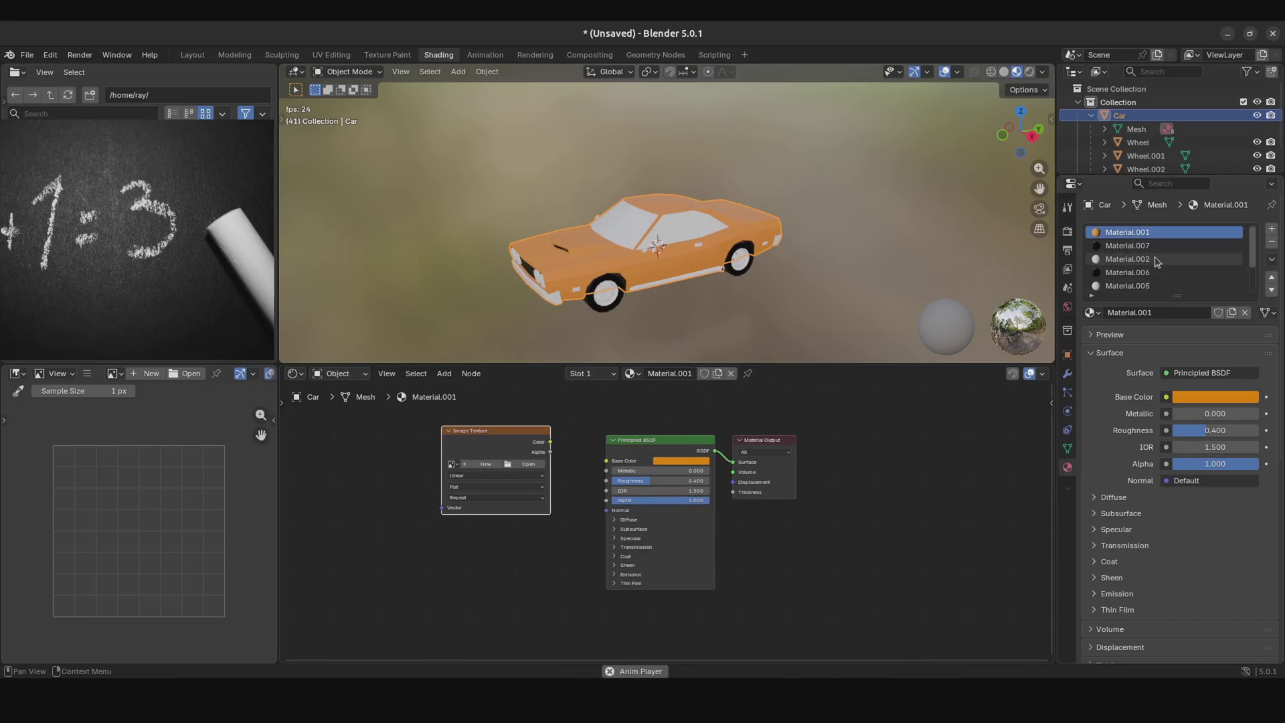
pyautogui.moveTo(491, 441); pyautogui.dragTo(506, 430)
pyautogui.scroll(3, 462, 445)
pyautogui.scroll(-2, 466, 462)
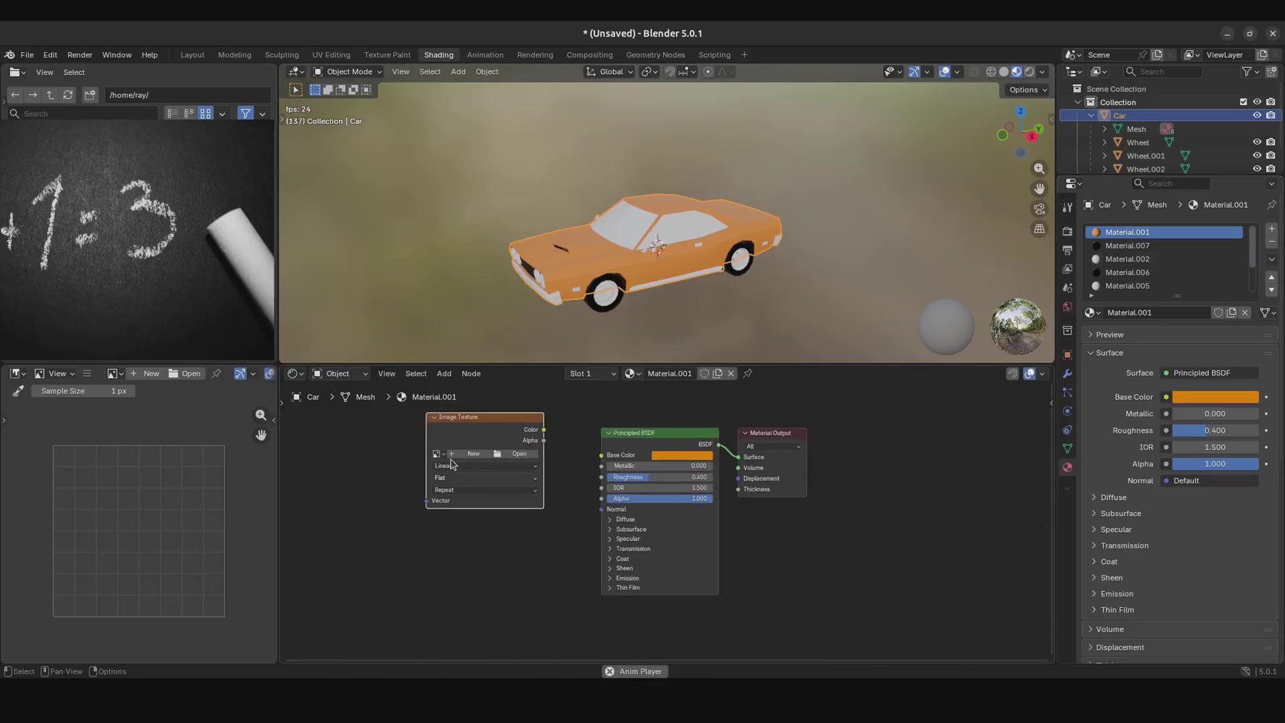
pyautogui.moveTo(467, 472); pyautogui.dragTo(512, 543, button='middle')
pyautogui.scroll(8, 439, 515)
pyautogui.moveTo(402, 547); pyautogui.dragTo(547, 477, button='middle')
pyautogui.scroll(1, 549, 476)
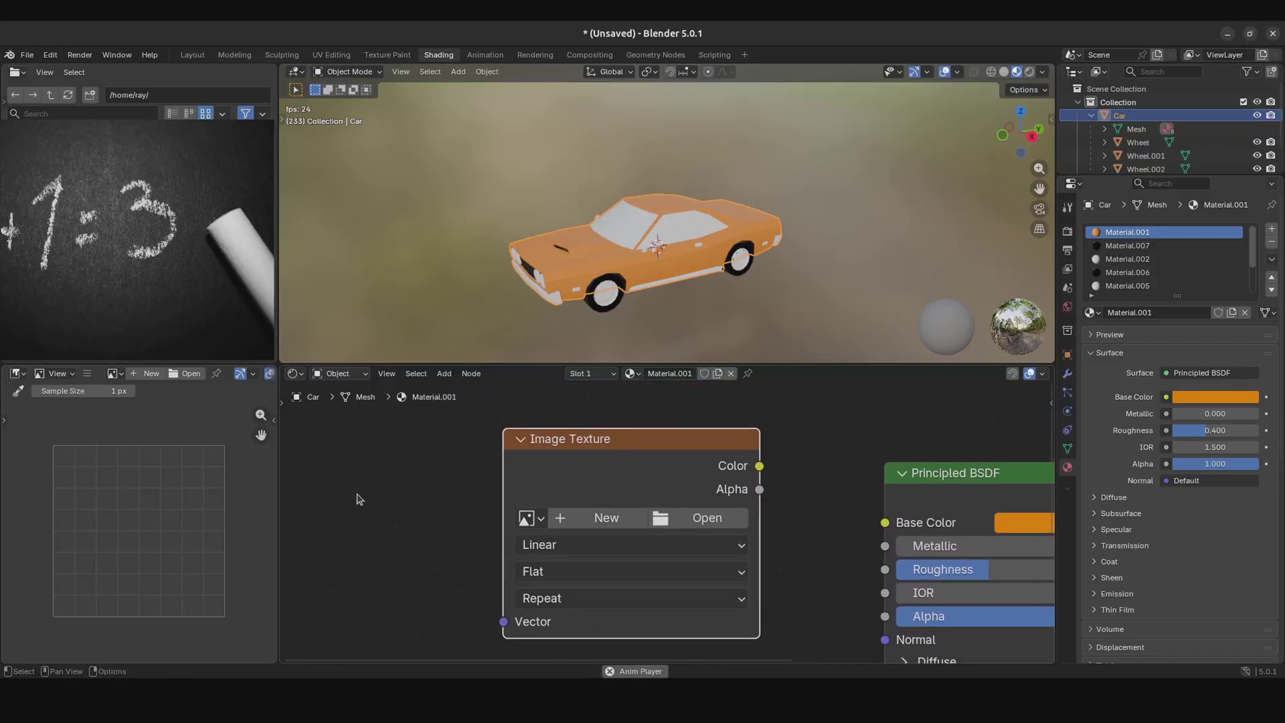
# Step: Start a new image on the Image Texture node with width and height 4096 px
pyautogui.click(560, 516)
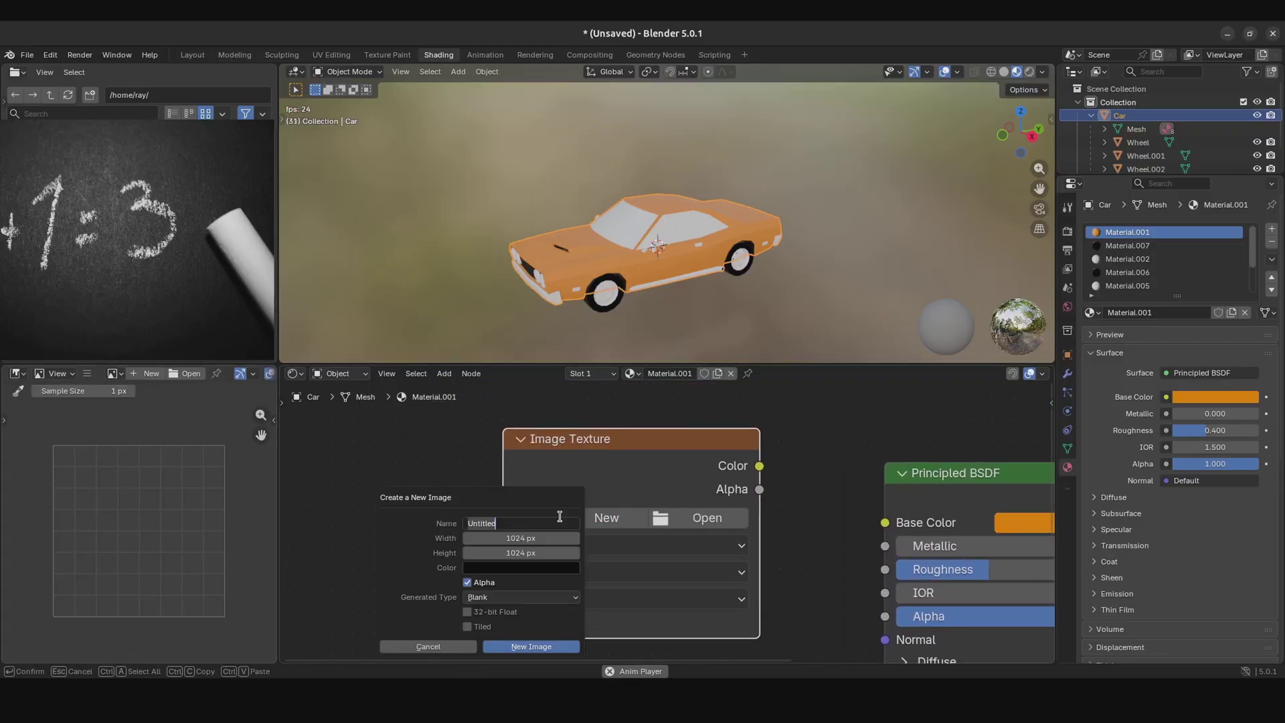
pyautogui.moveTo(512, 522); pyautogui.dragTo(449, 525)
pyautogui.click(540, 543)
pyautogui.click(540, 541)
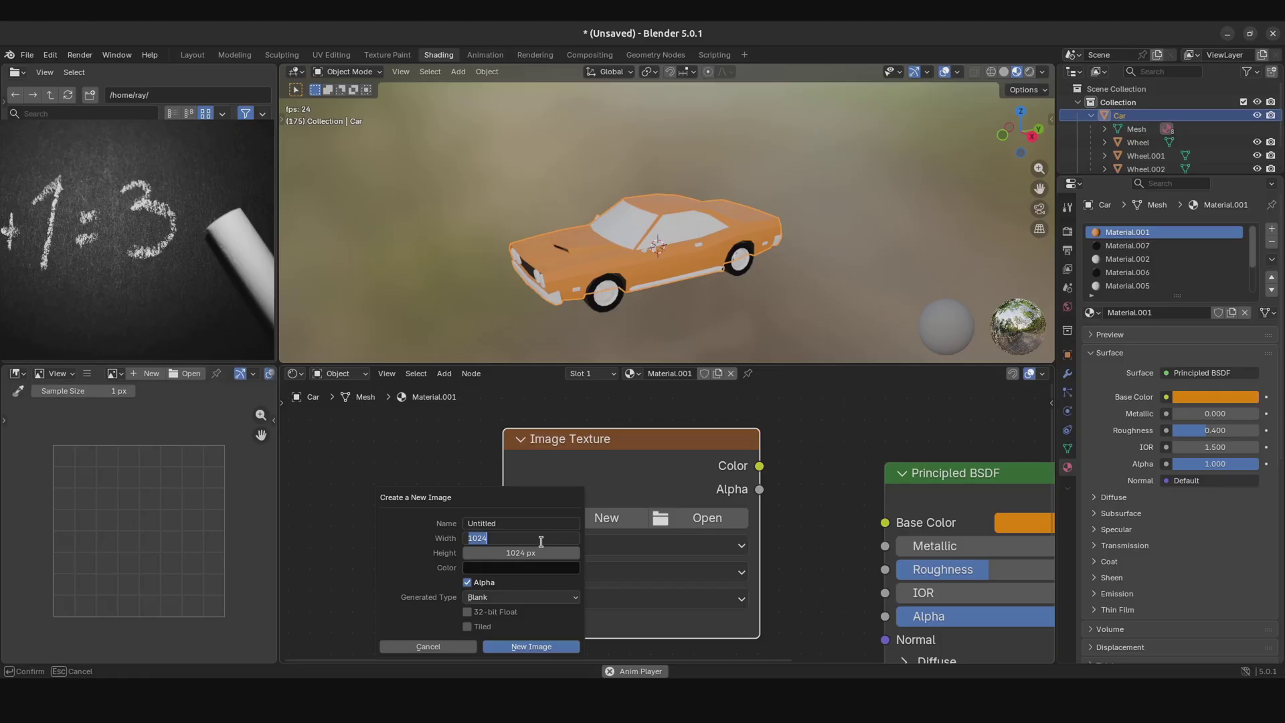
pyautogui.write('4096')
pyautogui.press('Return')
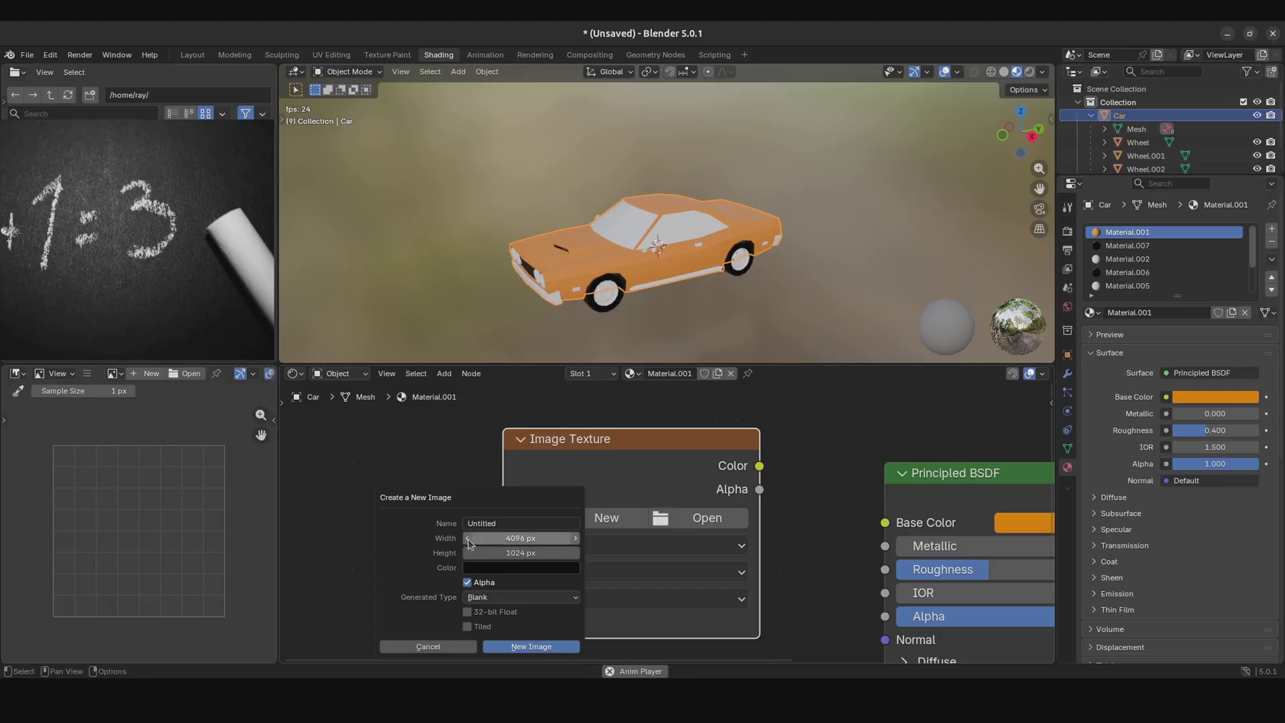
pyautogui.click(529, 553)
pyautogui.write('4096')
pyautogui.press('Return')
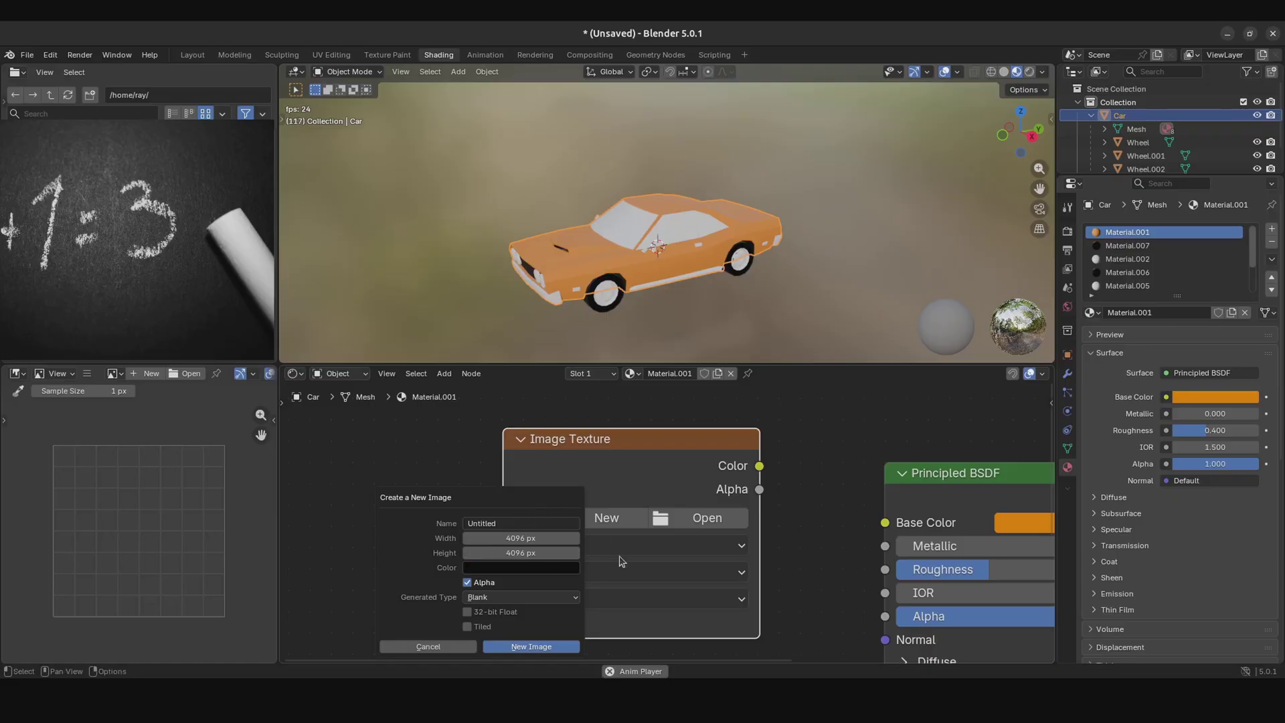
pyautogui.moveTo(460, 510); pyautogui.dragTo(417, 475)
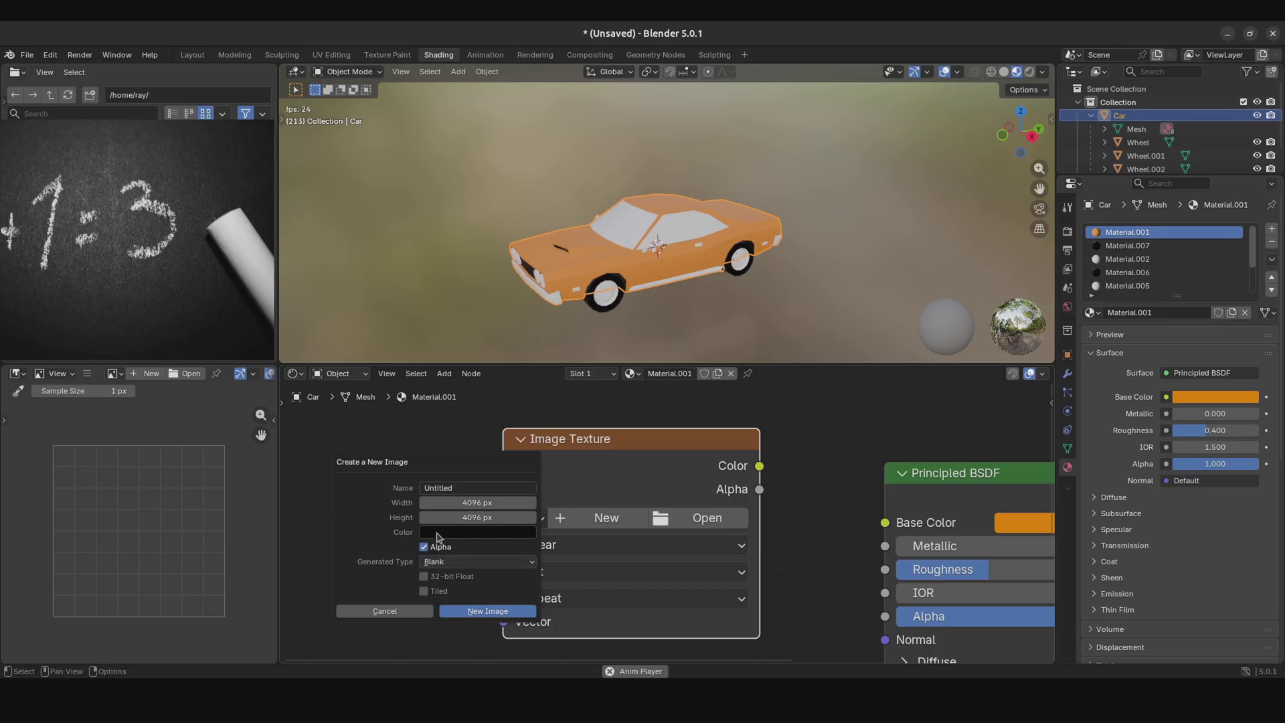
# Step: Create the 4096 × 4096 image and rename it BaseColor
pyautogui.click(476, 612)
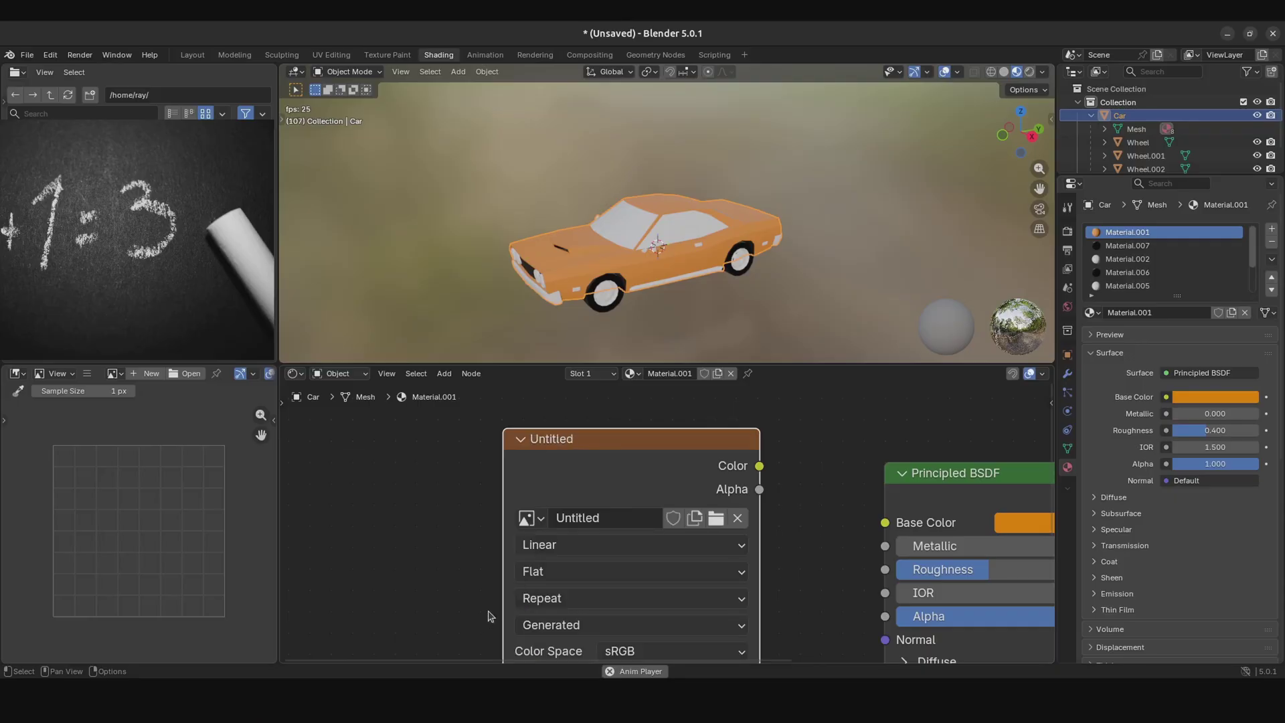
pyautogui.click(603, 520)
pyautogui.write('Base')
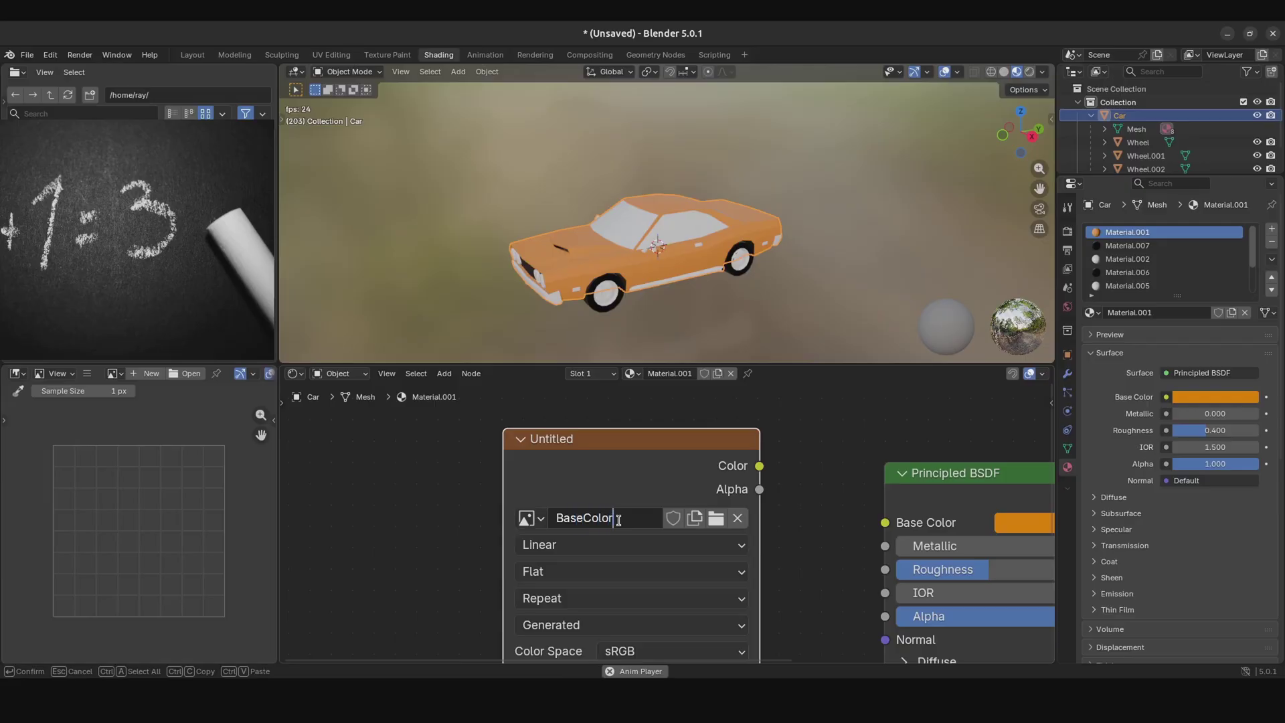
pyautogui.write('Color')
pyautogui.press('Return')
pyautogui.scroll(-3, 611, 458)
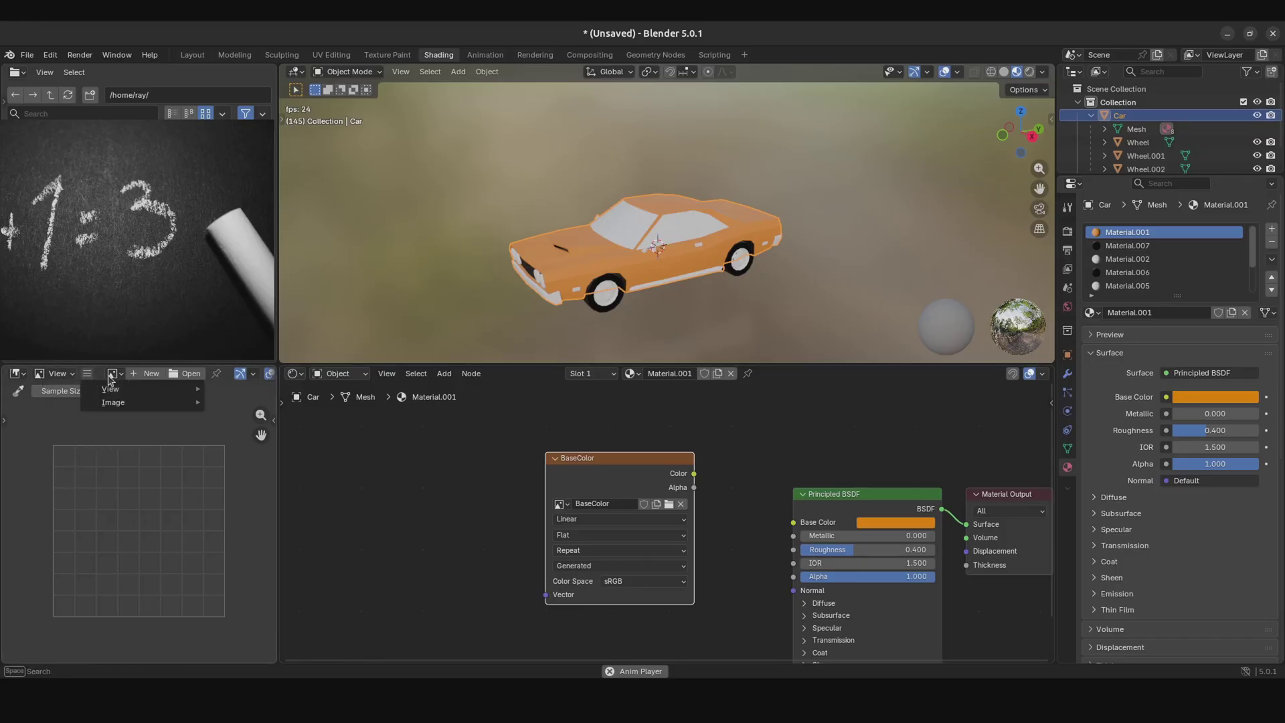
# Step: Display the BaseColor image in the image editor and widen that panel
pyautogui.click(113, 374)
pyautogui.click(137, 396)
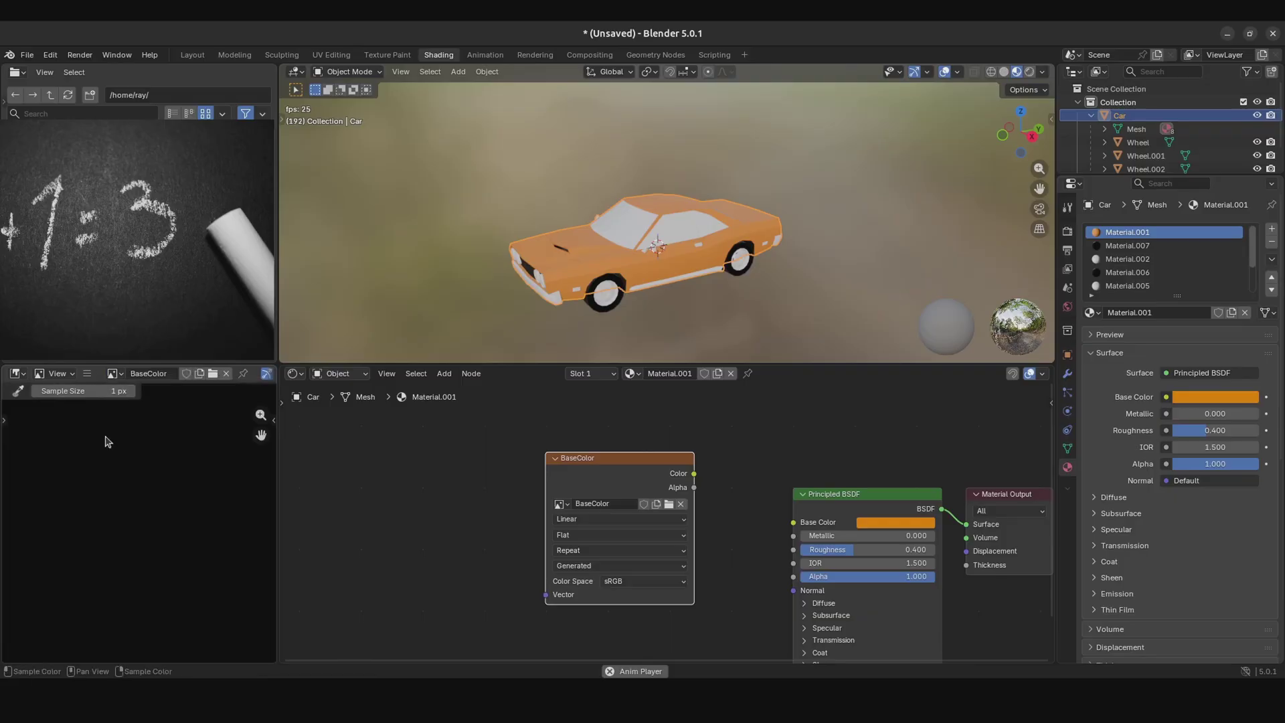
pyautogui.moveTo(277, 507); pyautogui.dragTo(331, 512)
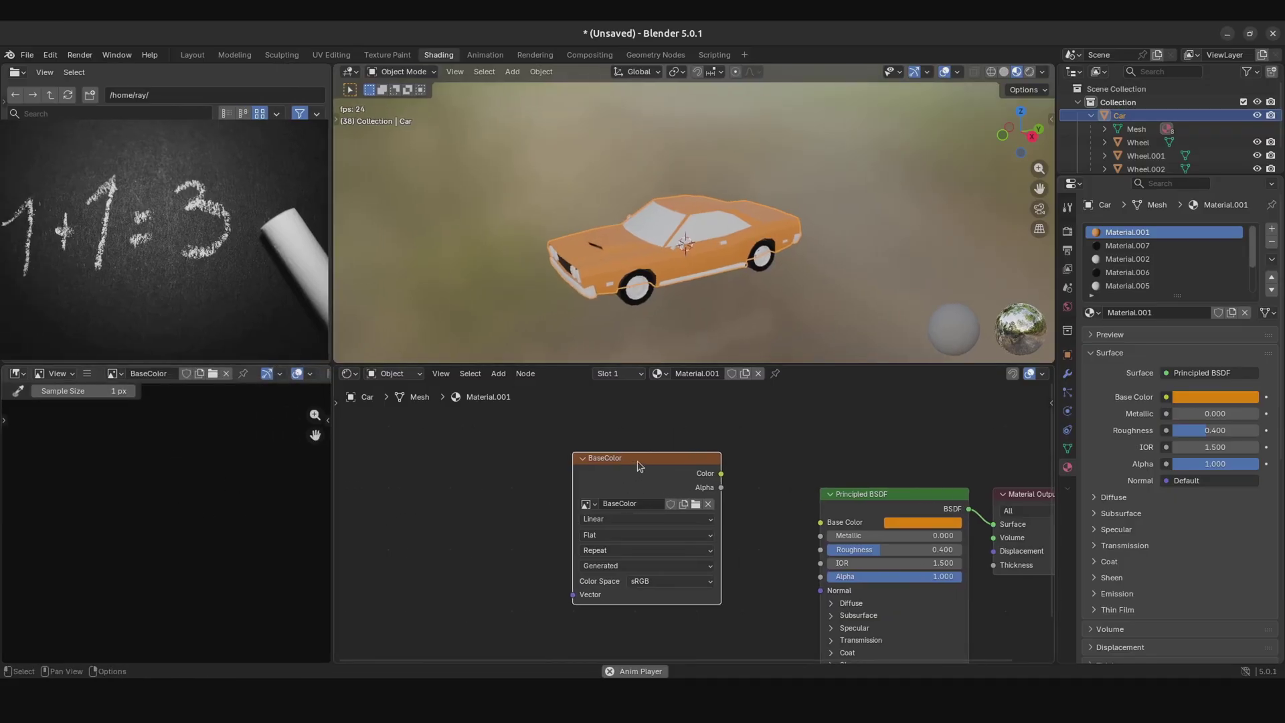
pyautogui.scroll(-3, 637, 467)
pyautogui.moveTo(755, 459); pyautogui.dragTo(699, 428, button='middle')
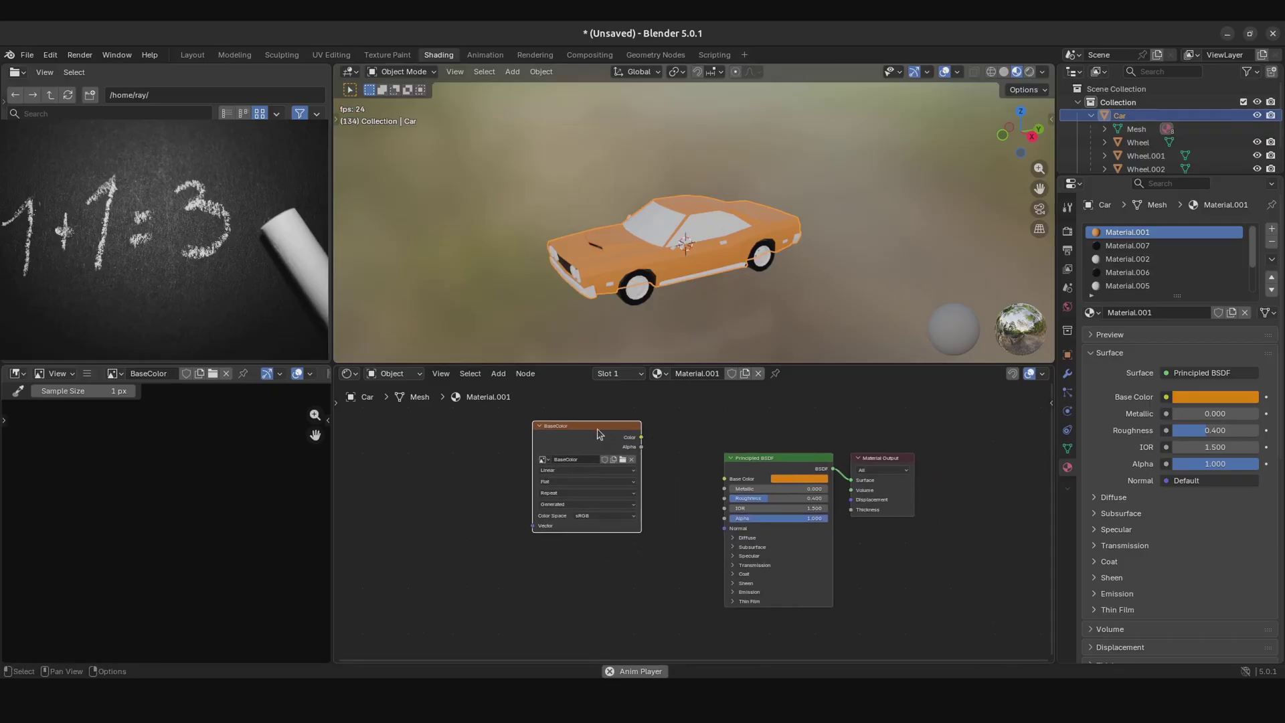
# Step: Check the material list, revert the car to Material.001, and copy the BaseColor node
pyautogui.click(664, 374)
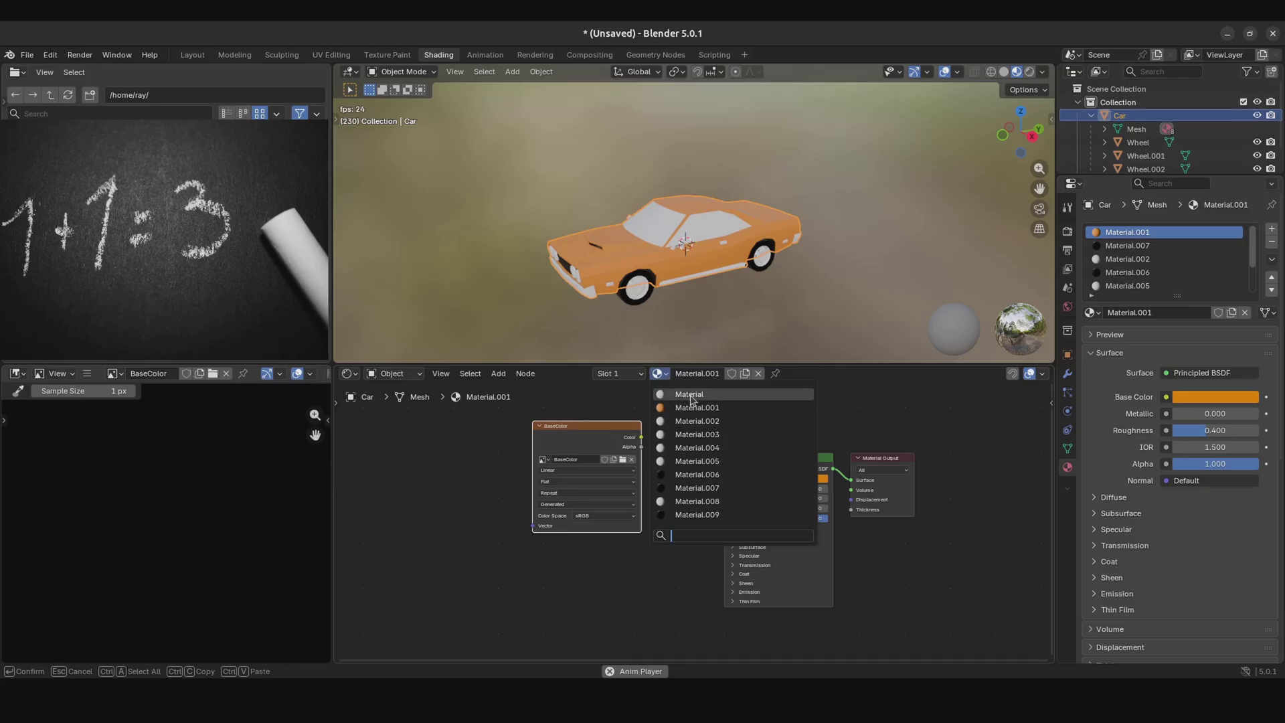
pyautogui.click(690, 395)
pyautogui.hotkey('ctrl', 'z')
pyautogui.hotkey('ctrl', 'v')
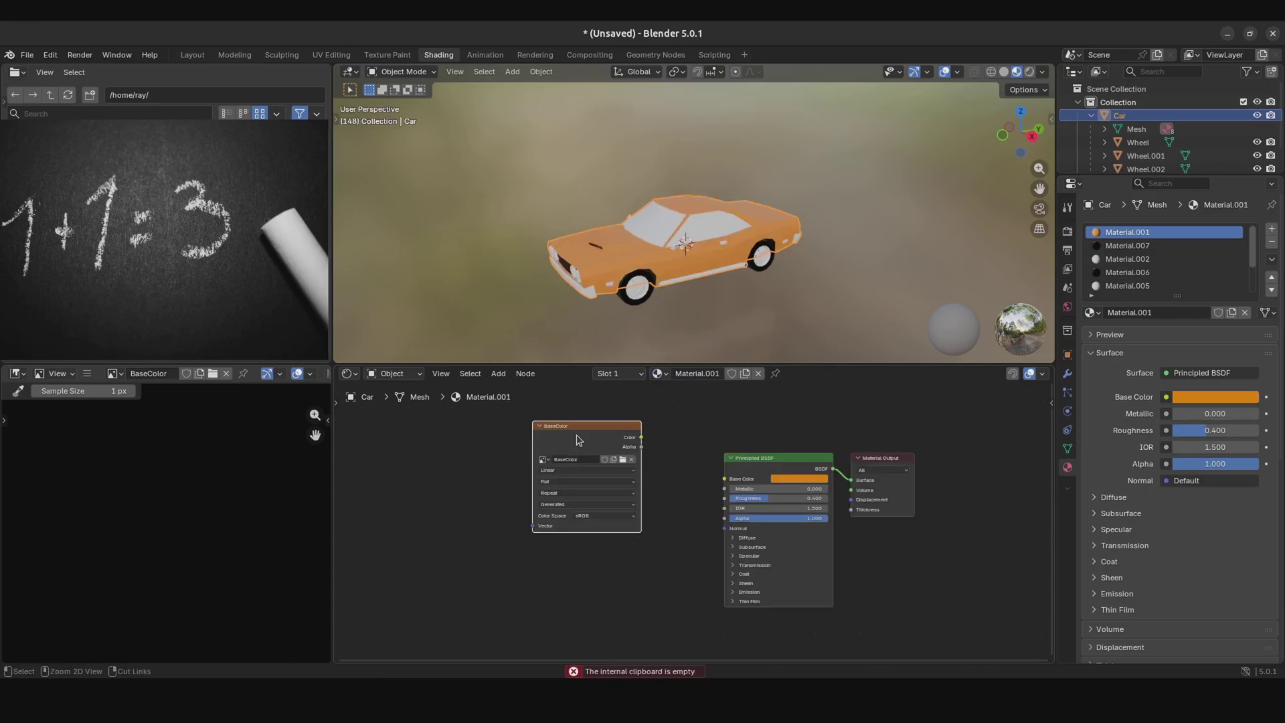
# Step: Paste the BaseColor node into Material.007, Material.002 and Material.006
pyautogui.click(1127, 245)
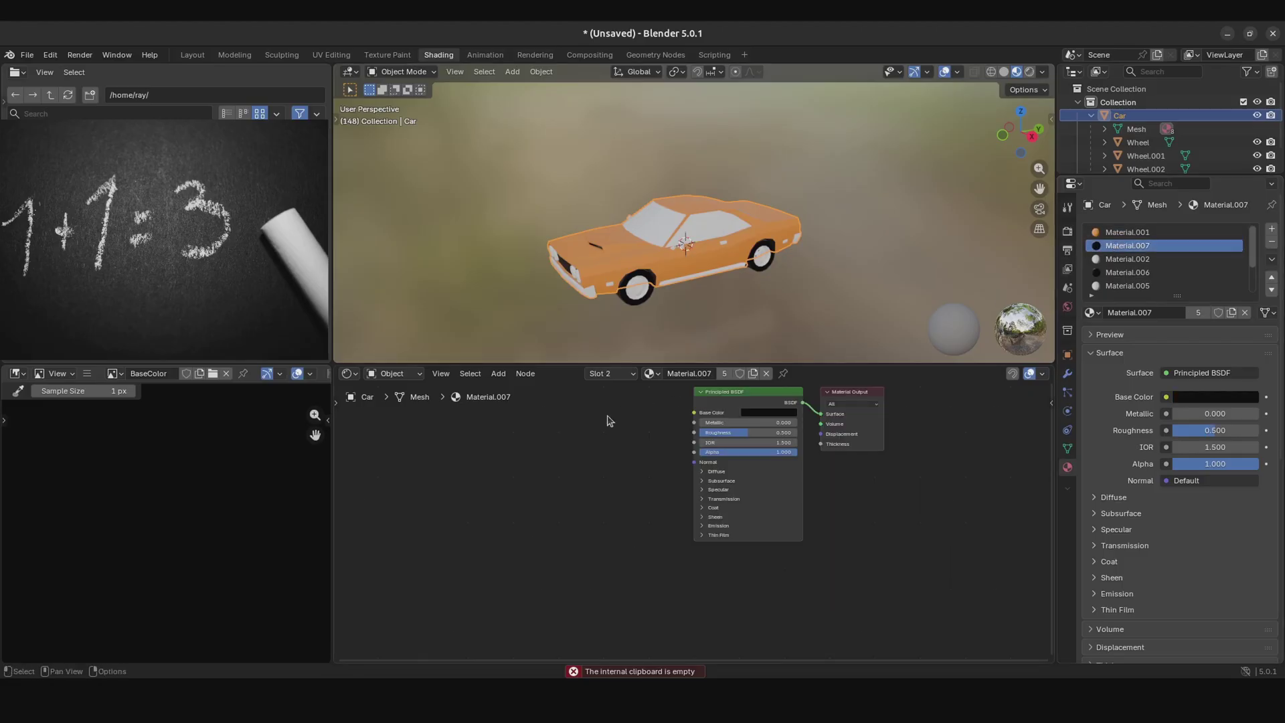
pyautogui.hotkey('ctrl', 'v')
pyautogui.moveTo(542, 395); pyautogui.dragTo(579, 397)
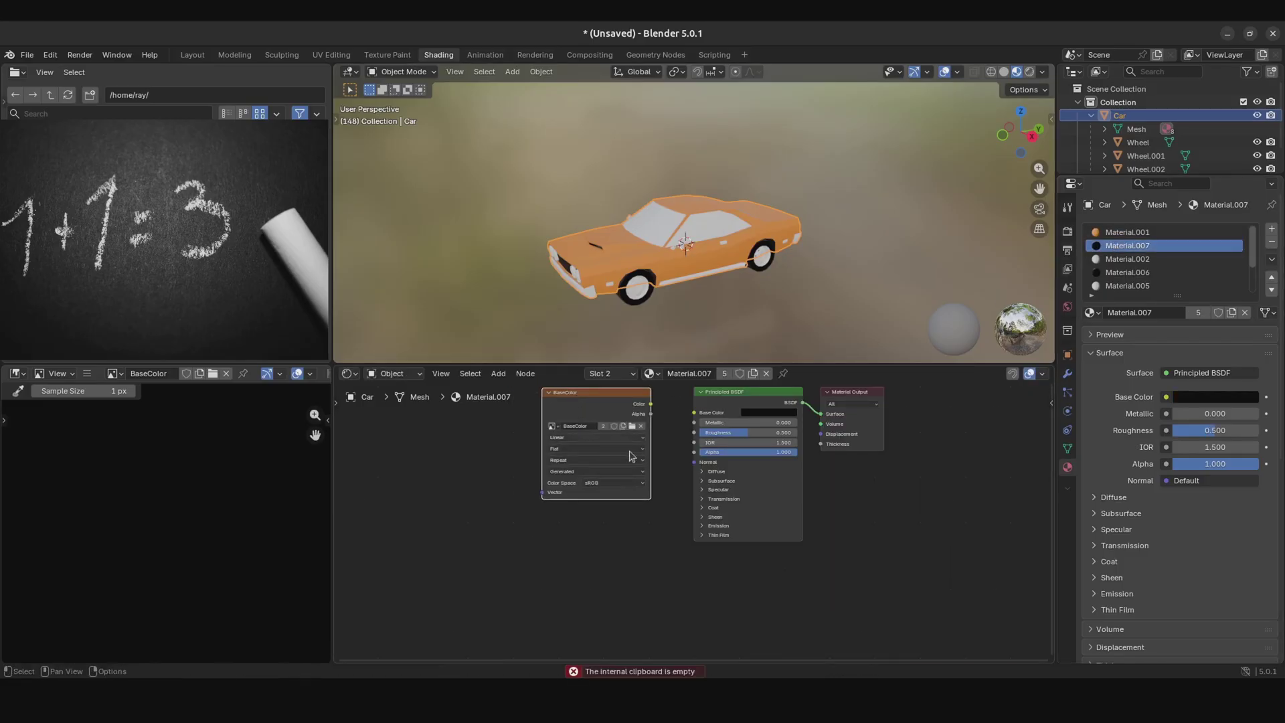
pyautogui.click(1127, 259)
pyautogui.hotkey('ctrl', 'v')
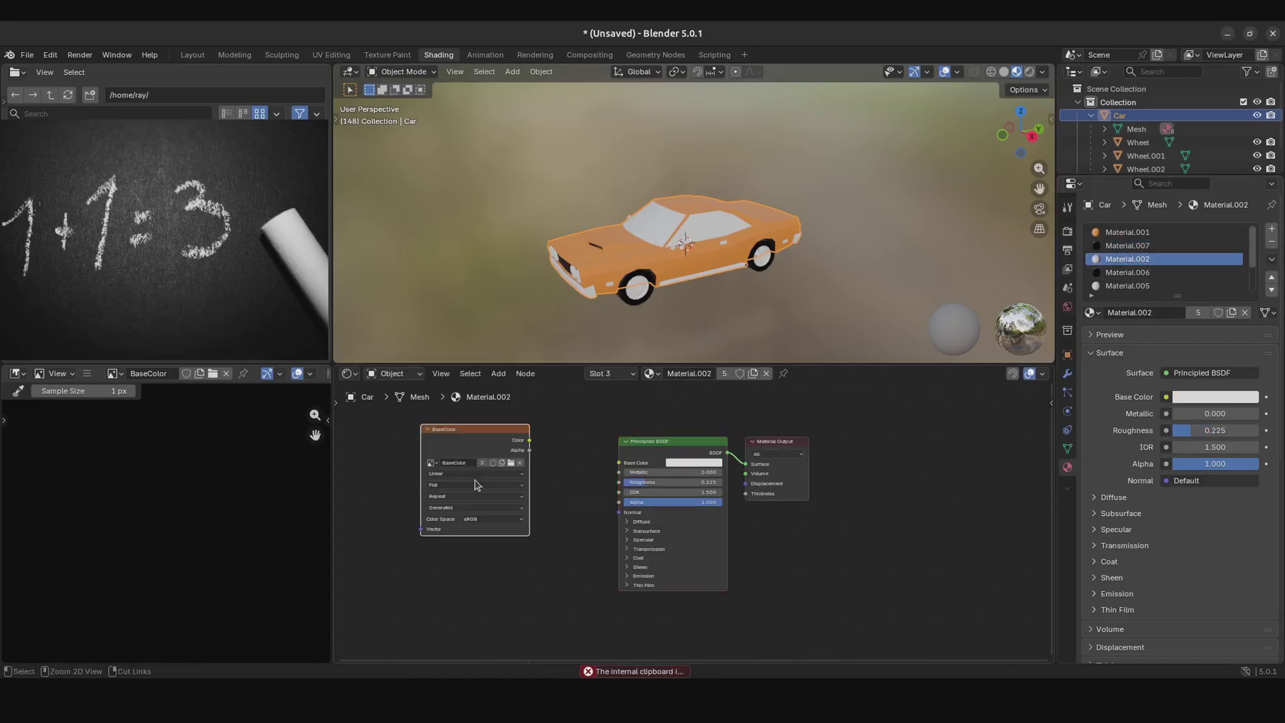
pyautogui.moveTo(479, 468); pyautogui.dragTo(521, 463)
pyautogui.scroll(-1, 1178, 274)
pyautogui.click(1177, 260)
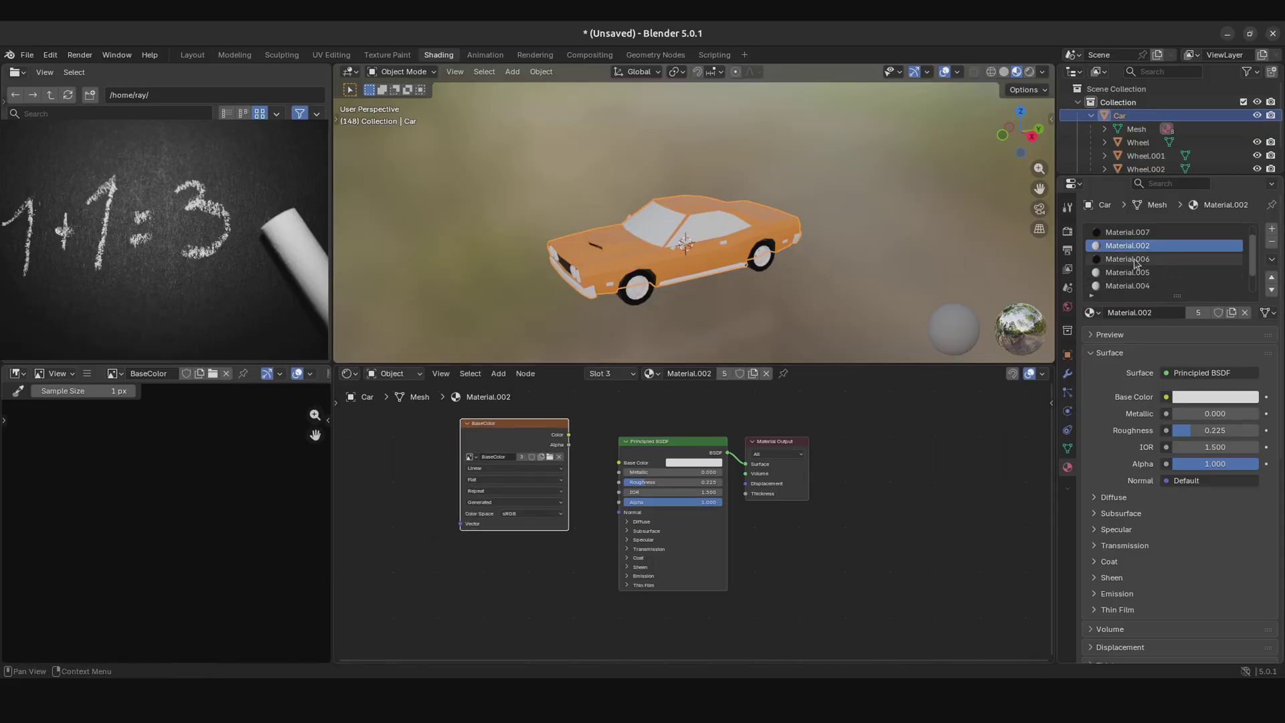
pyautogui.hotkey('ctrl', 'v')
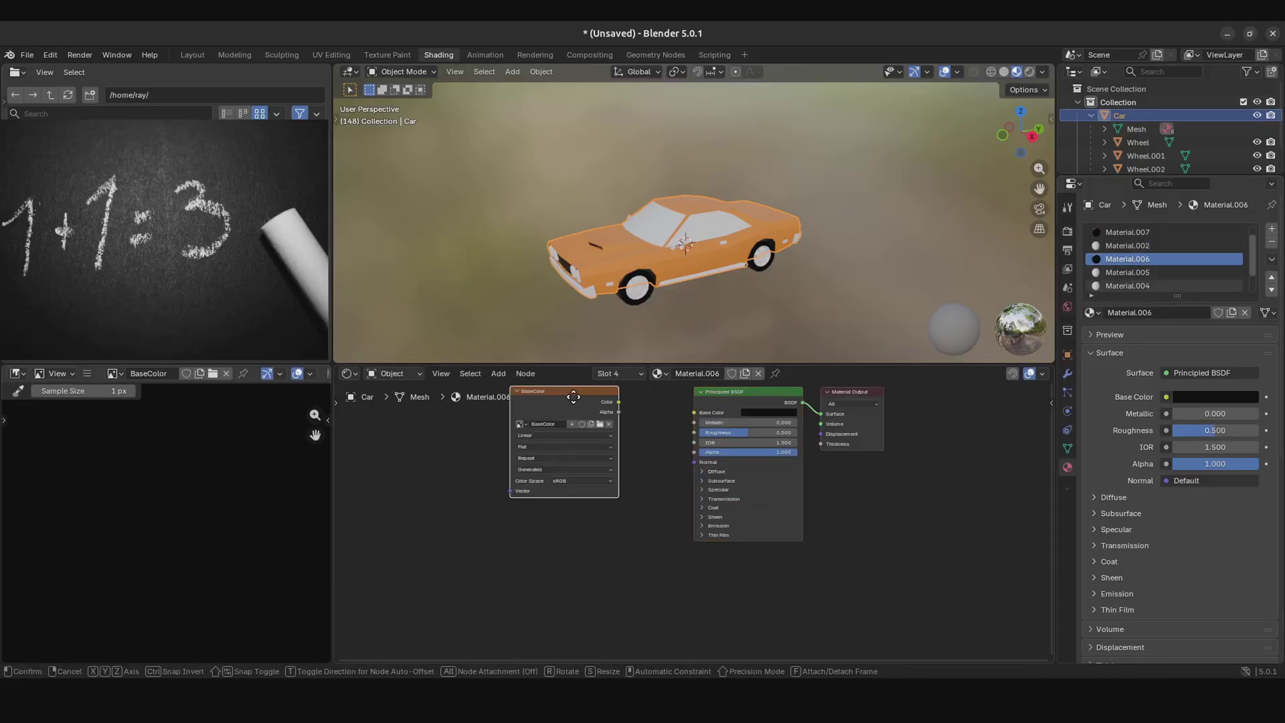
pyautogui.moveTo(571, 397); pyautogui.dragTo(599, 398)
# Step: Paste the BaseColor node into the remaining materials through Material.008, then reselect Material.001
pyautogui.scroll(-1, 1202, 262)
pyautogui.click(1201, 260)
pyautogui.hotkey('ctrl', 'v')
pyautogui.click(1198, 273)
pyautogui.hotkey('ctrl', 'v')
pyautogui.scroll(-1, 1198, 273)
pyautogui.click(1198, 273)
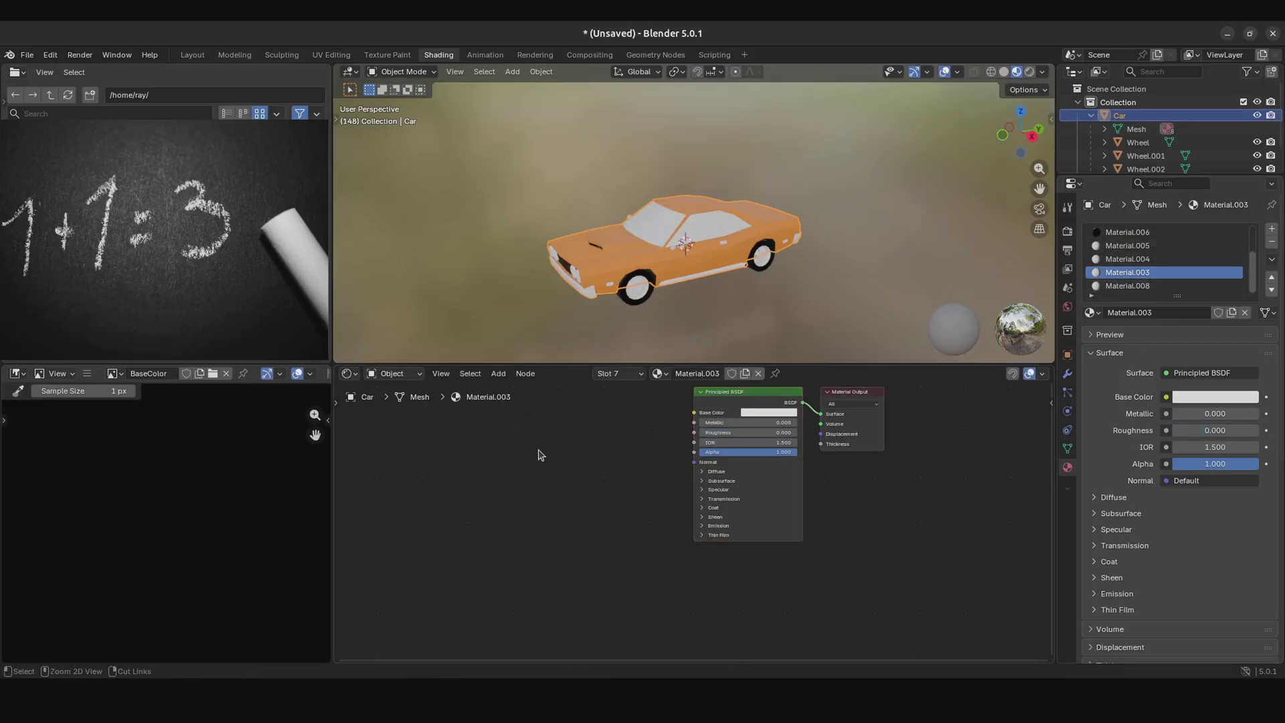
pyautogui.keyDown('ctrl'); pyautogui.scroll(-1, 541, 455); pyautogui.keyUp('ctrl')
pyautogui.hotkey('ctrl', 'v')
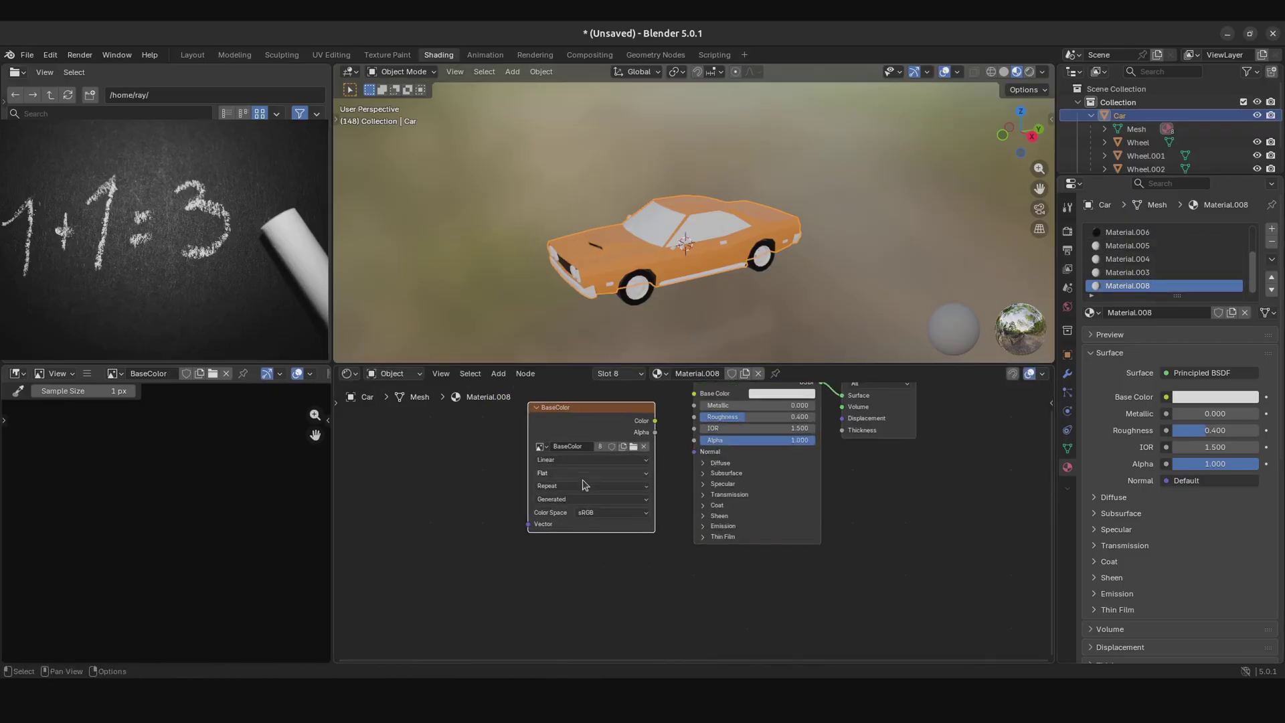
pyautogui.scroll(1, 585, 483)
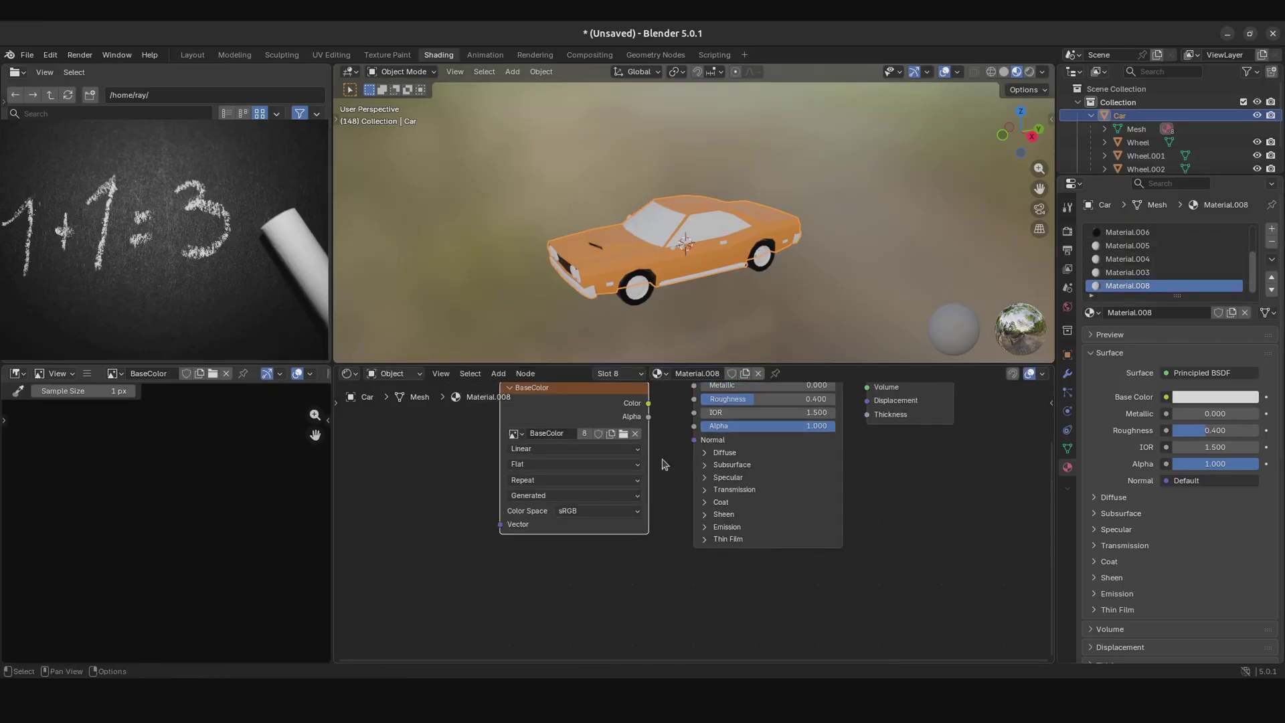
pyautogui.moveTo(1255, 272); pyautogui.dragTo(1262, 223)
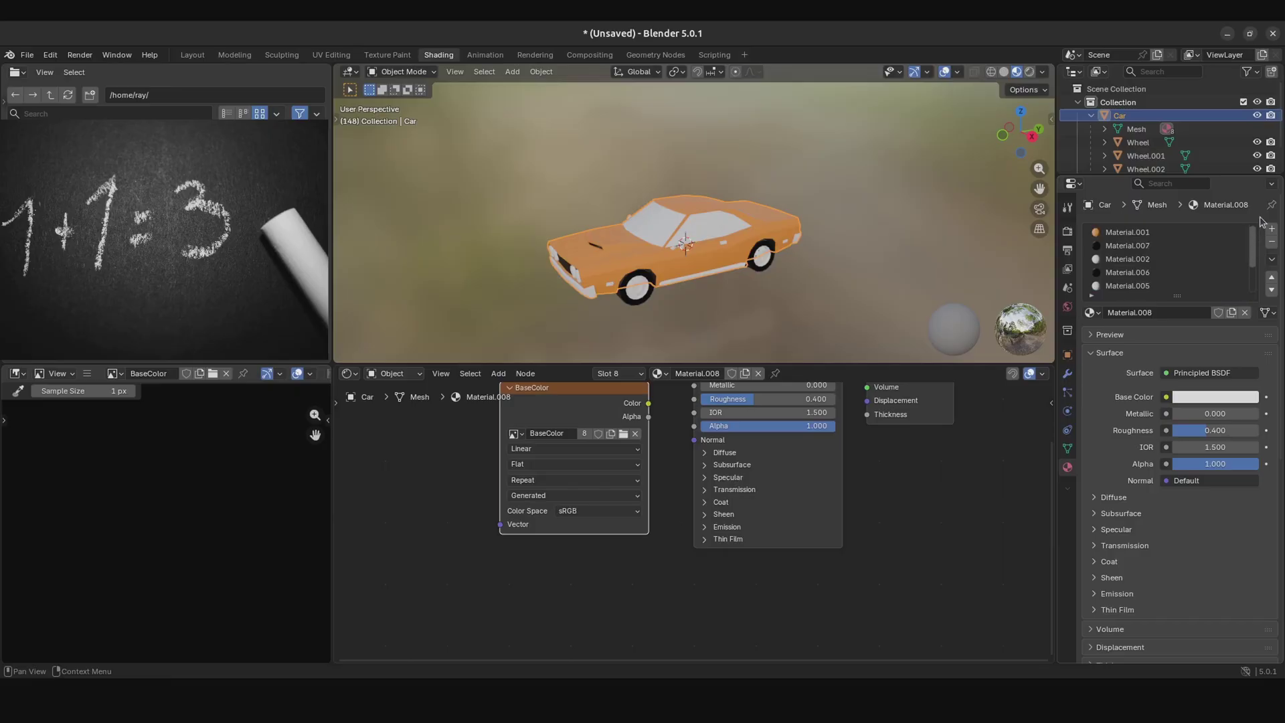
pyautogui.click(1126, 231)
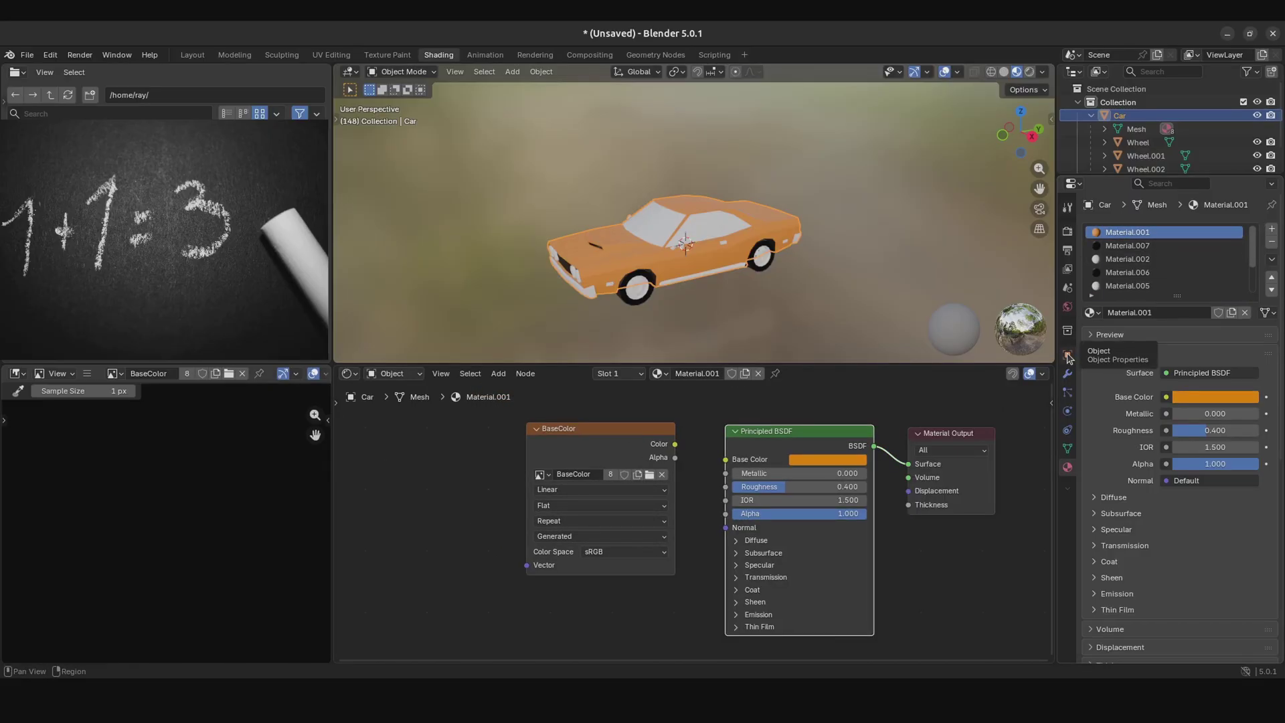
# Step: Switch the render engine to Cycles and collapse the Sampling panel
pyautogui.click(1069, 235)
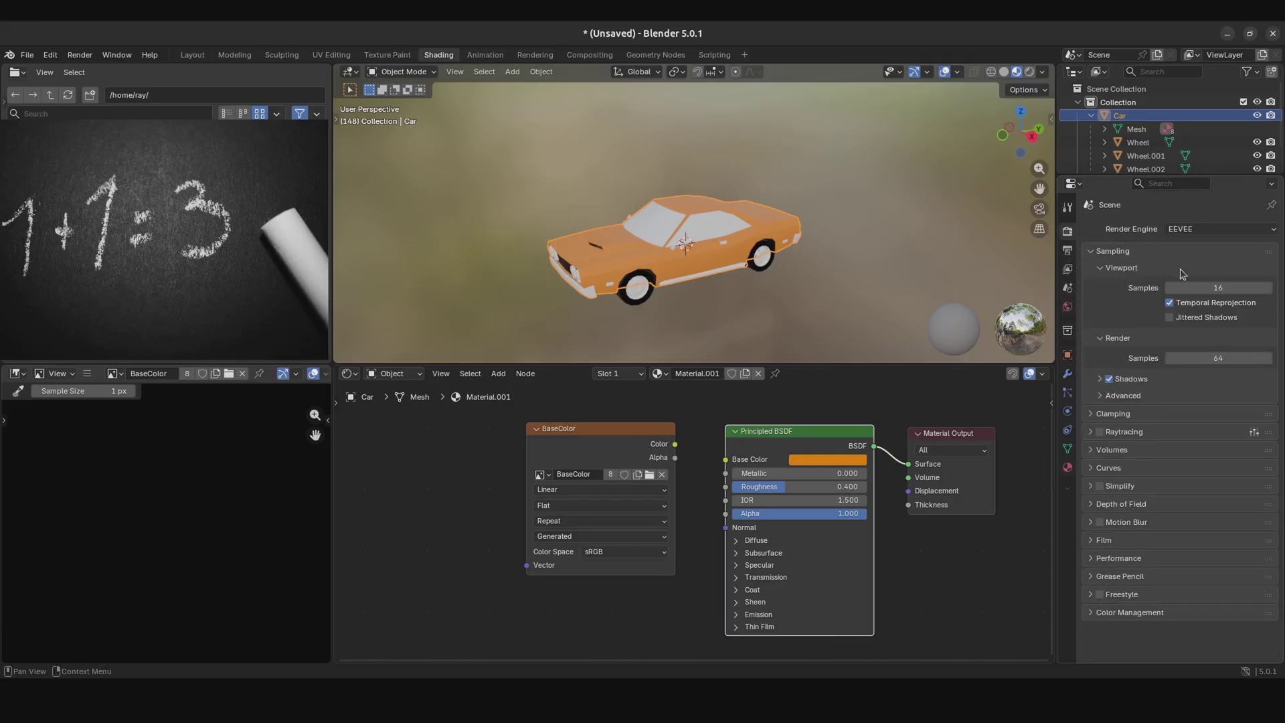
pyautogui.click(1239, 230)
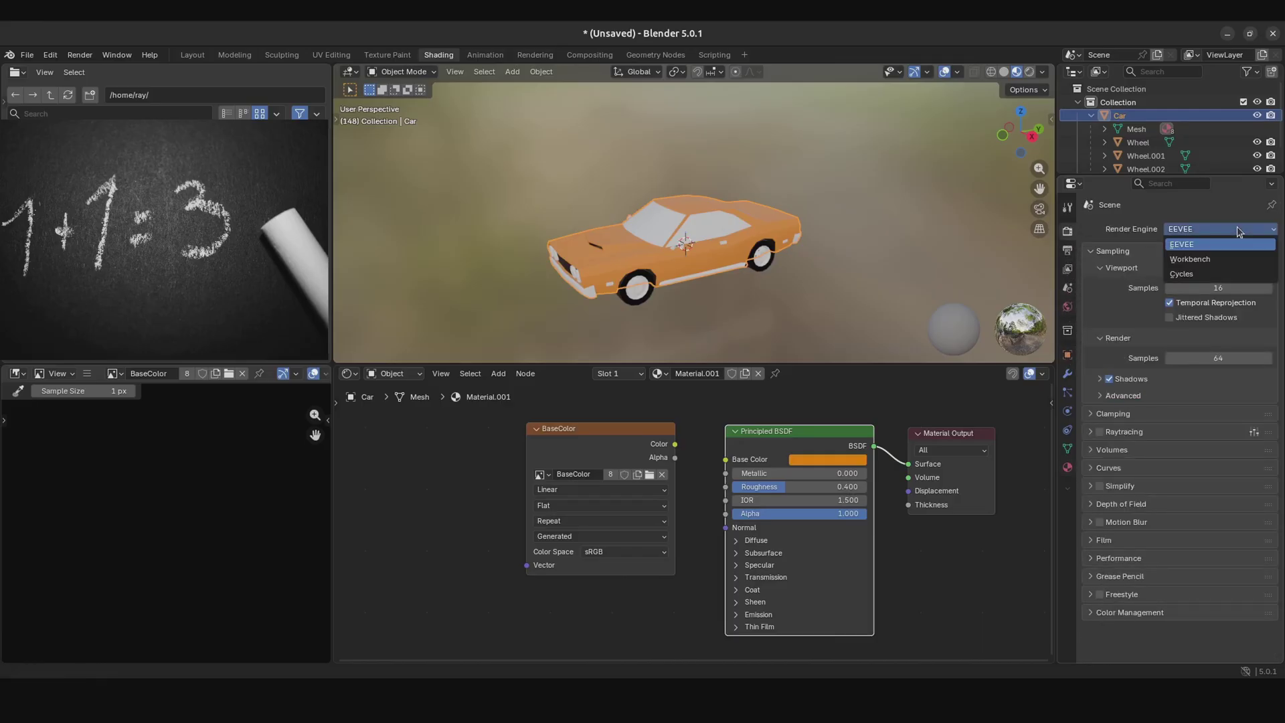
pyautogui.click(1195, 275)
pyautogui.scroll(-2, 1111, 255)
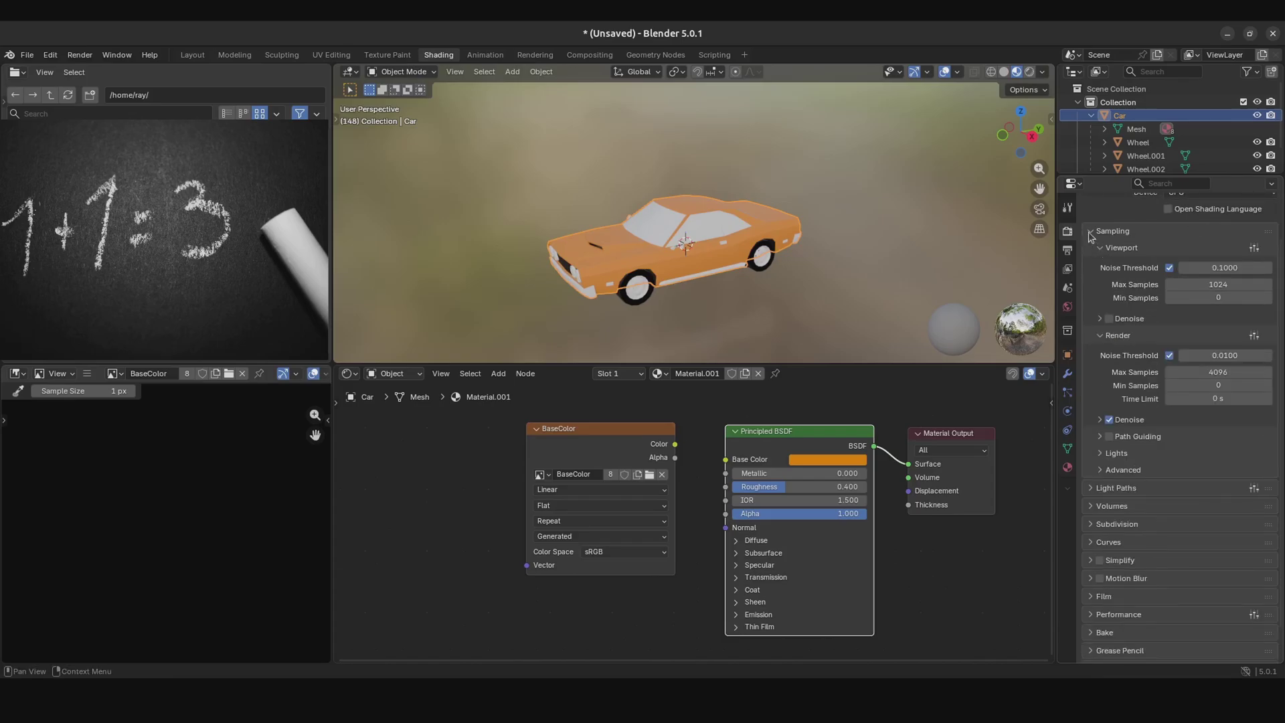
pyautogui.click(1089, 233)
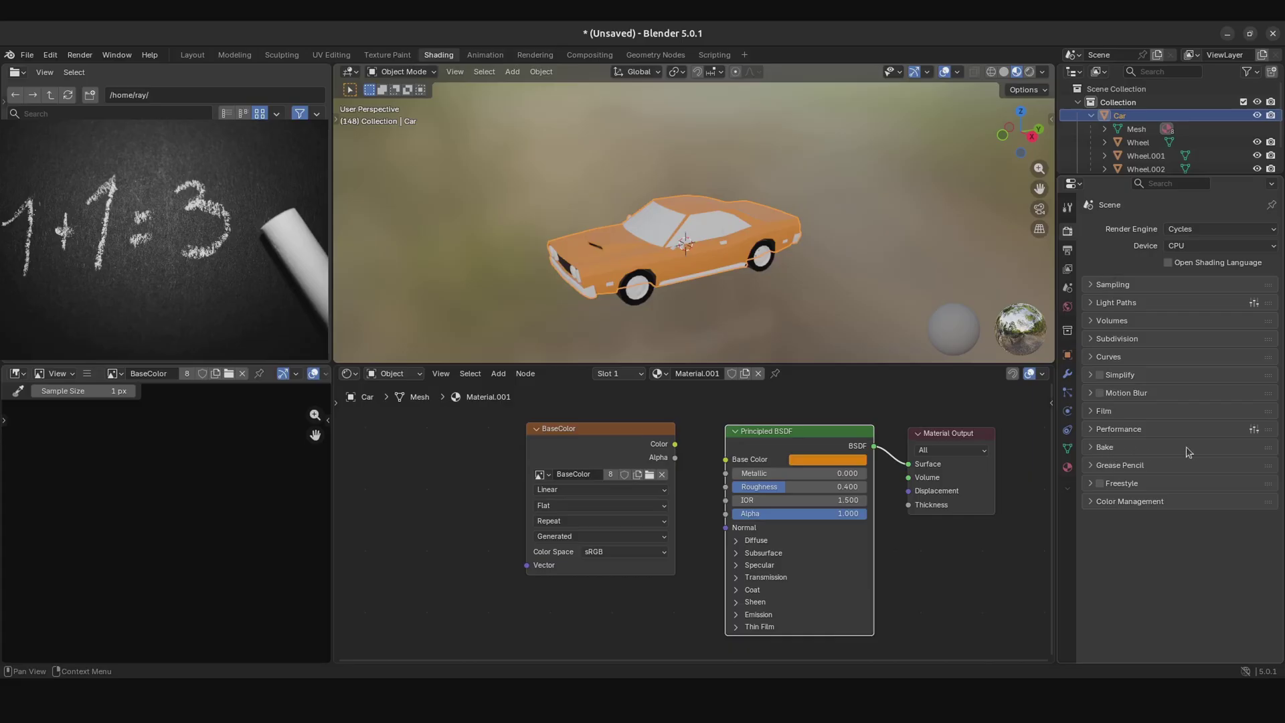
# Step: Move the Bake panel up, expand it, and set the bake type to Diffuse
pyautogui.moveTo(1272, 447); pyautogui.dragTo(1267, 309)
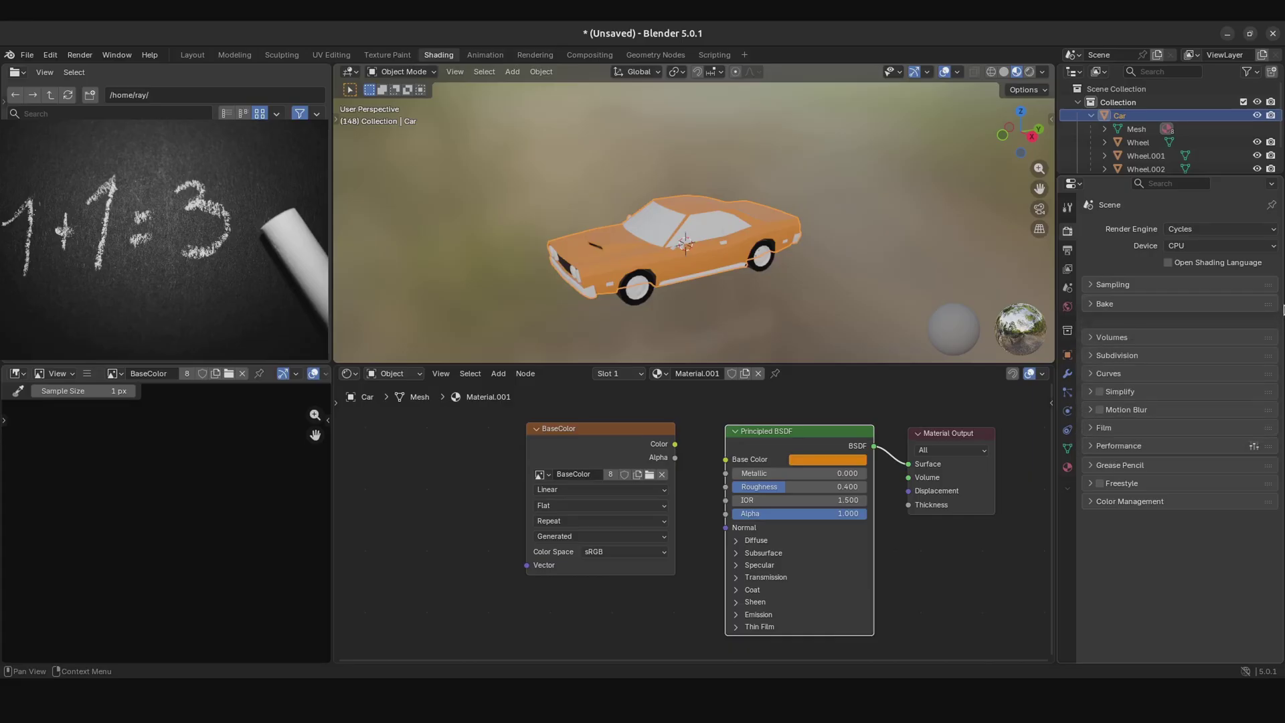
pyautogui.click(1125, 303)
pyautogui.scroll(-2, 1140, 338)
pyautogui.click(1228, 305)
pyautogui.click(1227, 304)
pyautogui.click(1228, 305)
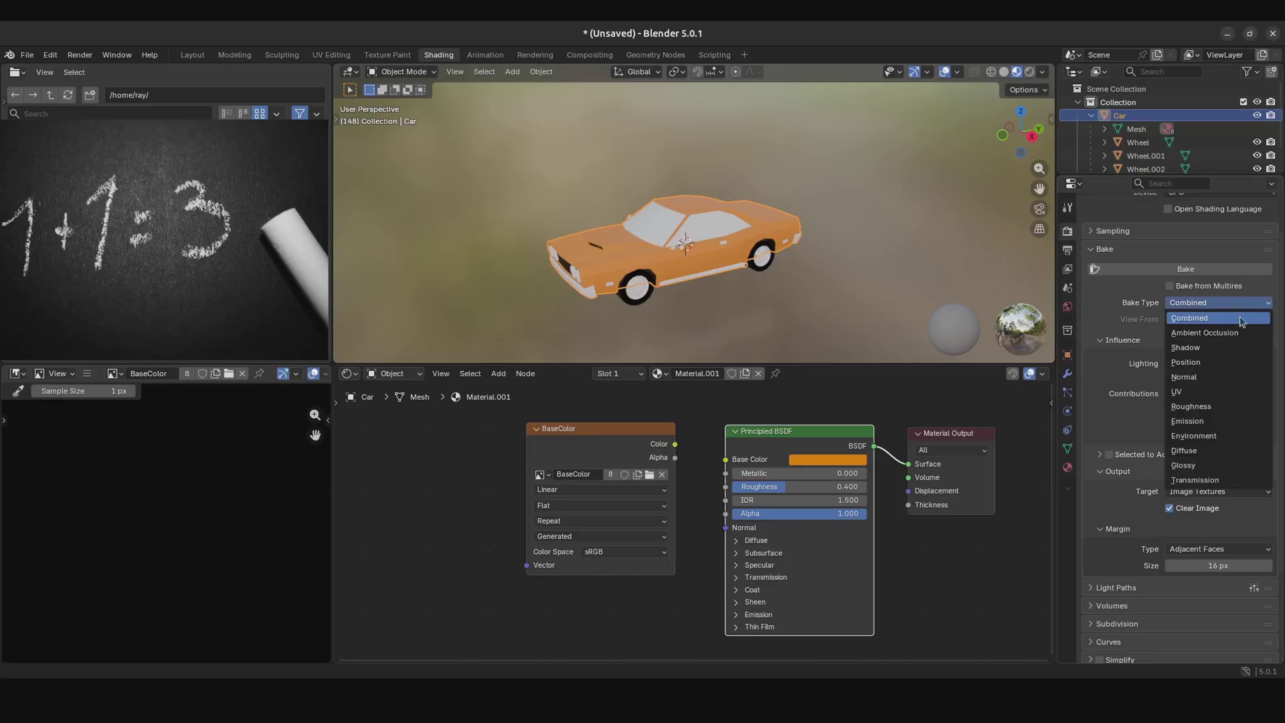
pyautogui.click(1185, 451)
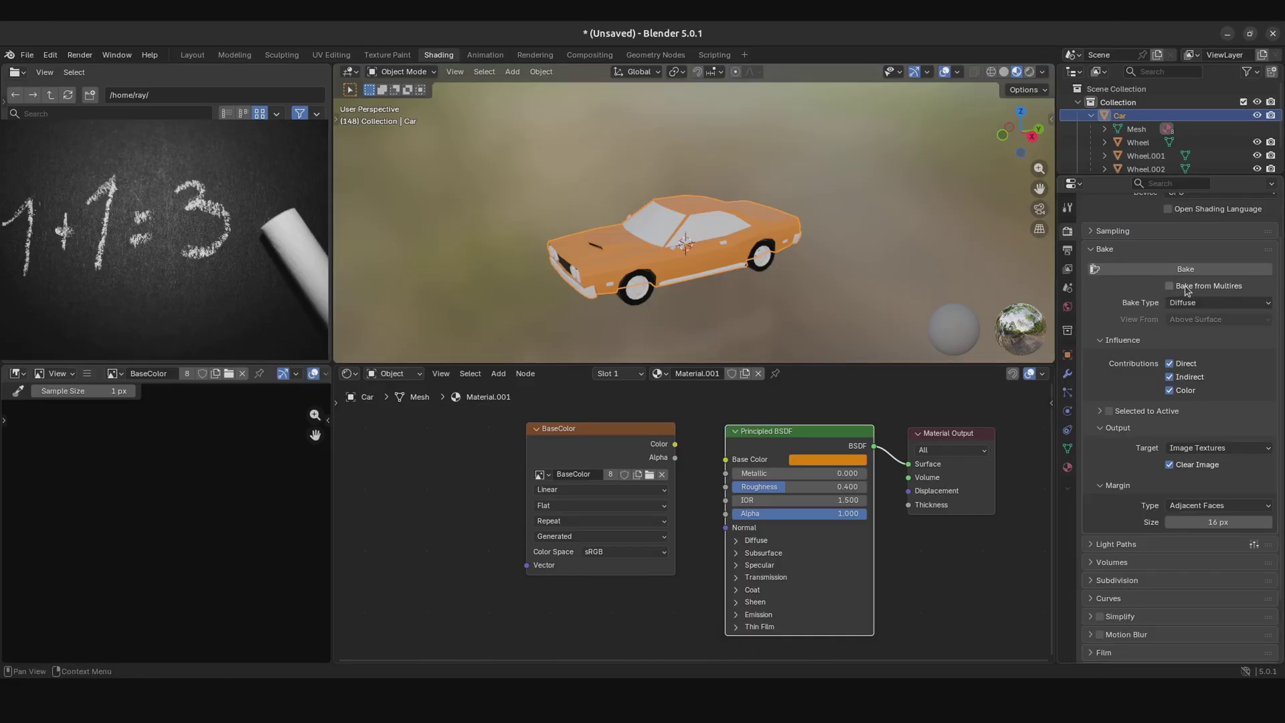
# Step: Keep Image Textures as the bake target and select the BaseColor node as destination
pyautogui.scroll(-1, 1148, 364)
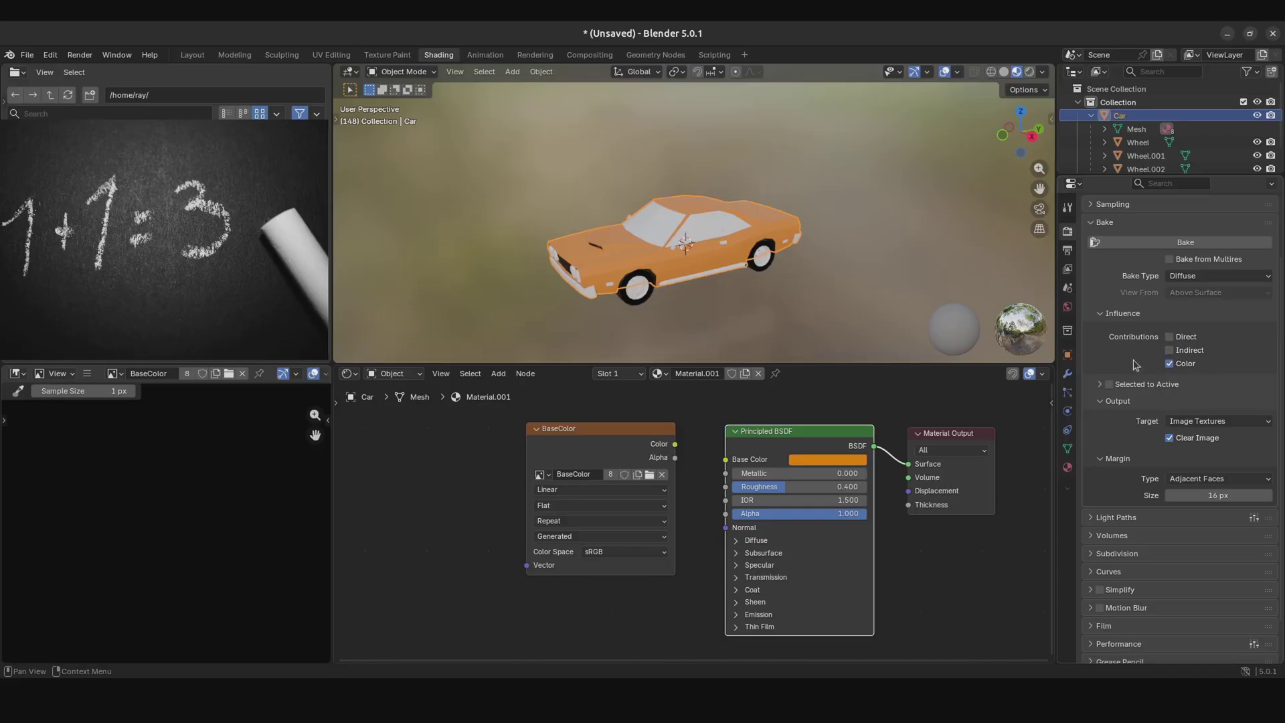
pyautogui.scroll(-1, 1136, 364)
pyautogui.scroll(-1, 1112, 378)
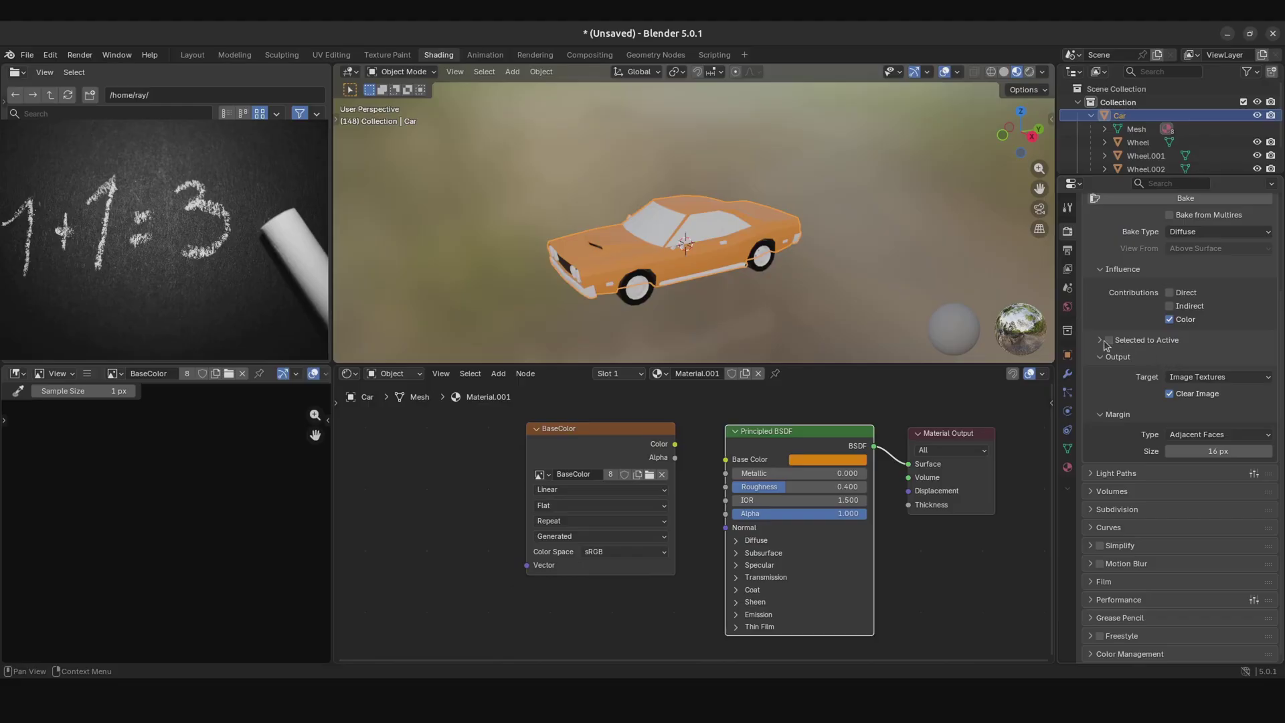
pyautogui.click(1218, 378)
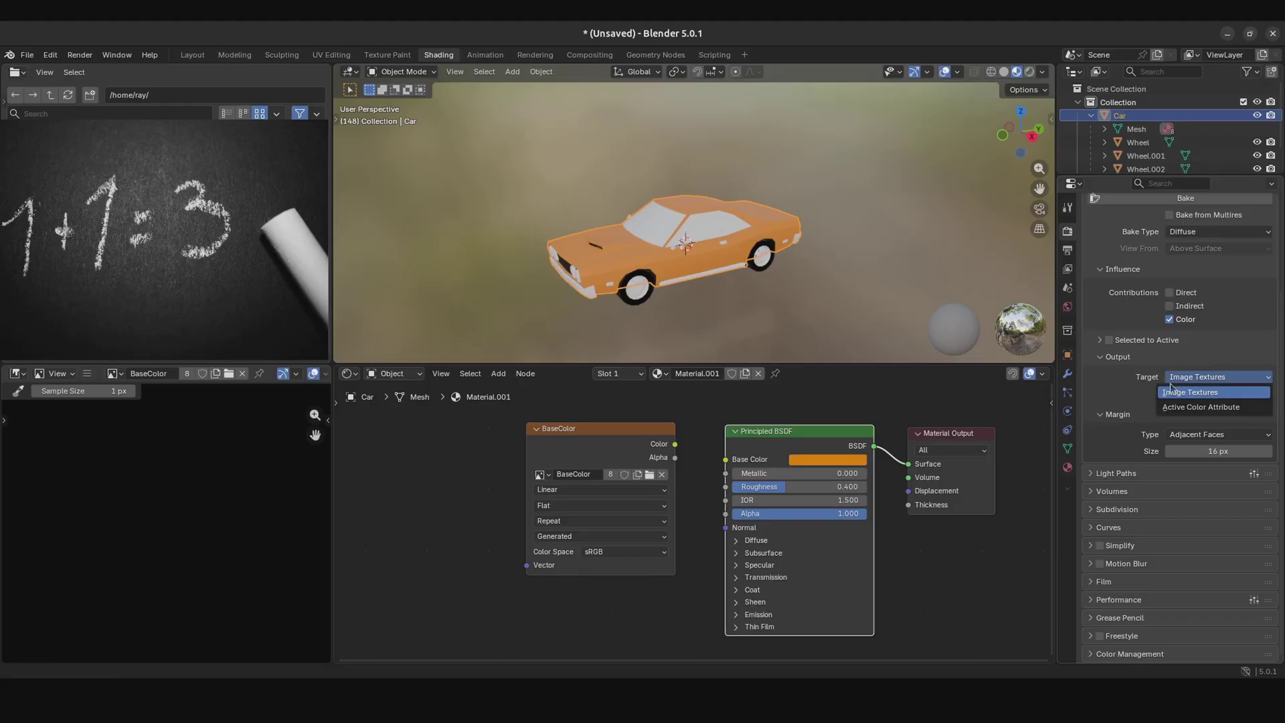
pyautogui.click(1182, 399)
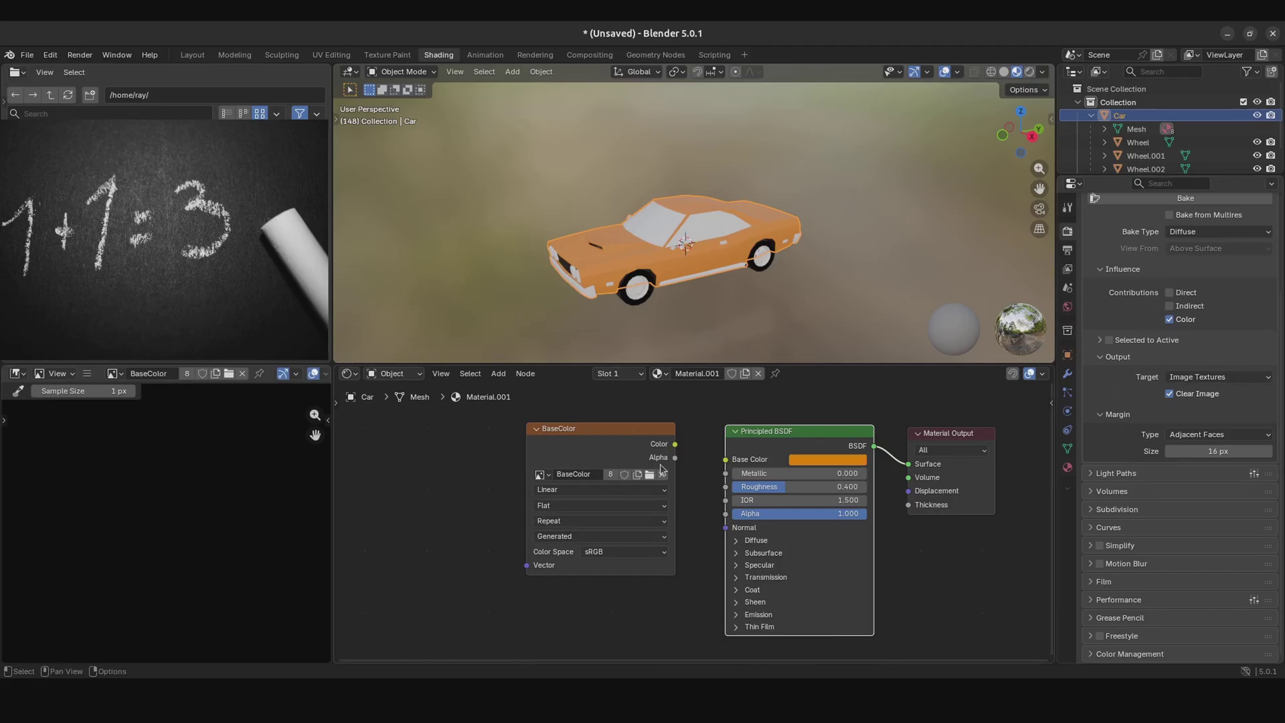
pyautogui.click(580, 442)
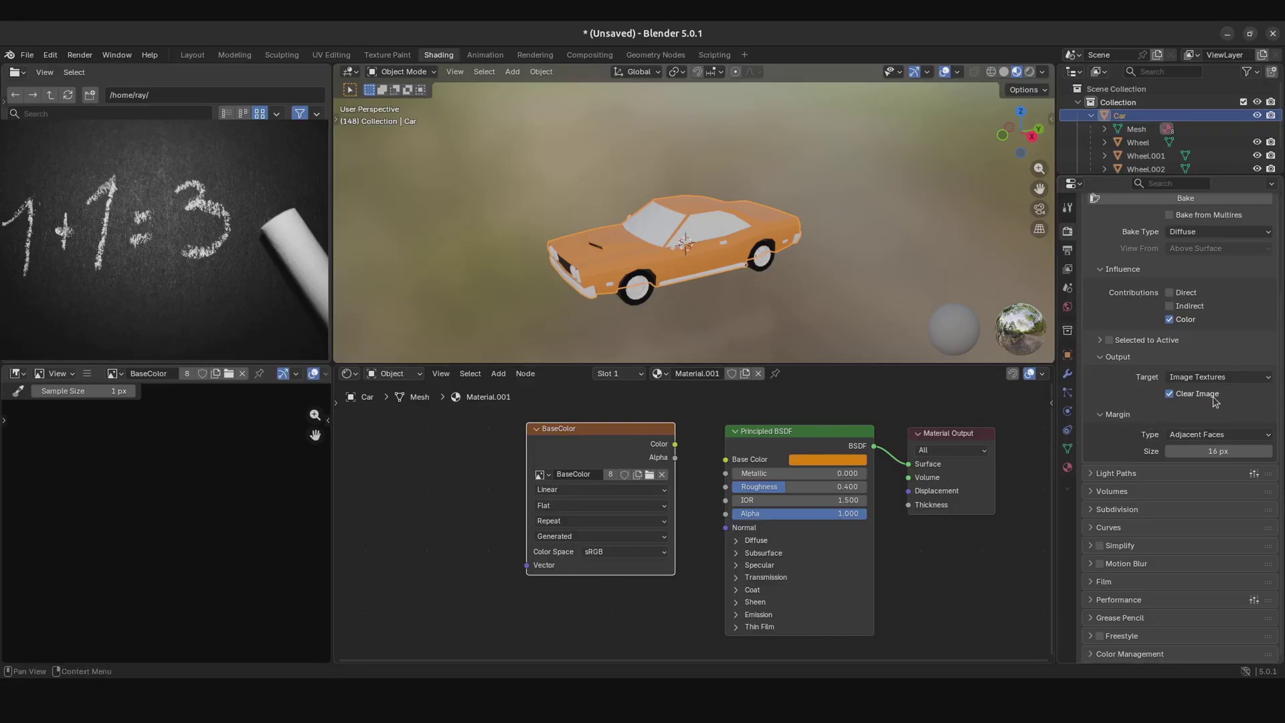
pyautogui.scroll(5, 1117, 398)
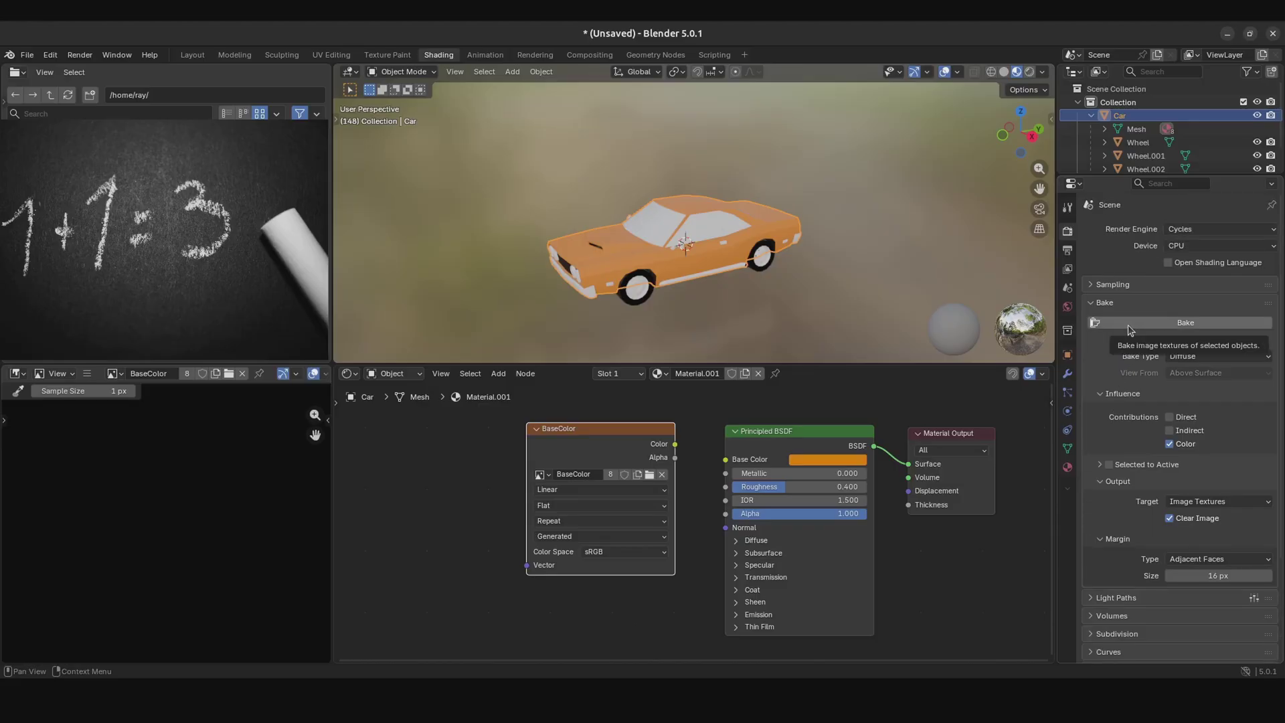
# Step: Set the device to GPU Compute and bake the Diffuse colours into BaseColor
pyautogui.click(1210, 247)
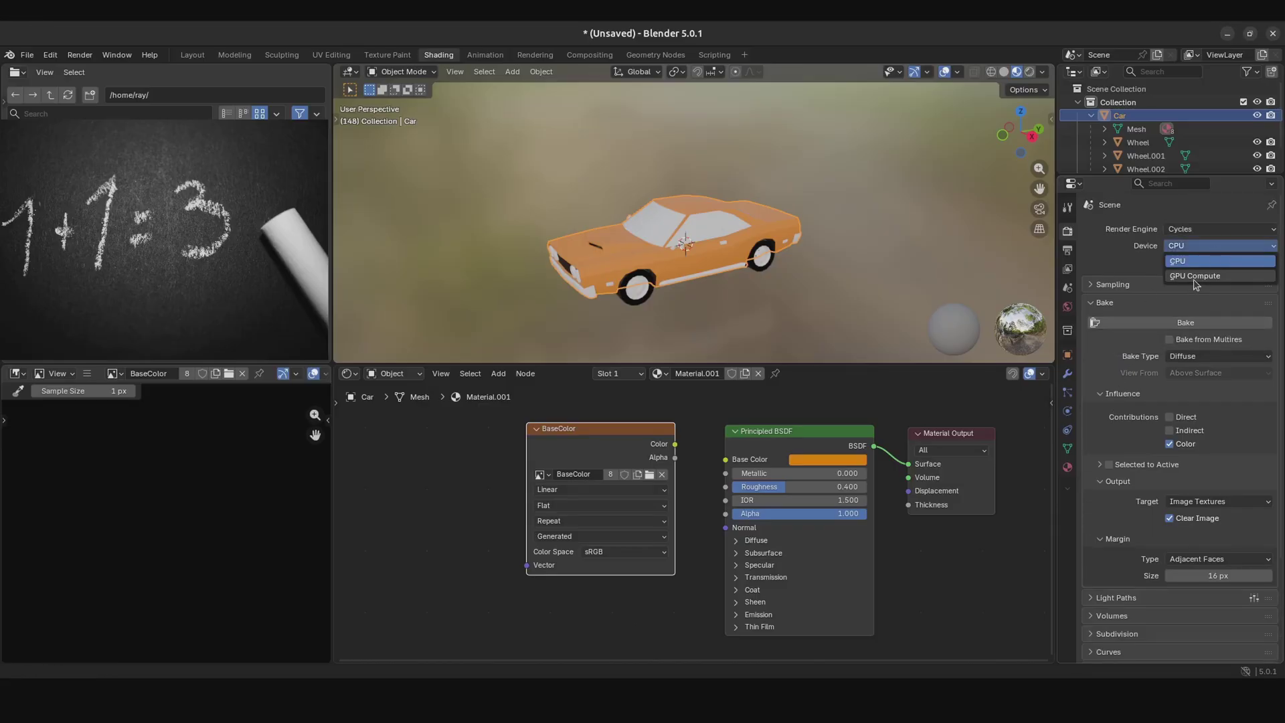
pyautogui.click(1192, 276)
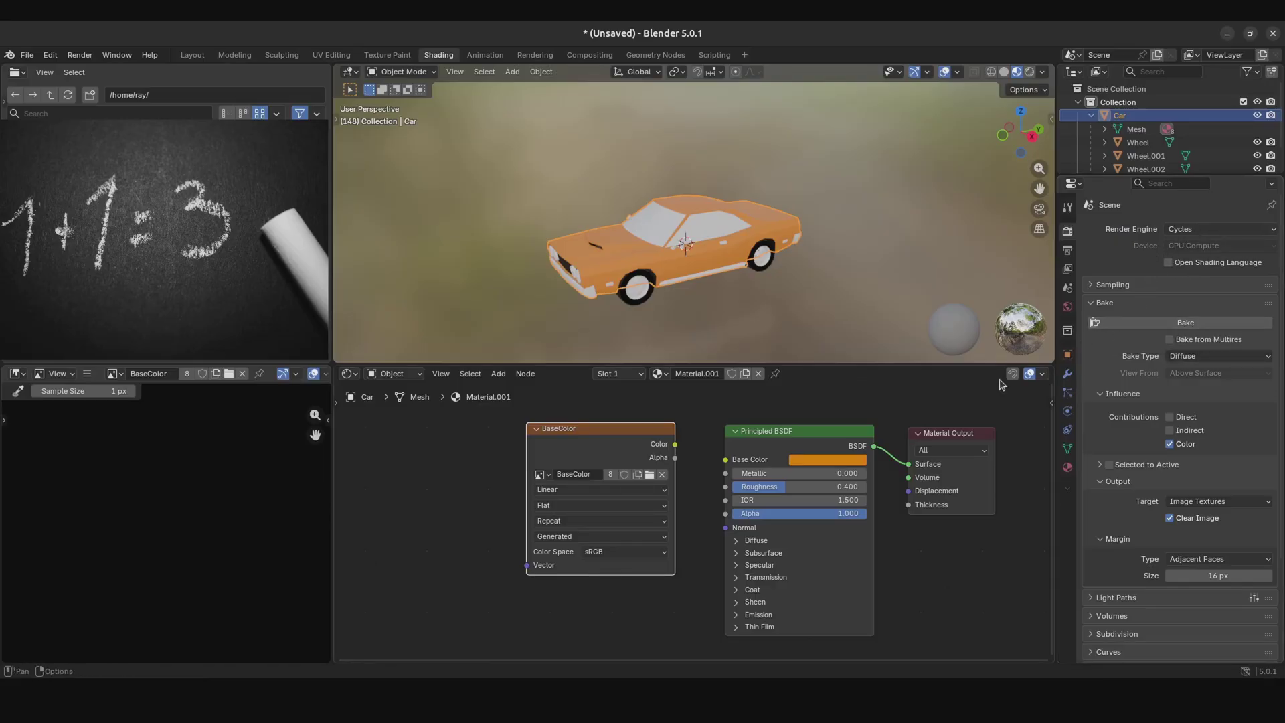
pyautogui.click(1139, 324)
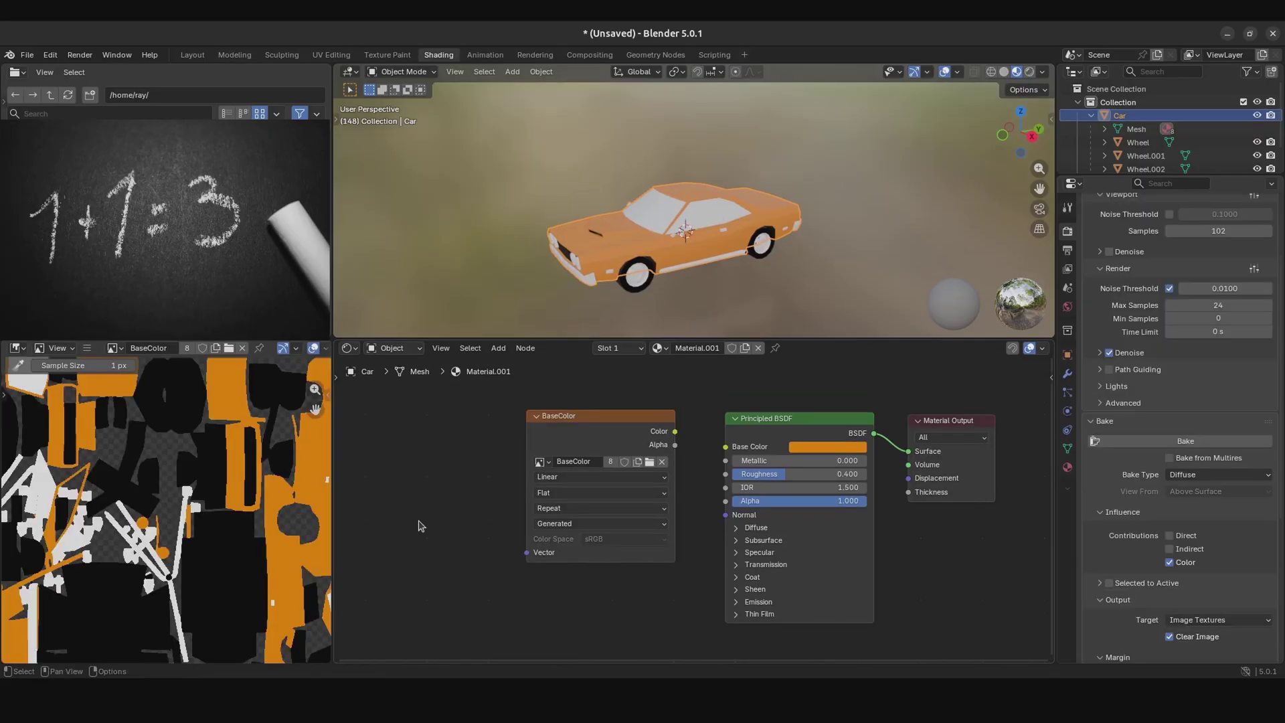
pyautogui.scroll(-4, 172, 475)
pyautogui.scroll(3, 117, 477)
pyautogui.press('Home')
pyautogui.keyDown('shift'); pyautogui.moveTo(124, 526); pyautogui.dragTo(221, 451, button='middle'); pyautogui.keyUp('shift')
pyautogui.scroll(4, 153, 537)
pyautogui.keyDown('shift'); pyautogui.moveTo(172, 543); pyautogui.dragTo(167, 575, button='middle'); pyautogui.keyUp('shift')
pyautogui.scroll(4, 163, 600)
pyautogui.scroll(-6, 189, 548)
pyautogui.scroll(2, 184, 455)
pyautogui.keyDown('shift'); pyautogui.moveTo(184, 456); pyautogui.dragTo(180, 559, button='middle'); pyautogui.keyUp('shift')
pyautogui.scroll(-2, 210, 505)
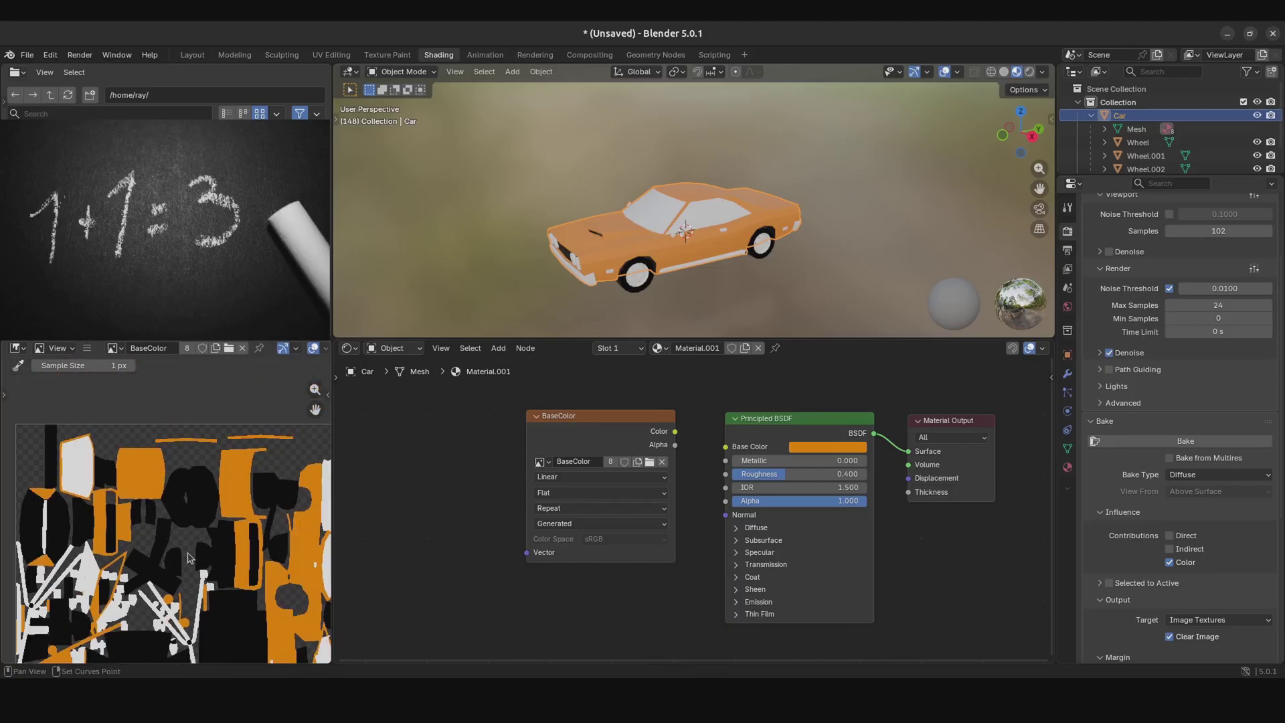
pyautogui.scroll(1, 181, 536)
pyautogui.scroll(2, 184, 516)
pyautogui.keyDown('shift'); pyautogui.moveTo(184, 515); pyautogui.dragTo(165, 478, button='middle'); pyautogui.keyUp('shift')
pyautogui.scroll(-3, 166, 480)
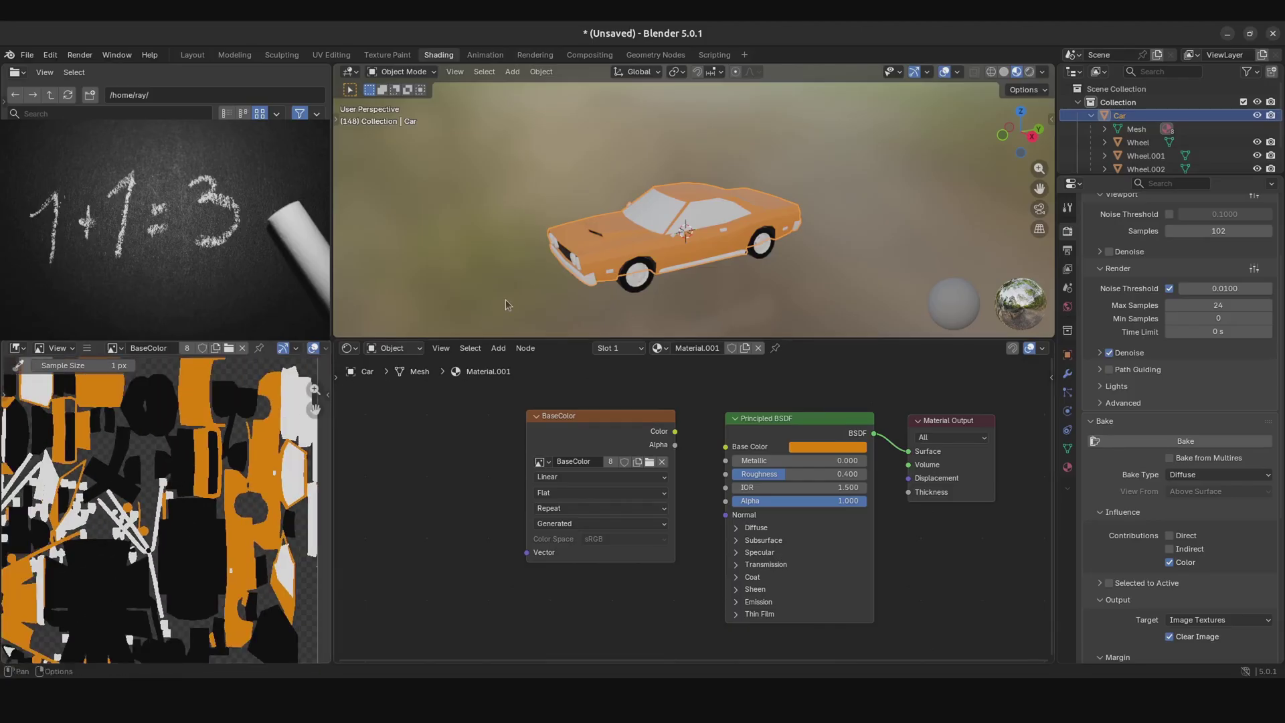
pyautogui.scroll(-2, 230, 507)
pyautogui.scroll(3, 231, 506)
pyautogui.moveTo(241, 495); pyautogui.dragTo(258, 466, button='middle')
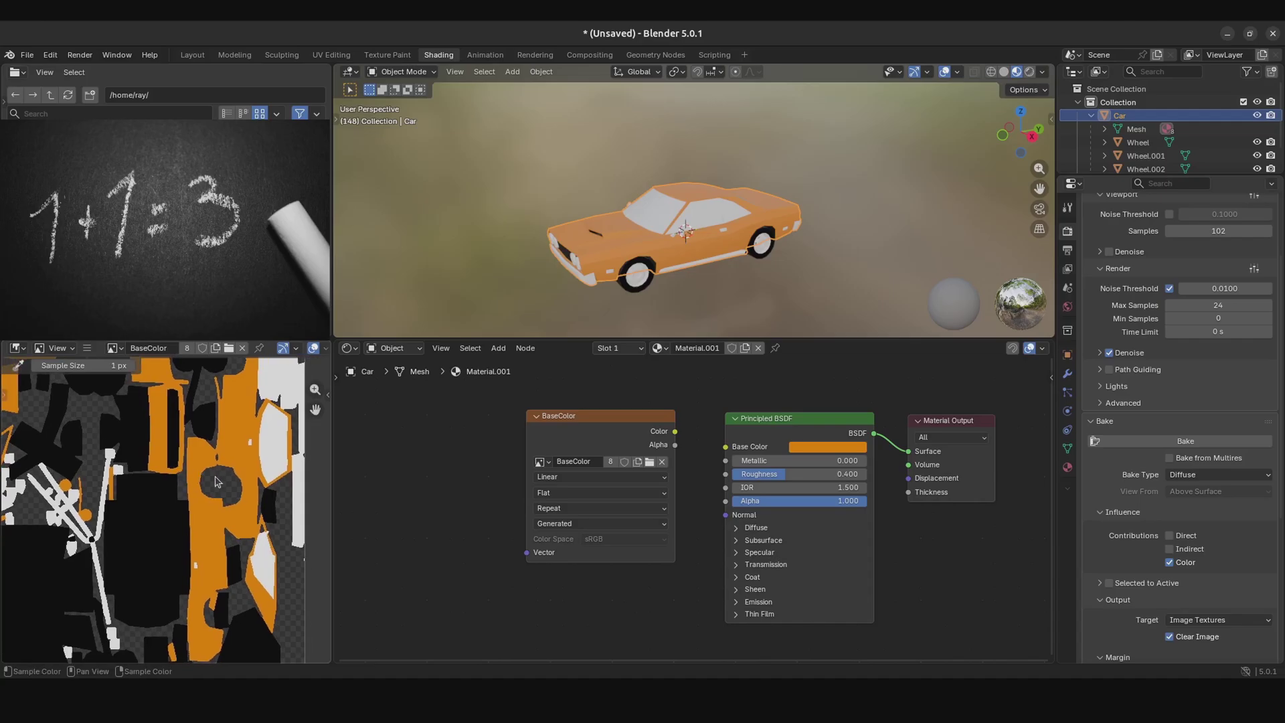
pyautogui.scroll(-1, 231, 529)
pyautogui.moveTo(184, 586); pyautogui.dragTo(204, 533, button='middle')
pyautogui.scroll(2, 204, 534)
pyautogui.keyDown('shift'); pyautogui.moveTo(160, 445); pyautogui.dragTo(196, 565, button='middle'); pyautogui.keyUp('shift')
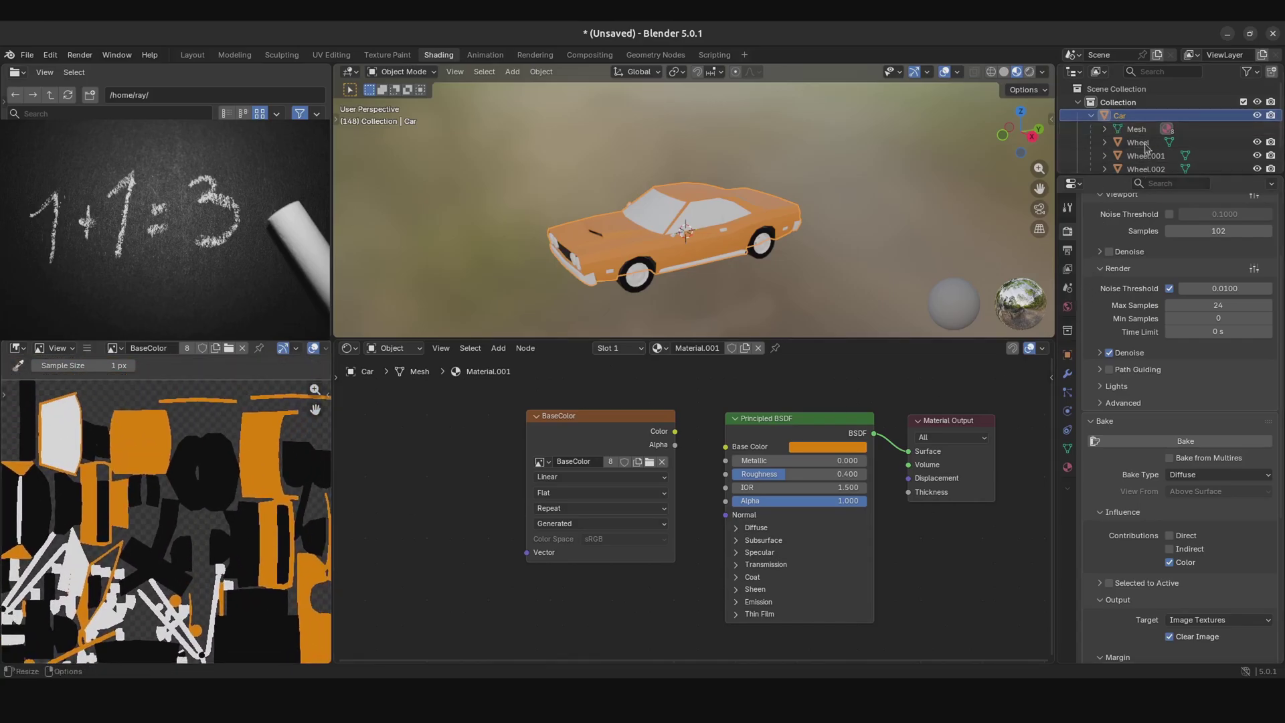
pyautogui.scroll(-1, 182, 507)
pyautogui.moveTo(182, 507); pyautogui.dragTo(167, 467, button='middle')
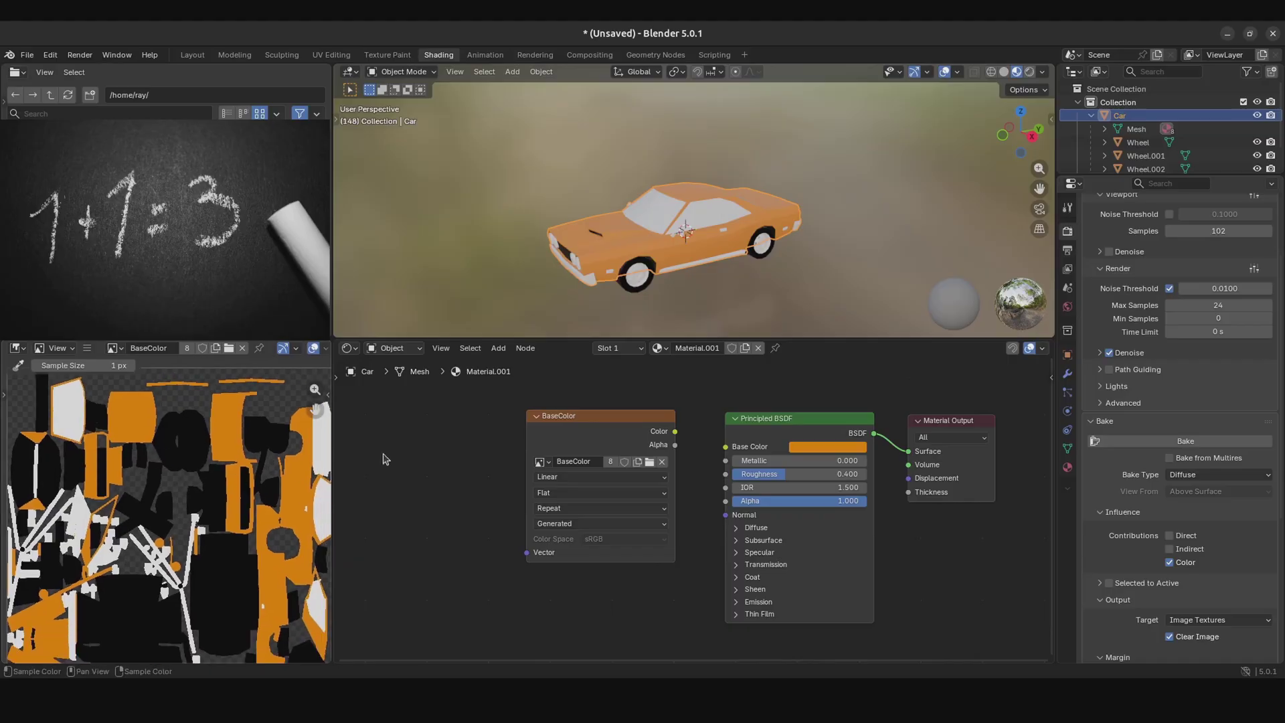
# Step: Toggle between the Wheel and Car objects and inspect the wheel's Material.002 nodes
pyautogui.scroll(-2, 1133, 129)
pyautogui.click(1138, 119)
pyautogui.scroll(2, 549, 463)
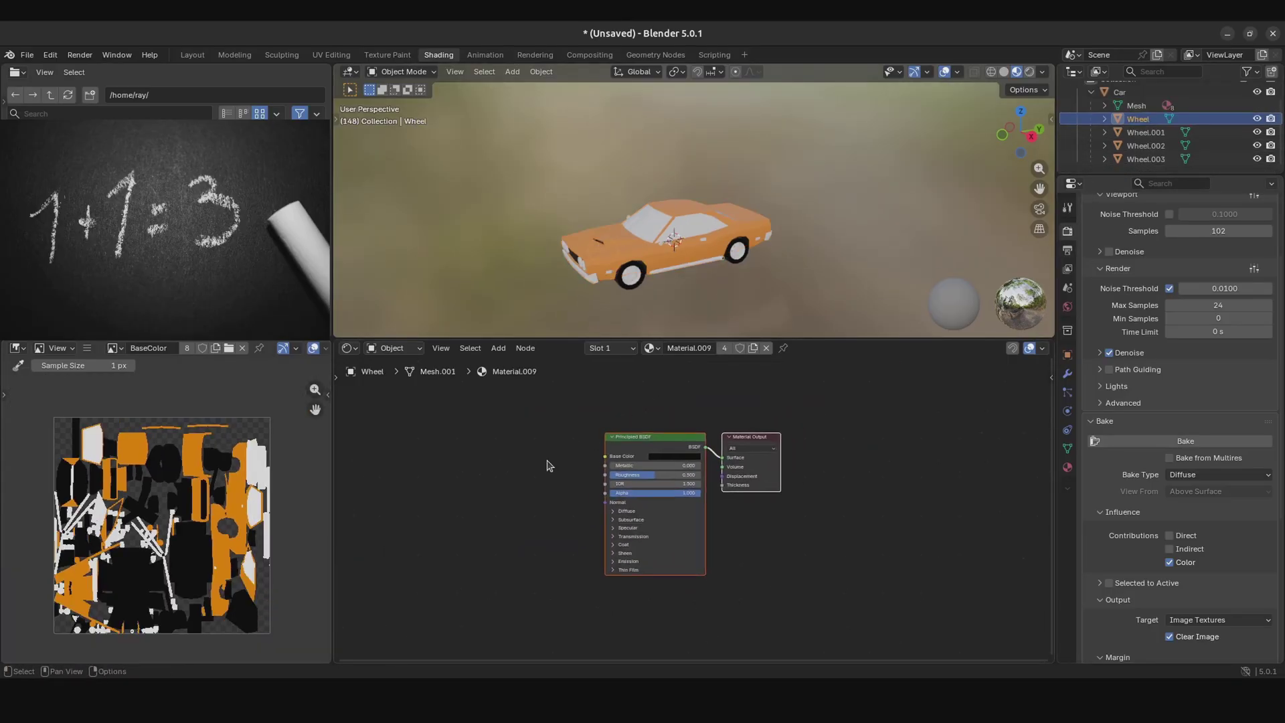
pyautogui.click(1121, 93)
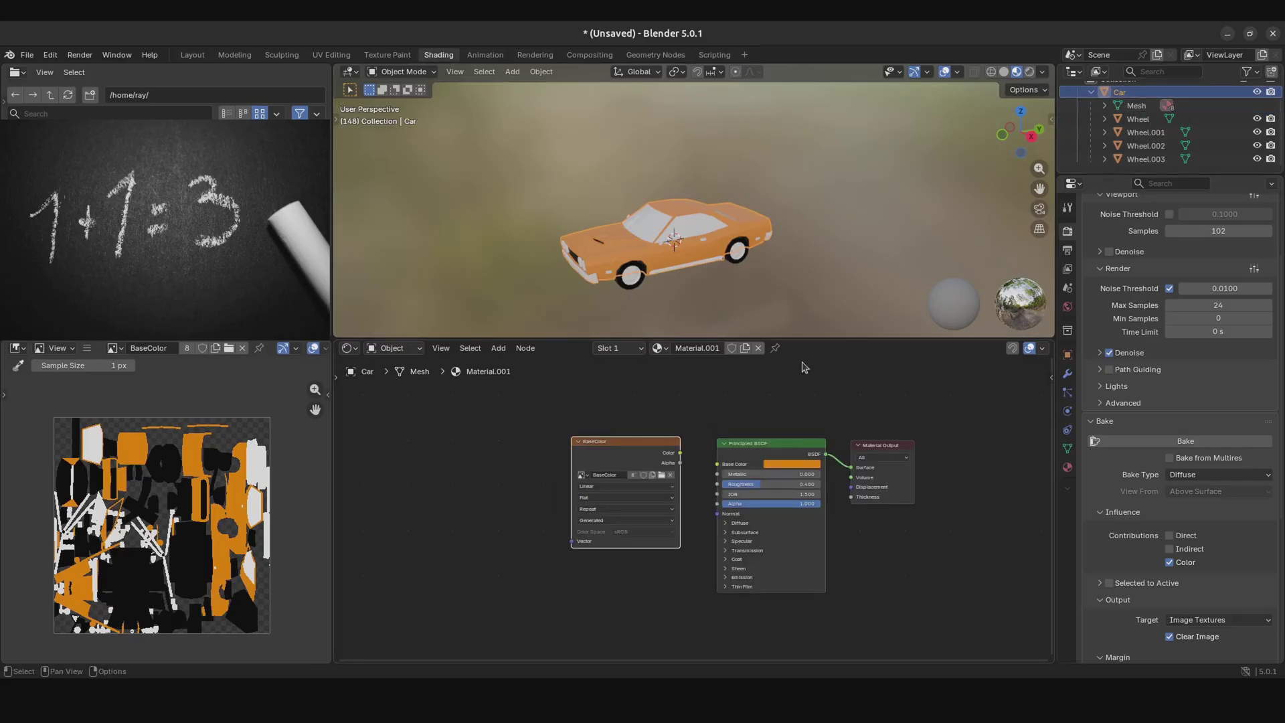
pyautogui.click(1138, 118)
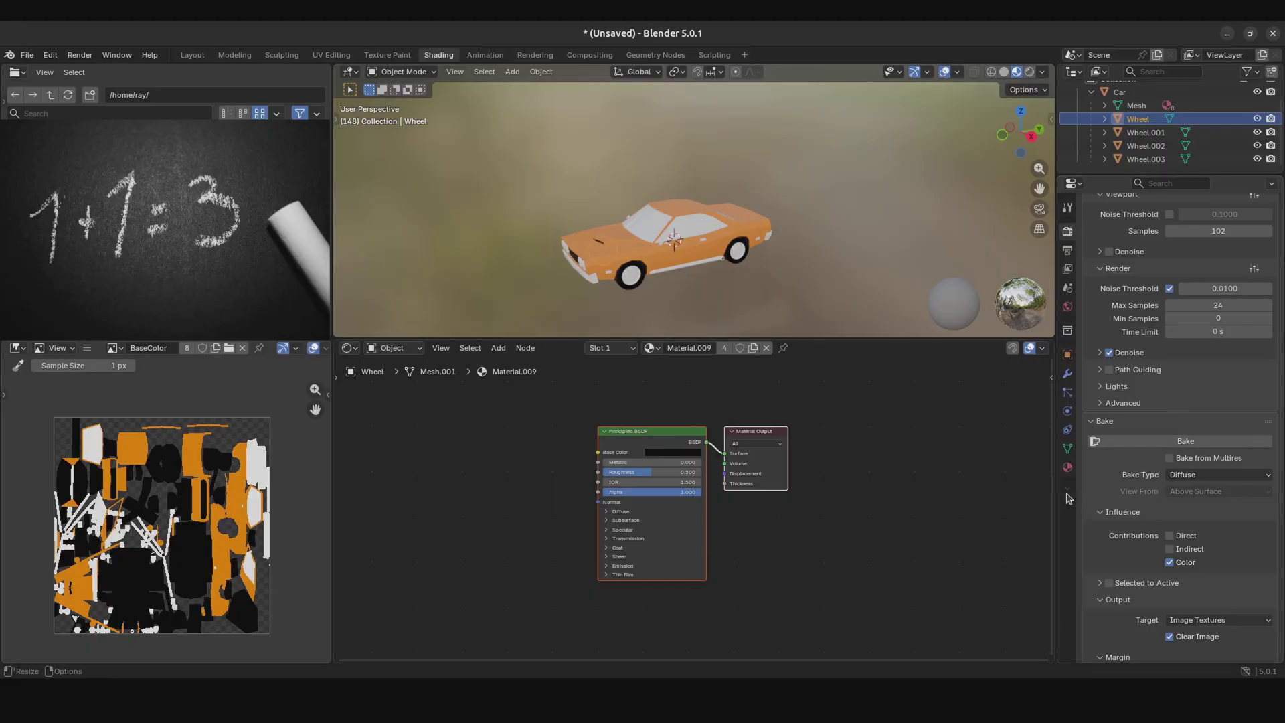
pyautogui.click(1067, 467)
pyautogui.click(1095, 245)
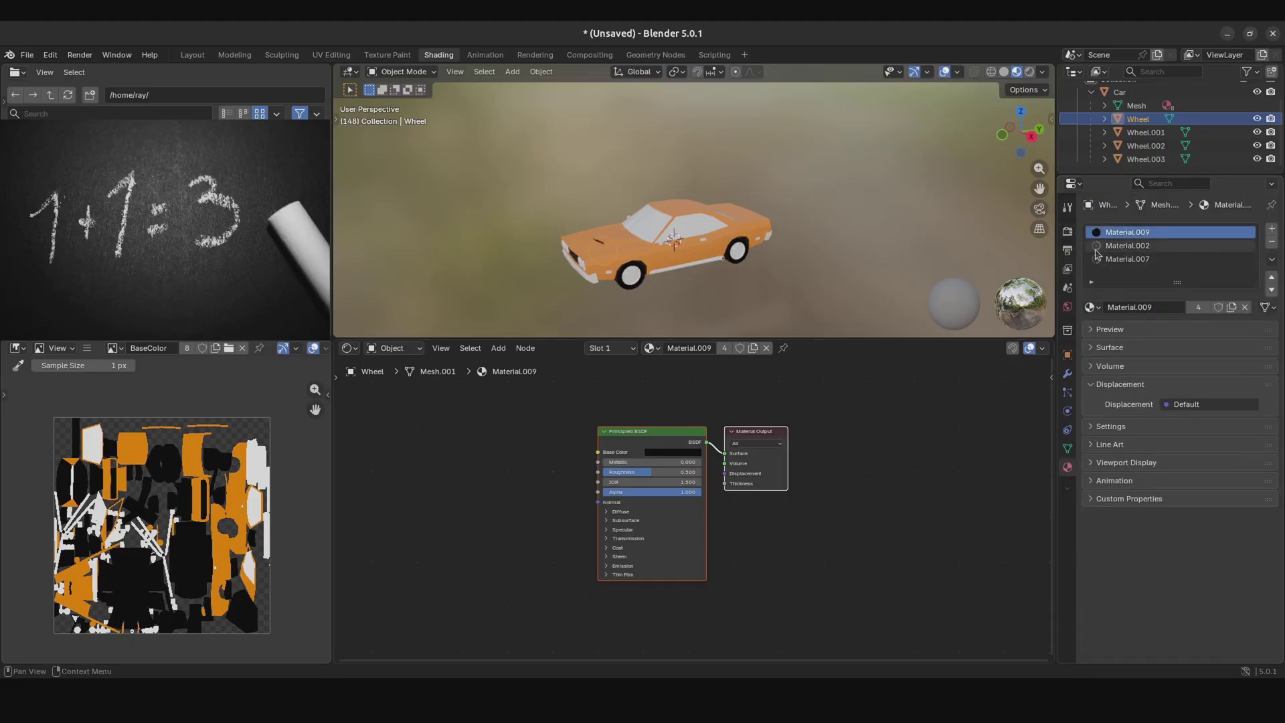
pyautogui.click(1114, 245)
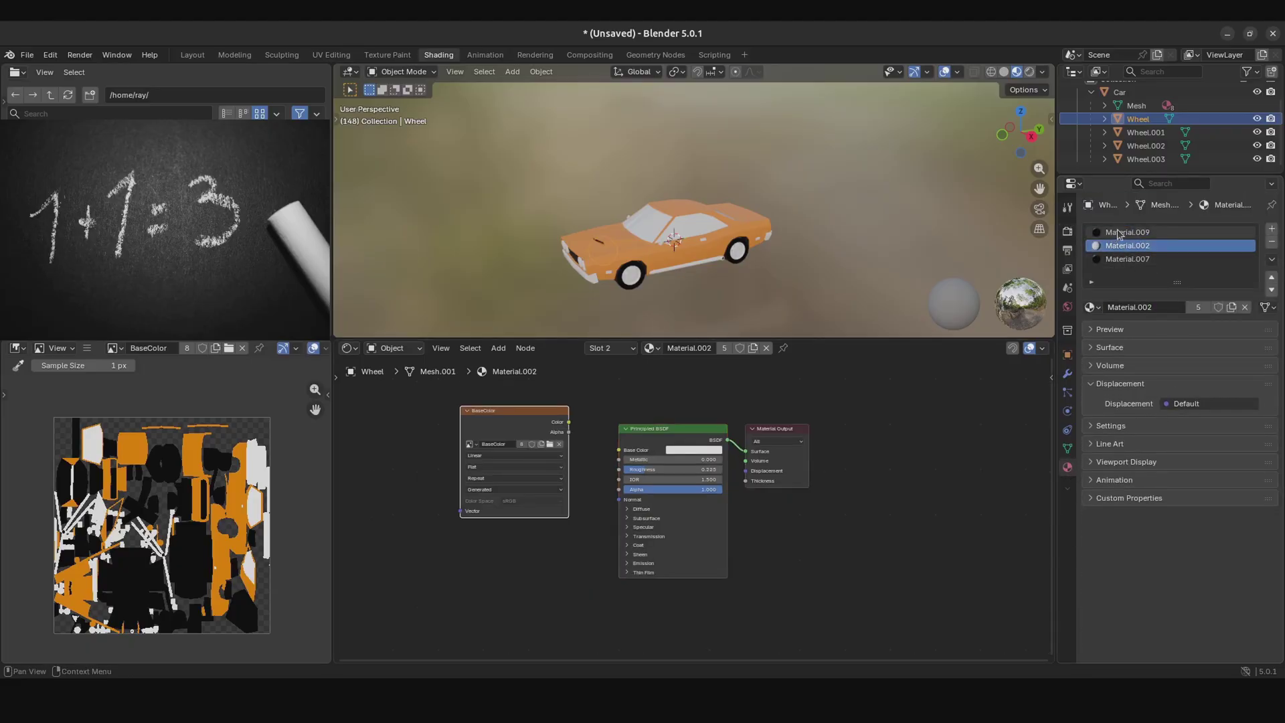
# Step: Paste the BaseColor texture node into Material.009 beside its Principled BSDF
pyautogui.click(1125, 232)
pyautogui.click(1128, 259)
pyautogui.click(1128, 232)
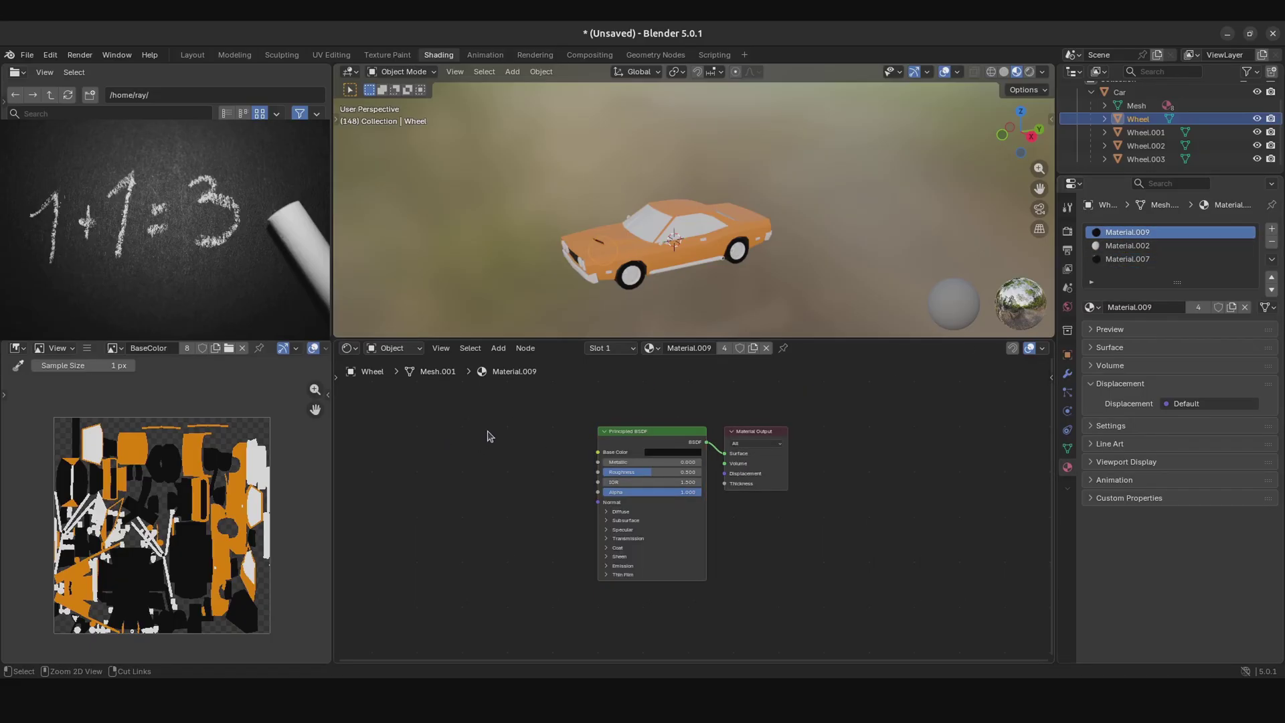
pyautogui.hotkey('ctrl', 'v')
pyautogui.moveTo(498, 397); pyautogui.dragTo(527, 467)
# Step: Review Material.002 and Material.007, then select the Car and pan the baked texture
pyautogui.click(1133, 246)
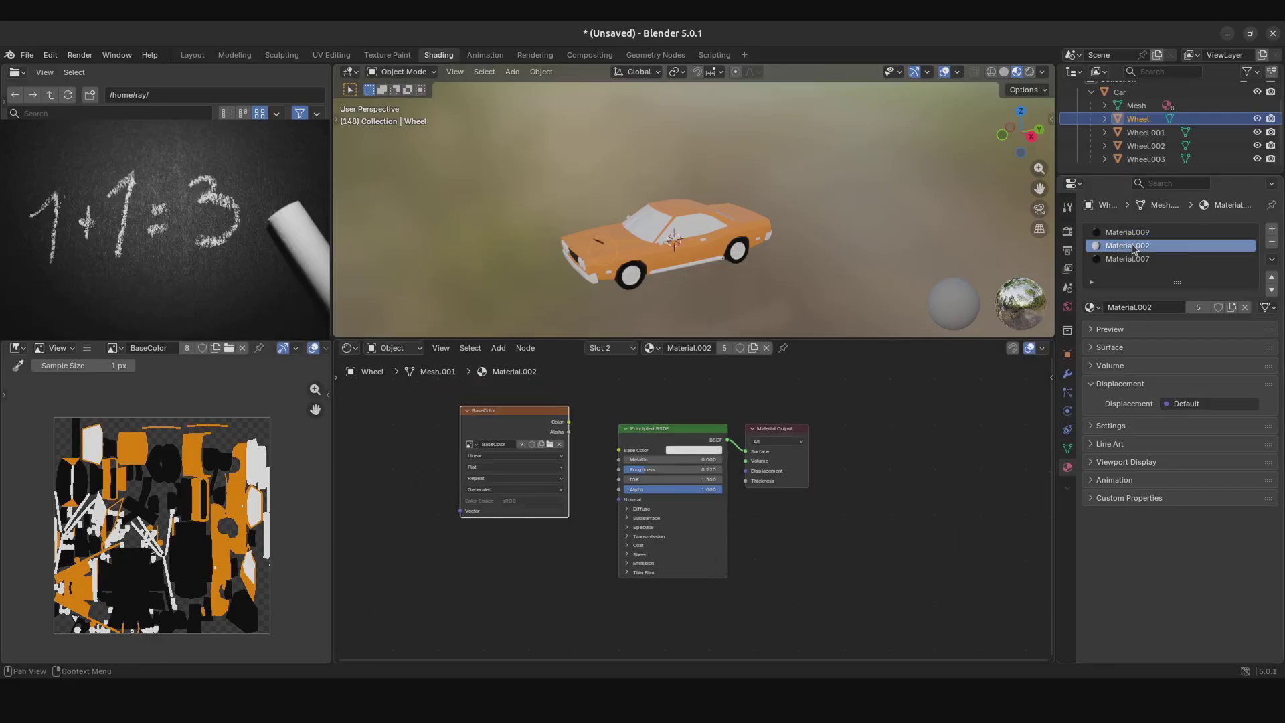
pyautogui.click(1136, 259)
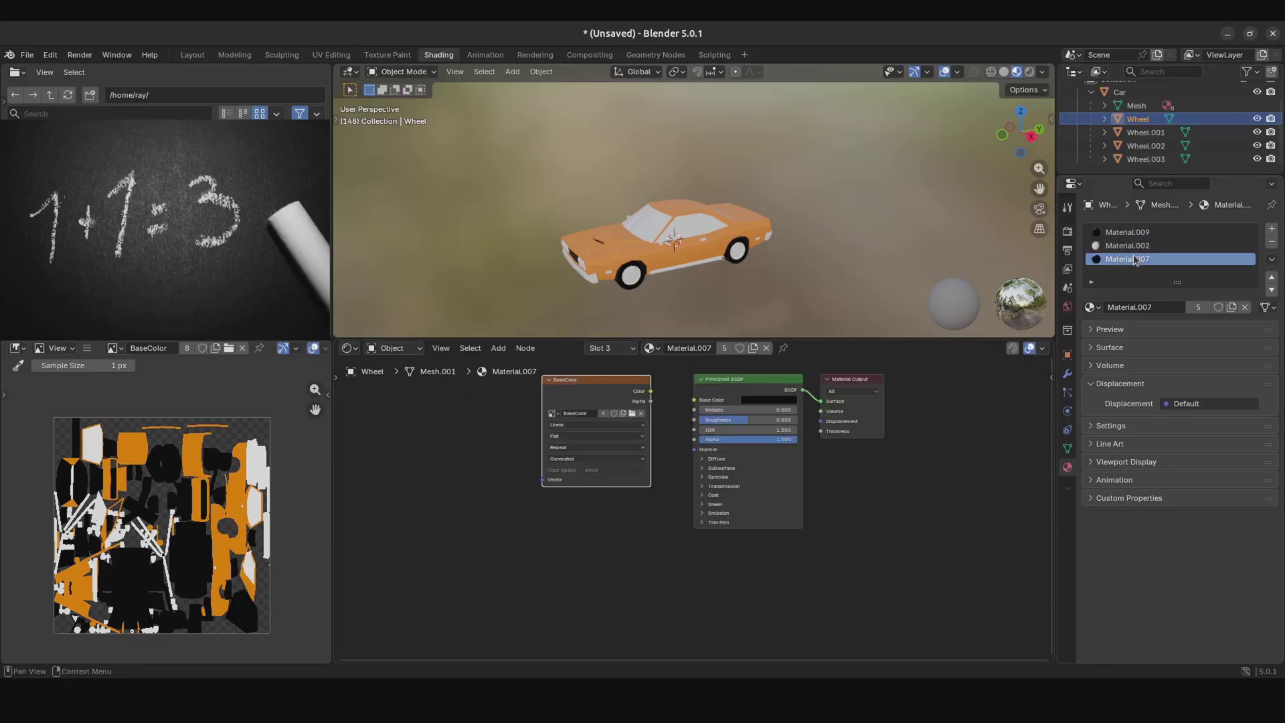
pyautogui.click(1133, 97)
pyautogui.scroll(-2, 1126, 261)
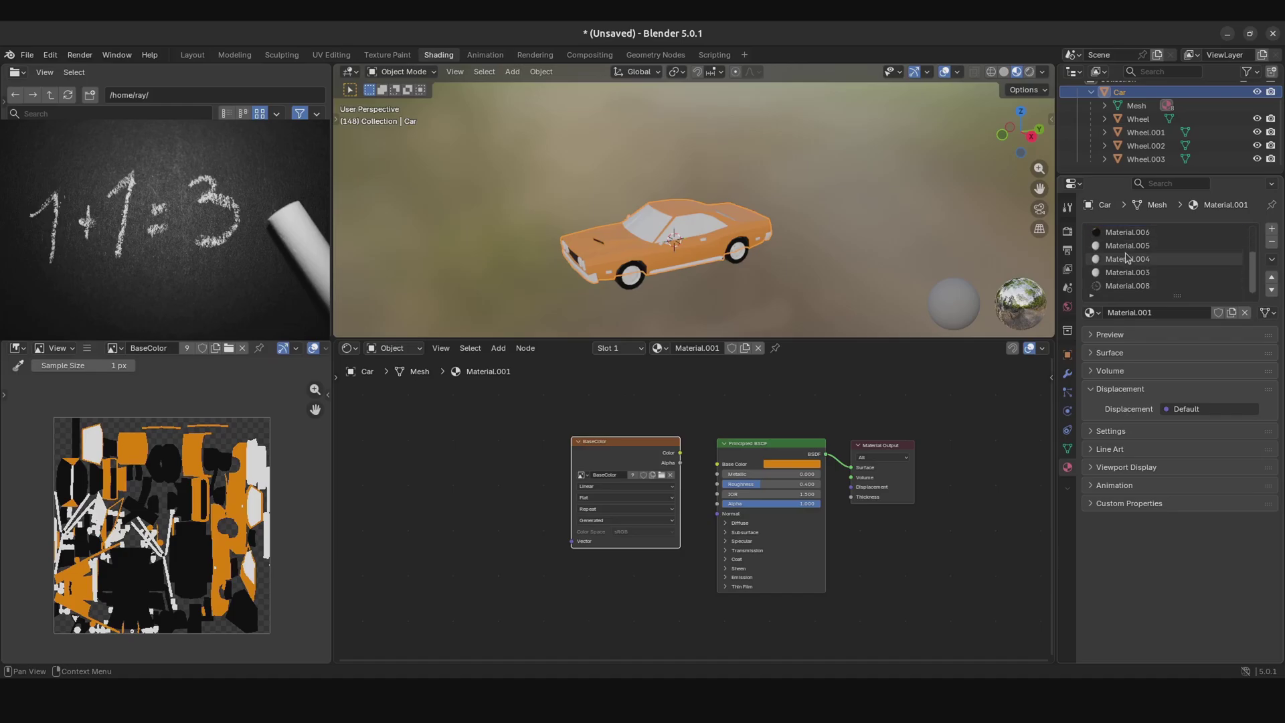
pyautogui.scroll(2, 696, 419)
pyautogui.scroll(4, 288, 462)
pyautogui.moveTo(80, 516); pyautogui.dragTo(201, 464, button='middle')
pyautogui.scroll(-3, 195, 467)
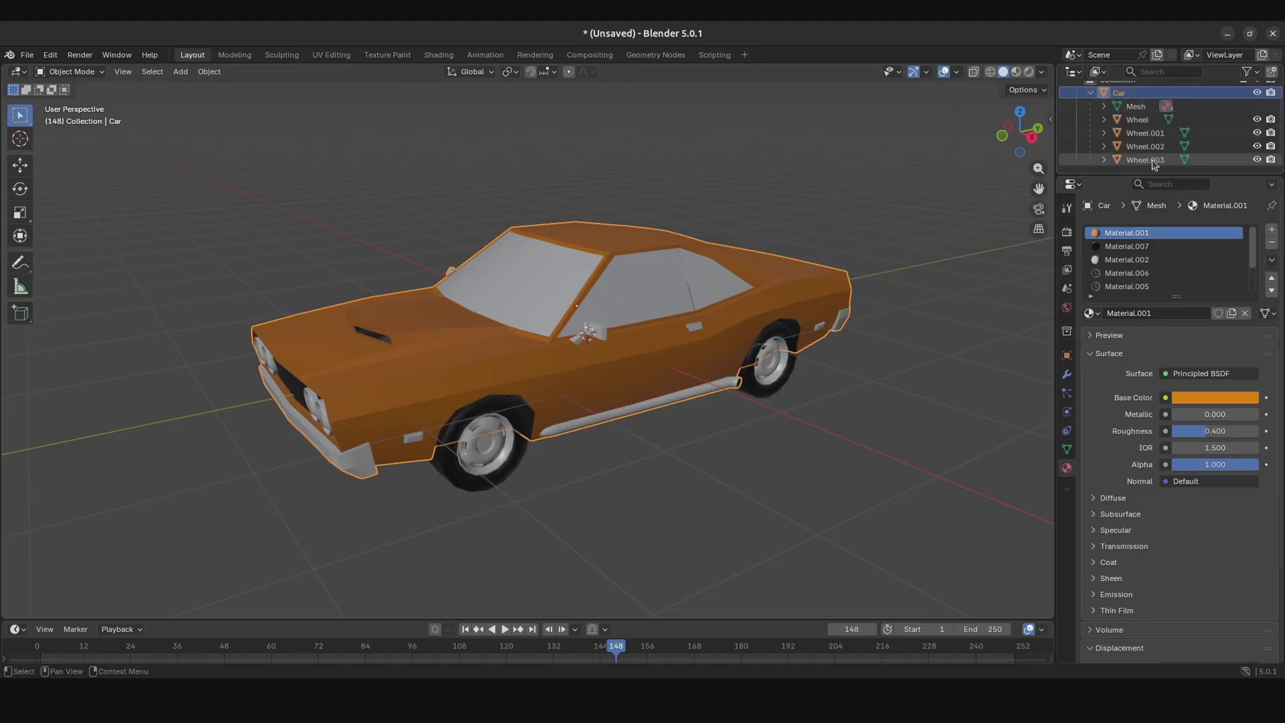
# Step: Duplicate the car body with its four wheels and place the copy as NeCar
pyautogui.keyDown('shift'); pyautogui.click(1143, 161); pyautogui.keyUp('shift')
pyautogui.keyDown('shift'); pyautogui.moveTo(716, 216); pyautogui.dragTo(734, 241, button='middle'); pyautogui.keyUp('shift')
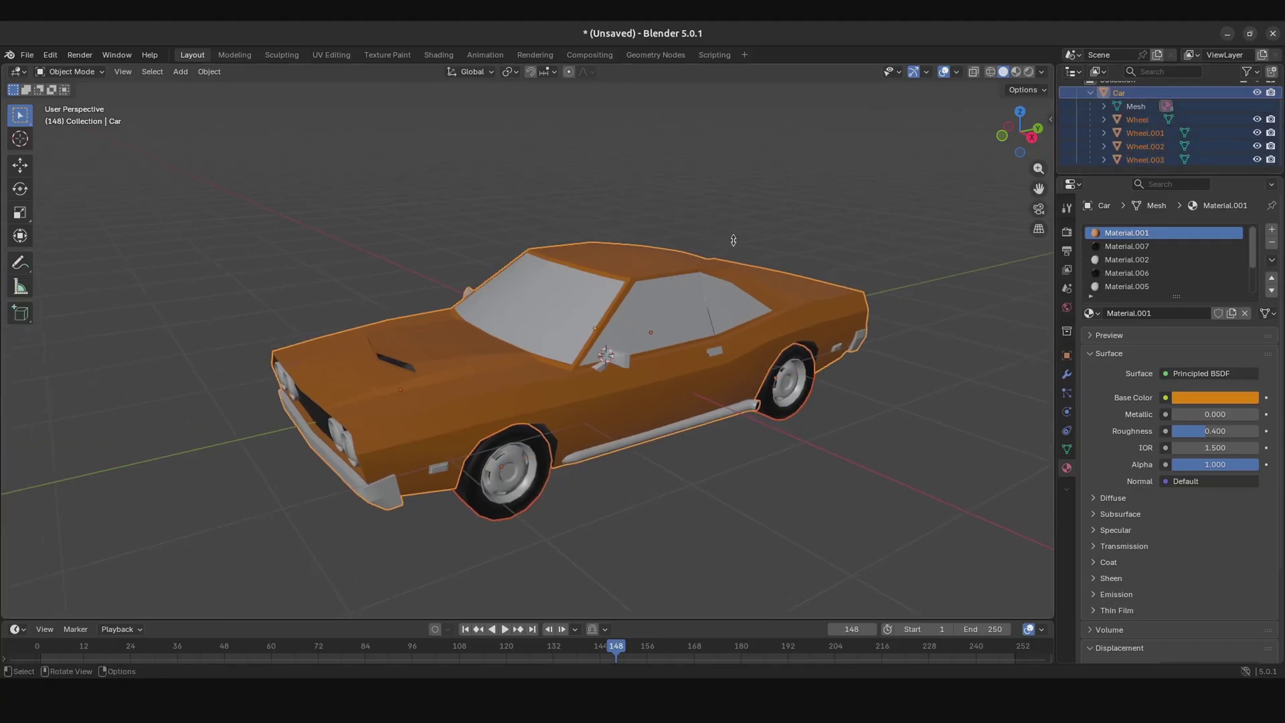
pyautogui.hotkey('shift', 'd')
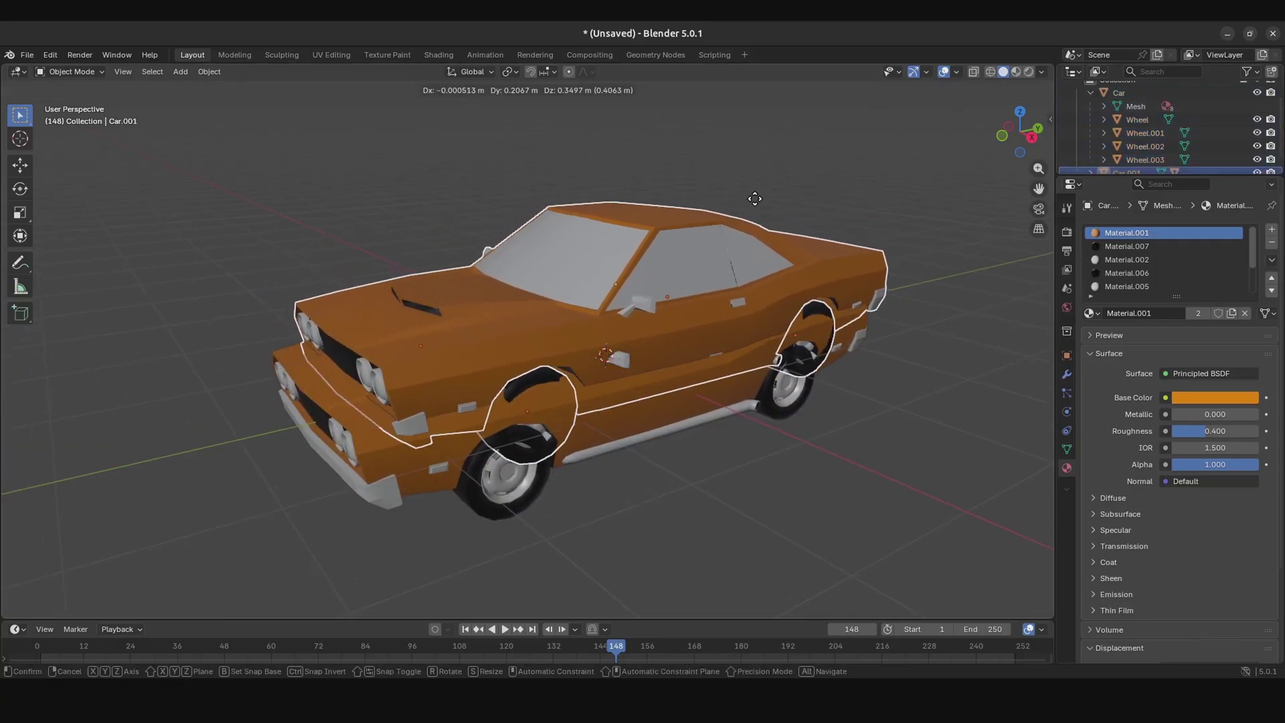
pyautogui.click(754, 197)
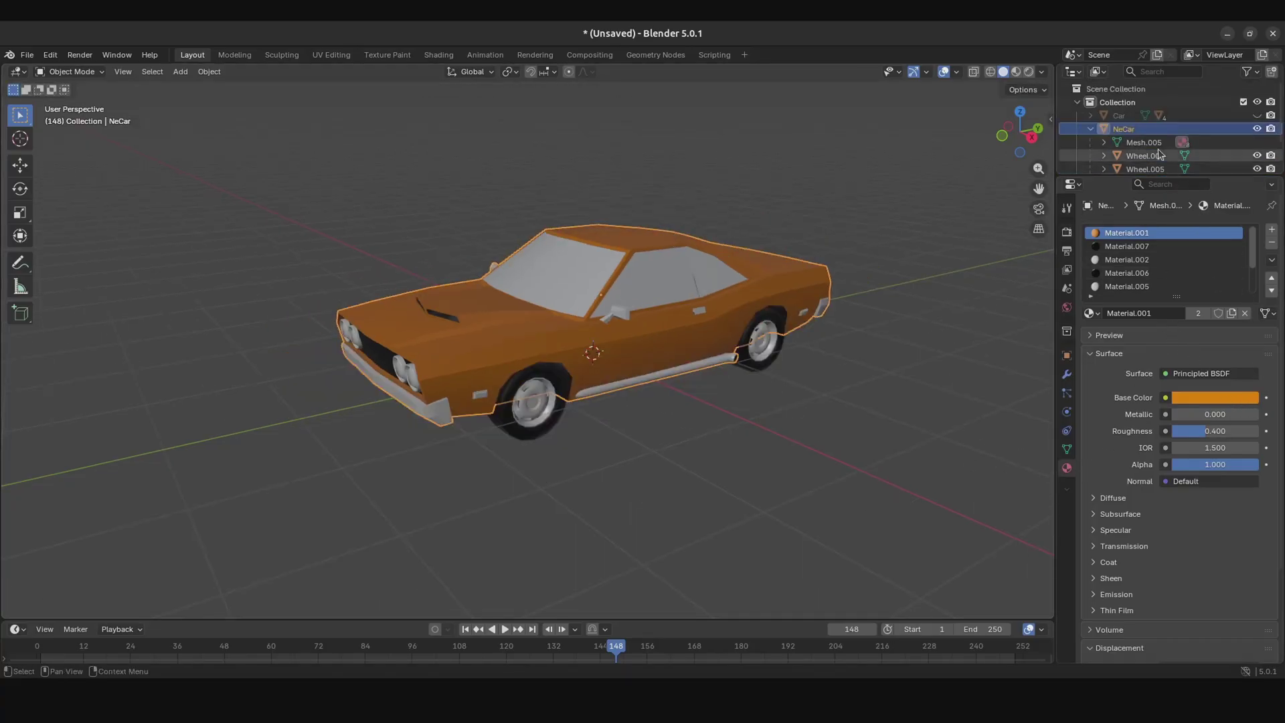
# Step: Select only NeCar and remove all its material slots, Material.008 and Material.007 included
pyautogui.scroll(-2, 1129, 164)
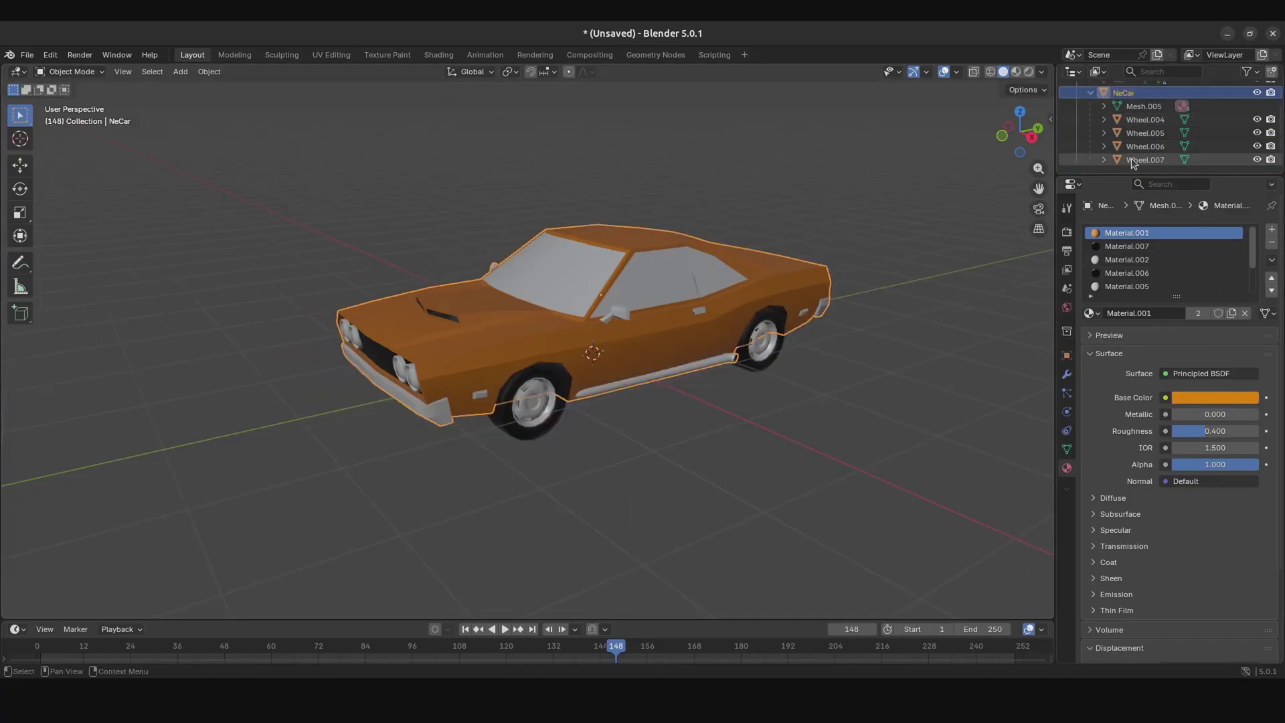
pyautogui.keyDown('shift'); pyautogui.click(1140, 161); pyautogui.keyUp('shift')
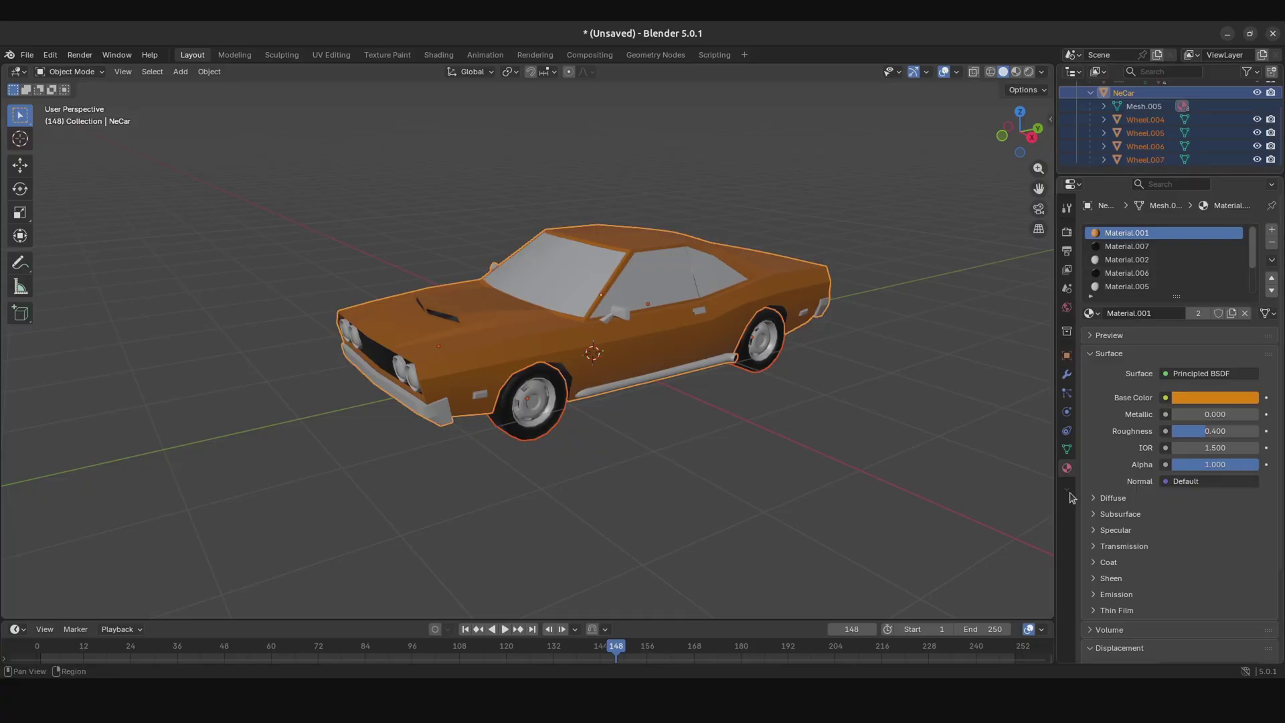
pyautogui.click(740, 282)
pyautogui.scroll(-3, 1162, 289)
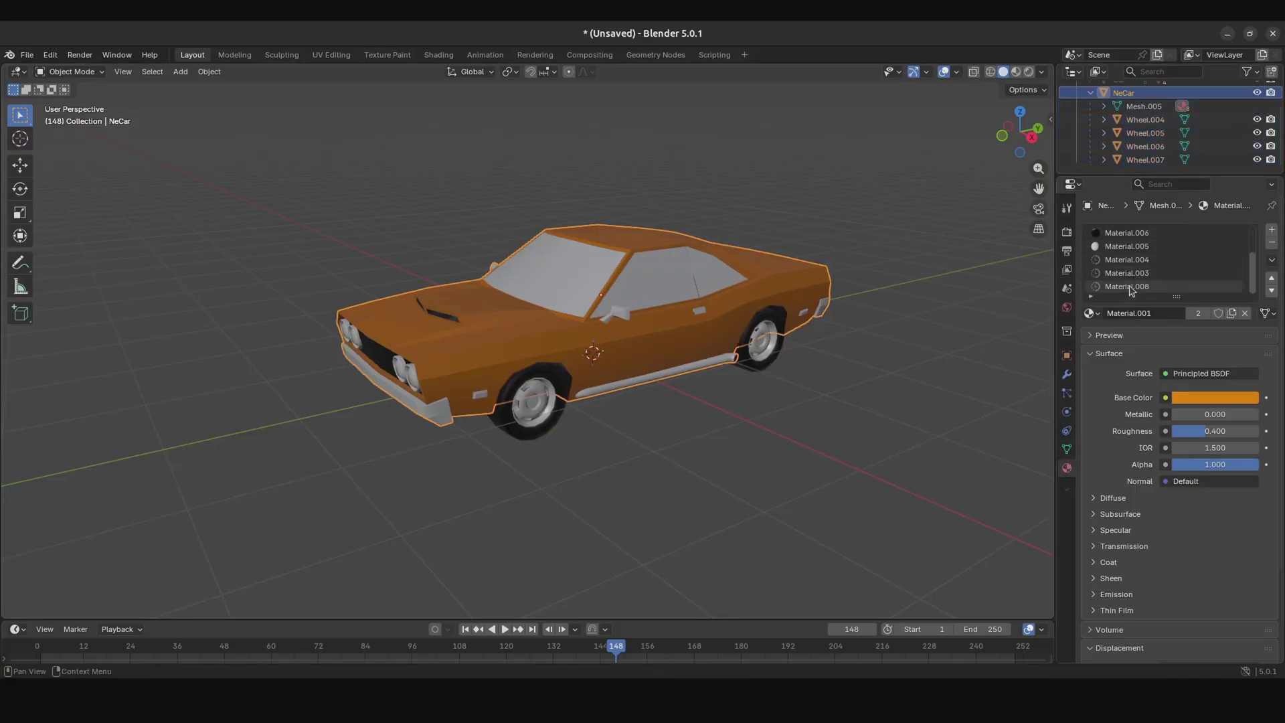
pyautogui.click(1130, 286)
pyautogui.click(1272, 242)
pyautogui.click(1272, 244)
pyautogui.click(1271, 244)
pyautogui.click(1272, 244)
pyautogui.click(1272, 244)
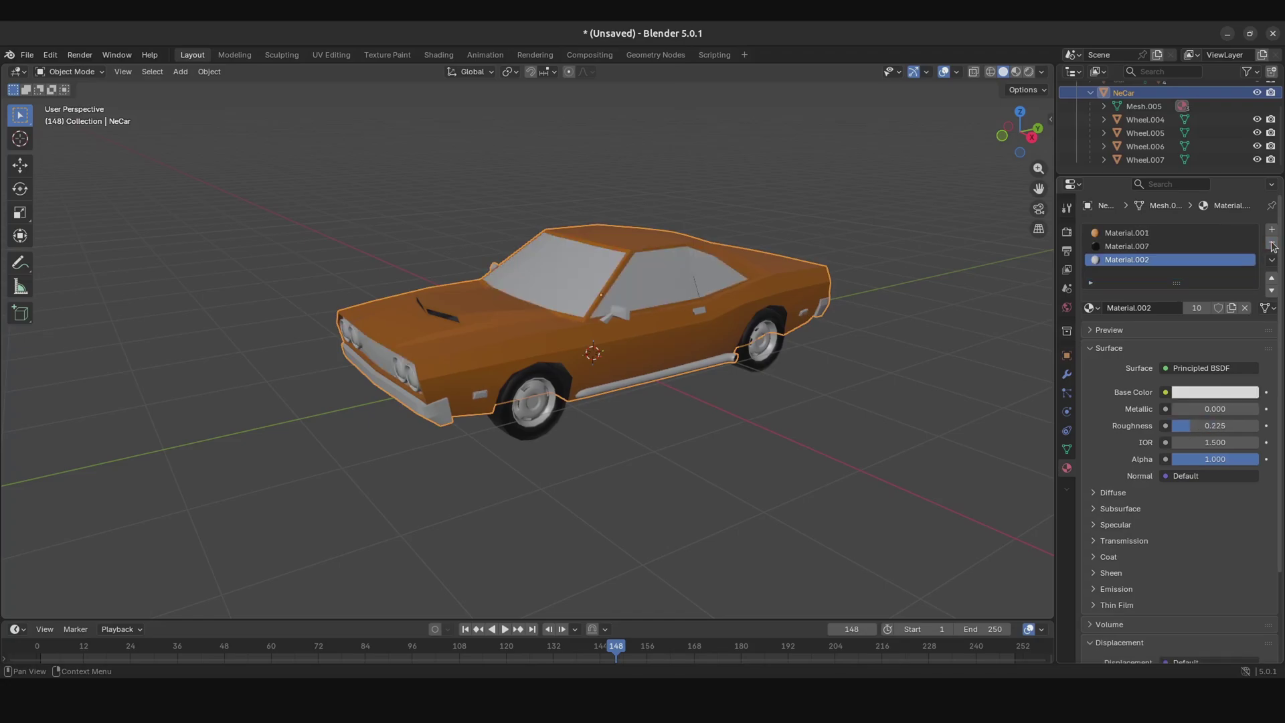
pyautogui.click(1272, 243)
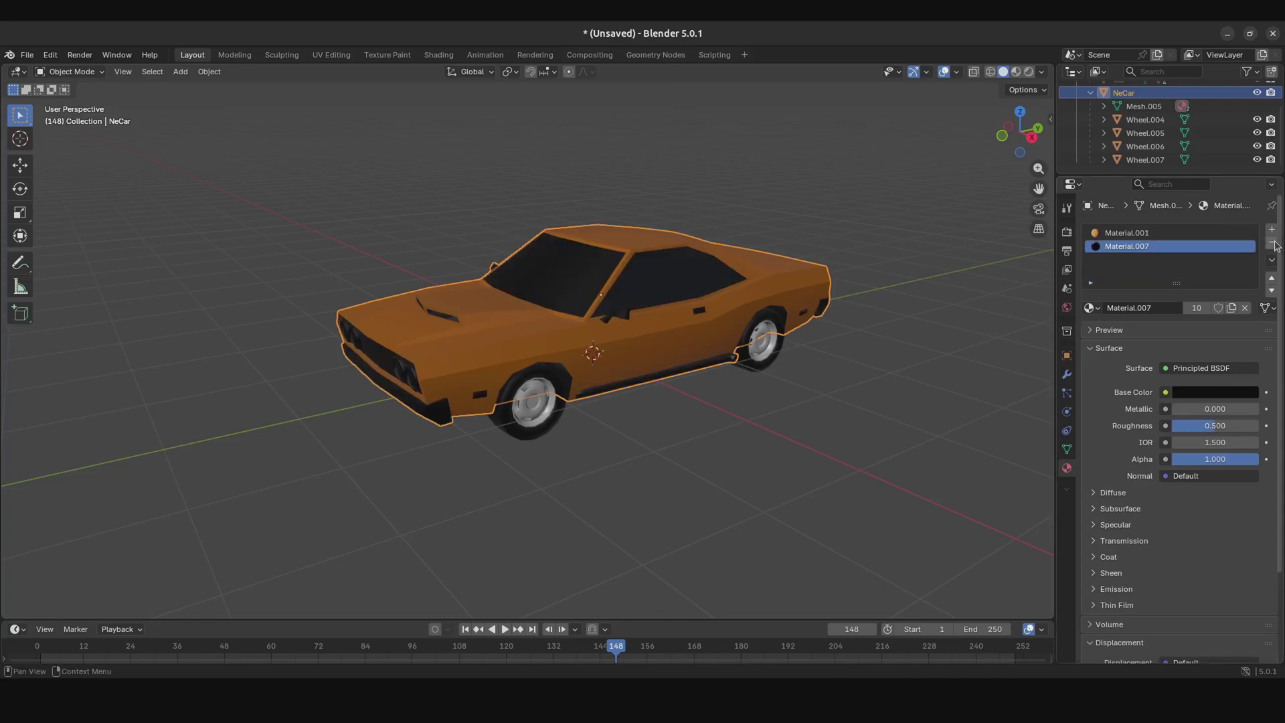
pyautogui.click(1272, 243)
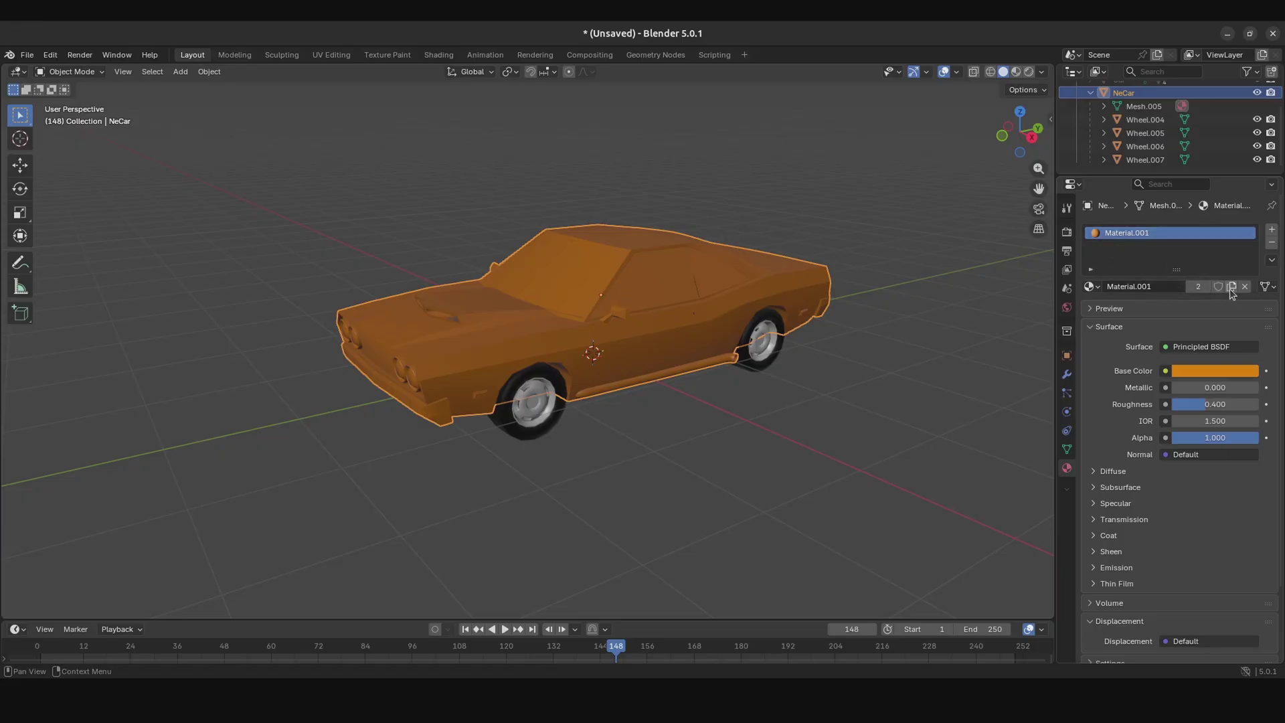
pyautogui.click(1272, 244)
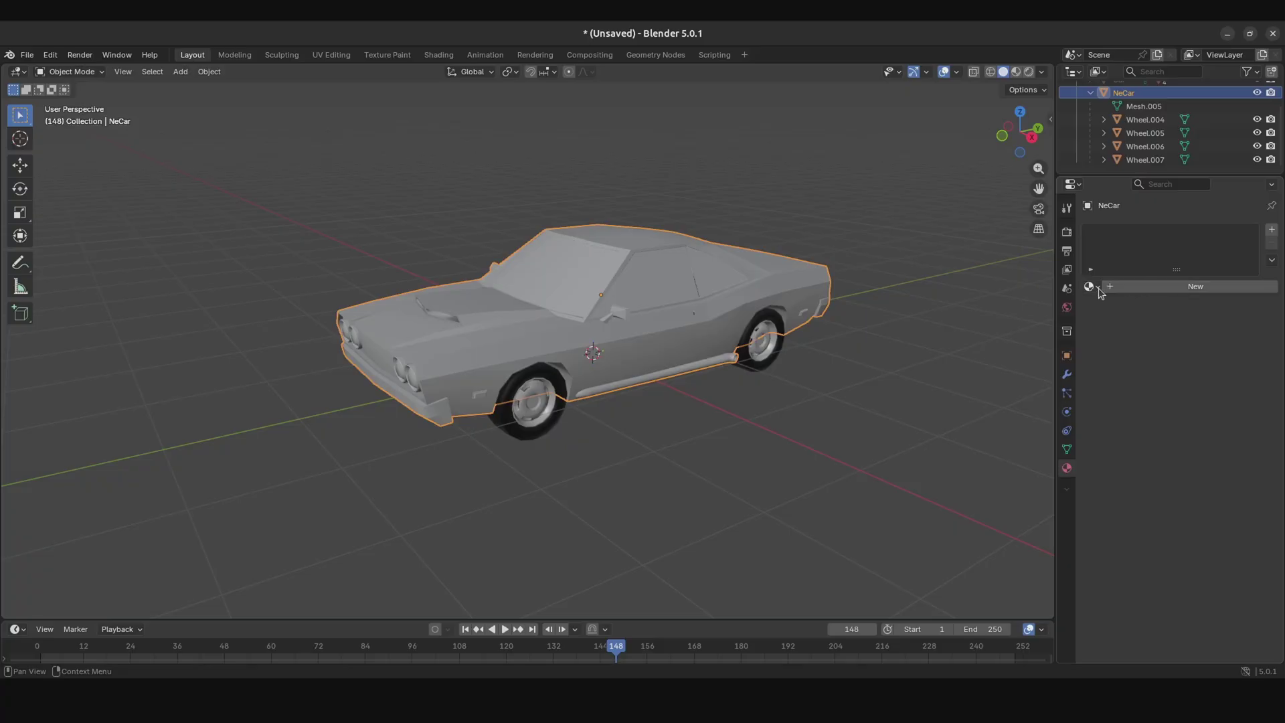
# Step: Give NeCar one new material named CarMaterial
pyautogui.click(1134, 286)
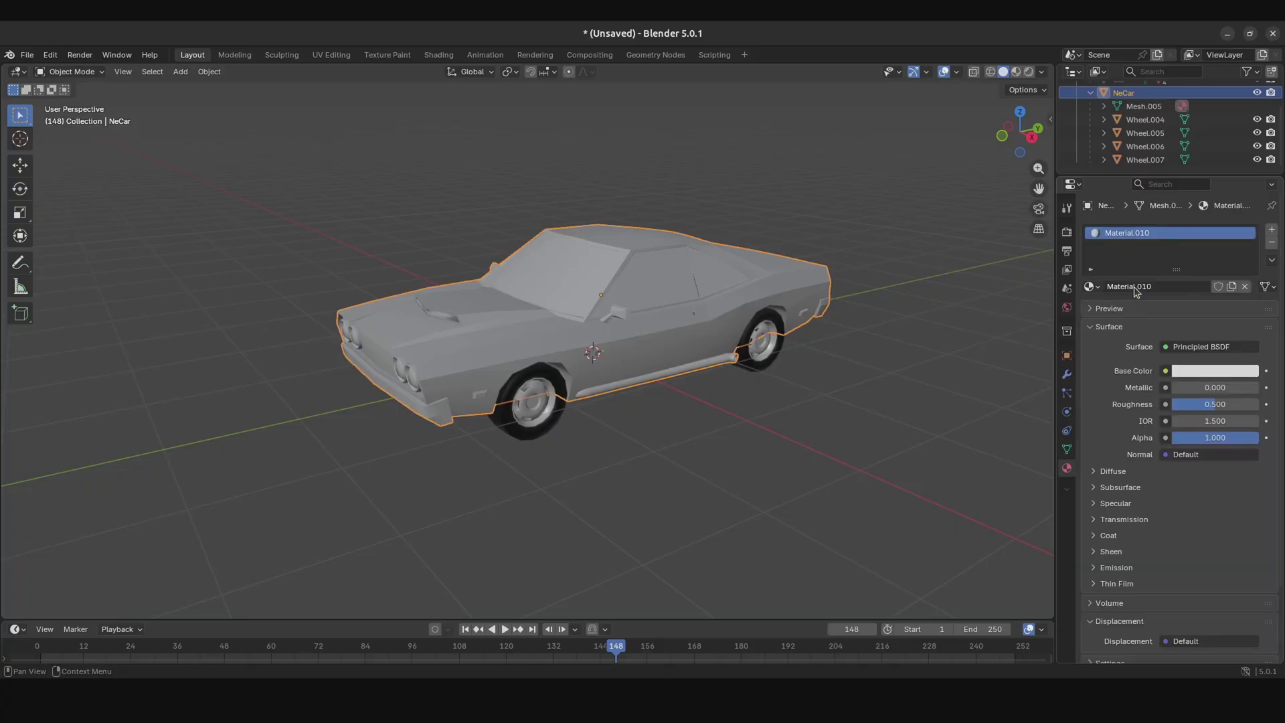
pyautogui.click(1168, 286)
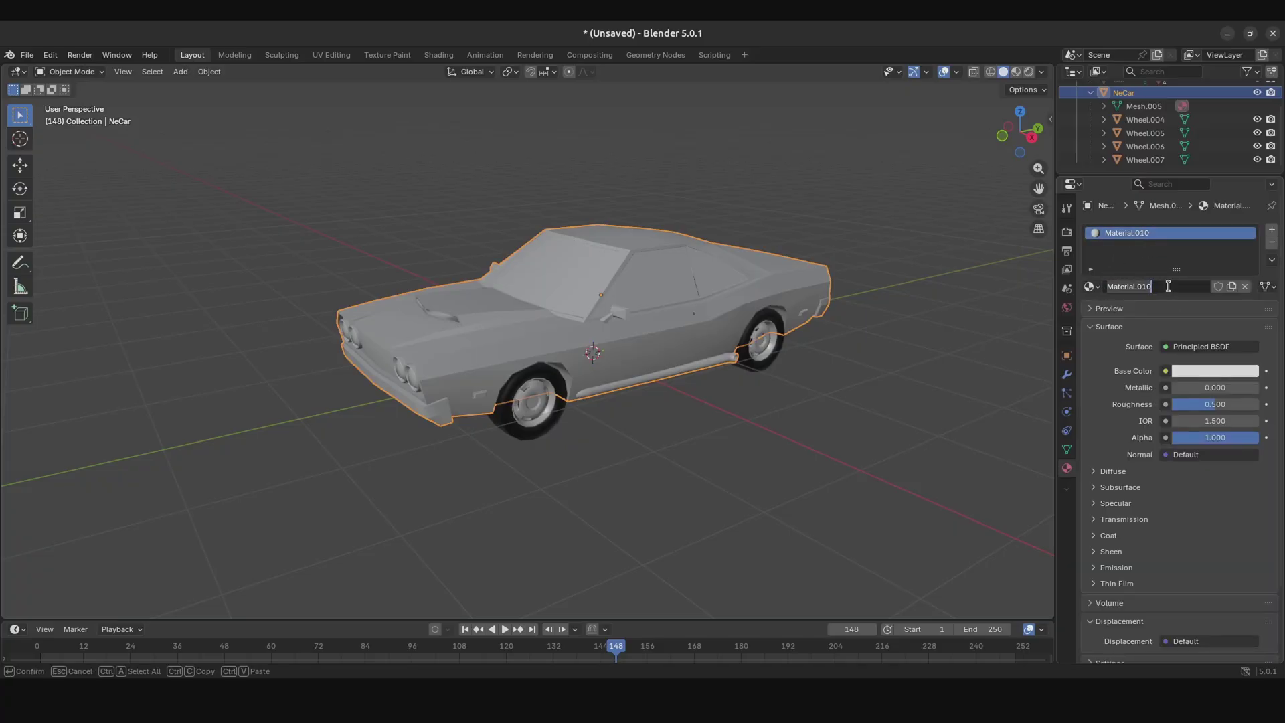
pyautogui.write('CarMaterial')
pyautogui.press('Return')
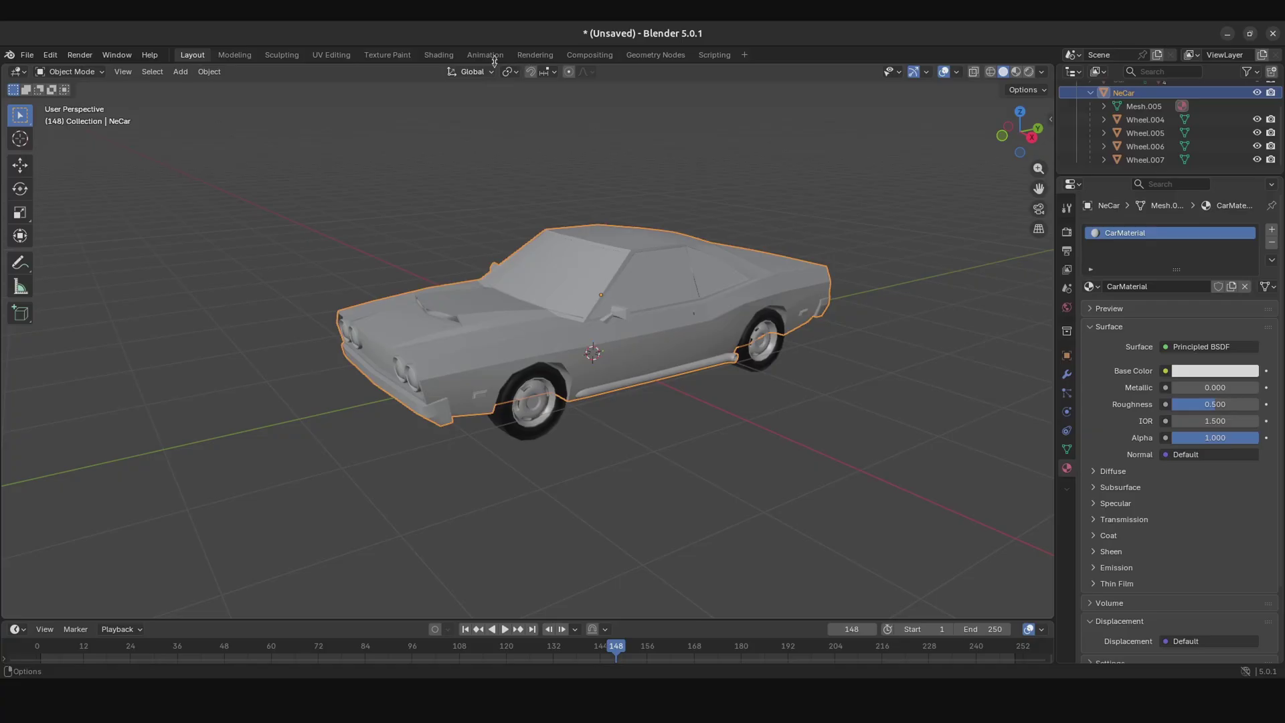
# Step: In the Shading workspace, paste the BaseColor Image Texture node into CarMaterial's node graph
pyautogui.click(439, 57)
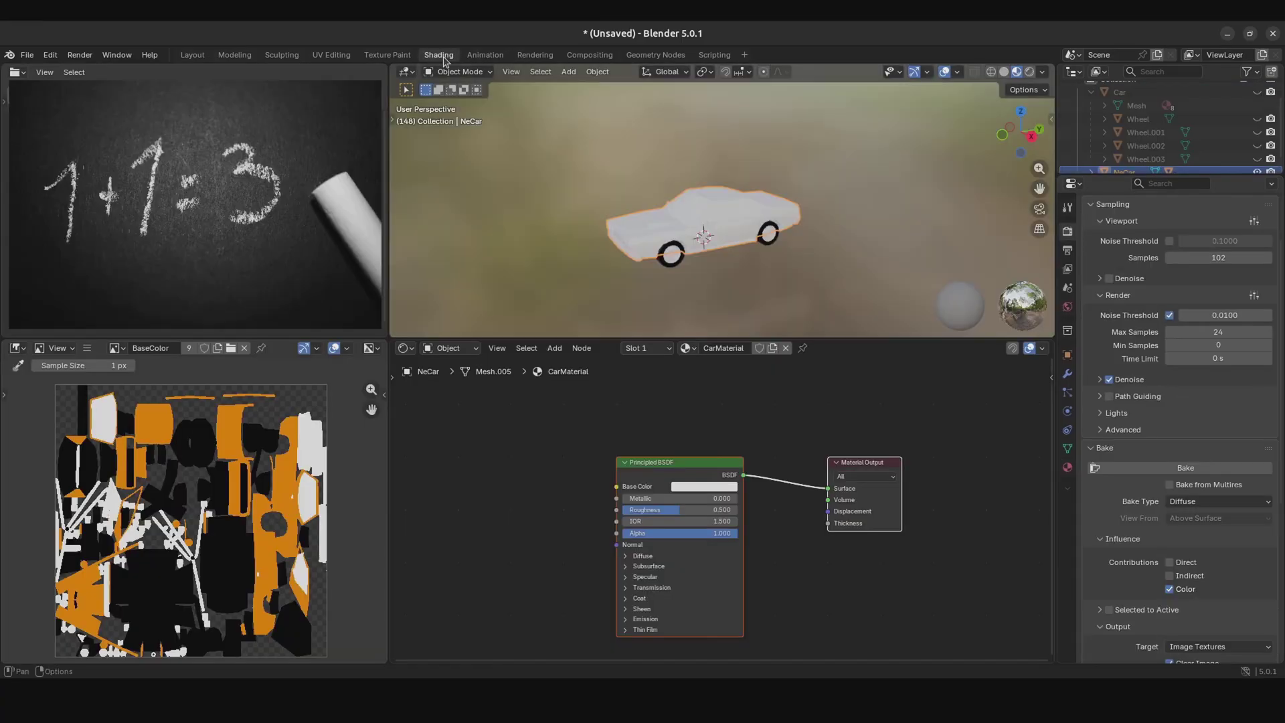
pyautogui.click(460, 447)
pyautogui.hotkey('ctrl', 'v')
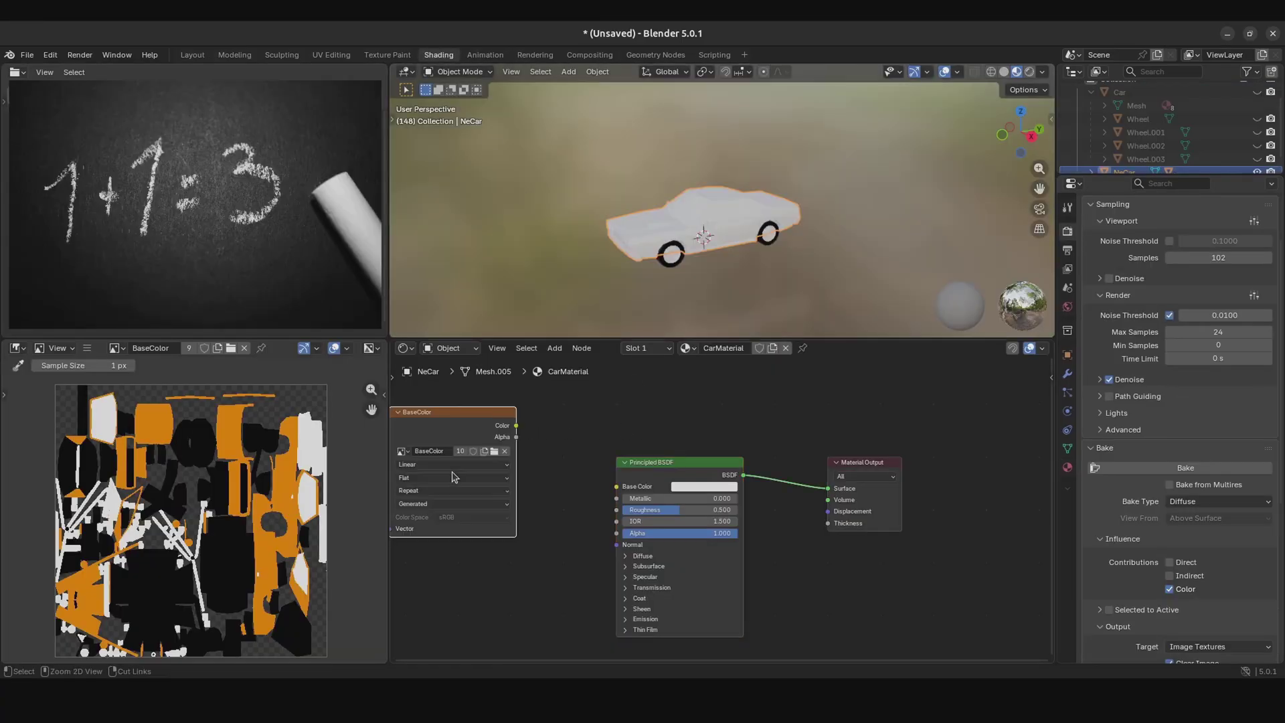
pyautogui.moveTo(462, 416); pyautogui.dragTo(589, 481)
# Step: Orbit and zoom for a close, low view of the textured car's front wheel
pyautogui.scroll(1, 517, 446)
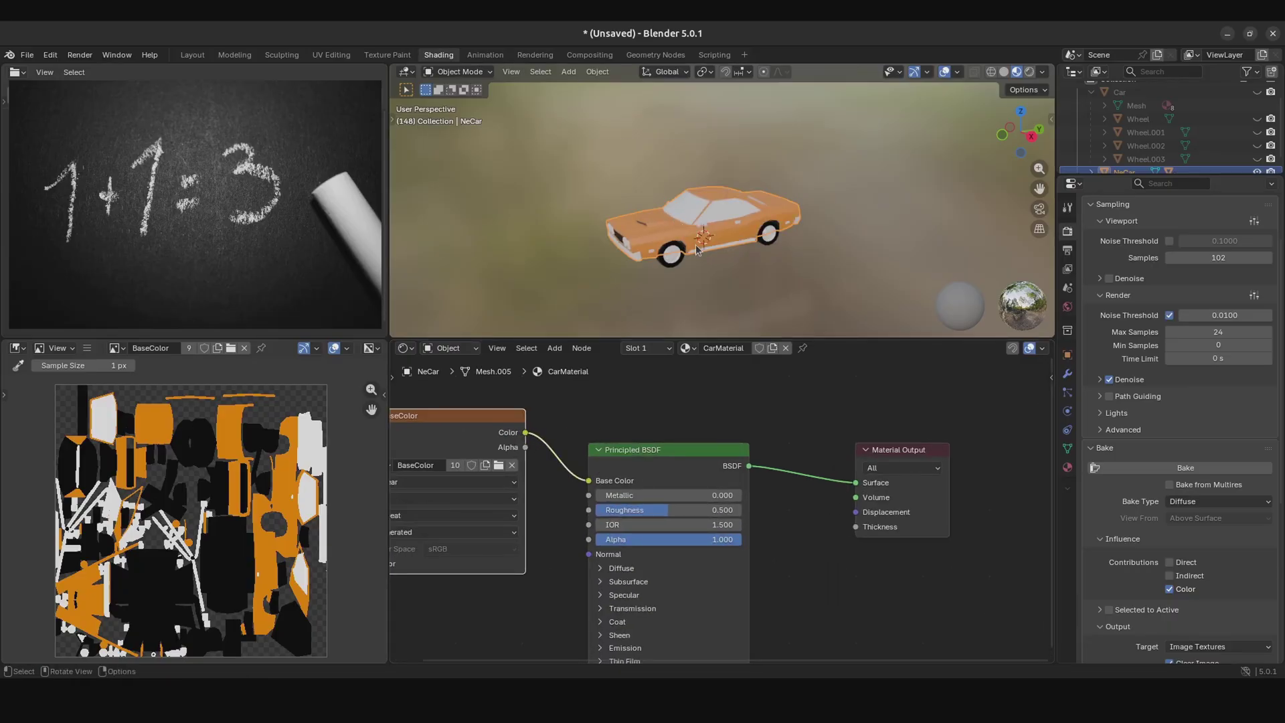
pyautogui.moveTo(666, 195); pyautogui.dragTo(708, 202, button='middle')
pyautogui.scroll(3, 760, 243)
pyautogui.keyDown('shift'); pyautogui.moveTo(727, 264); pyautogui.dragTo(704, 210, button='middle'); pyautogui.keyUp('shift')
pyautogui.scroll(4, 761, 175)
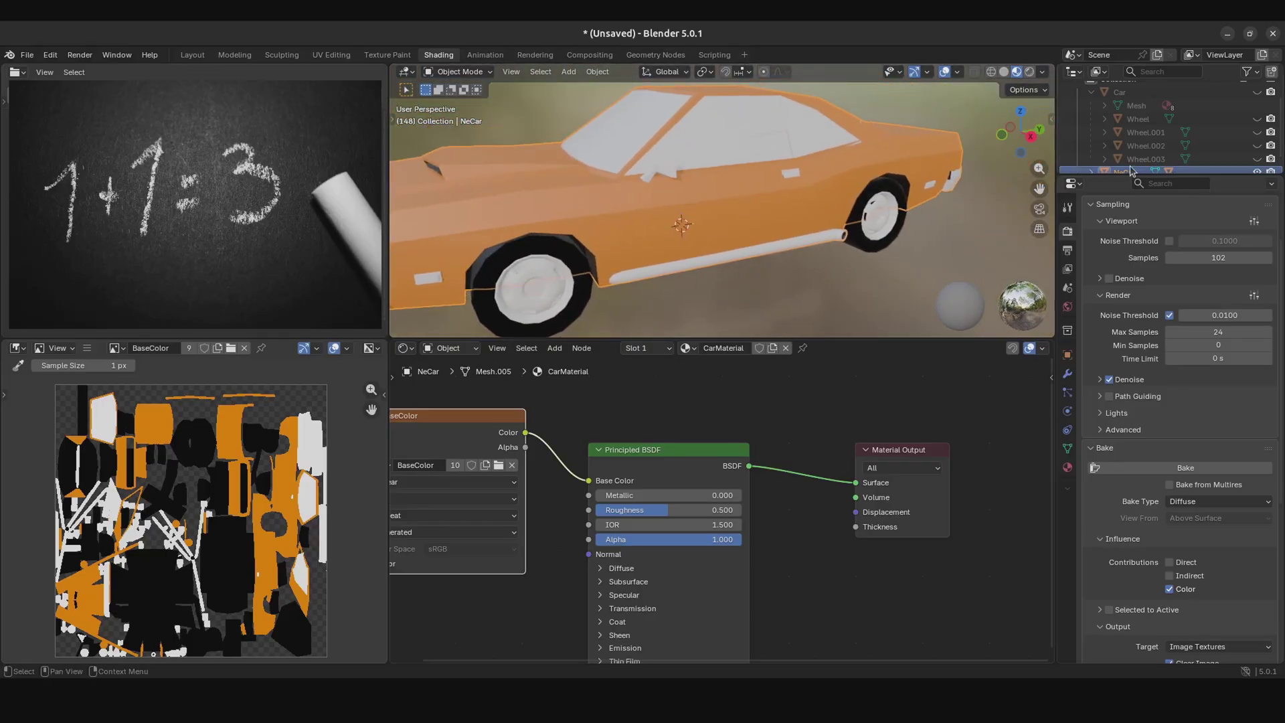
# Step: Expand NeCar's children in the Outliner and select the duplicate's Wheel.004
pyautogui.scroll(-1, 1137, 136)
pyautogui.click(1090, 161)
pyautogui.scroll(-3, 1138, 147)
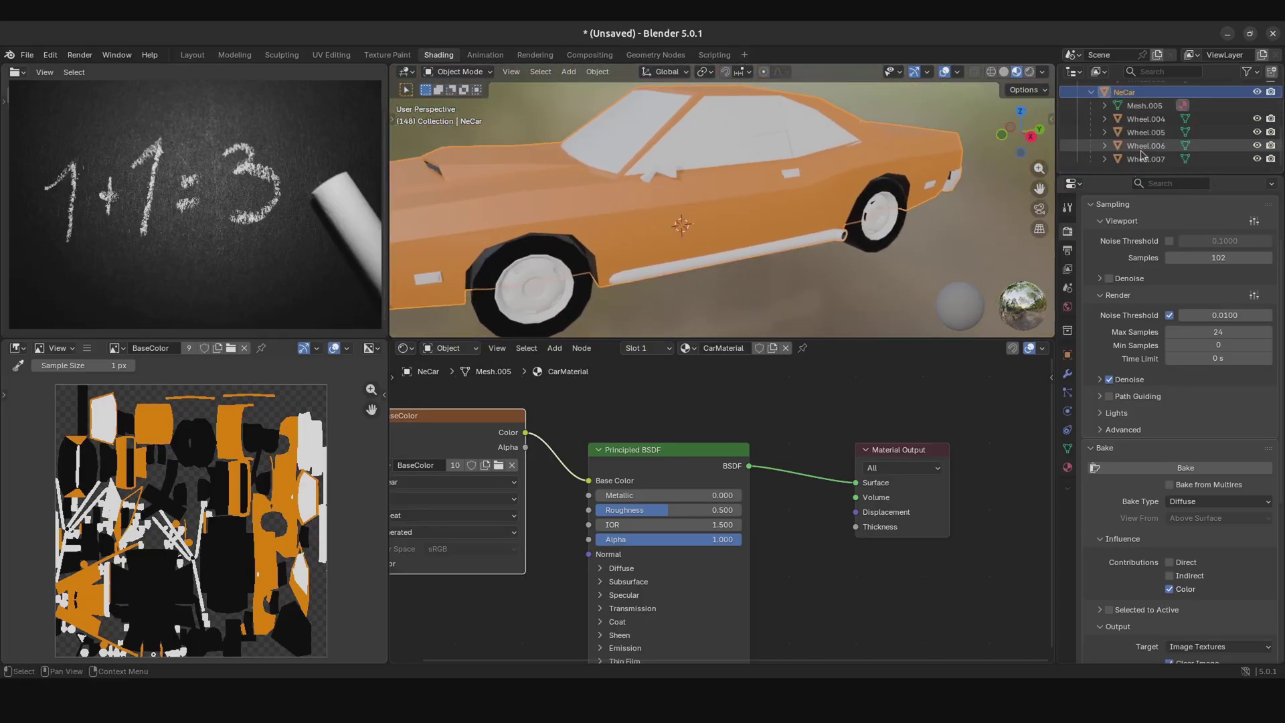
pyautogui.click(1146, 119)
pyautogui.scroll(-1, 693, 506)
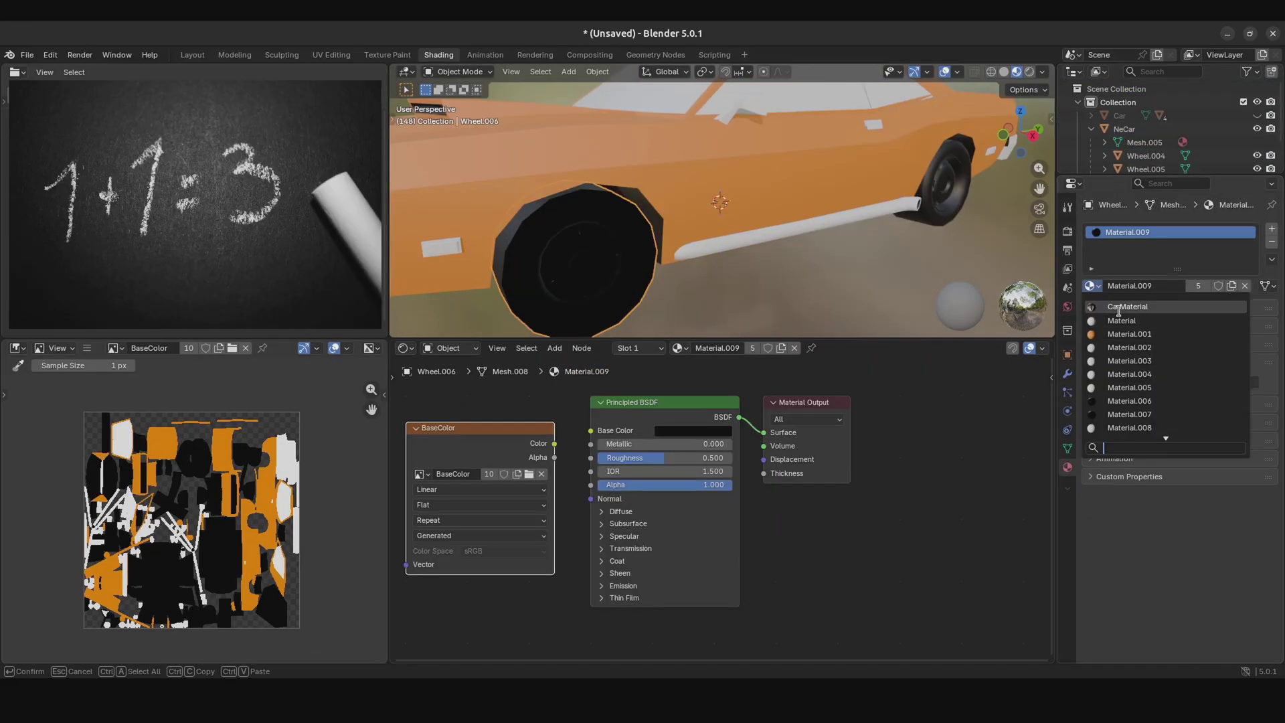
# Step: Assign CarMaterial to Wheel.006 and orbit to check the car
pyautogui.click(1119, 309)
pyautogui.scroll(-5, 656, 207)
pyautogui.moveTo(630, 207); pyautogui.dragTo(725, 186, button='middle')
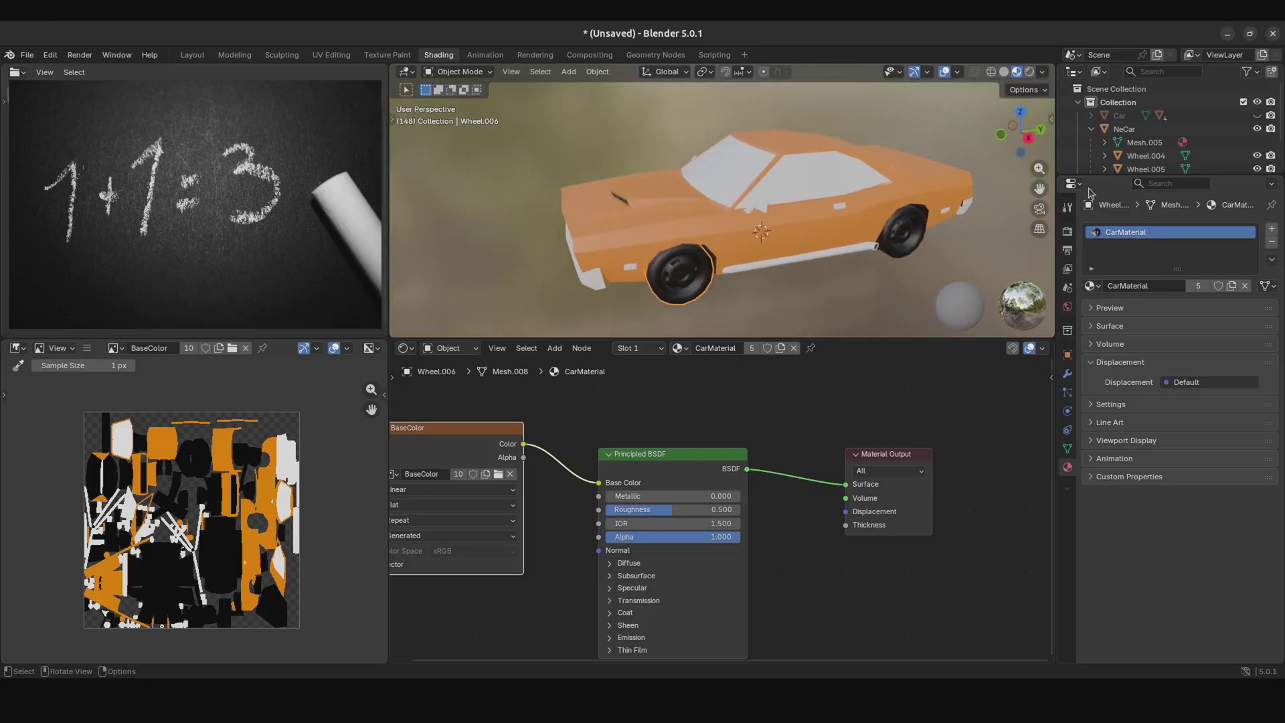
# Step: Hide NeCar and make the original Car active and visible again
pyautogui.click(1114, 132)
pyautogui.click(1091, 129)
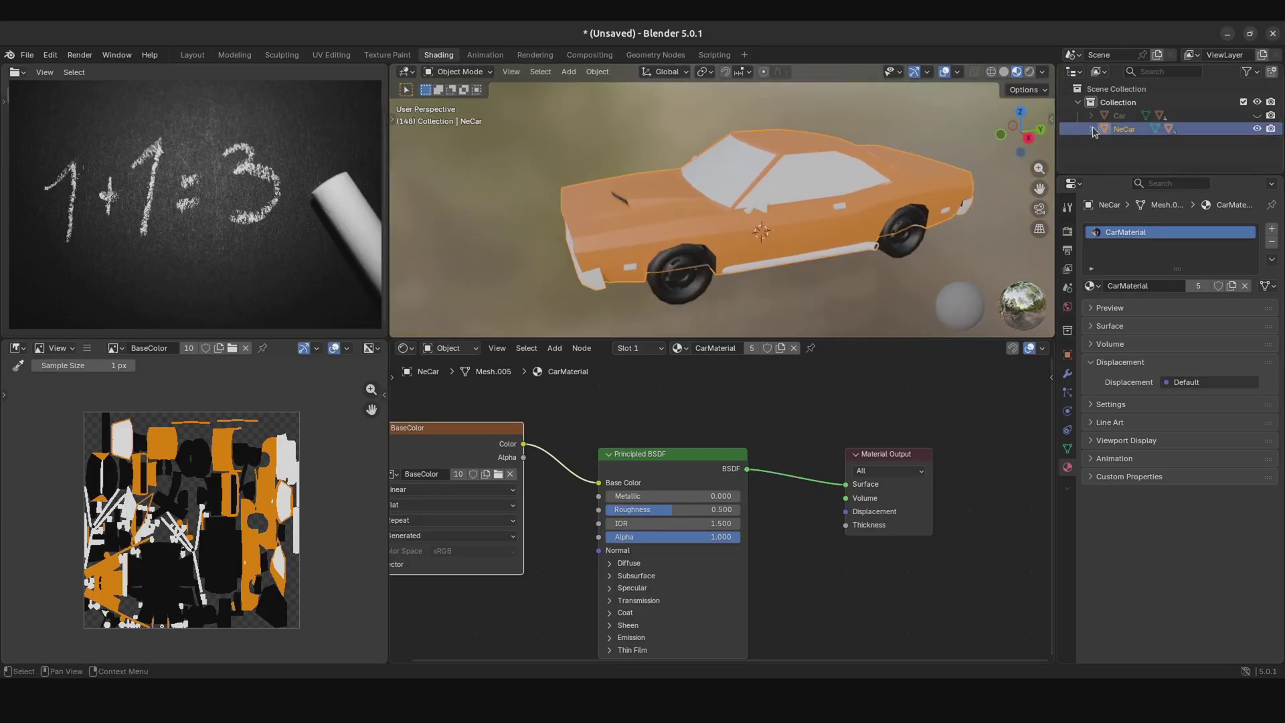
pyautogui.click(1258, 129)
pyautogui.click(1276, 118)
pyautogui.click(1257, 115)
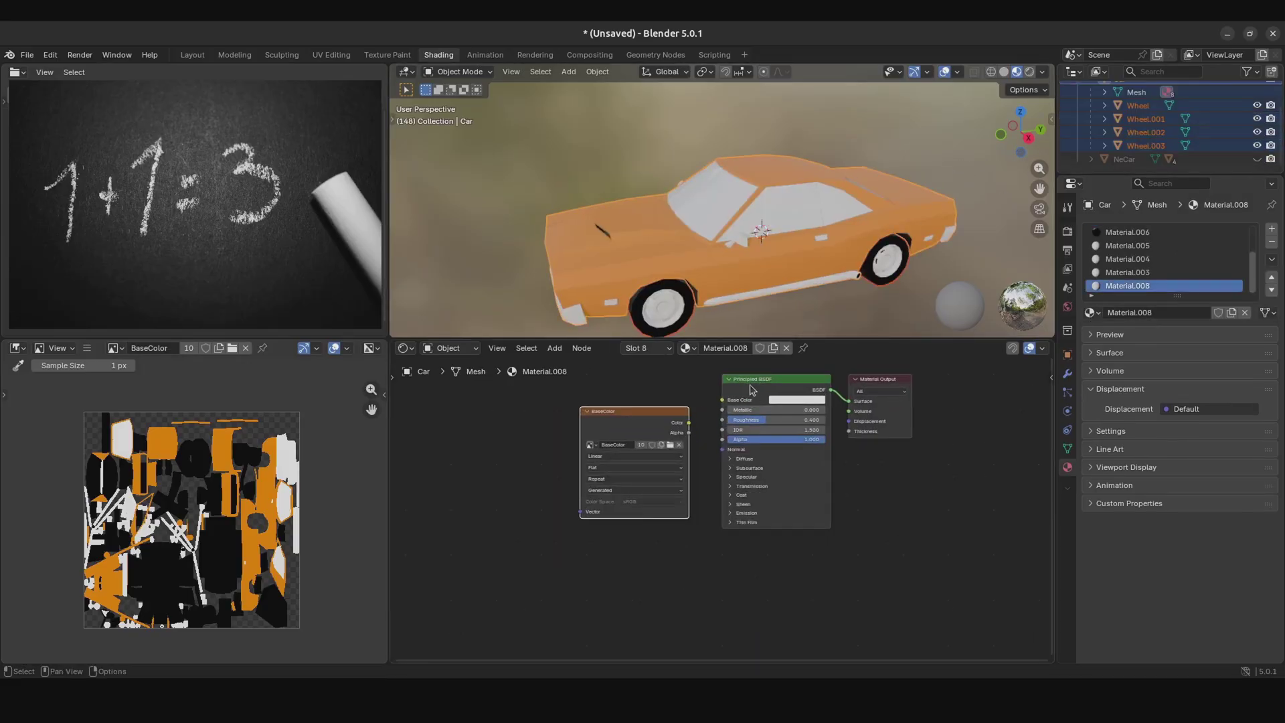
# Step: Move Principled BSDF and Material Output down, and the BaseColor node up-left
pyautogui.moveTo(750, 379); pyautogui.dragTo(748, 400)
pyautogui.moveTo(863, 391); pyautogui.dragTo(863, 409)
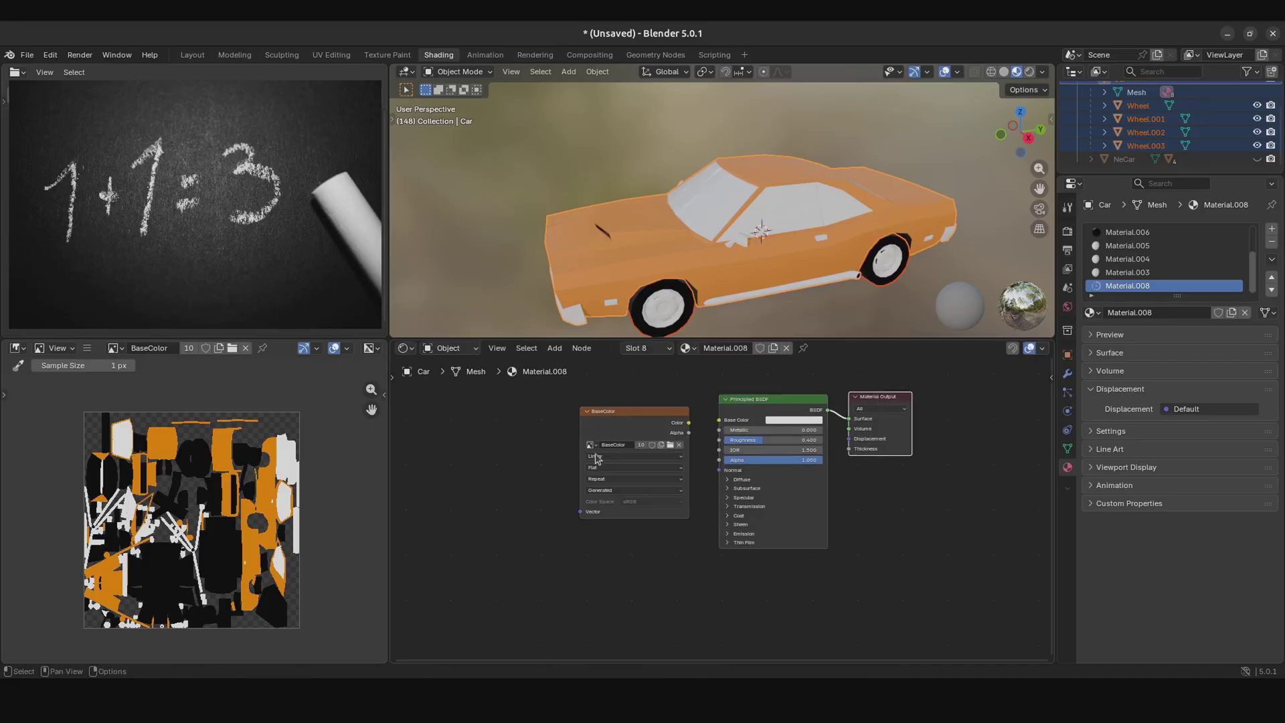
pyautogui.moveTo(648, 424); pyautogui.dragTo(640, 417)
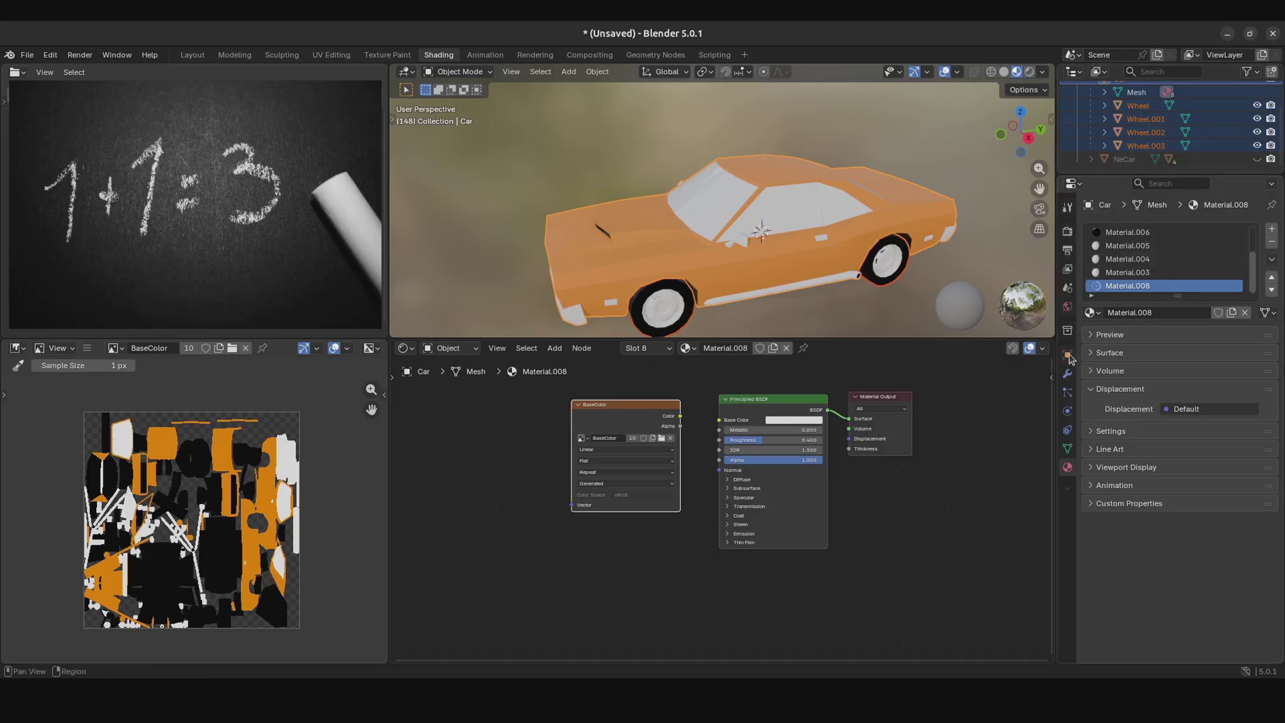
# Step: Turn off denoising in the Render Properties
pyautogui.click(1068, 231)
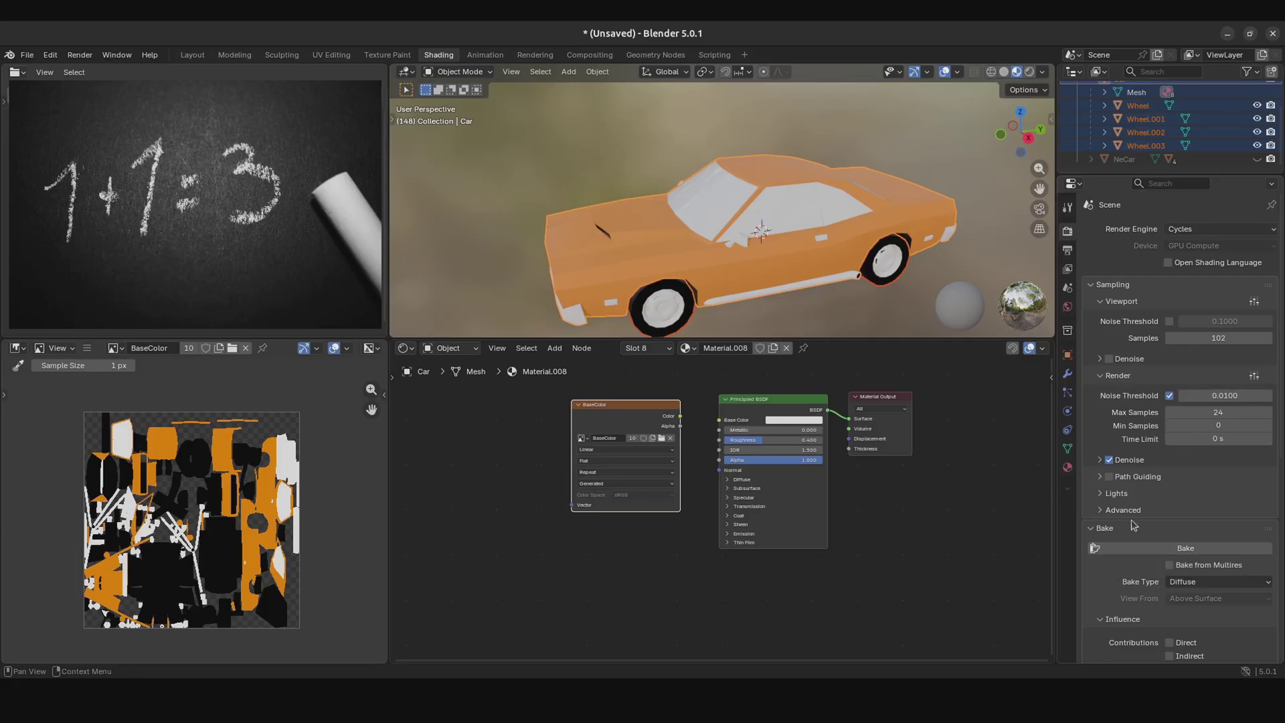
pyautogui.click(1099, 460)
pyautogui.click(1110, 460)
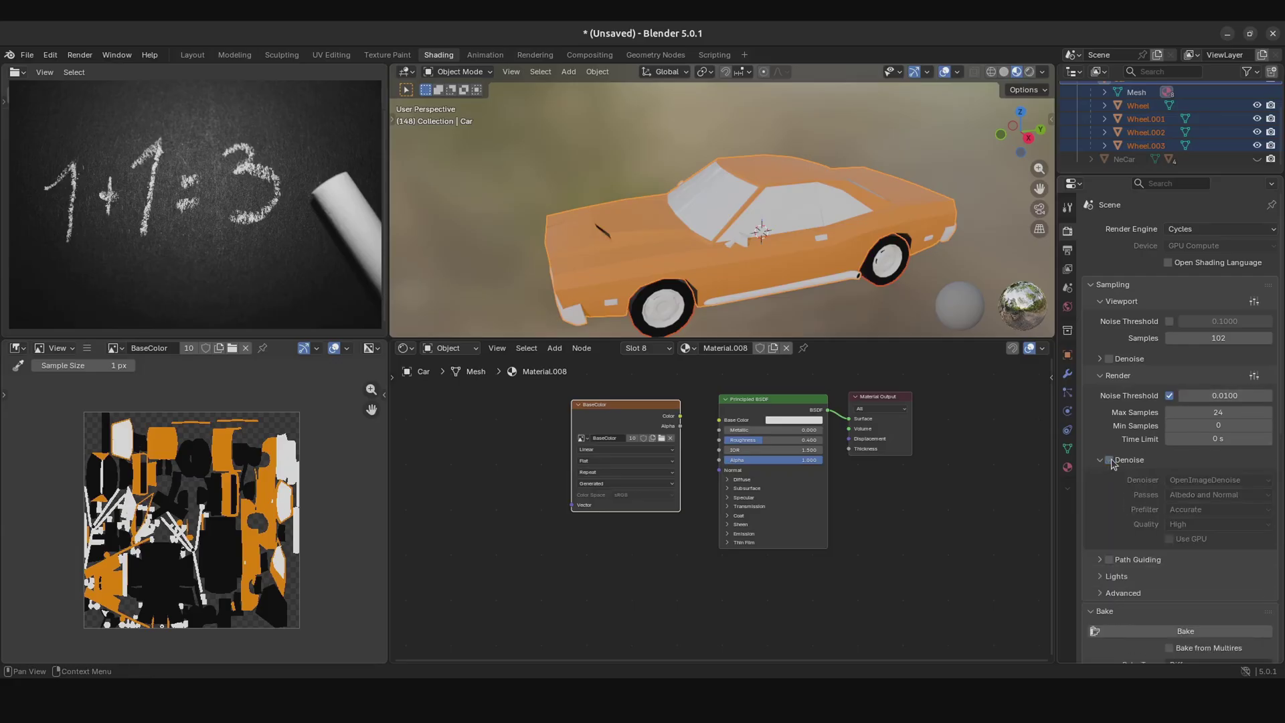
pyautogui.click(1099, 461)
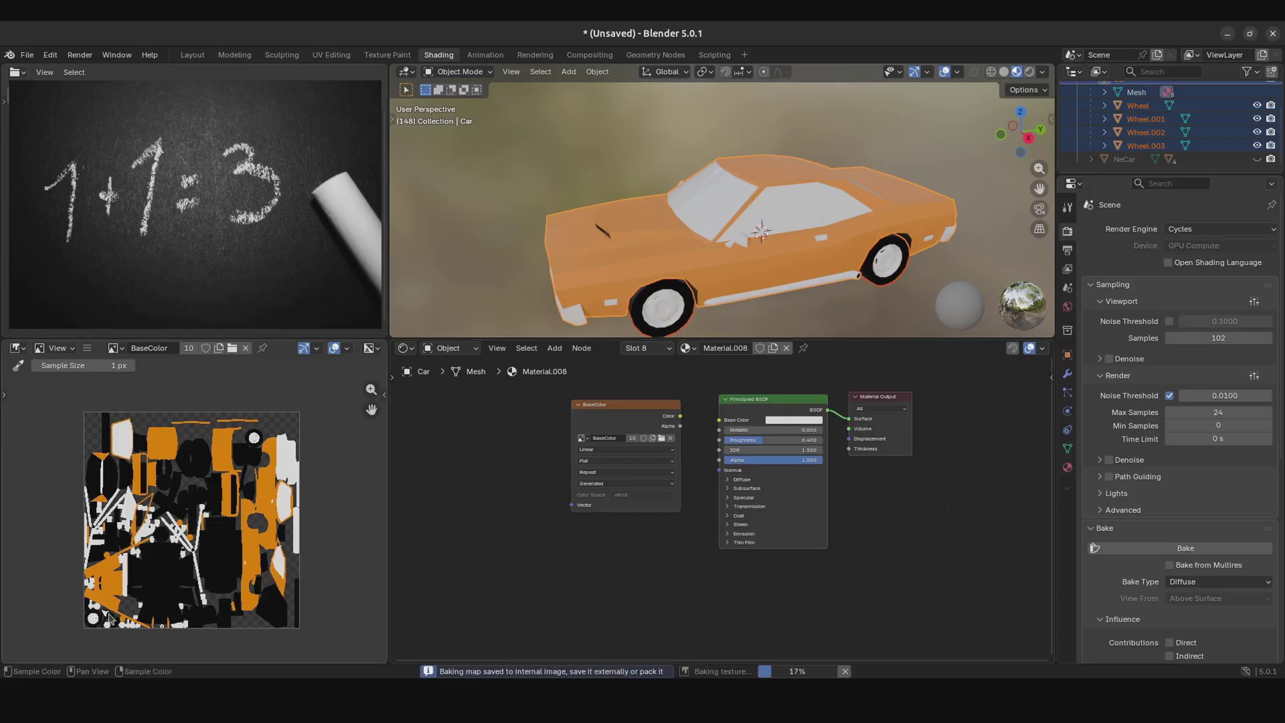
# Step: Bake the car's colours and inspect the BaseColor image in the Image Editor
pyautogui.scroll(3, 103, 576)
pyautogui.scroll(-2, 103, 574)
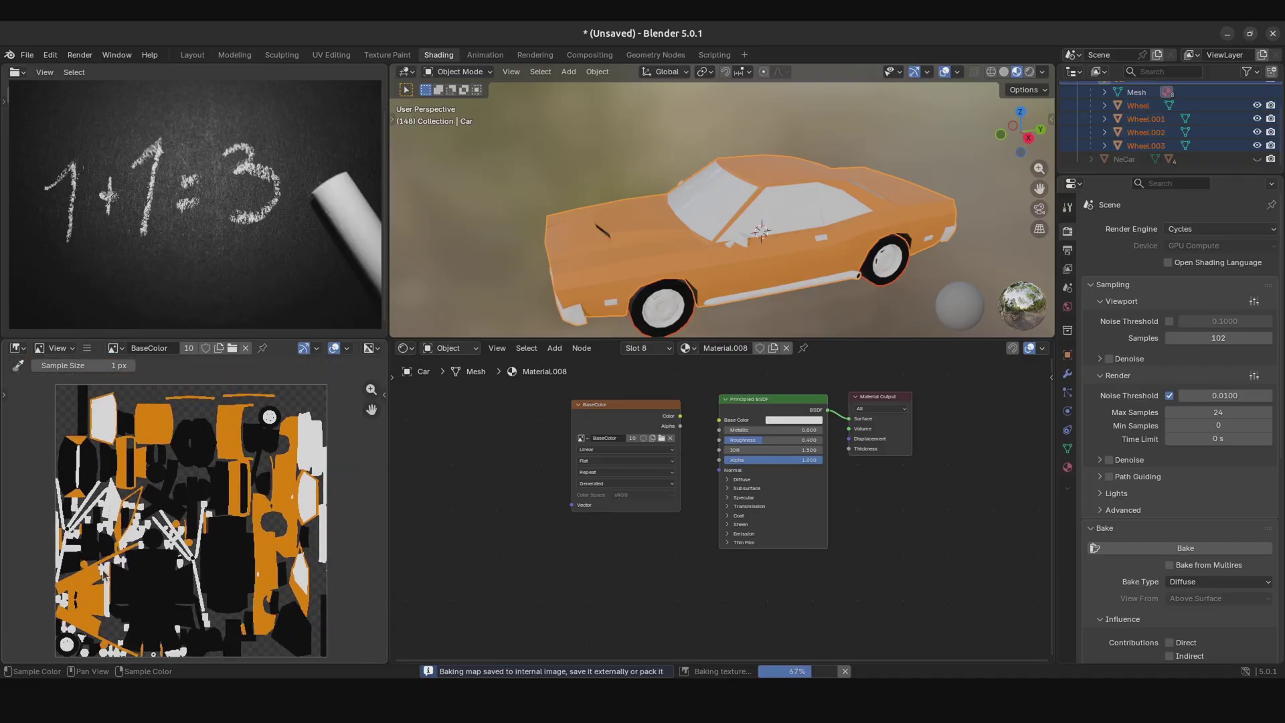
pyautogui.scroll(7, 95, 587)
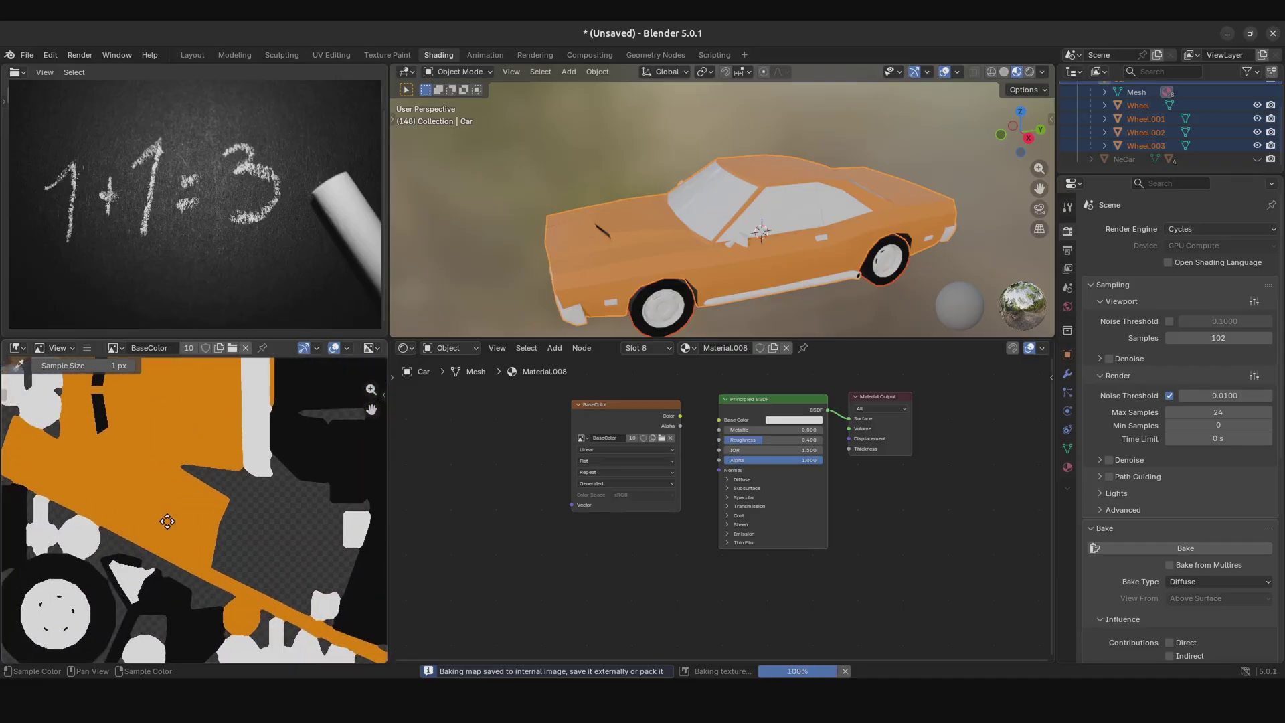
pyautogui.scroll(-6, 111, 560)
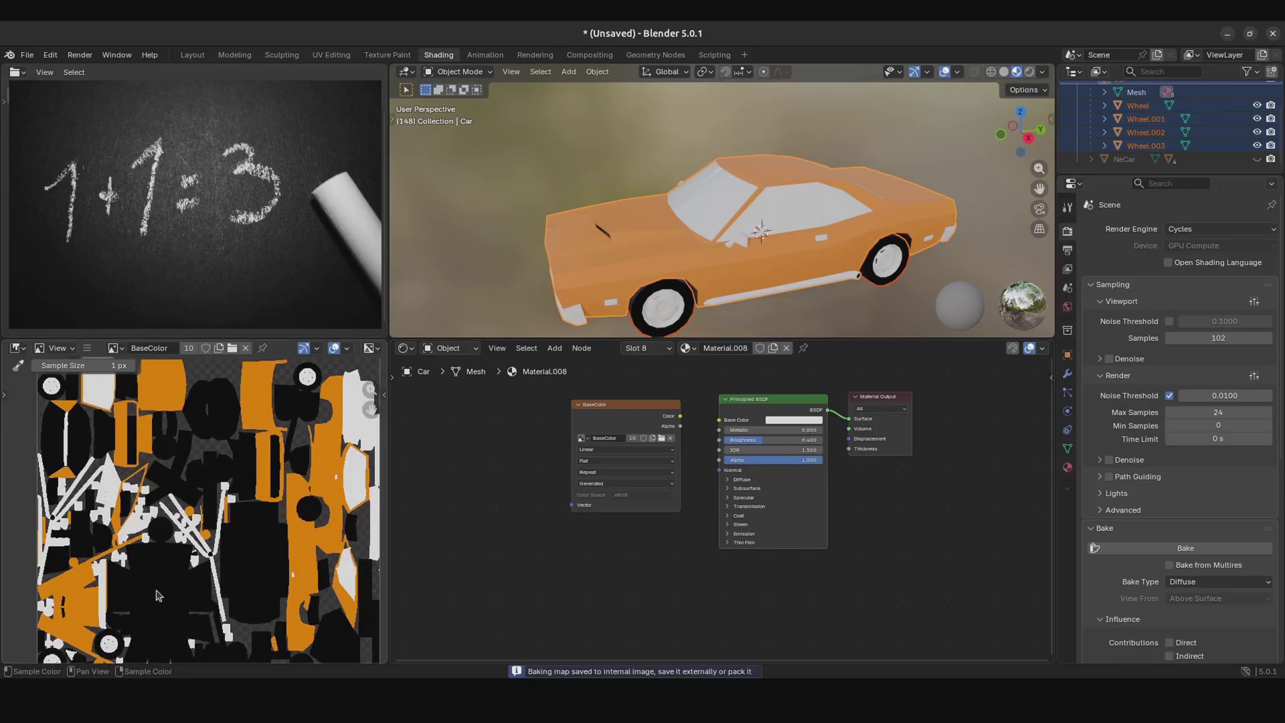
# Step: Hide the original Car and its wheels, then make NeCar visible
pyautogui.moveTo(280, 488); pyautogui.dragTo(257, 498, button='middle')
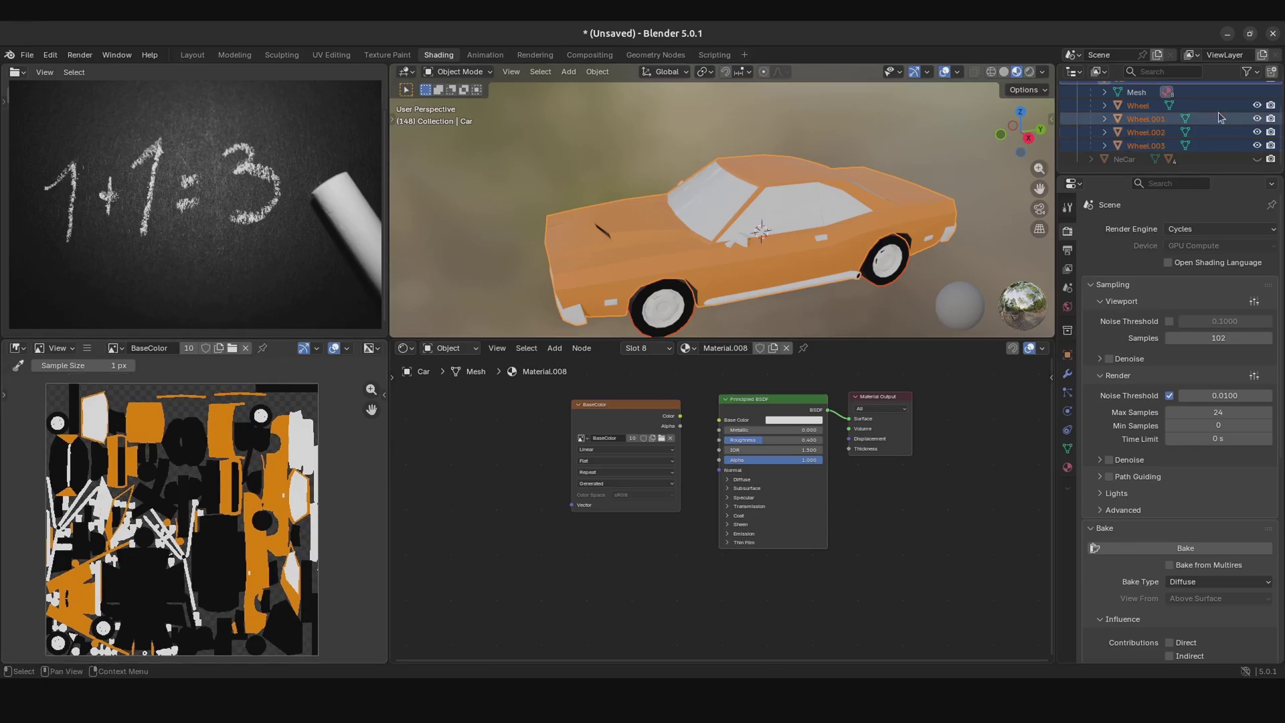
pyautogui.scroll(3, 1158, 135)
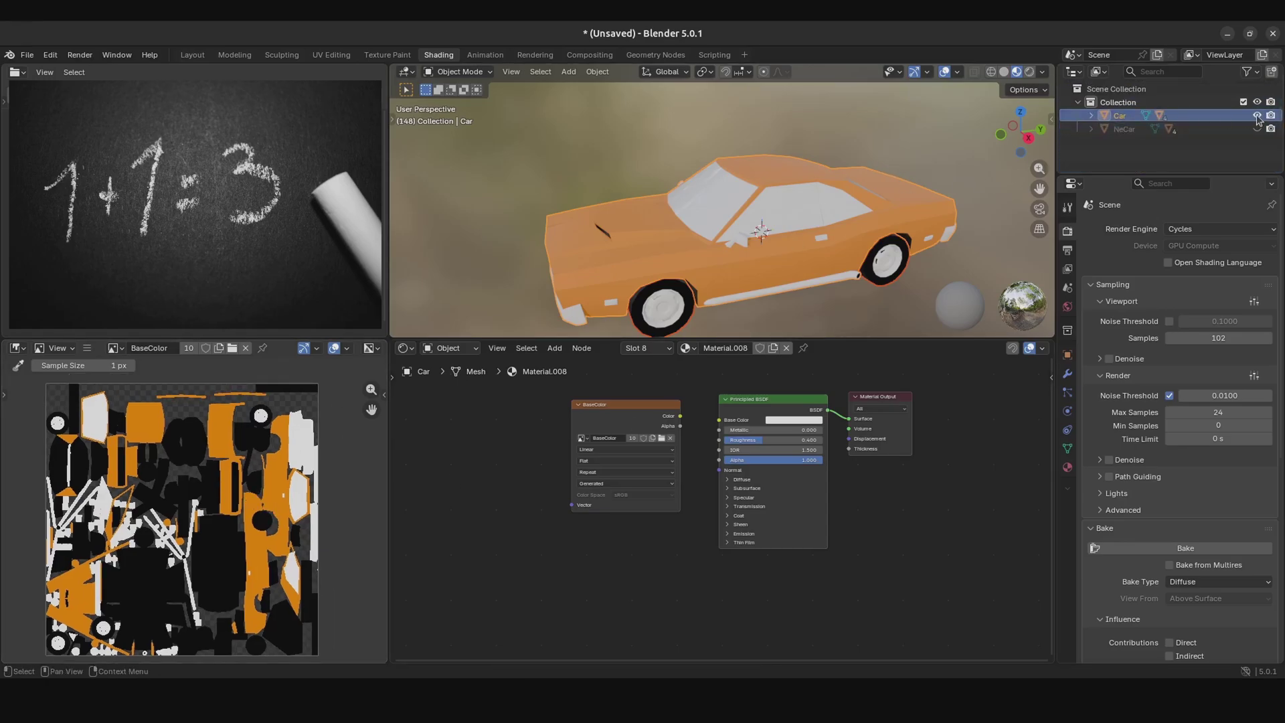
pyautogui.click(1257, 116)
pyautogui.click(1132, 130)
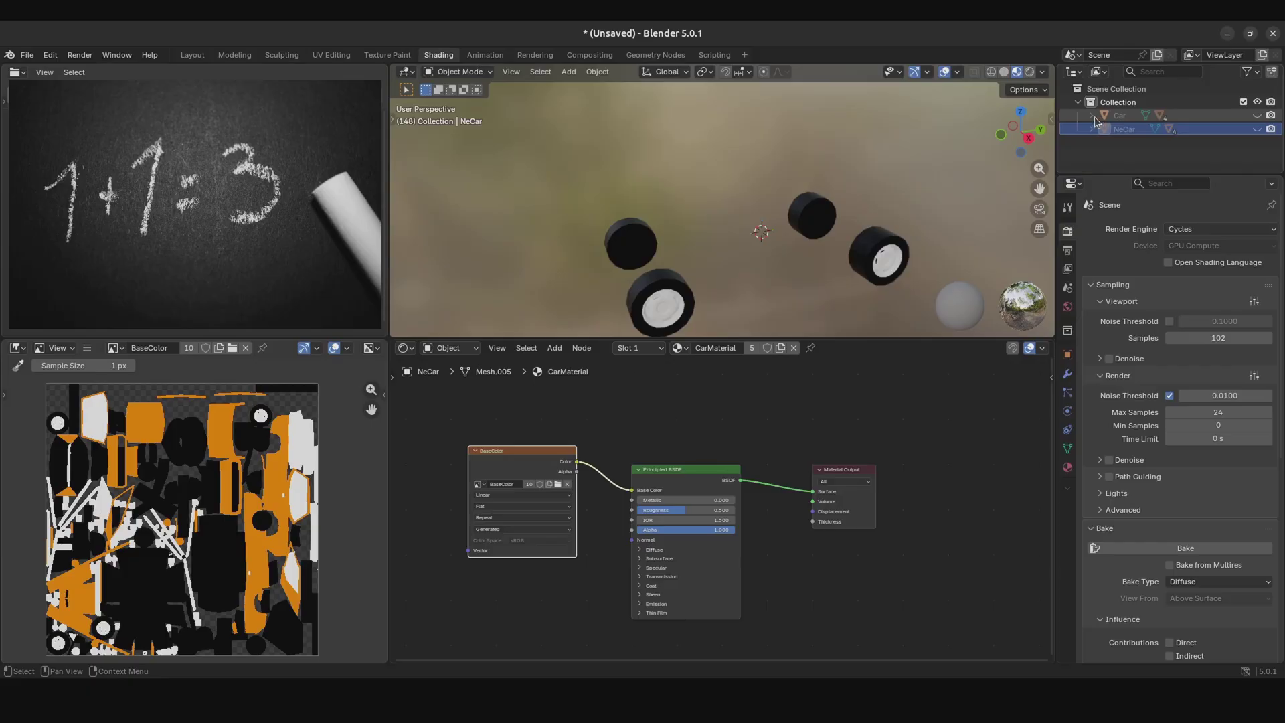
pyautogui.click(1244, 117)
pyautogui.click(1256, 117)
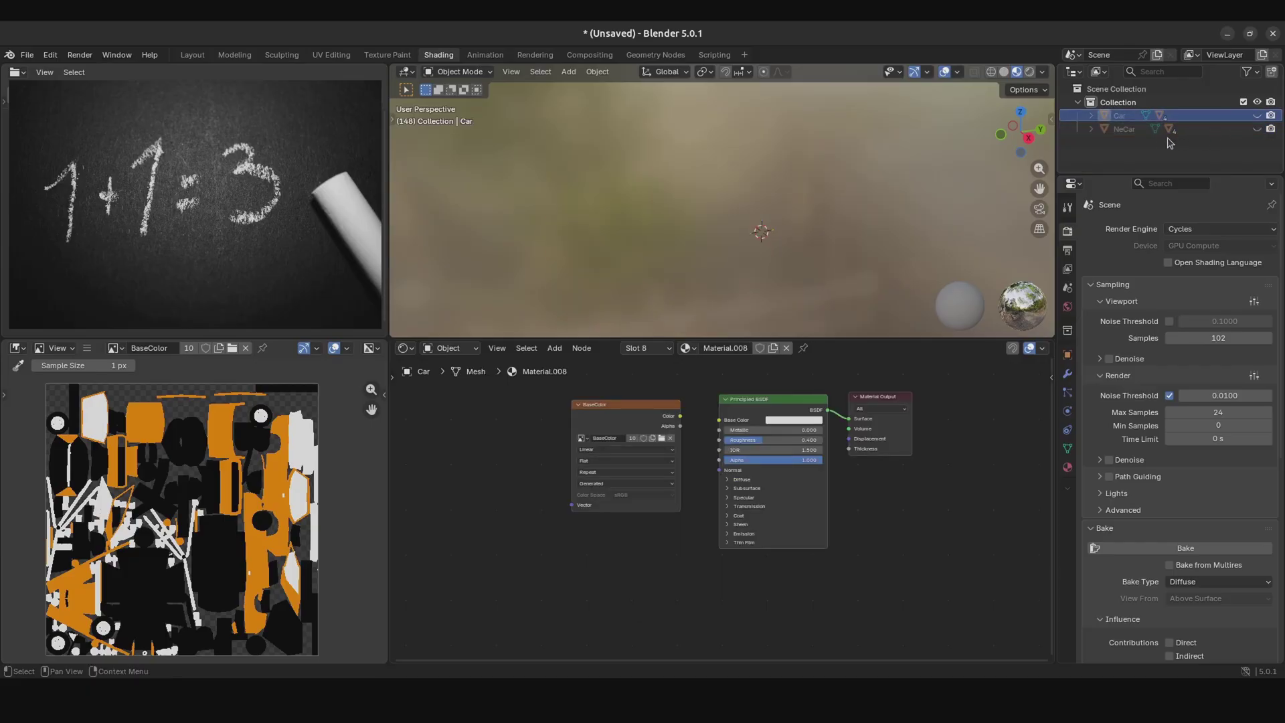
pyautogui.click(1170, 134)
pyautogui.click(1256, 129)
# Step: Orbit around both cars to compare them from high, side and low front views
pyautogui.moveTo(801, 204); pyautogui.dragTo(573, 273, button='middle')
pyautogui.moveTo(759, 173); pyautogui.dragTo(822, 178, button='middle')
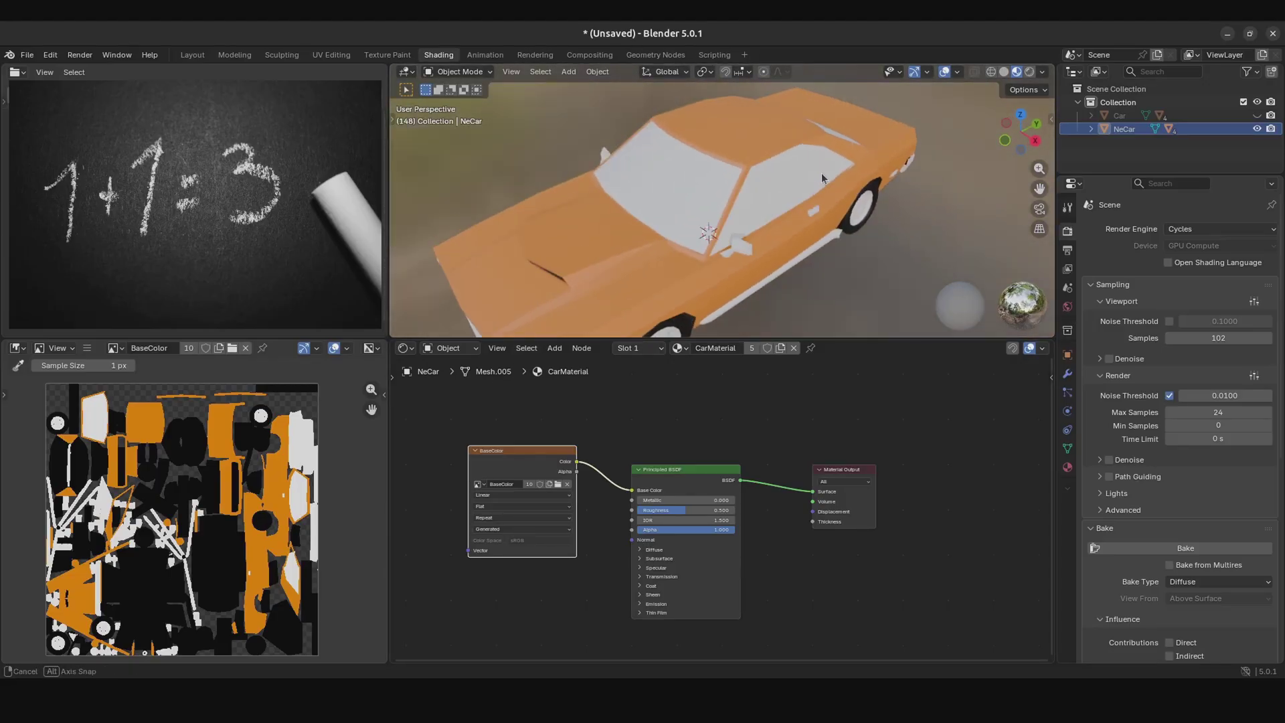
pyautogui.click(1116, 116)
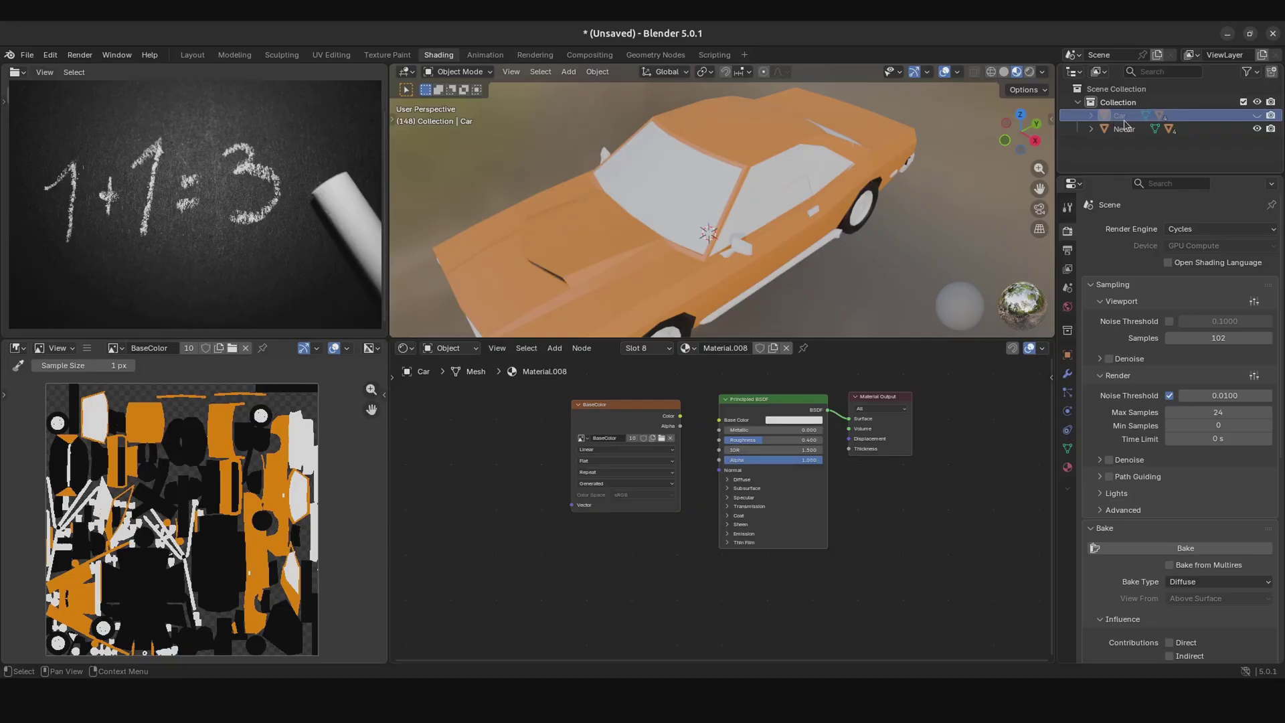
pyautogui.moveTo(1002, 261); pyautogui.dragTo(686, 170, button='middle')
pyautogui.scroll(6, 695, 166)
pyautogui.moveTo(583, 187); pyautogui.dragTo(803, 169, button='middle')
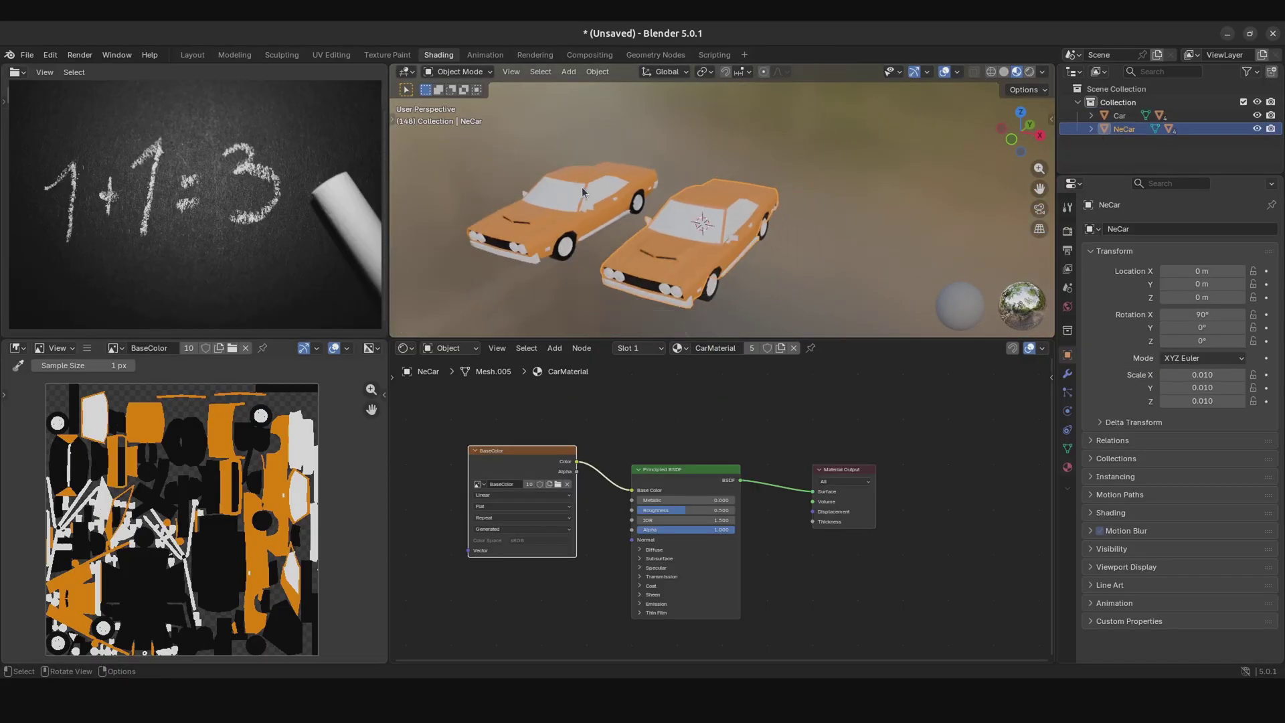
pyautogui.moveTo(584, 191); pyautogui.dragTo(790, 190, button='middle')
# Step: Select the original Car and show its many material slots
pyautogui.click(790, 190)
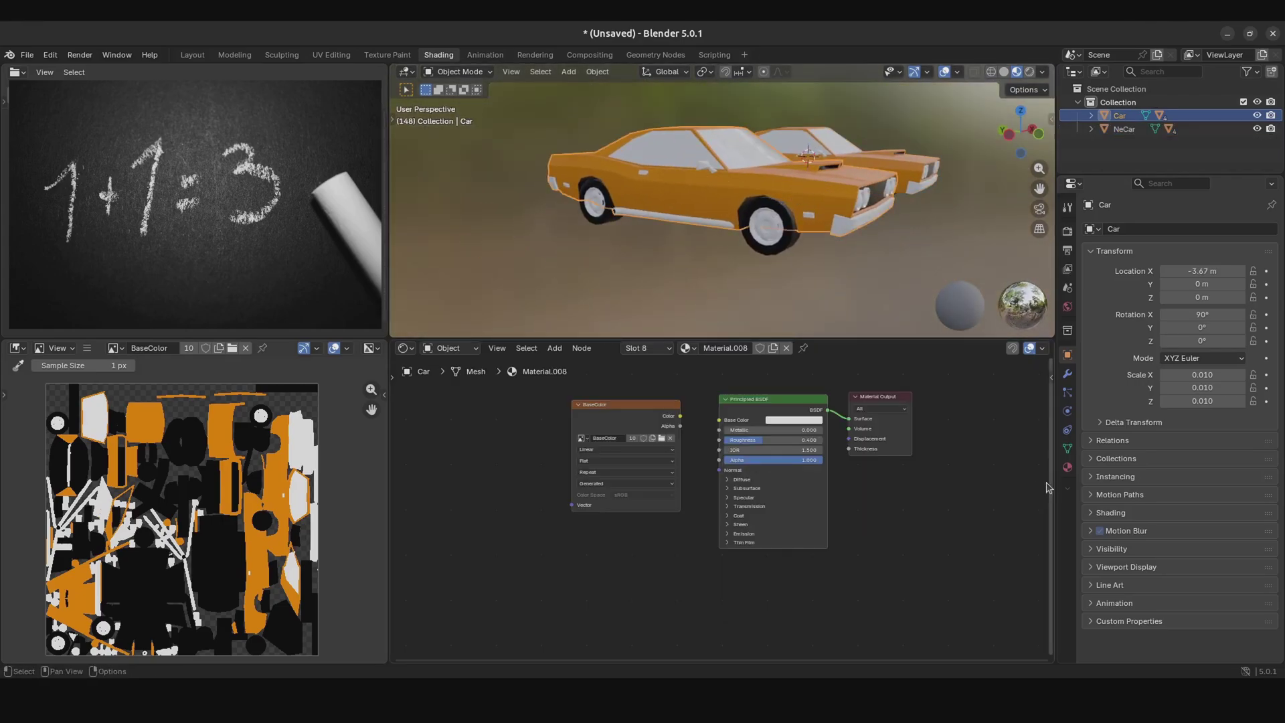
pyautogui.click(1068, 467)
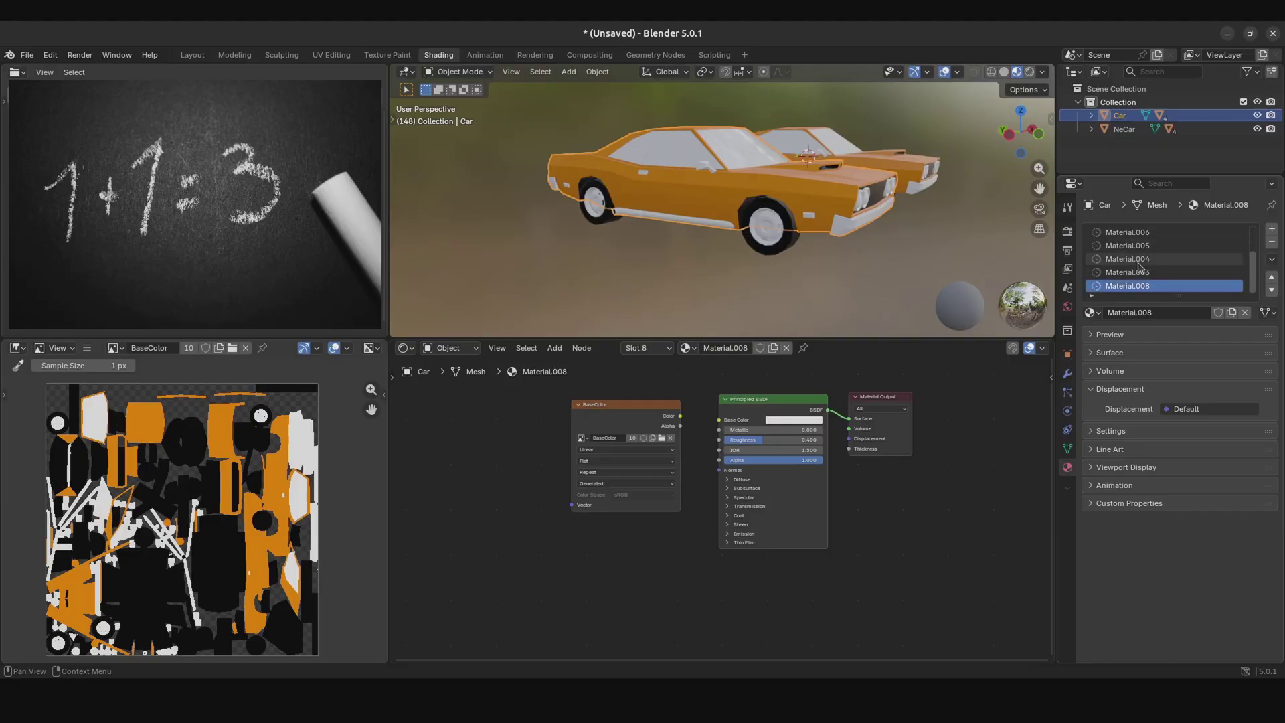
pyautogui.moveTo(914, 181); pyautogui.dragTo(705, 195, button='middle')
# Step: Select NeCar to show its single CarMaterial fed by the BaseColor image
pyautogui.click(785, 243)
pyautogui.scroll(3, 641, 228)
pyautogui.scroll(-5, 714, 196)
pyautogui.scroll(4, 662, 200)
pyautogui.scroll(-4, 768, 224)
pyautogui.keyDown('shift'); pyautogui.moveTo(844, 192); pyautogui.dragTo(784, 198, button='middle'); pyautogui.keyUp('shift')
pyautogui.click(608, 150)
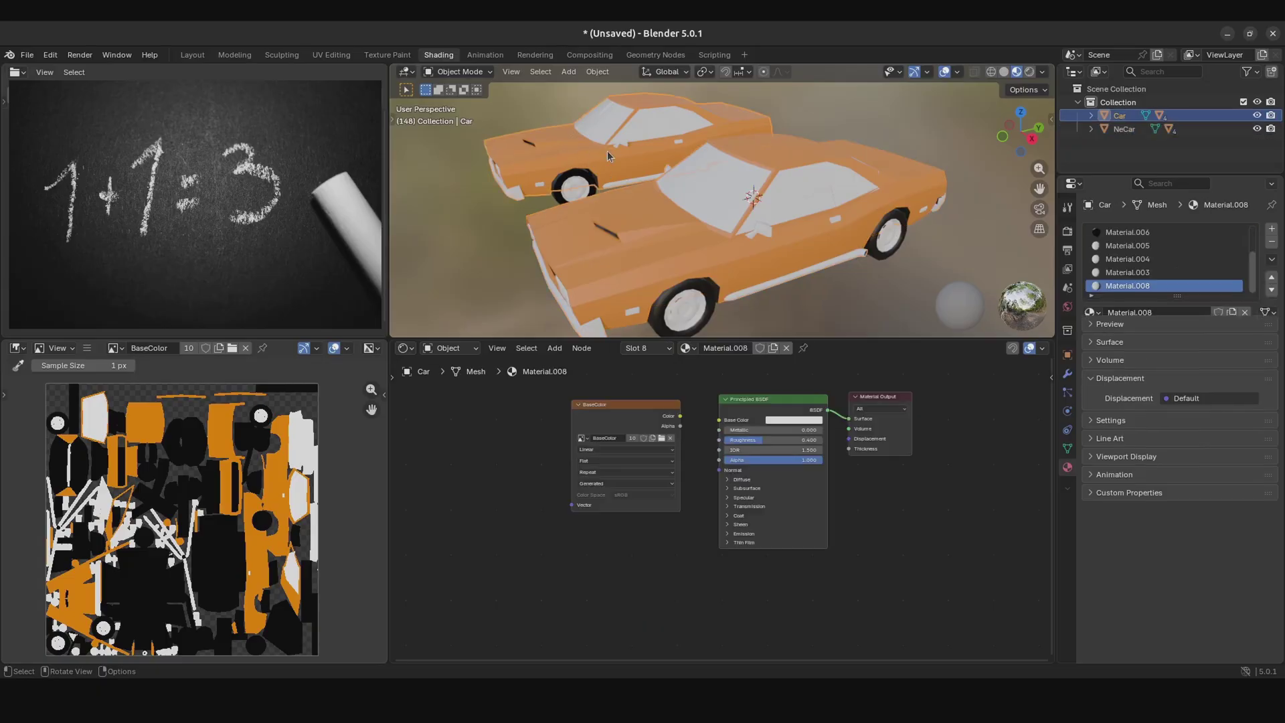
pyautogui.click(721, 244)
pyautogui.moveTo(722, 243); pyautogui.dragTo(660, 170, button='middle')
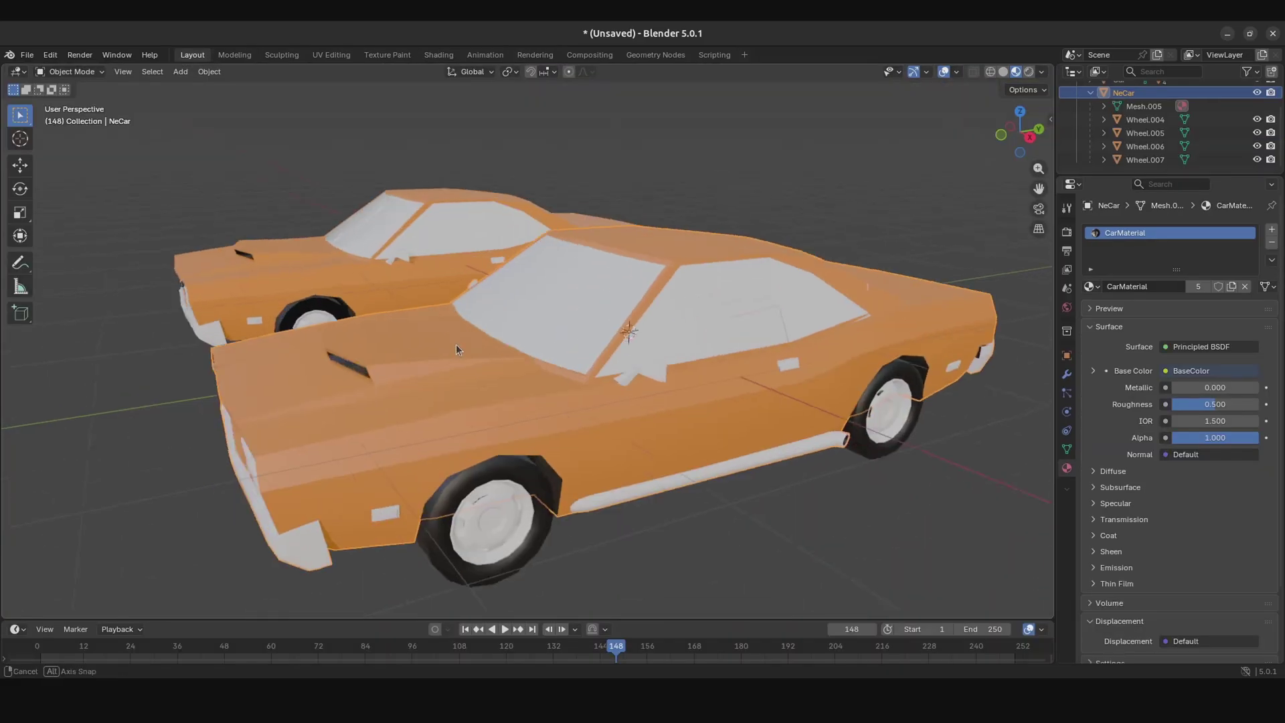
# Step: View both cars side by side and open the Render Properties
pyautogui.moveTo(456, 344); pyautogui.dragTo(454, 282, button='middle')
pyautogui.scroll(-2, 453, 283)
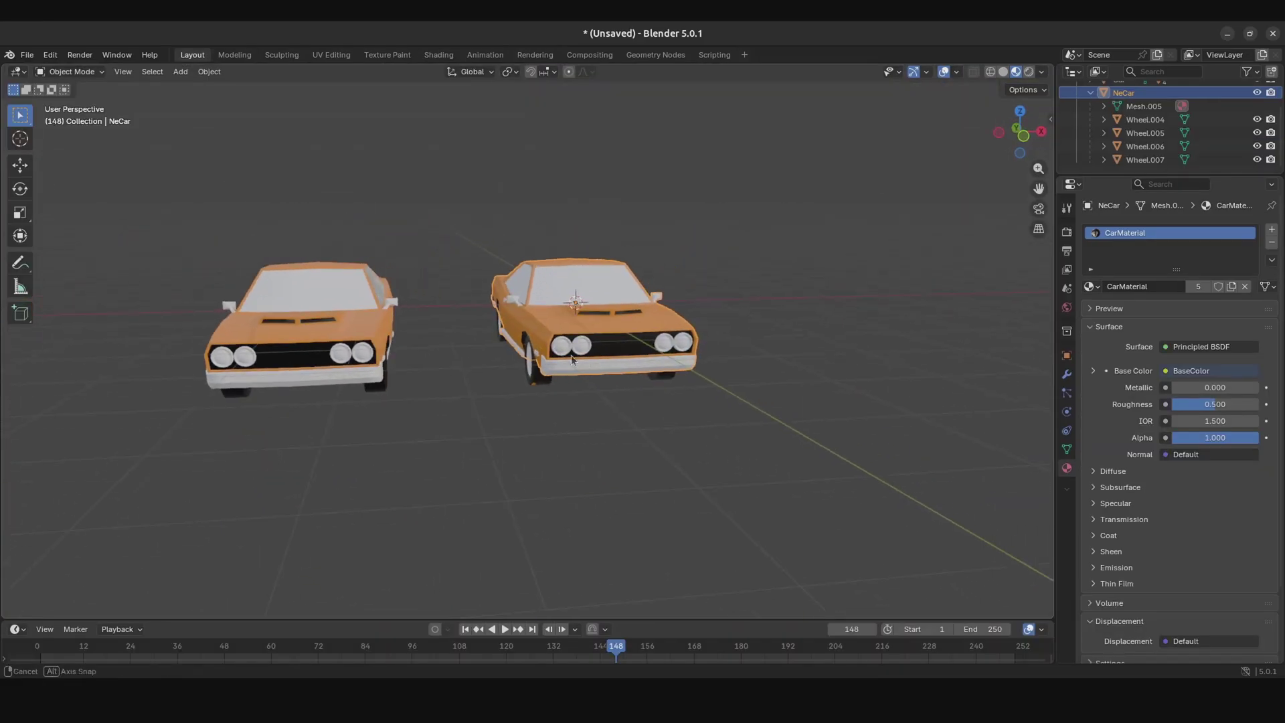
pyautogui.moveTo(584, 356); pyautogui.dragTo(983, 316, button='middle')
pyautogui.click(1068, 233)
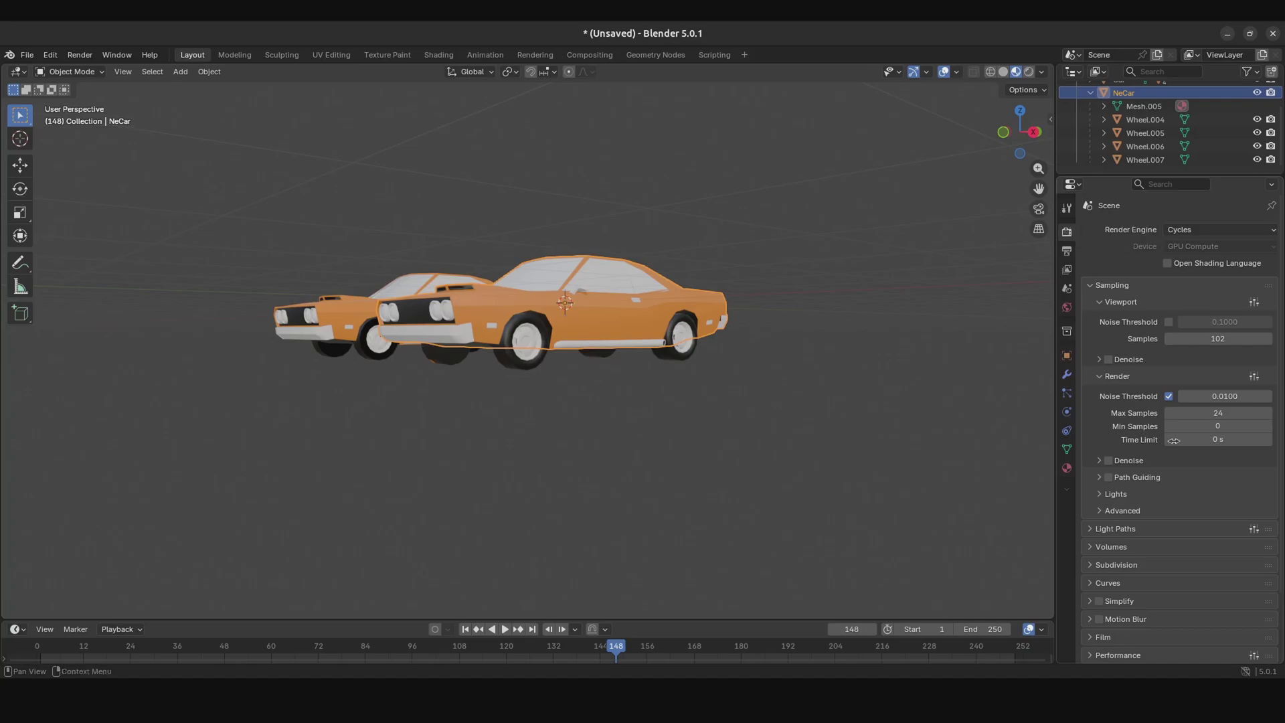
pyautogui.scroll(-3, 1148, 331)
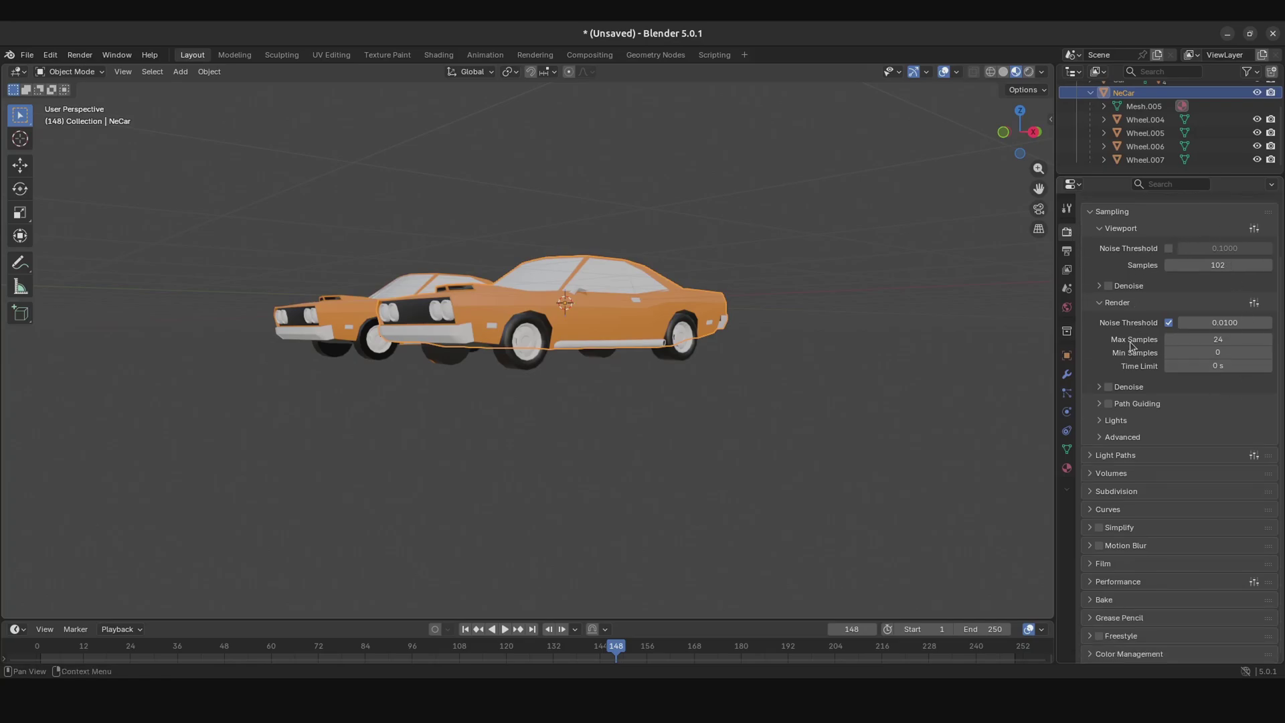
pyautogui.scroll(3, 1131, 346)
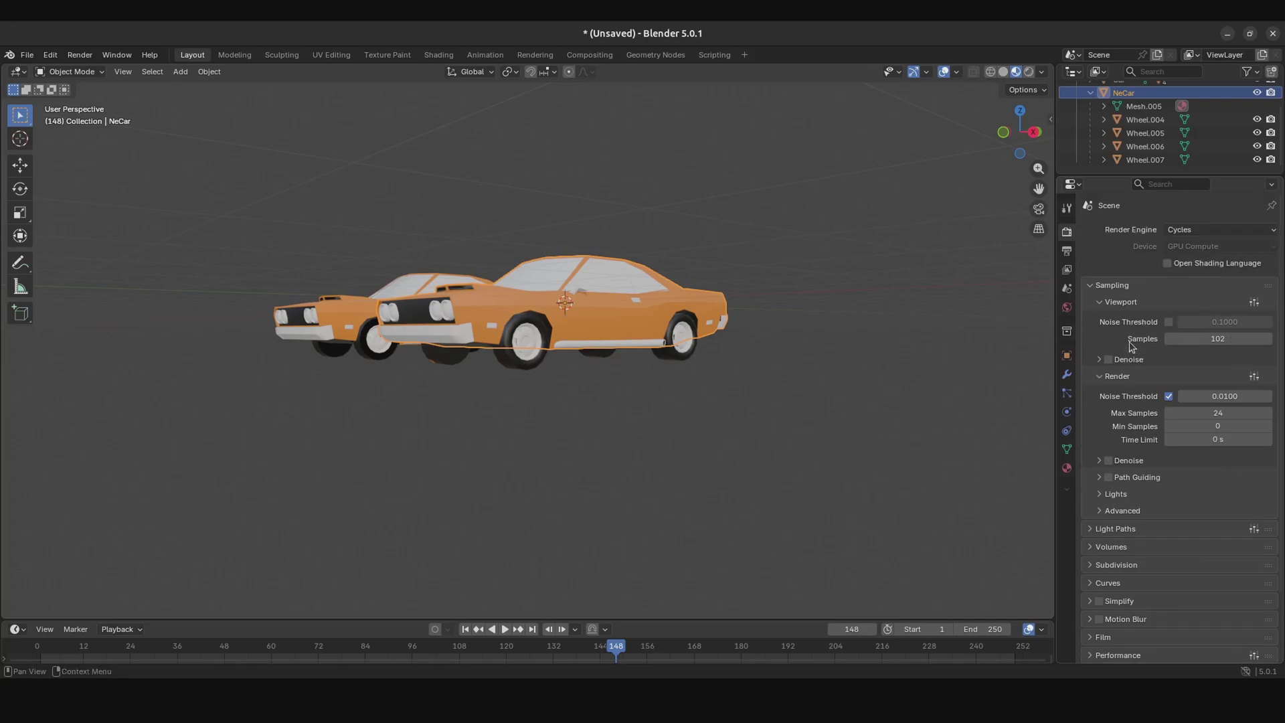
pyautogui.click(1122, 290)
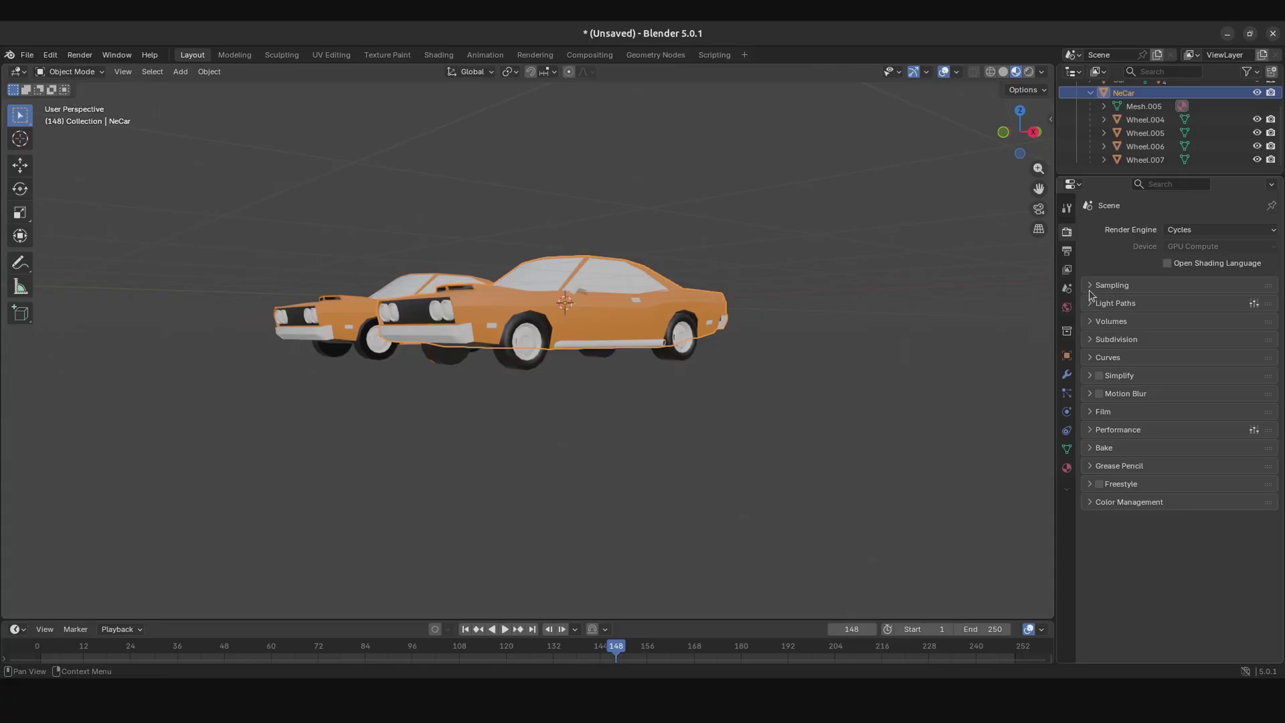
pyautogui.click(1089, 290)
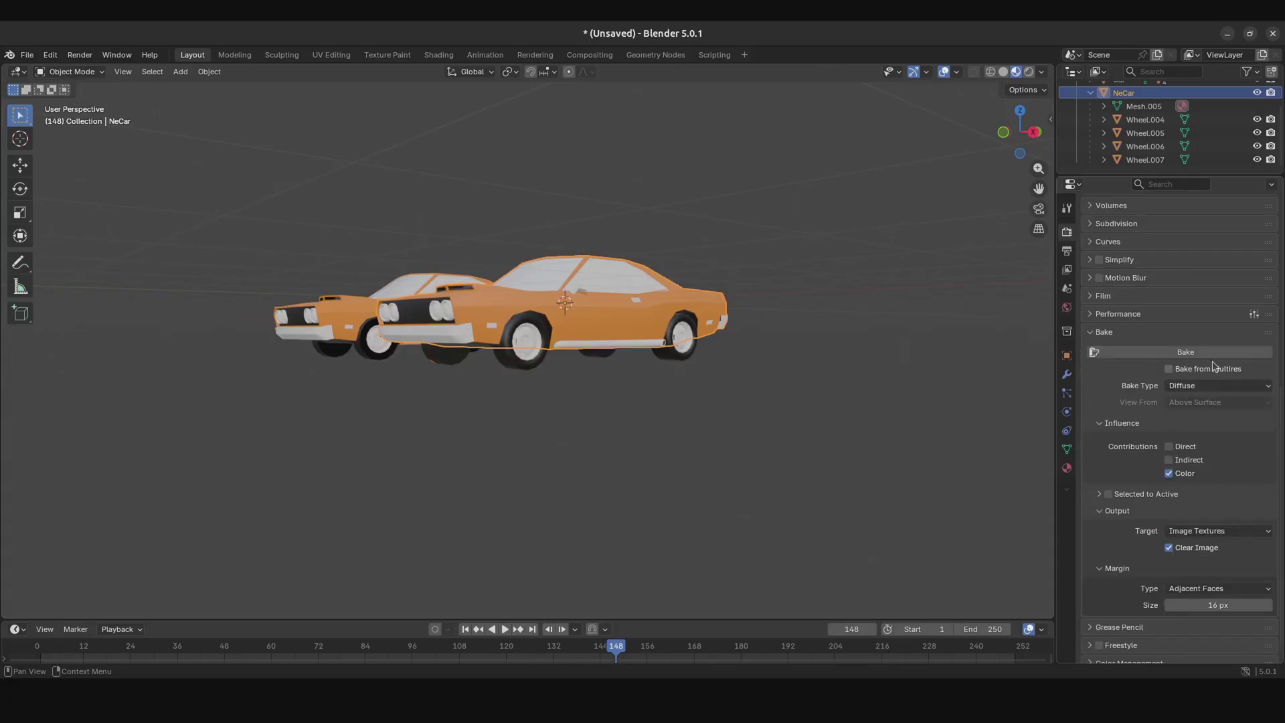
# Step: Set the bake type to Normal, then Glossy, and finally Transmission
pyautogui.click(1185, 388)
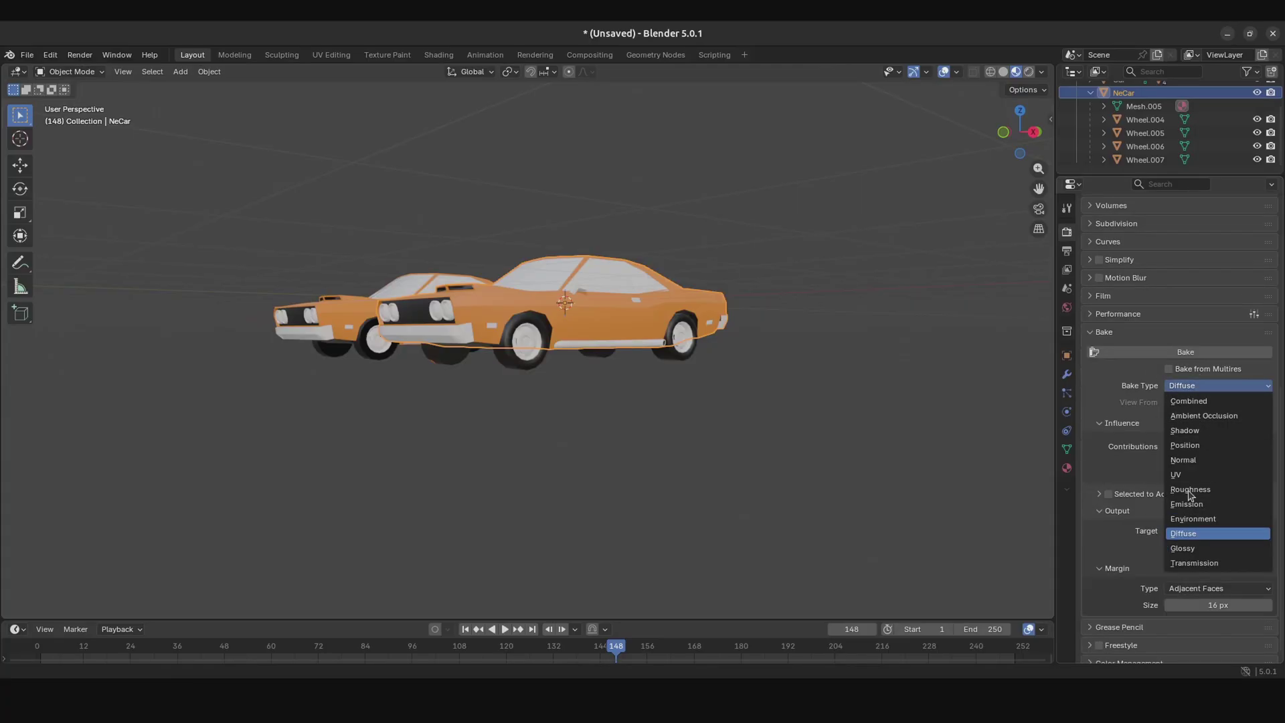
pyautogui.click(1198, 461)
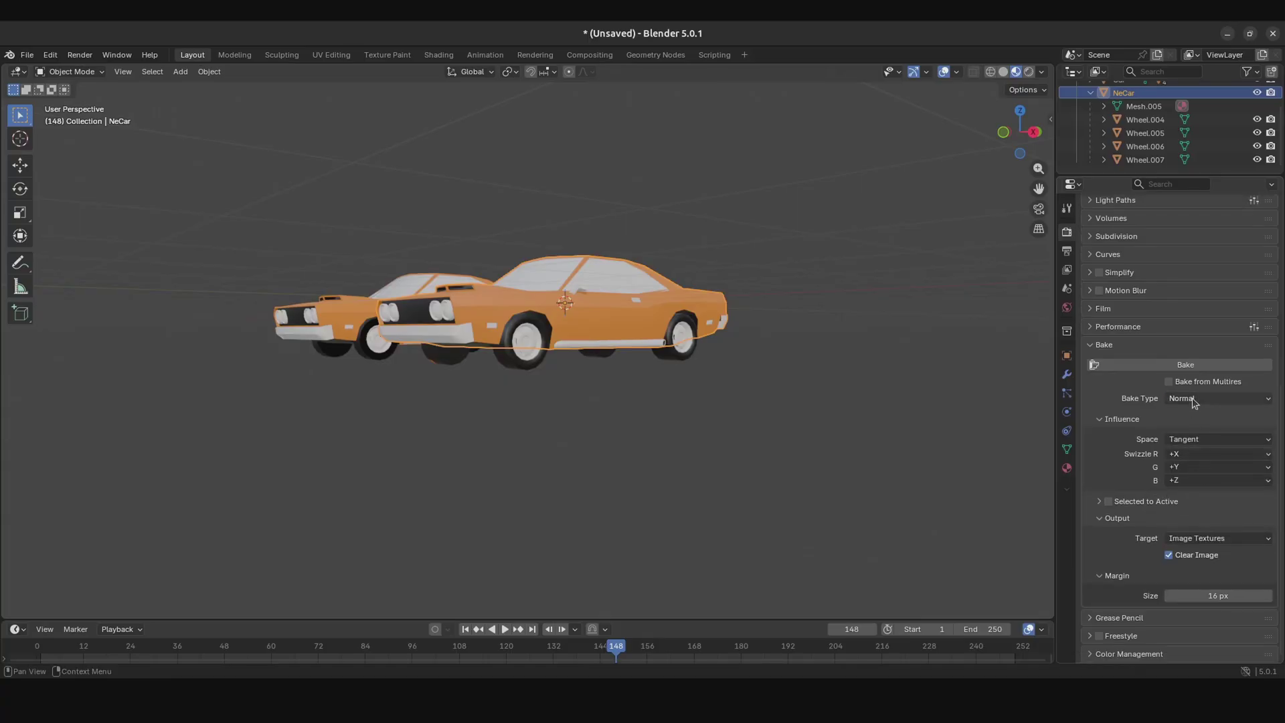
pyautogui.click(1198, 398)
pyautogui.click(1209, 563)
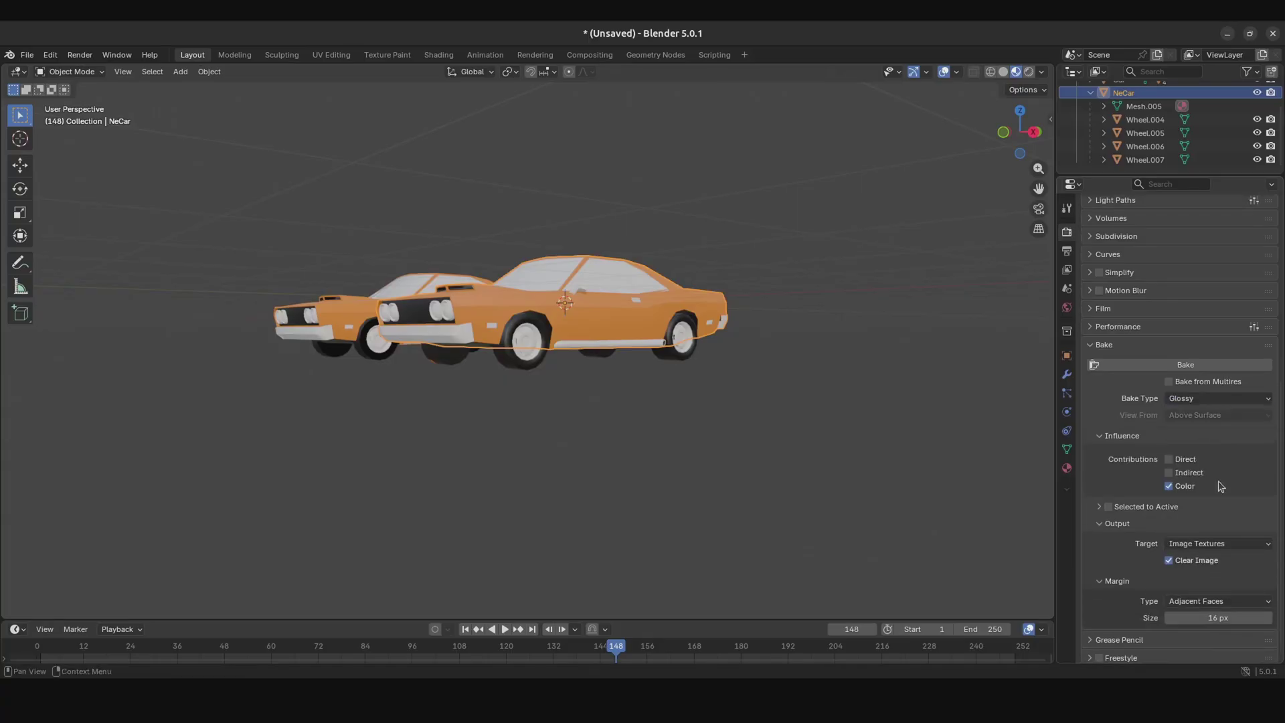
pyautogui.click(1189, 400)
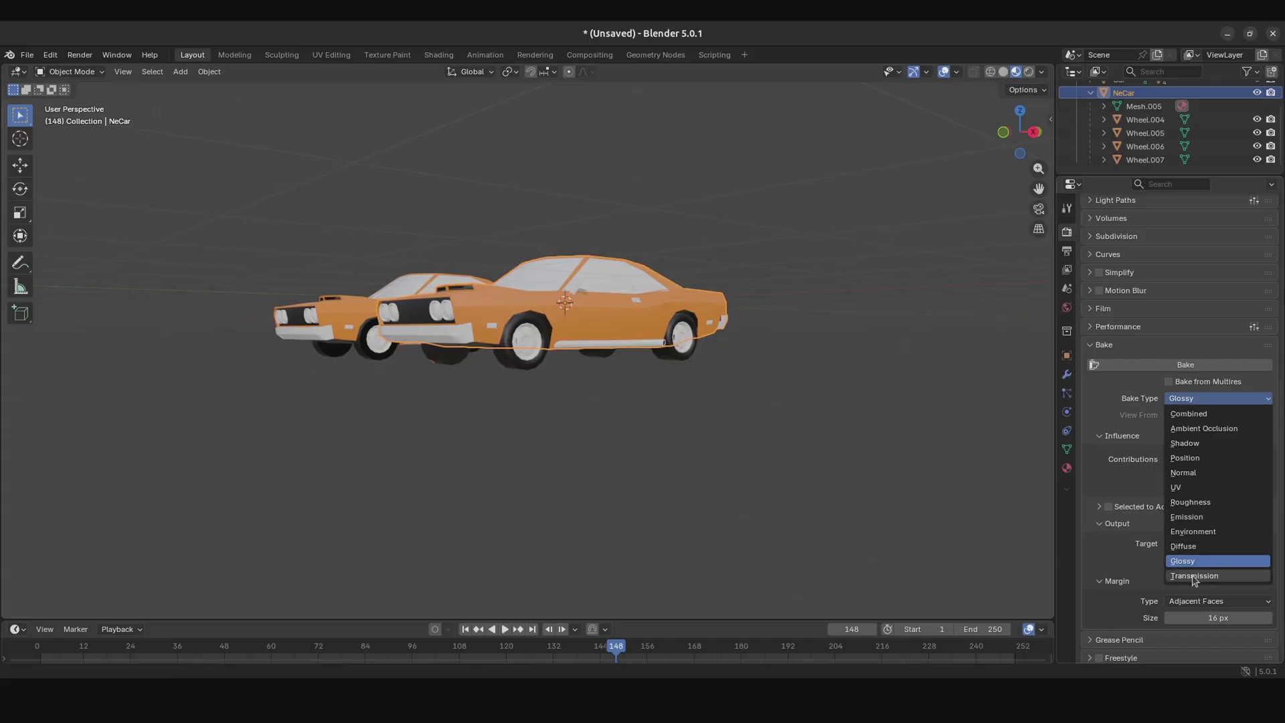
pyautogui.click(1213, 574)
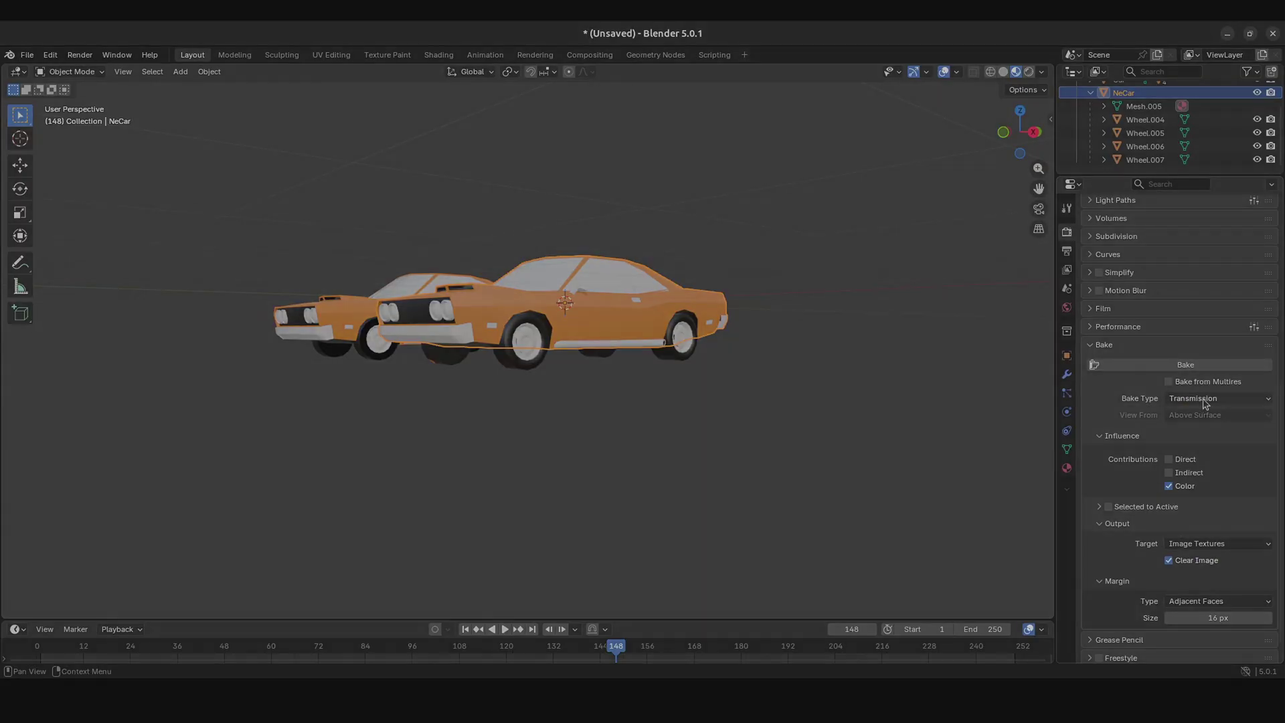